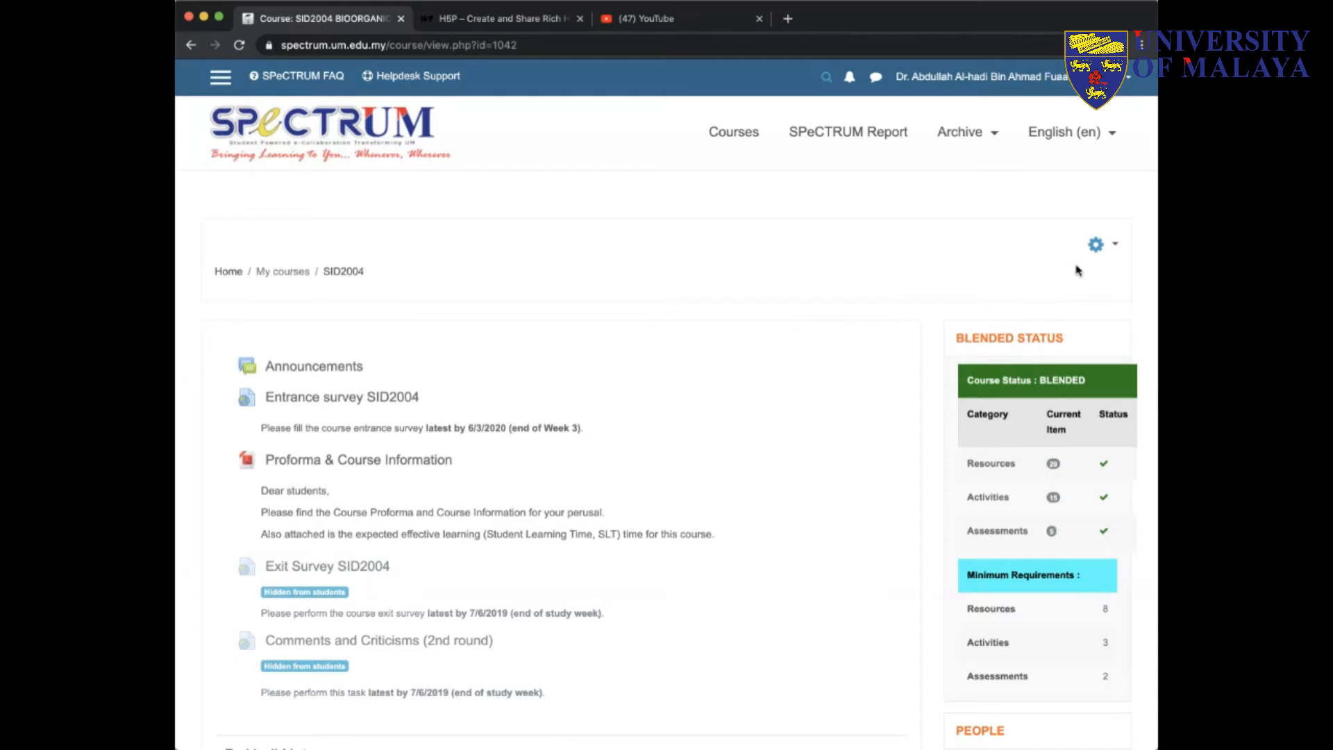
# Step: Turn on course editing and add an Interactive Content activity to the section containing Lecture 1 - Protein
pyautogui.click(1104, 251)
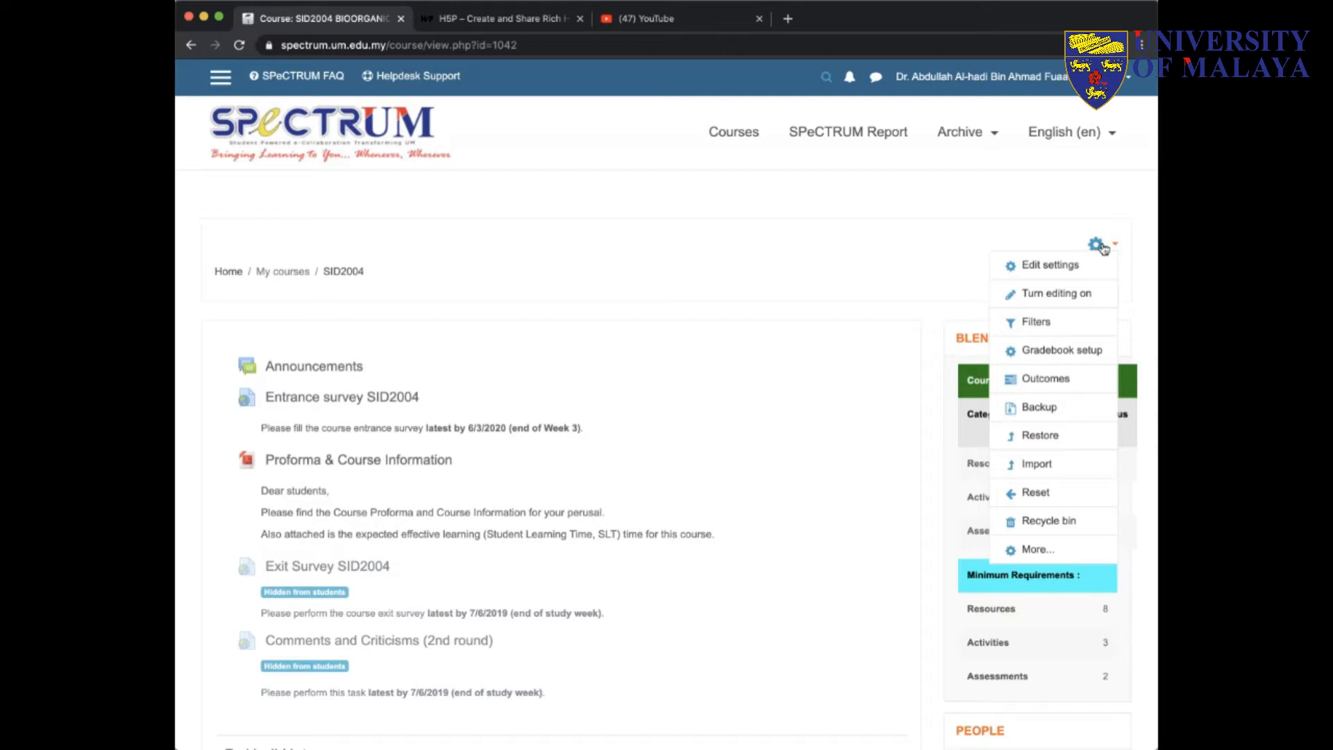
pyautogui.click(1067, 306)
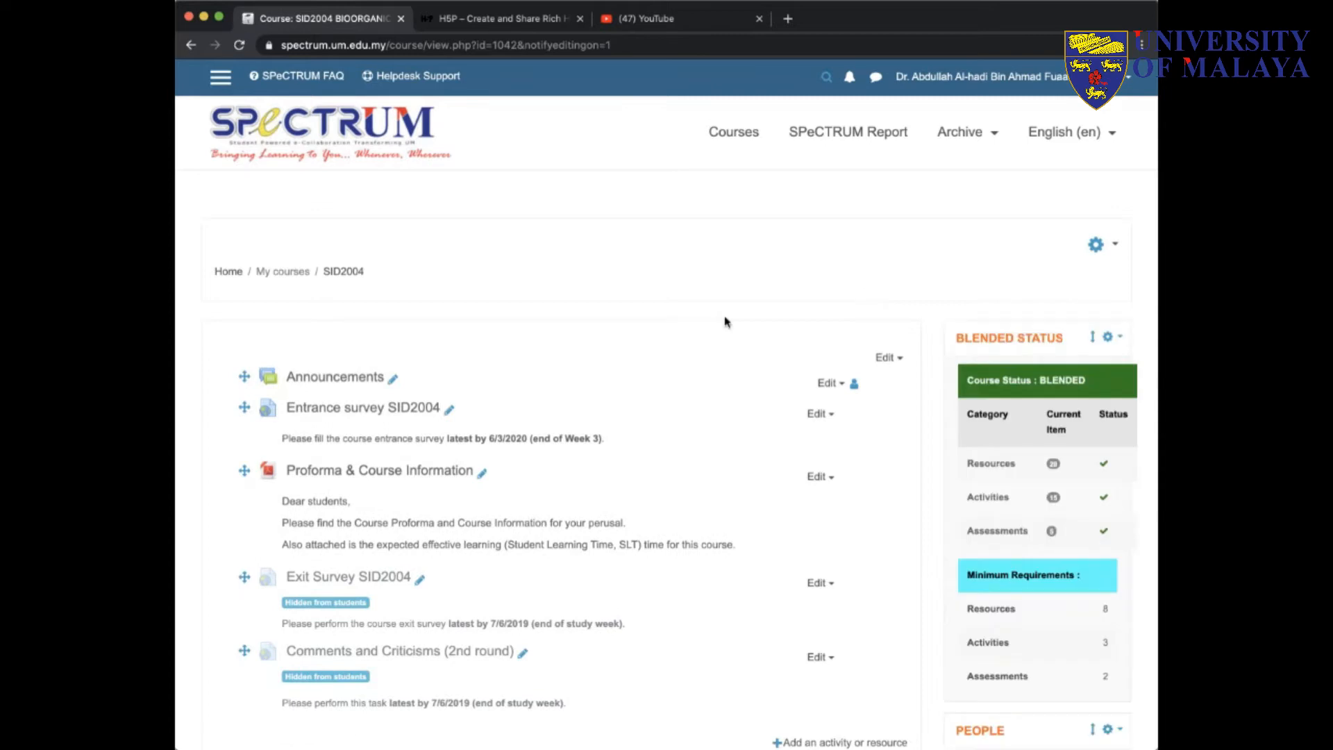
pyautogui.scroll(-5, 725, 322)
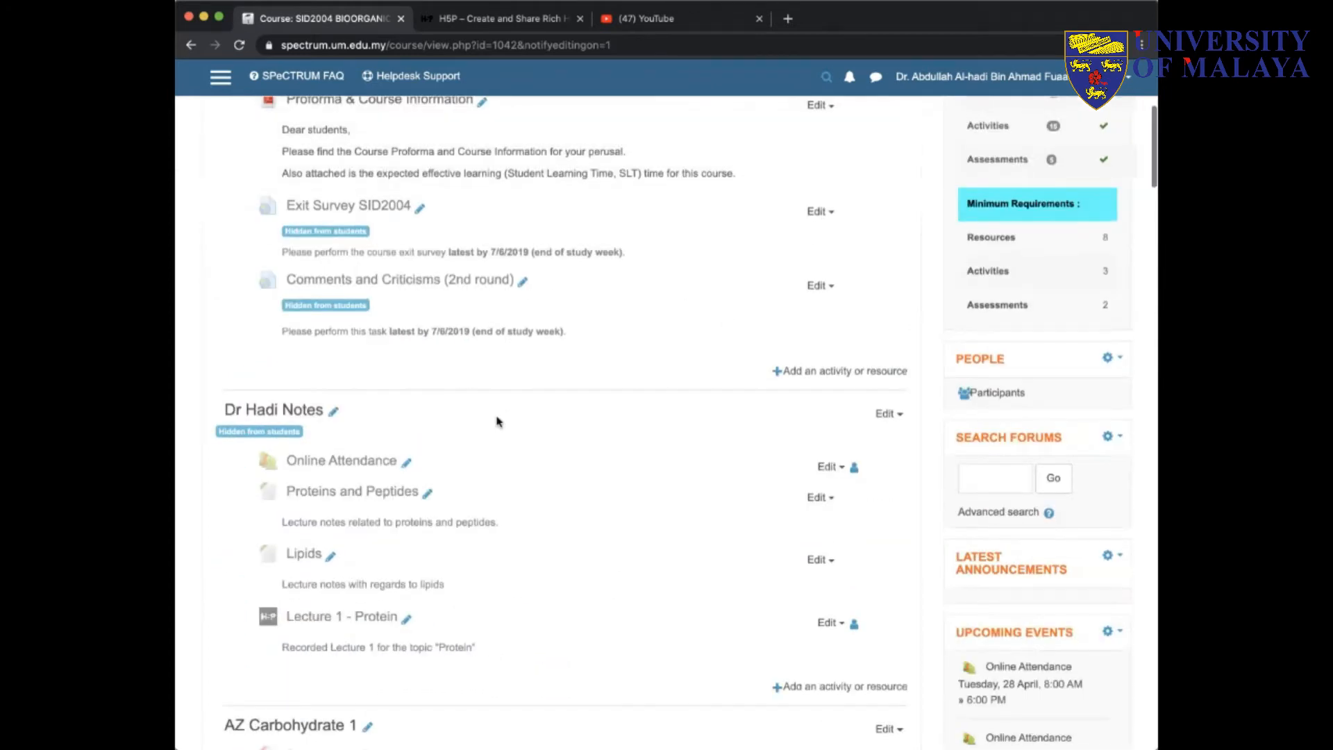
pyautogui.scroll(-2, 497, 421)
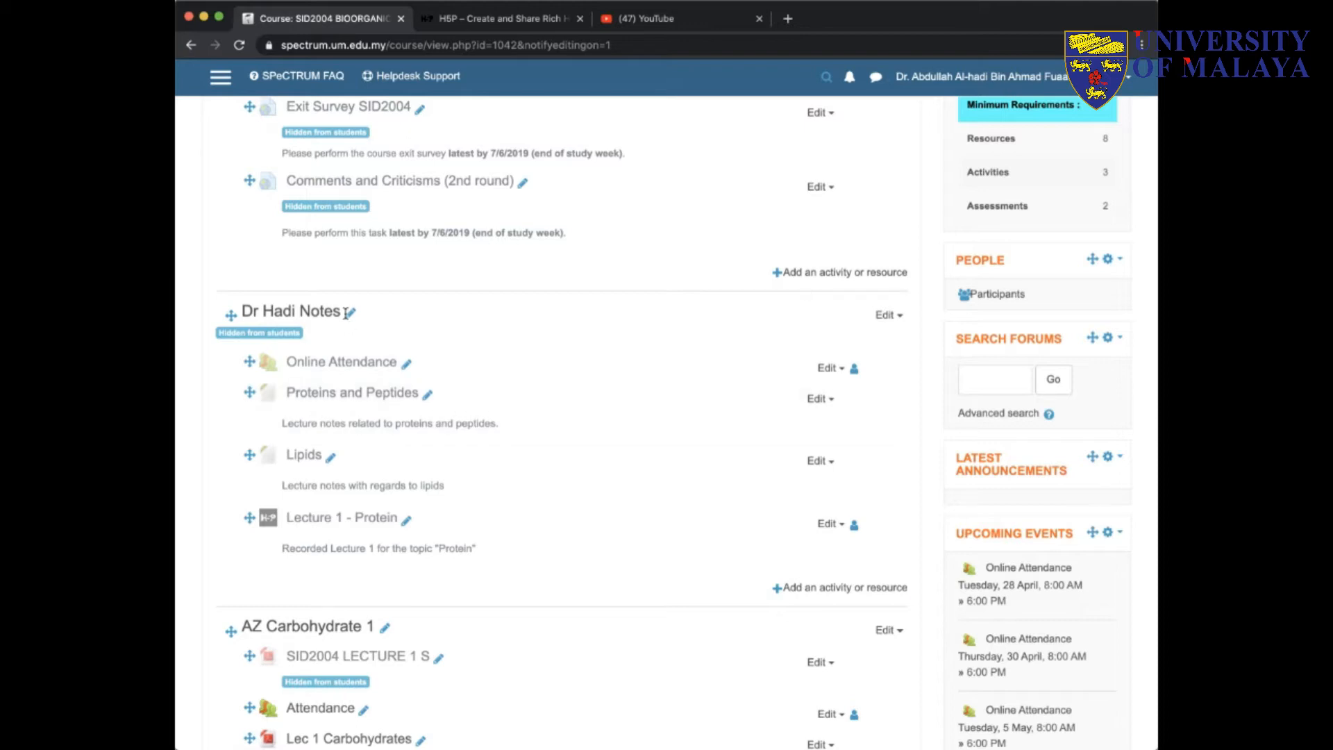
pyautogui.click(845, 589)
pyautogui.scroll(-2, 553, 501)
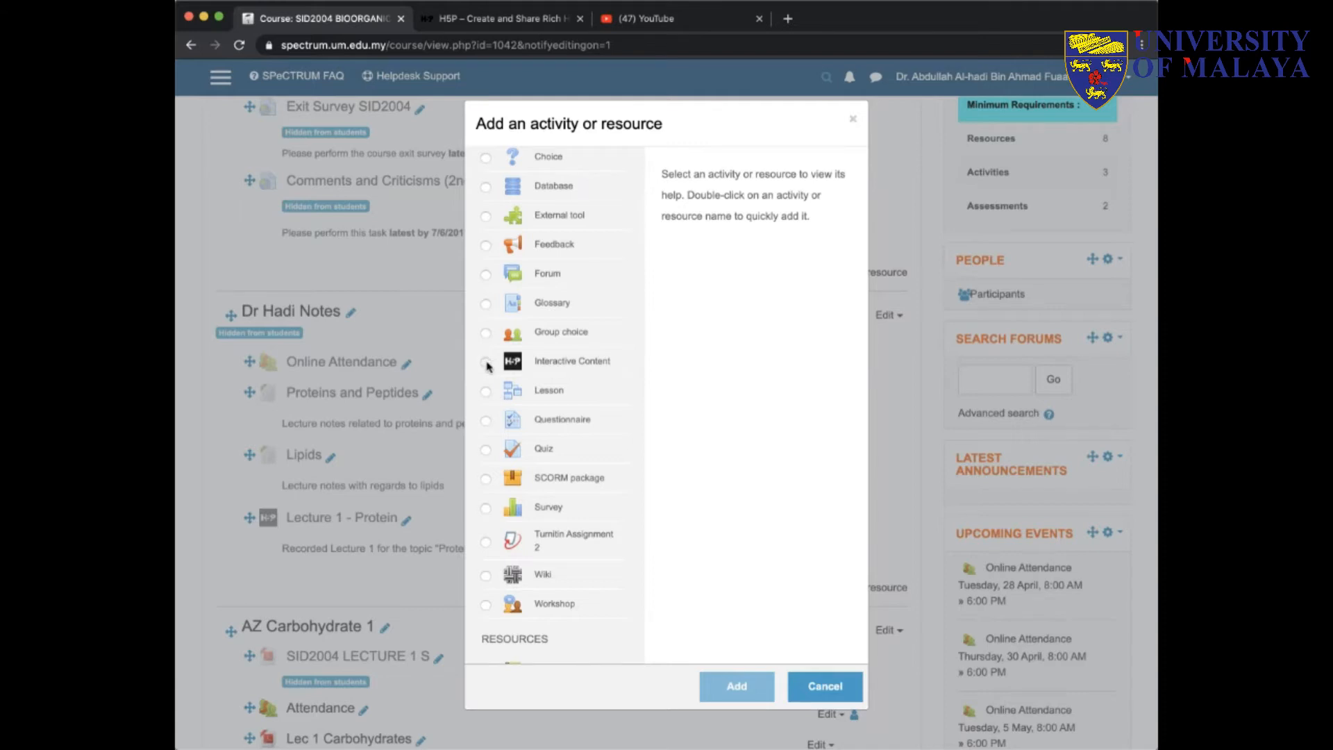
pyautogui.click(487, 363)
pyautogui.click(738, 688)
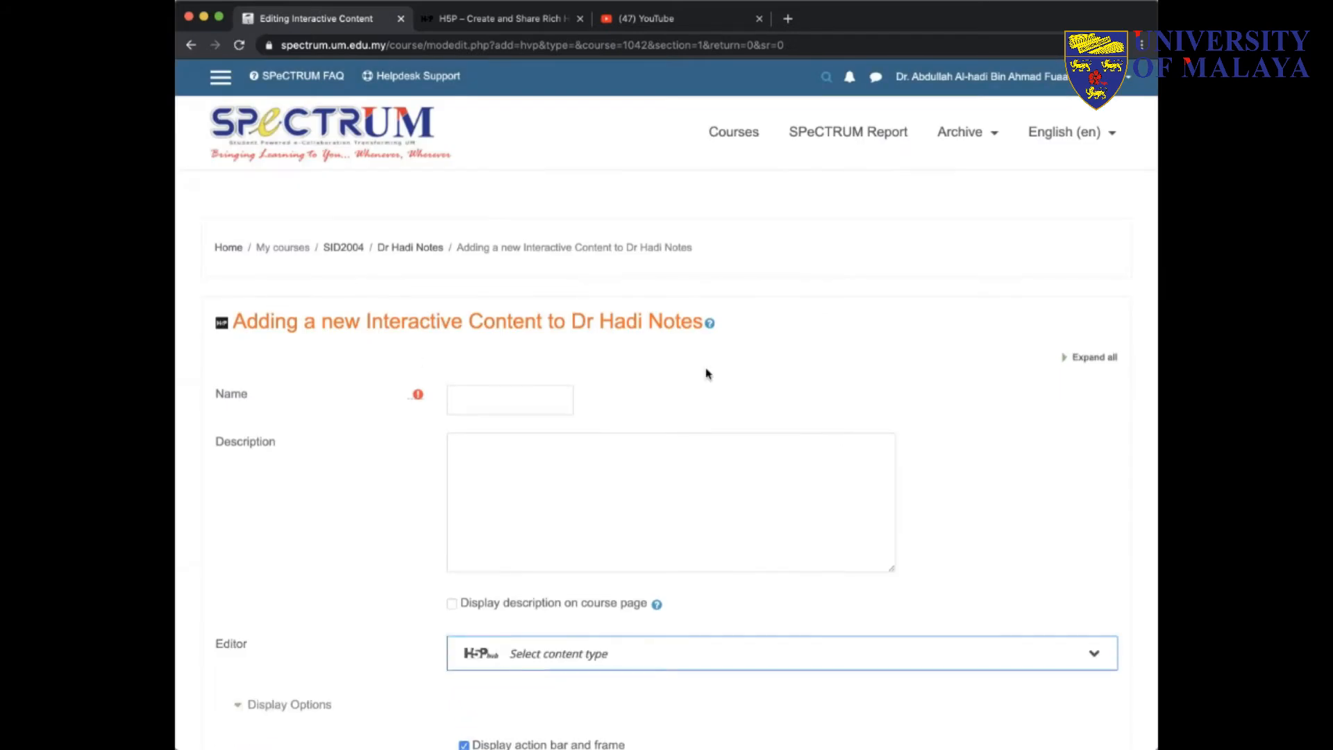
# Step: Choose Interactive Video as the H5P content type and exit the introductory tour
pyautogui.scroll(-2, 722, 382)
pyautogui.scroll(-4, 730, 386)
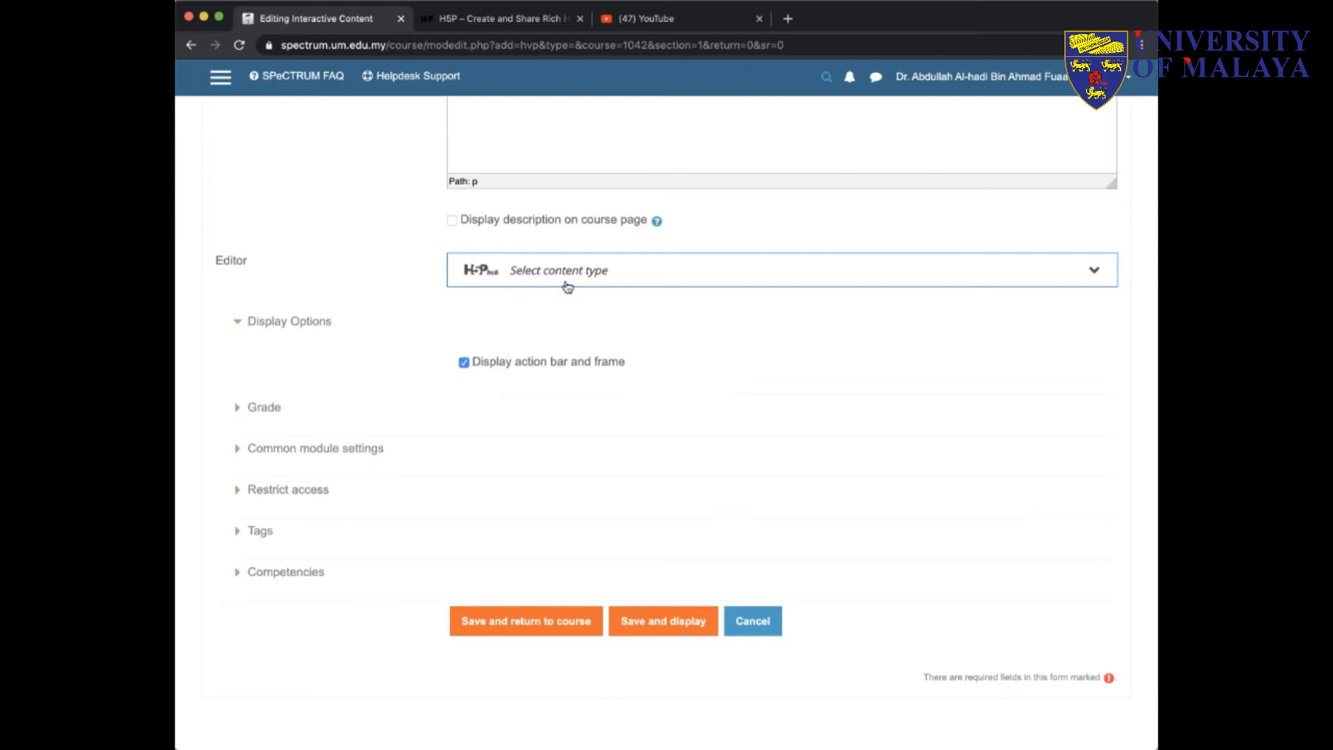
pyautogui.click(611, 271)
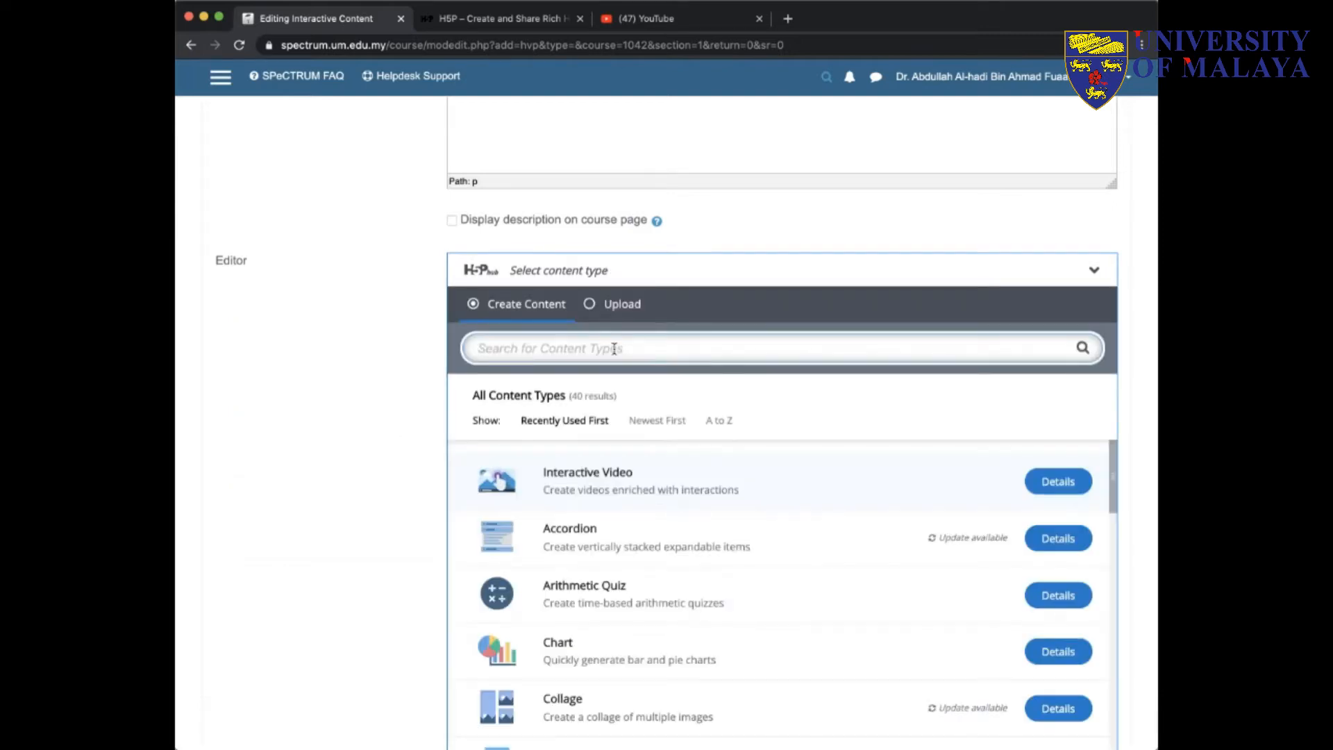
pyautogui.scroll(-1, 628, 382)
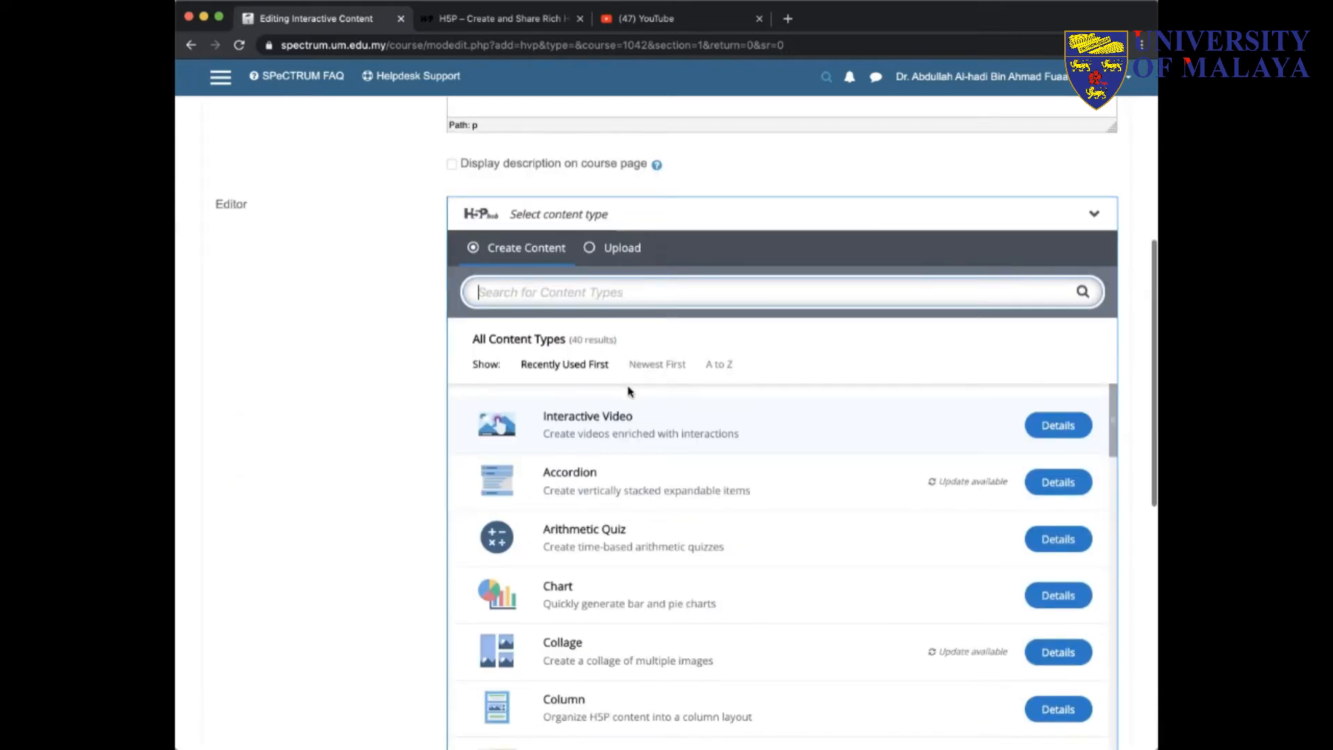
pyautogui.scroll(-1, 628, 396)
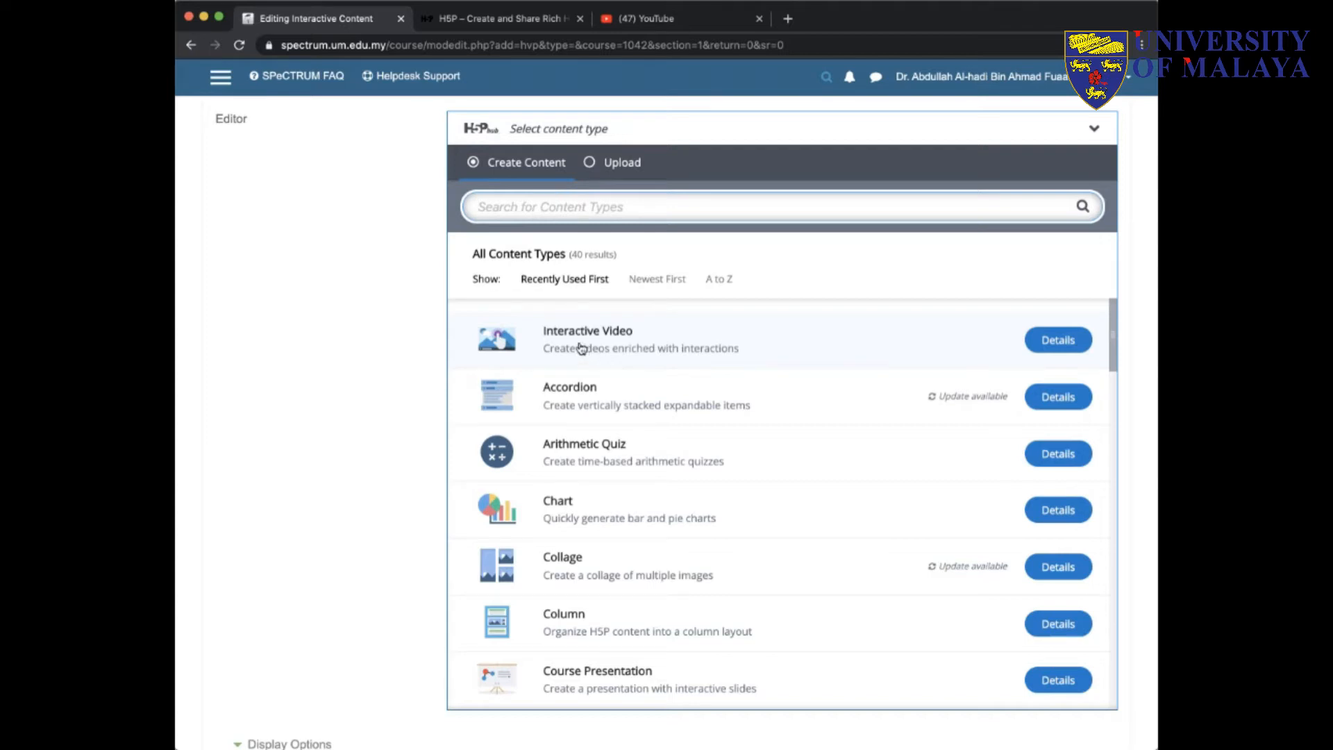
pyautogui.click(621, 345)
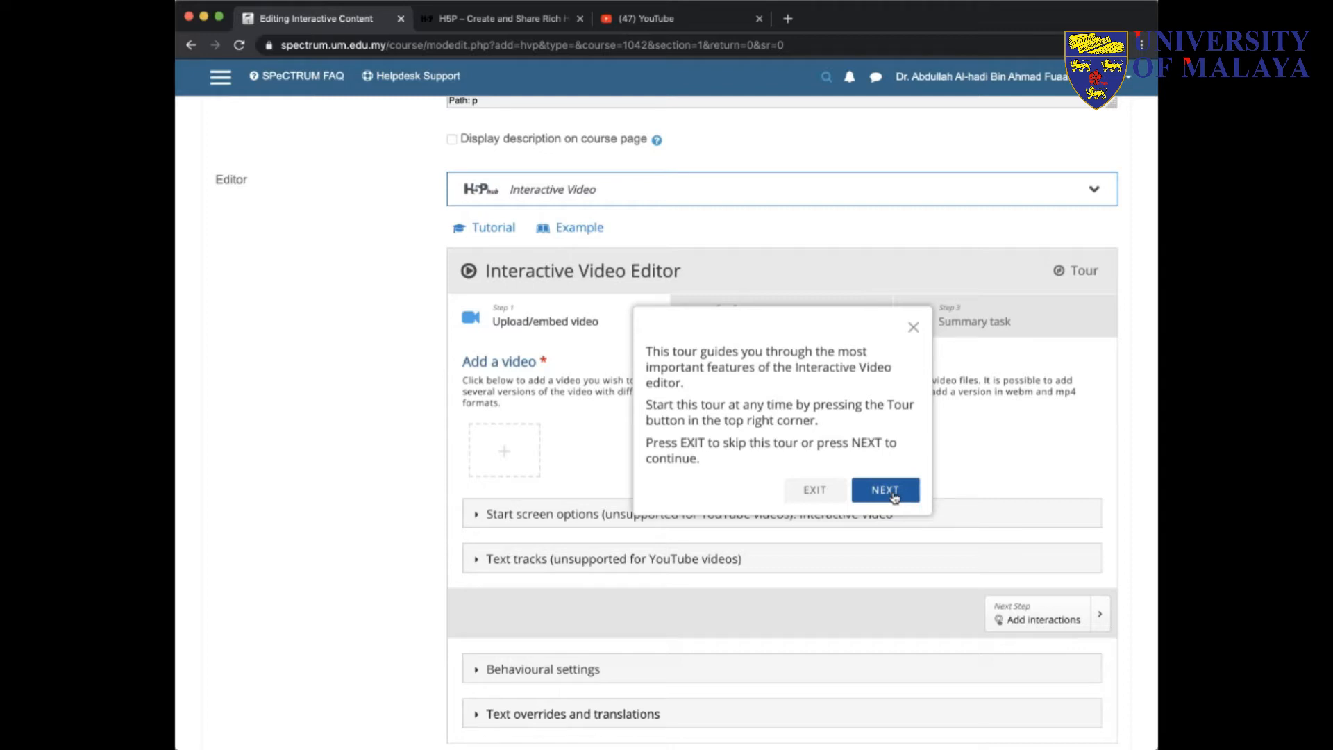
pyautogui.click(834, 490)
# Step: Name the activity "ADEC H5P SPeCTRUM" and enter the description "Trial for online T&L"
pyautogui.scroll(5, 788, 442)
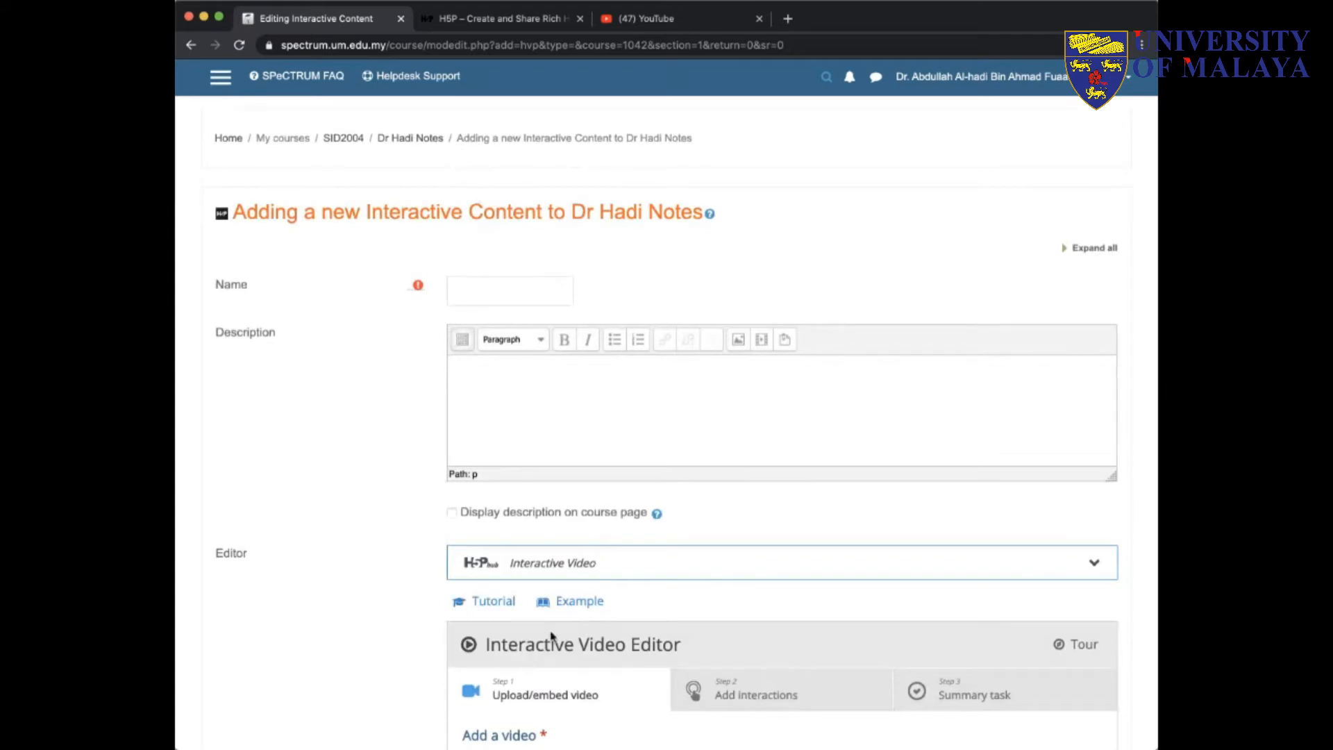
pyautogui.click(483, 295)
pyautogui.write('ADEC H5P SPec')
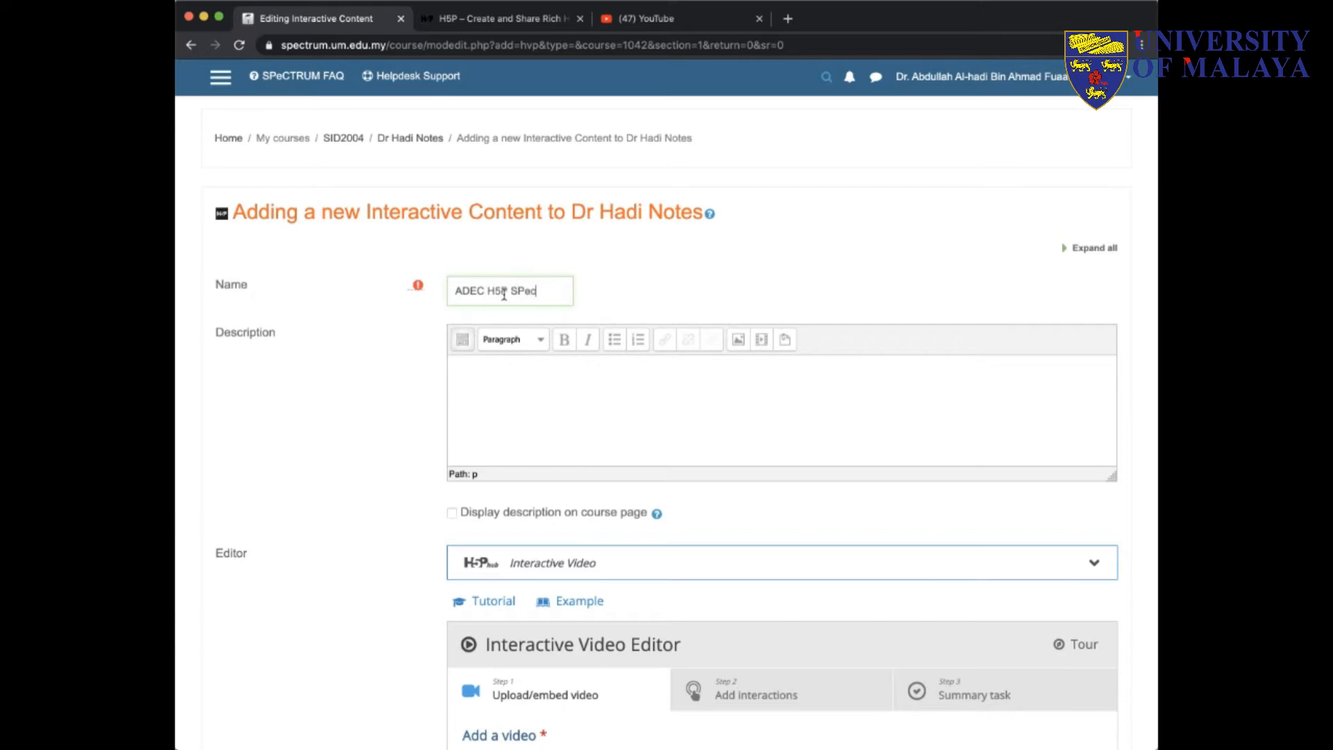
pyautogui.write('RUM')
pyautogui.click(570, 394)
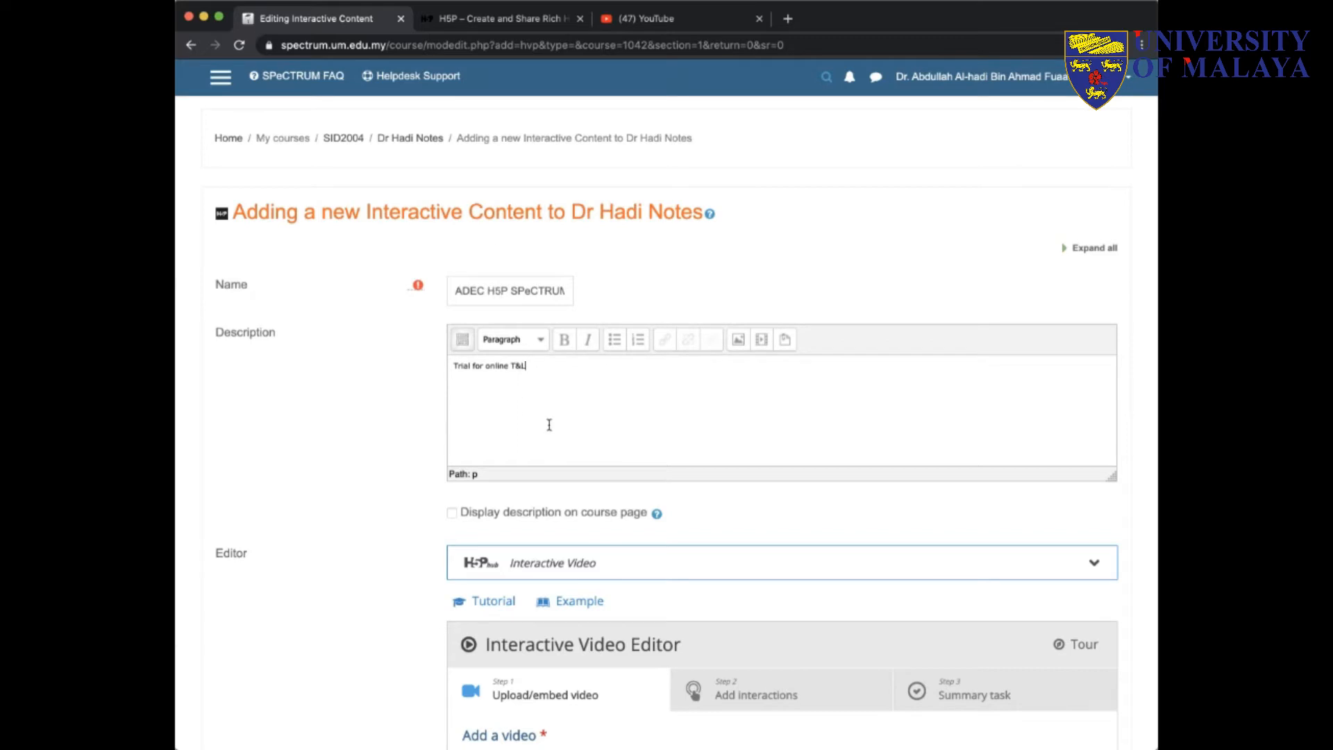
# Step: Open the video source dialog in the Upload/embed video stage of the Interactive Video editor
pyautogui.scroll(-5, 549, 425)
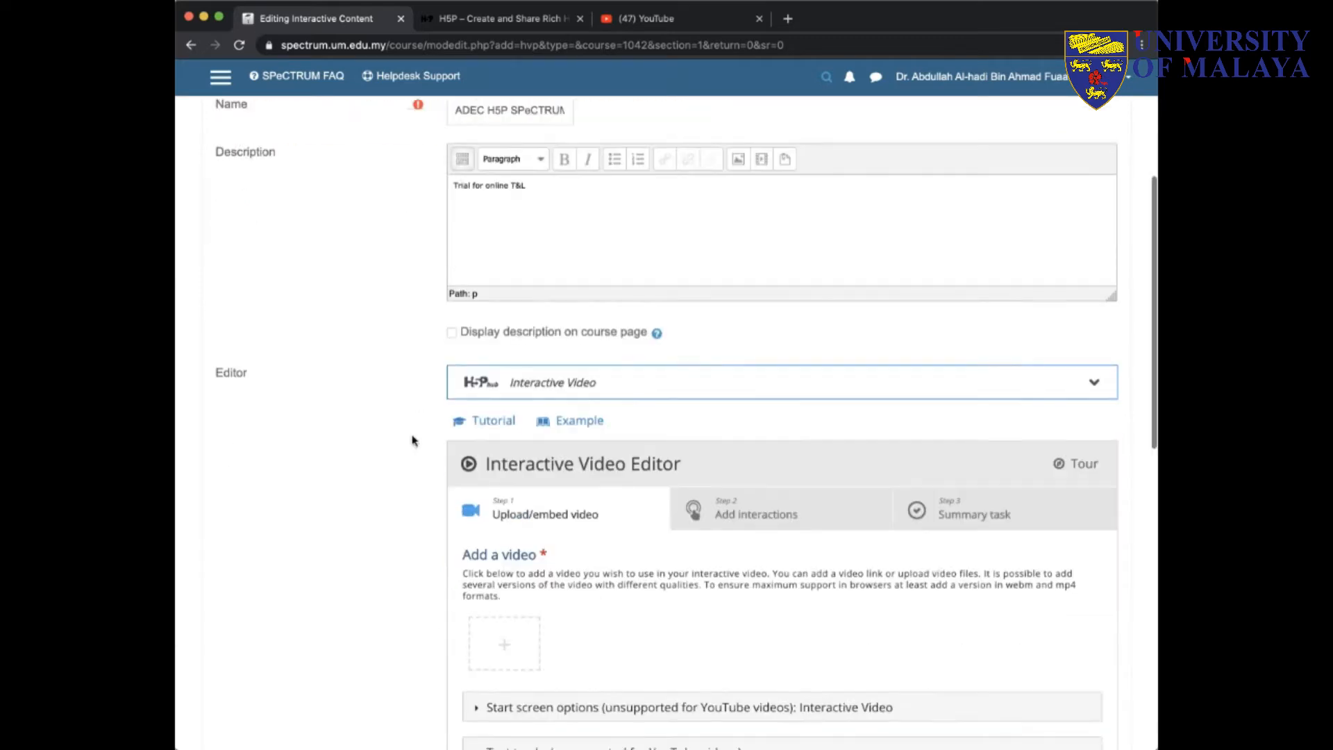
pyautogui.scroll(-2, 412, 440)
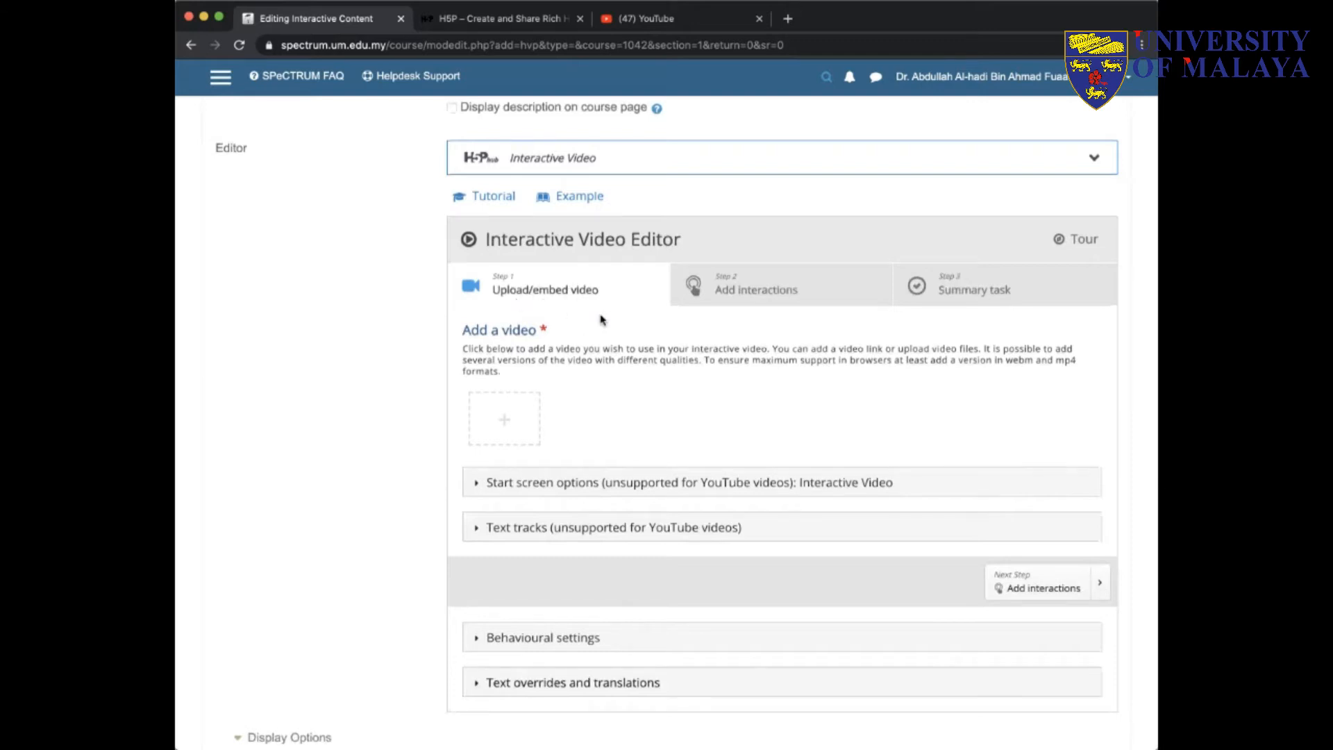
pyautogui.click(514, 431)
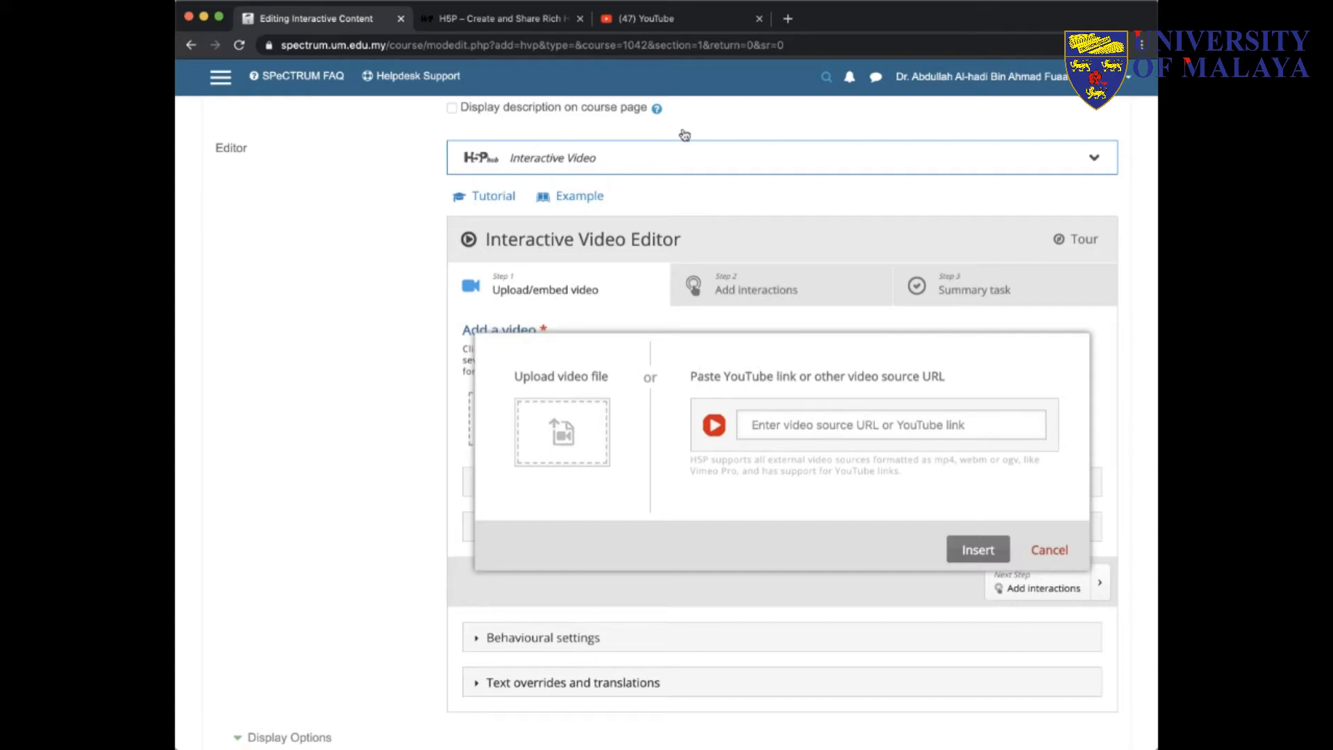
# Step: Switch to YouTube, open the video "Malaysia ready to participate in Covid-19 vaccine trials, says Health DG" and copy its URL
pyautogui.click(667, 21)
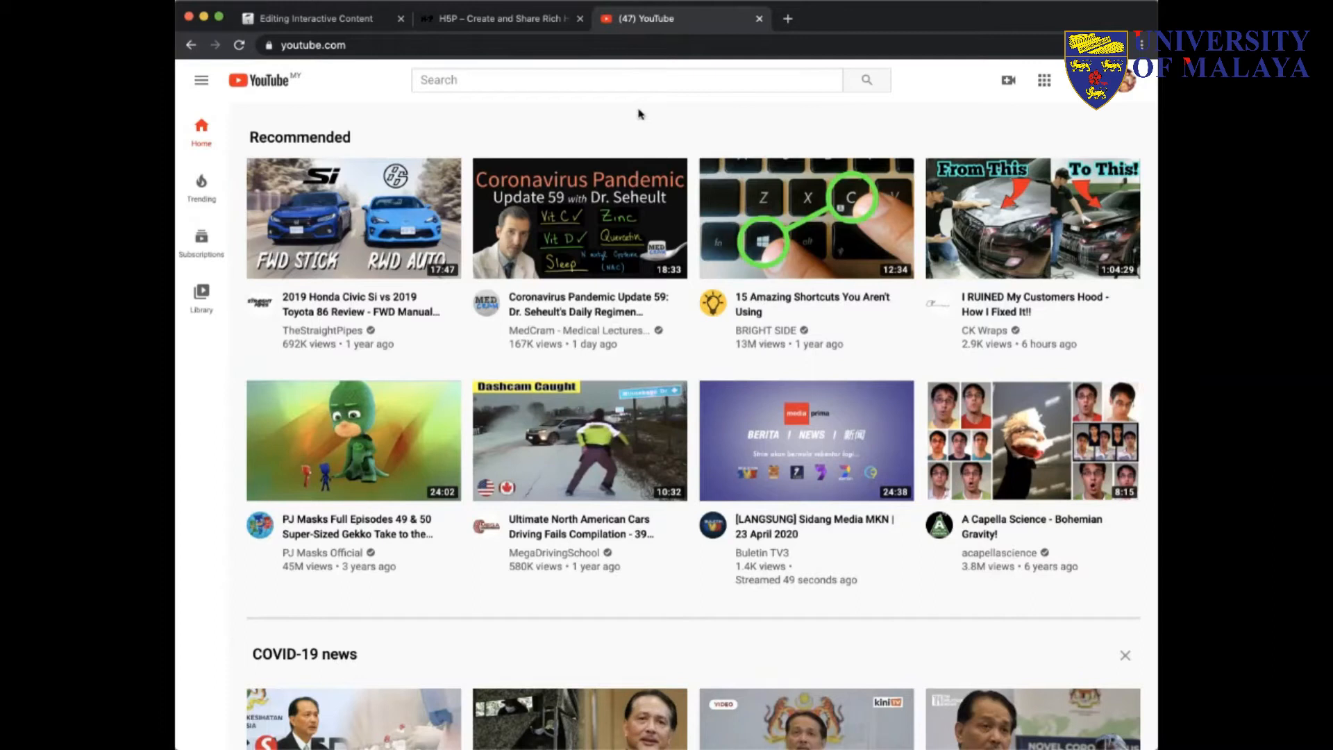
pyautogui.click(587, 220)
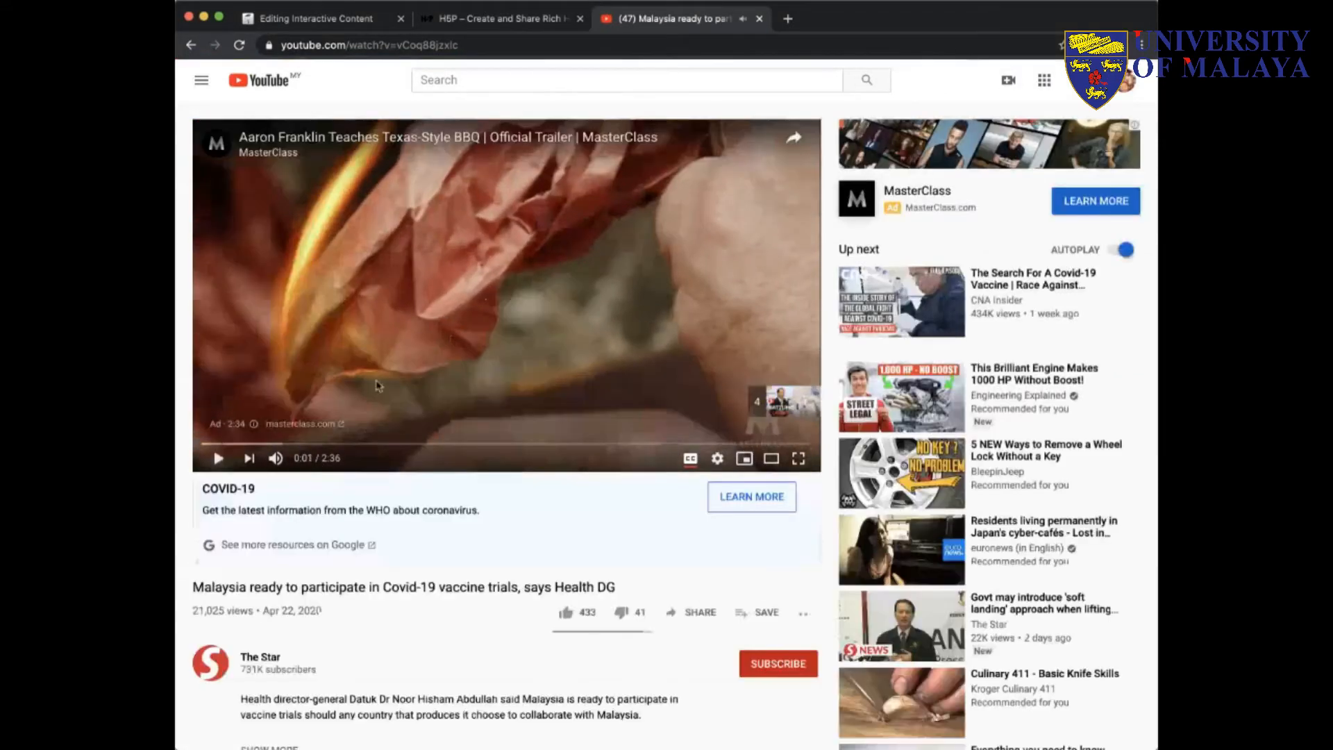
pyautogui.click(531, 314)
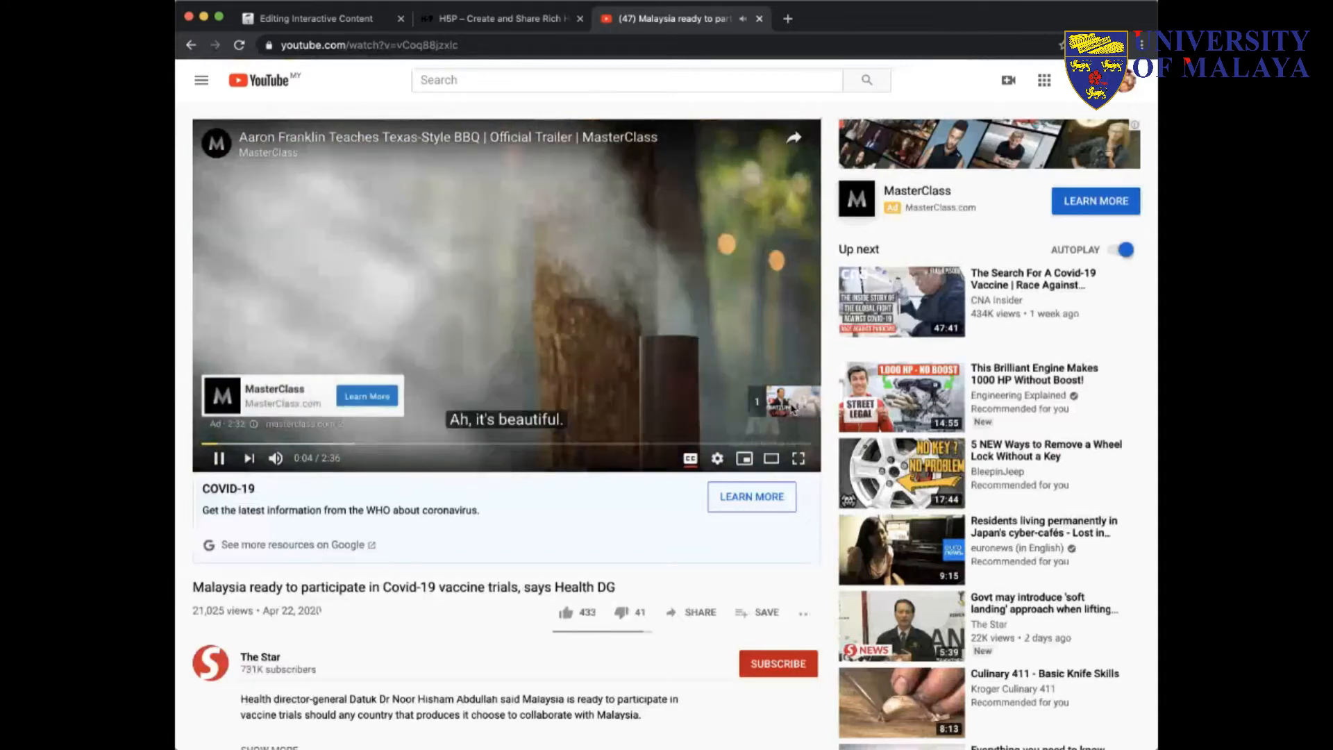
pyautogui.click(791, 407)
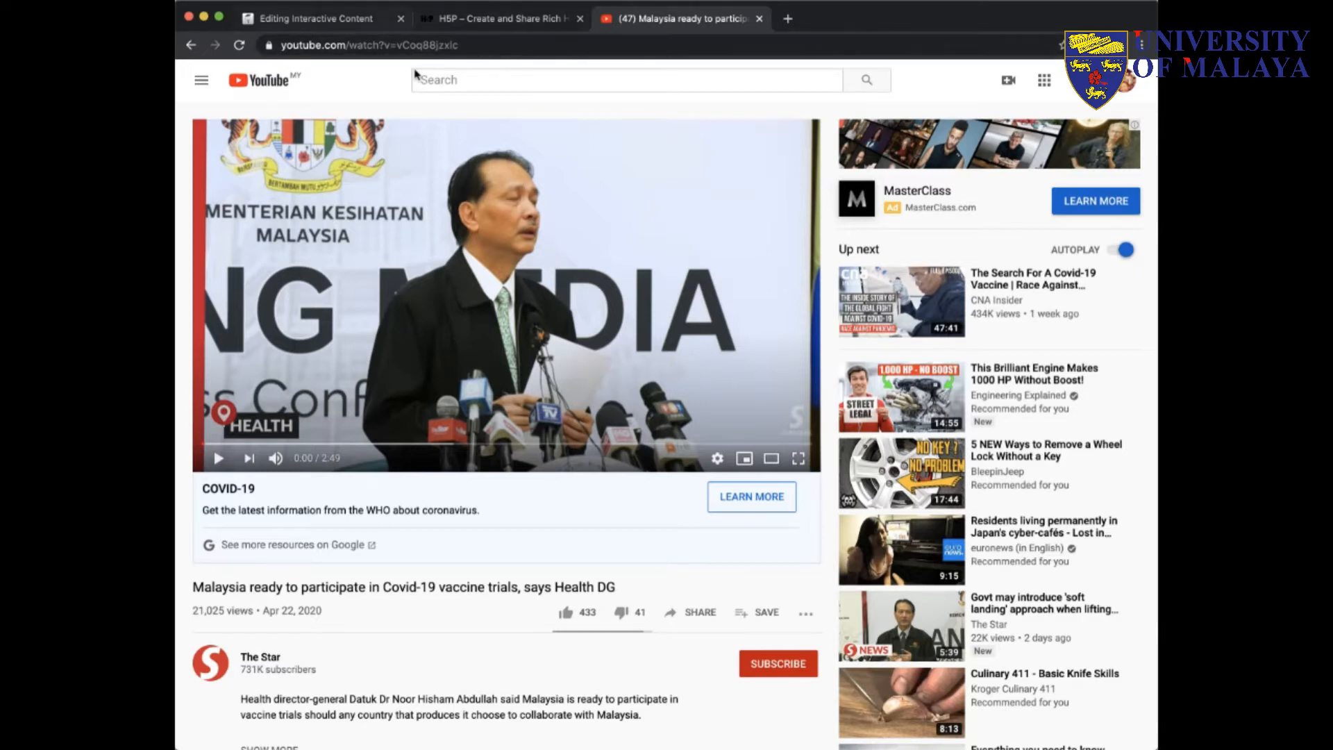
pyautogui.click(470, 46)
pyautogui.hotkey('ctrl', 'c')
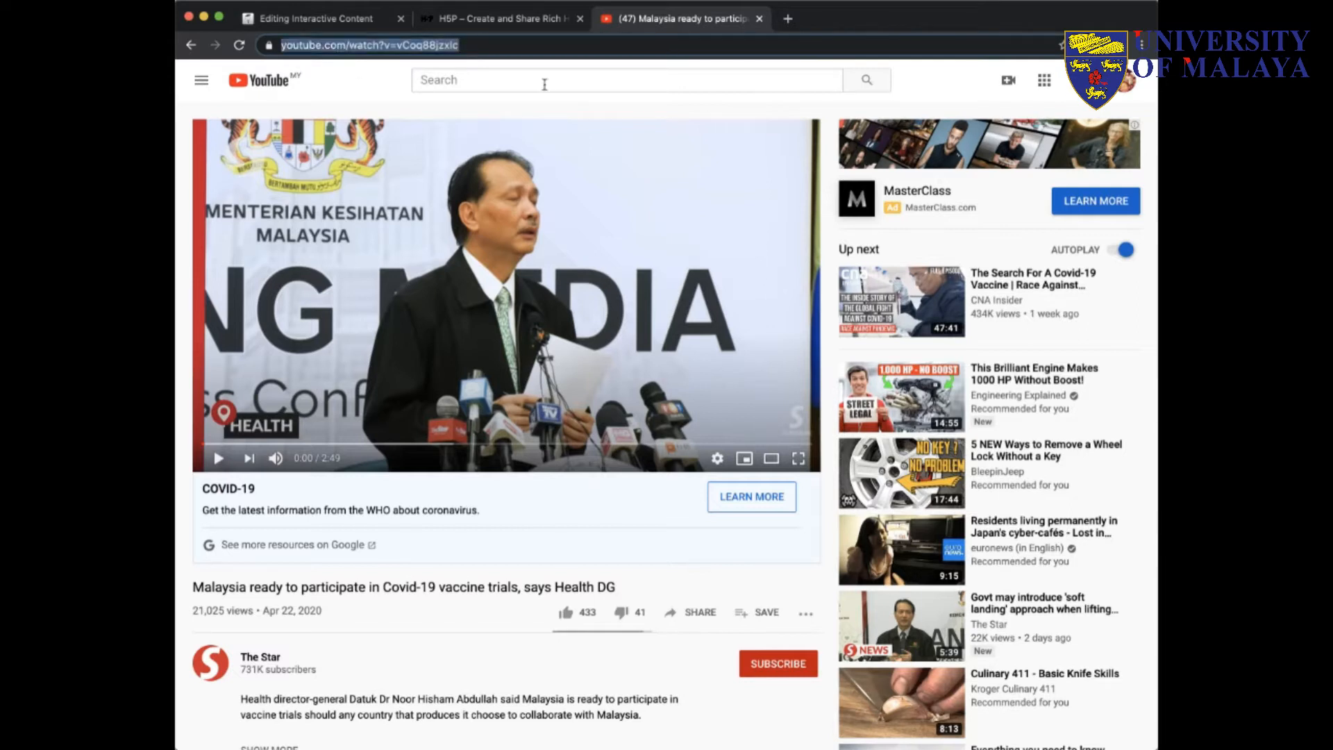
# Step: Return to the Interactive Content form and insert the copied YouTube link as the video source
pyautogui.click(509, 24)
pyautogui.click(327, 21)
pyautogui.click(796, 426)
pyautogui.hotkey('ctrl', 'v')
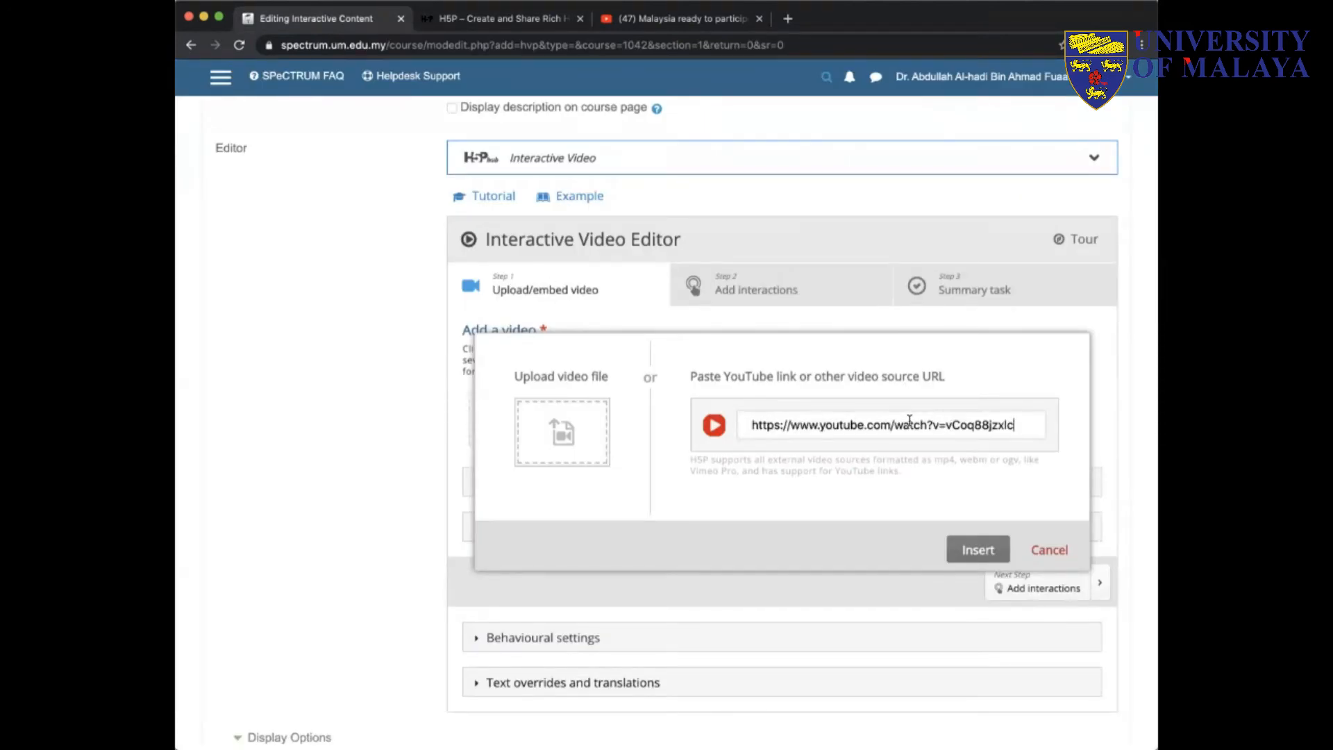
pyautogui.click(979, 554)
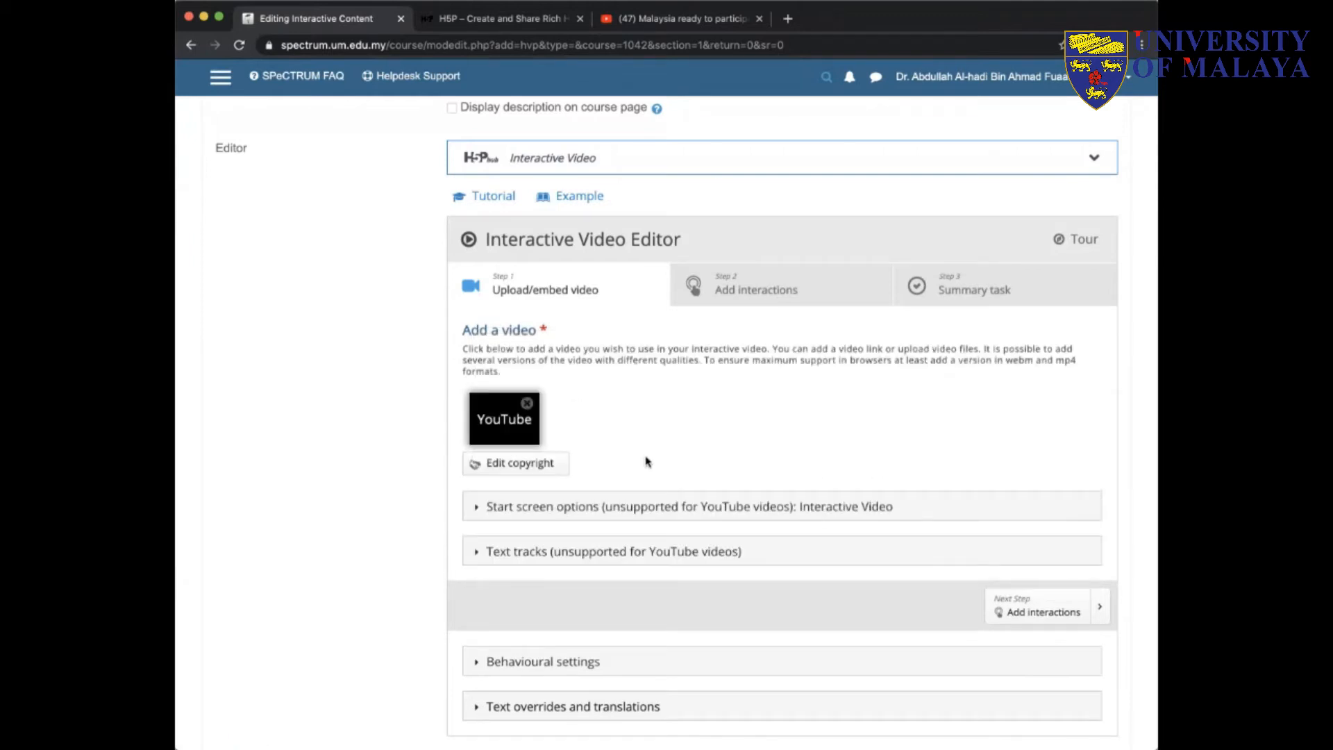
# Step: Examine the copyright fields of the embedded YouTube video and close them without entering anything
pyautogui.click(538, 465)
pyautogui.scroll(-3, 568, 531)
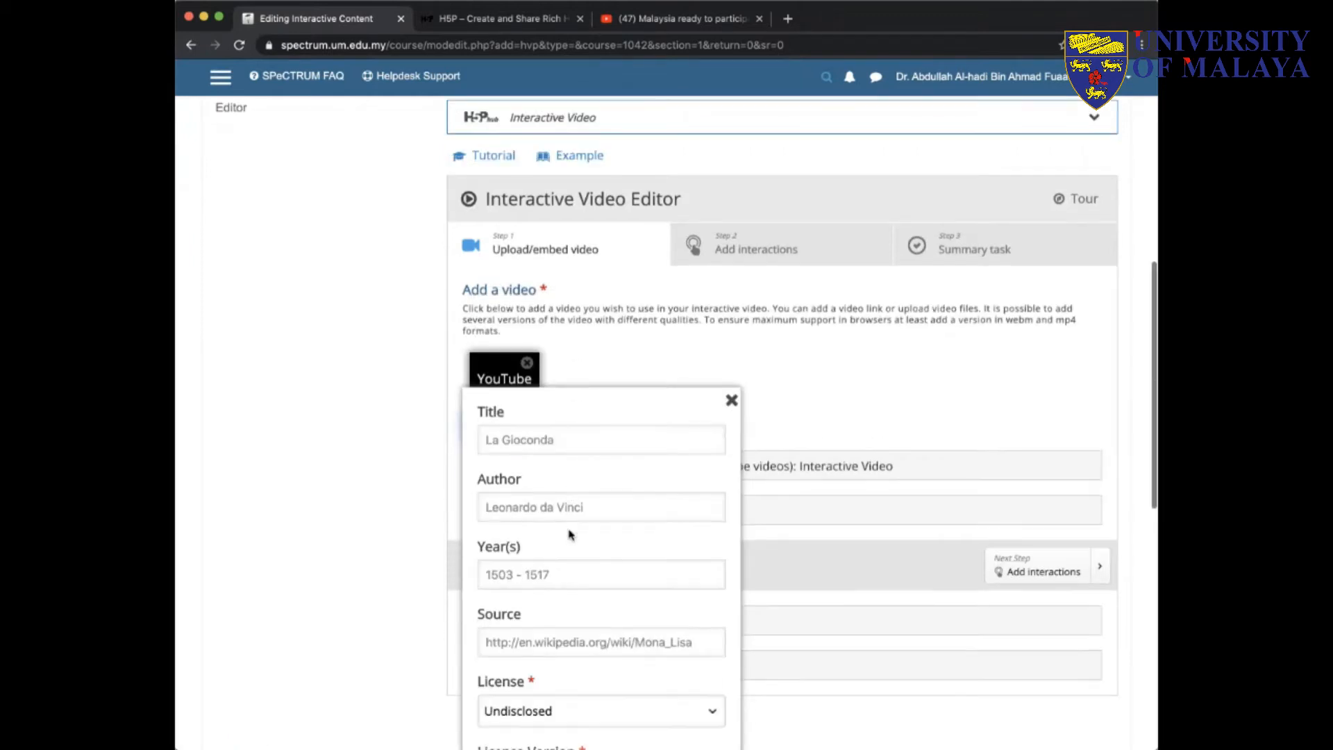
pyautogui.click(616, 347)
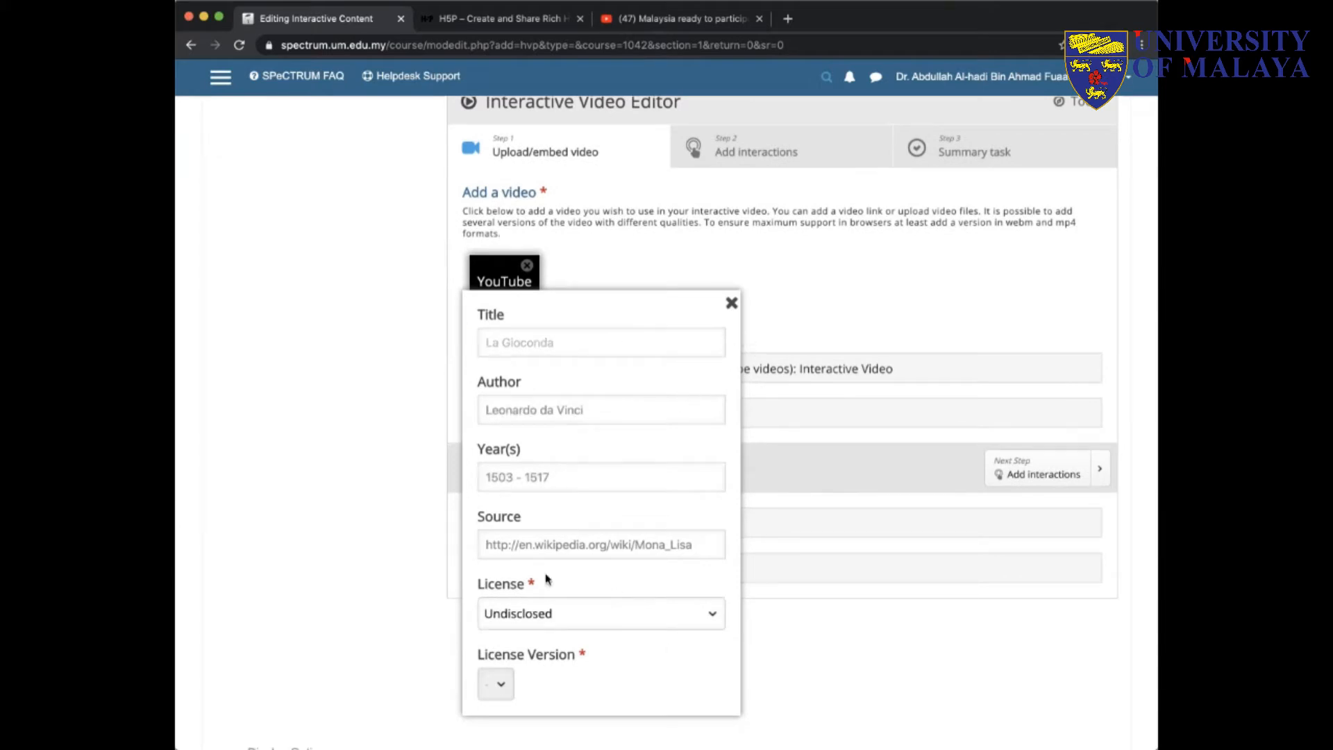
pyautogui.click(732, 303)
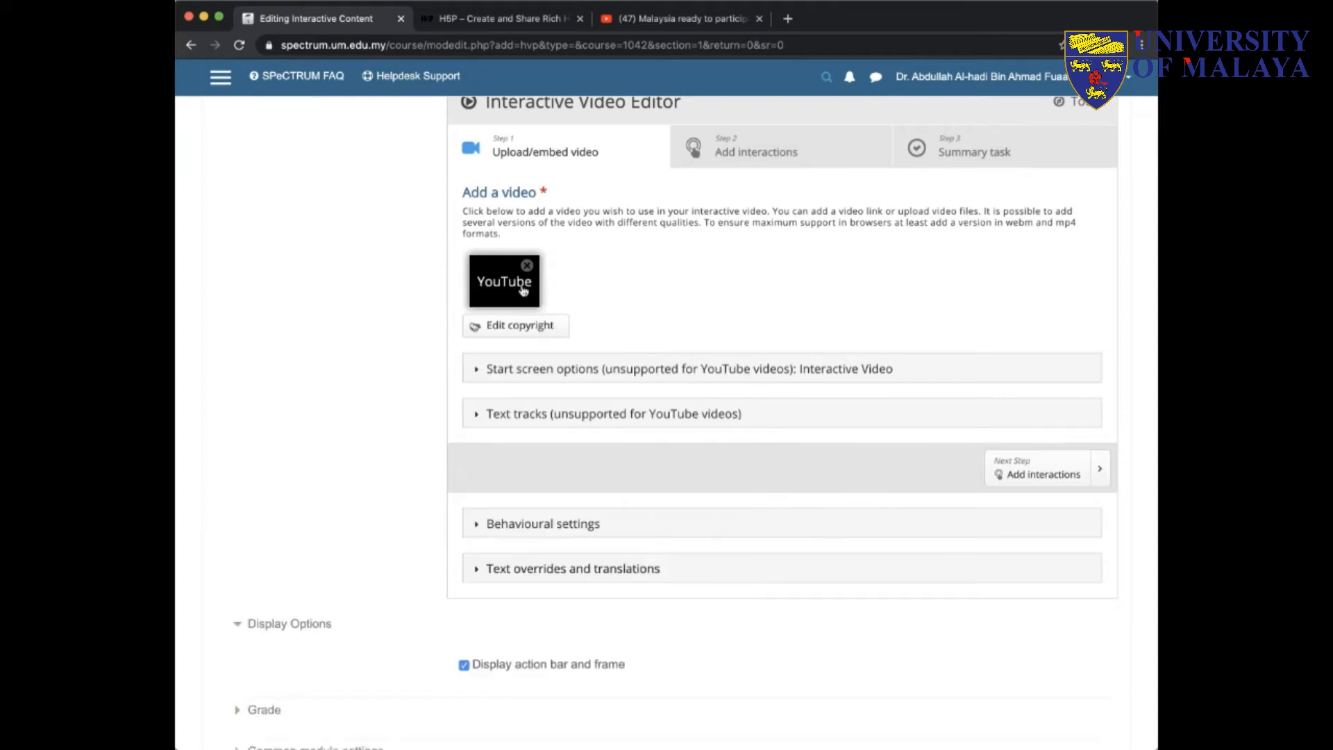
# Step: Proceed to the Add interactions stage of the video editor and exit its tour
pyautogui.scroll(1, 764, 246)
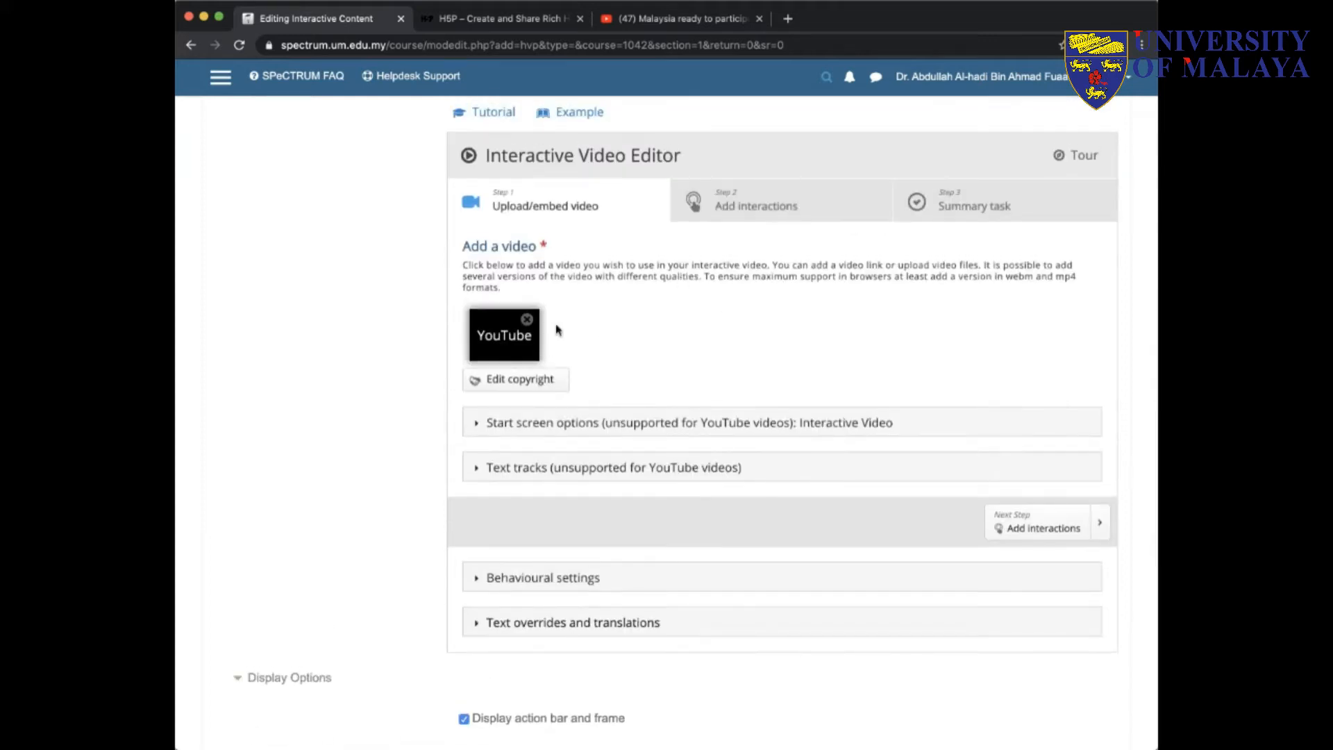
pyautogui.click(1057, 533)
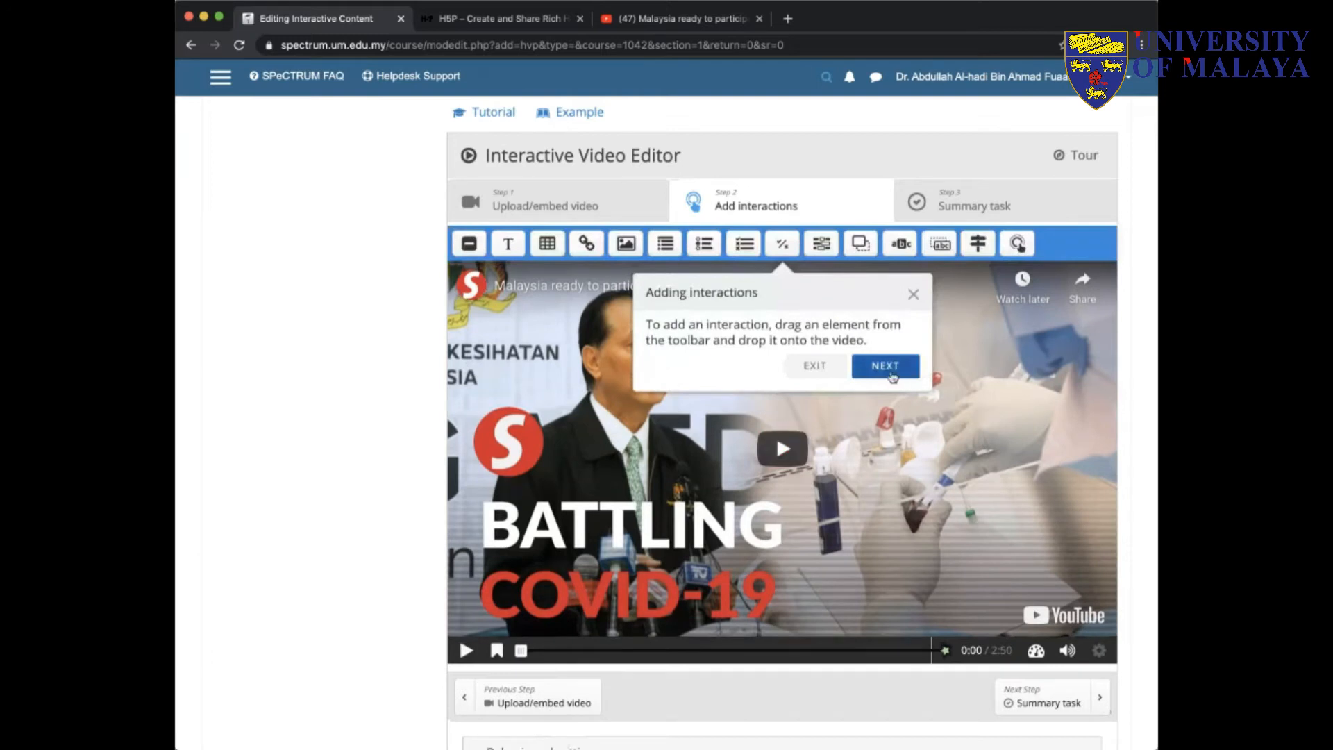
pyautogui.click(815, 366)
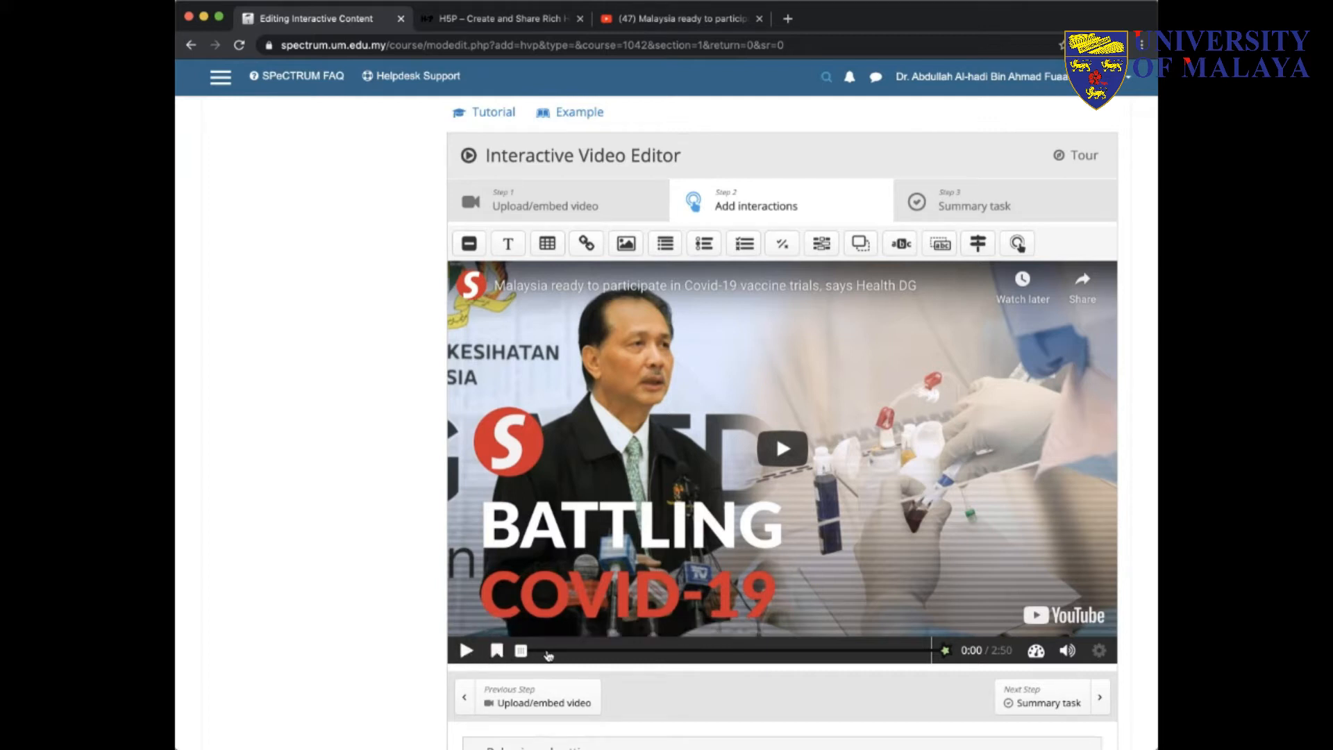
# Step: Add a bookmark named "Quiz 1" at 0:44 in the video
pyautogui.moveTo(522, 652); pyautogui.dragTo(626, 653)
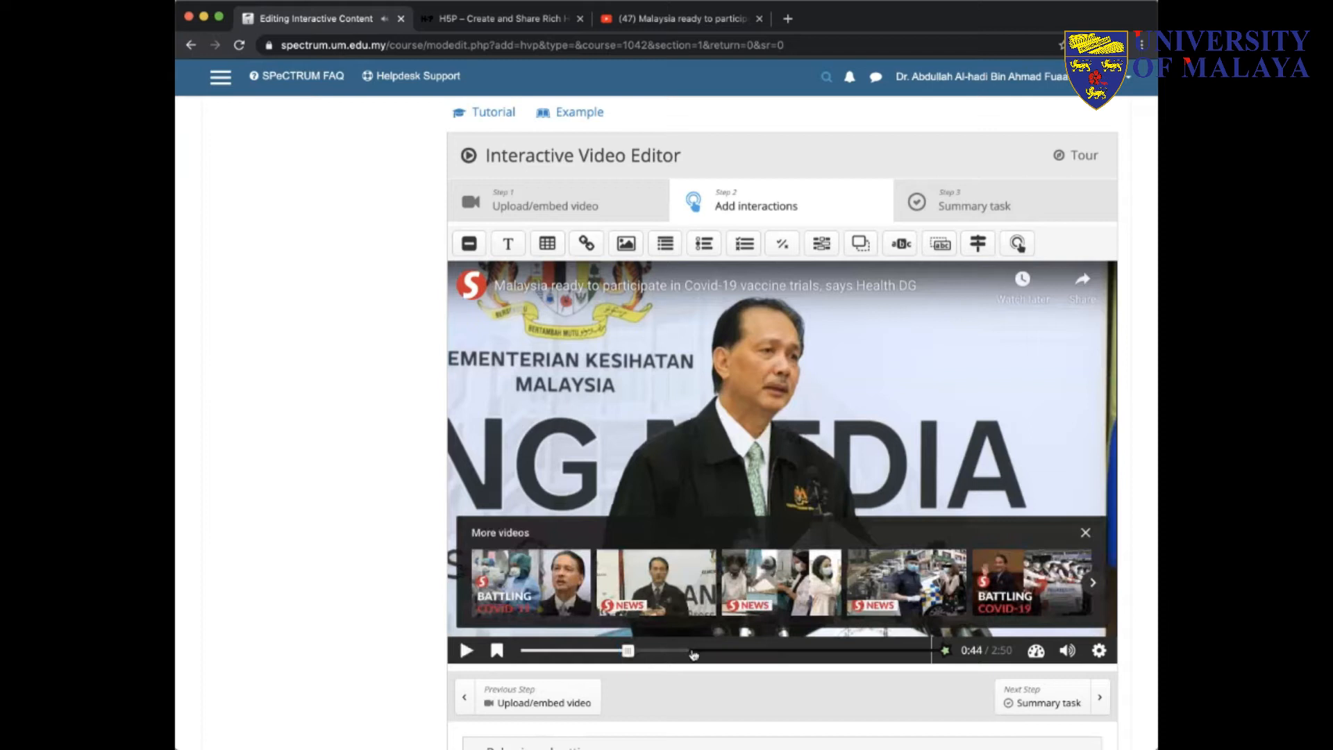
pyautogui.click(497, 651)
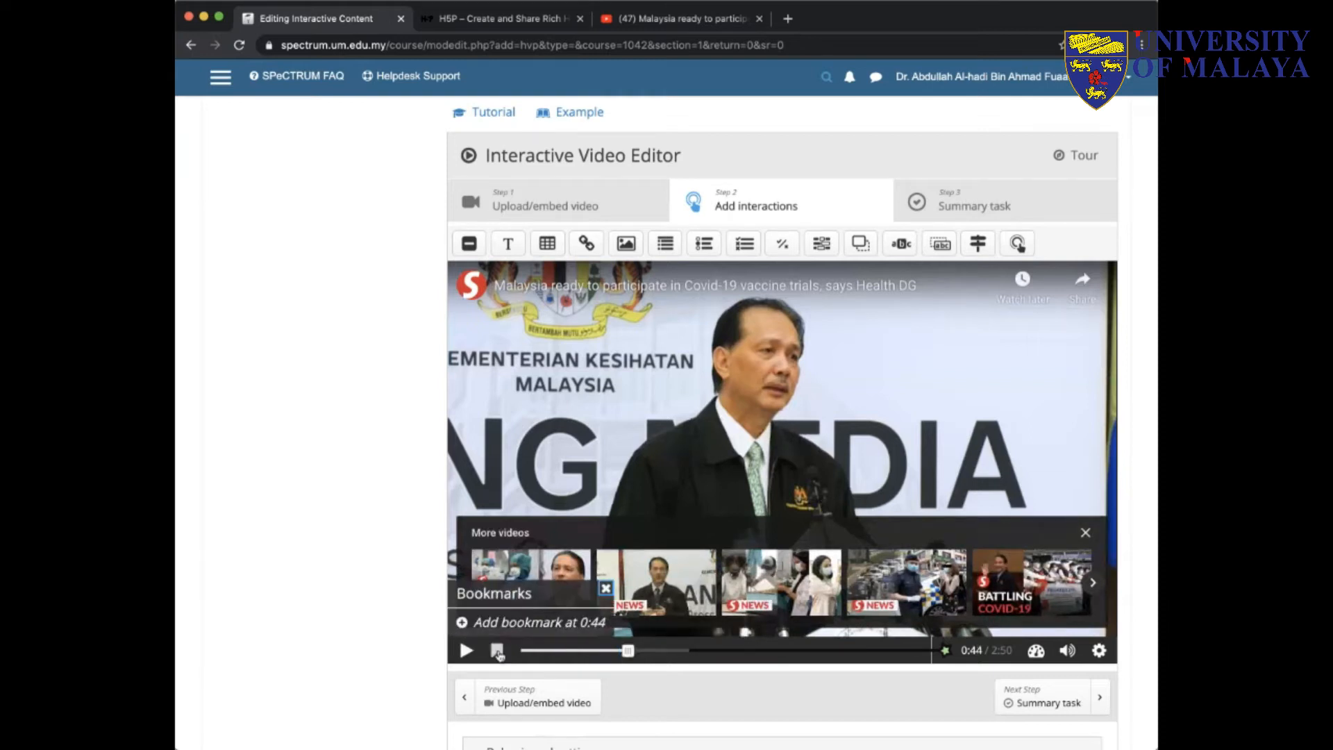
pyautogui.click(517, 622)
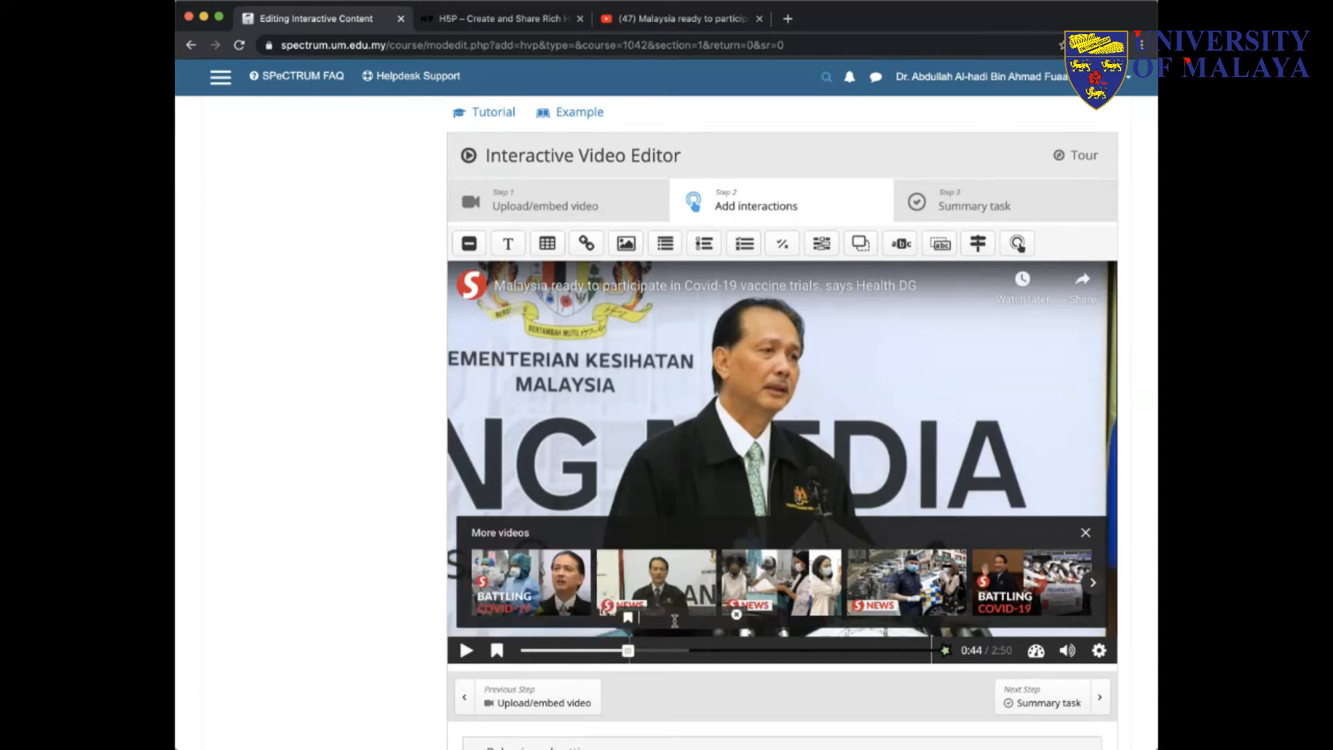
pyautogui.write('Quiz 1')
pyautogui.press('Return')
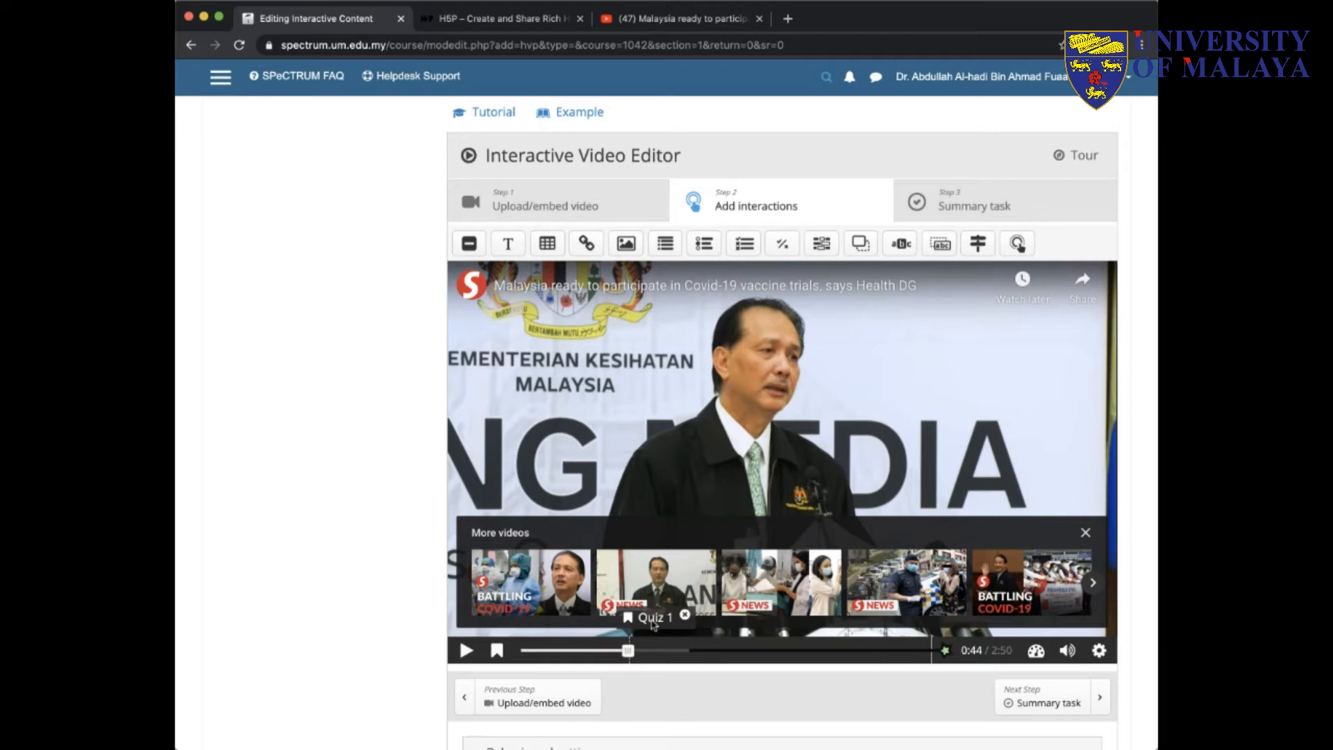
# Step: Add a bookmark named "Quiz 2" at 1:49 in the video
pyautogui.click(786, 653)
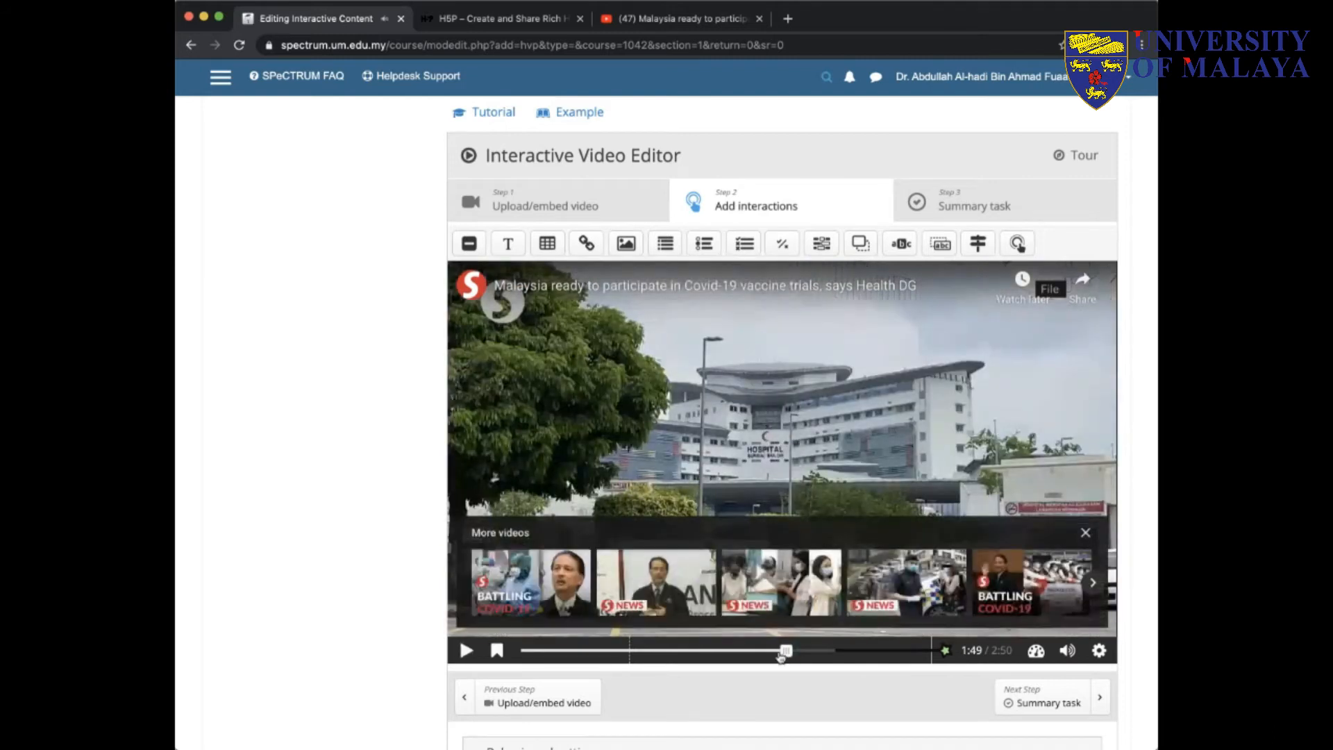
pyautogui.click(496, 651)
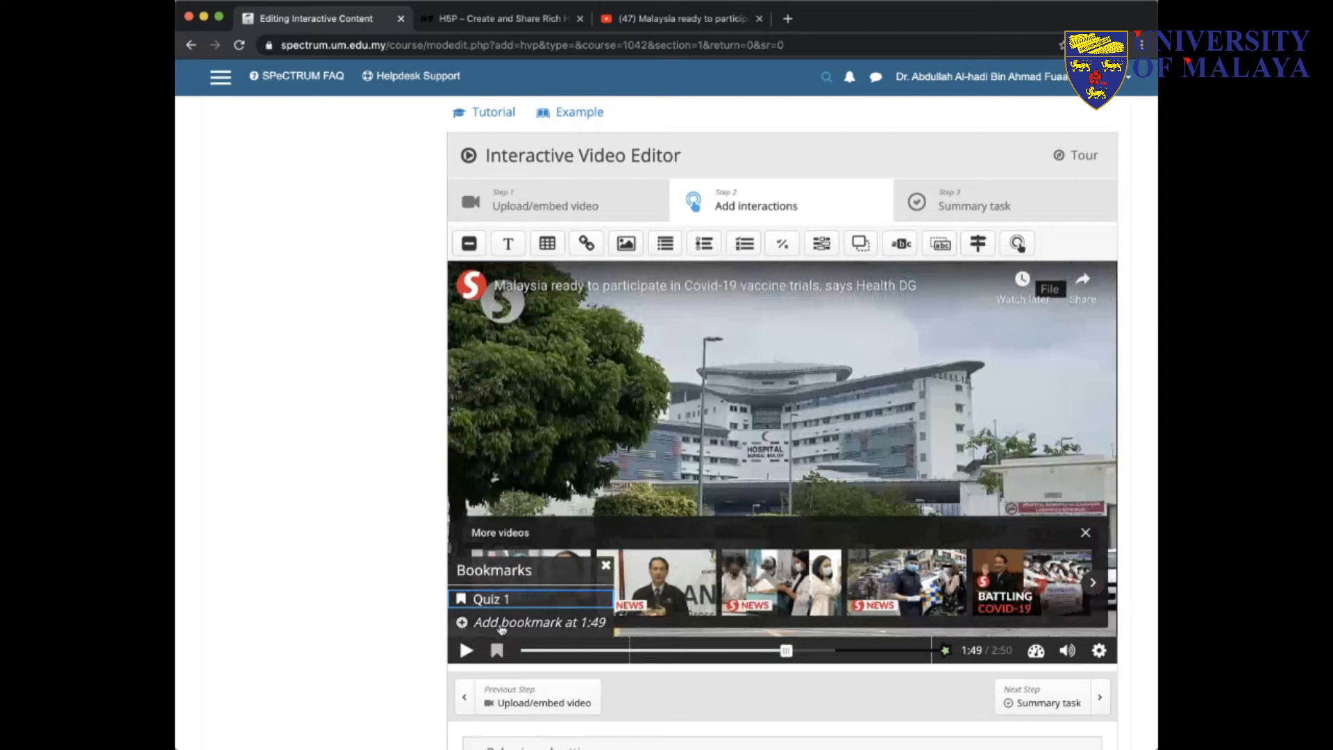
pyautogui.click(531, 625)
pyautogui.write('Quiz ')
pyautogui.write('2')
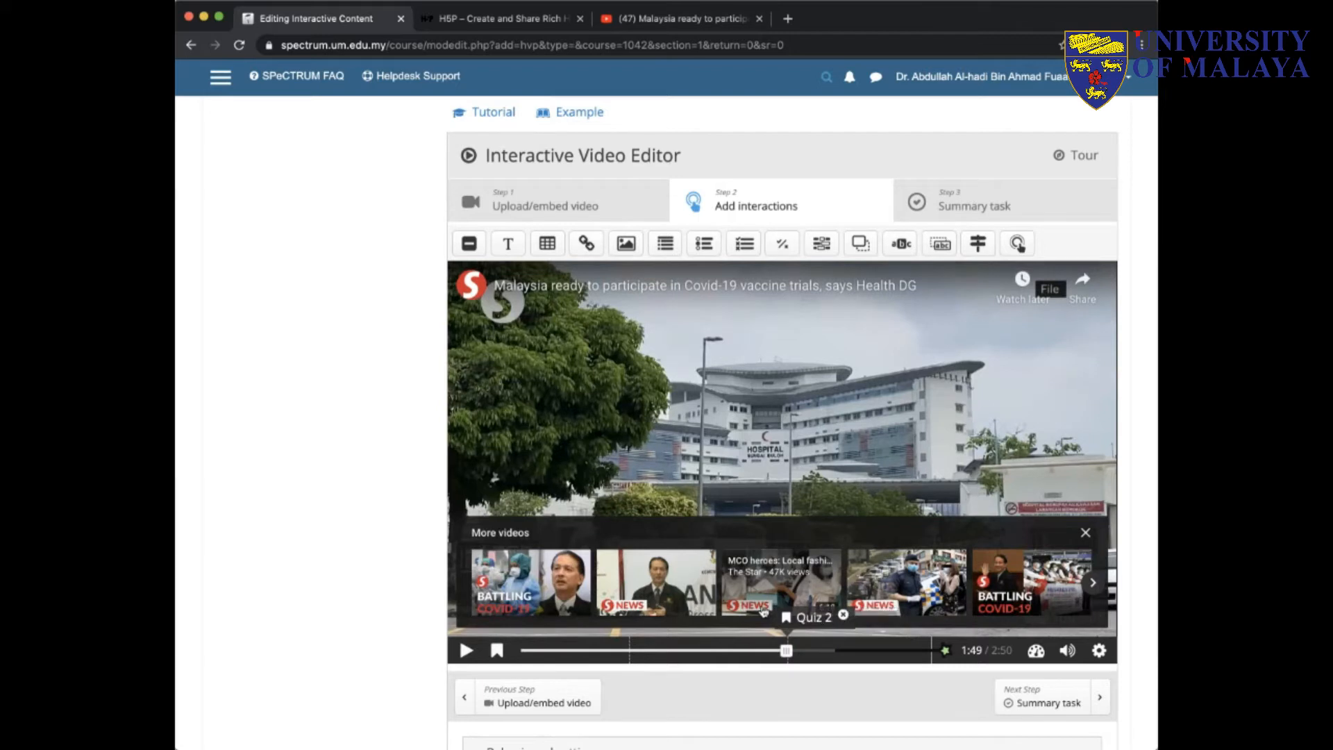
# Step: Return the video to about 0:45, near the Quiz 1 bookmark, and dismiss the overlay of related videos
pyautogui.click(629, 651)
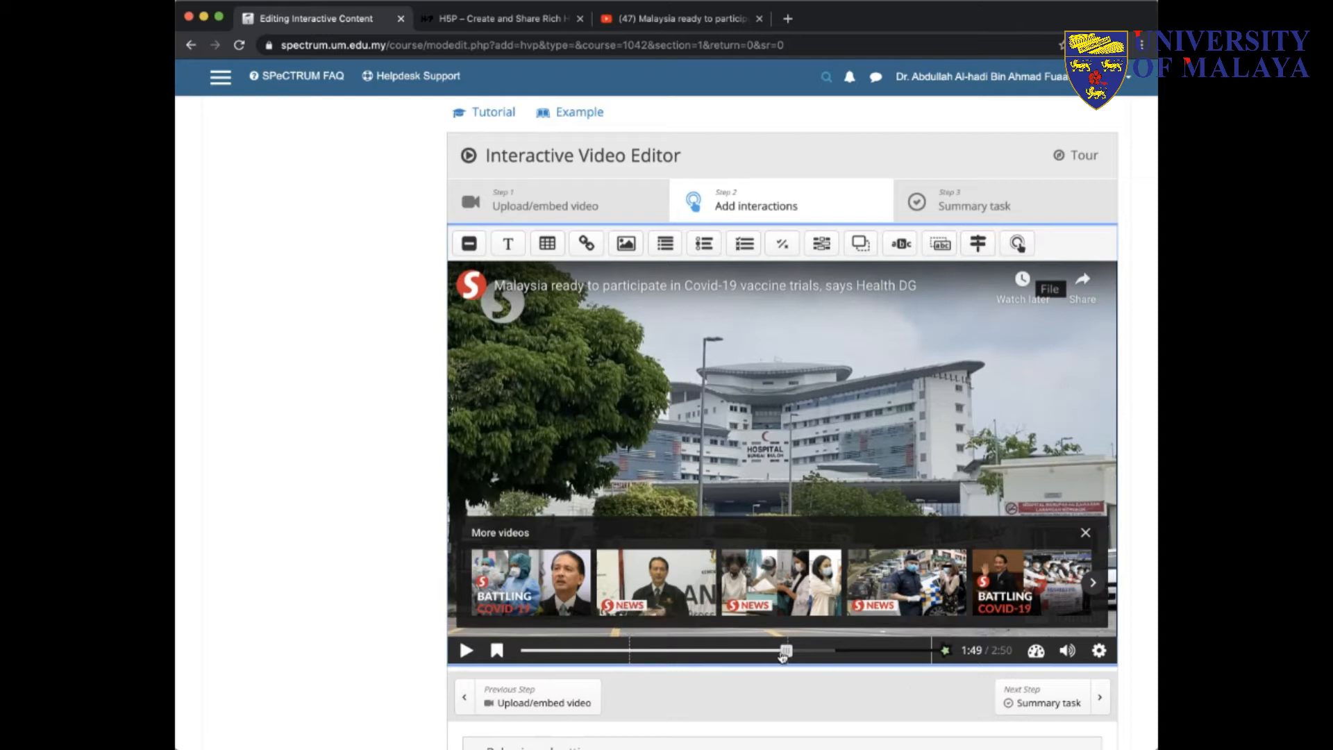
pyautogui.click(627, 660)
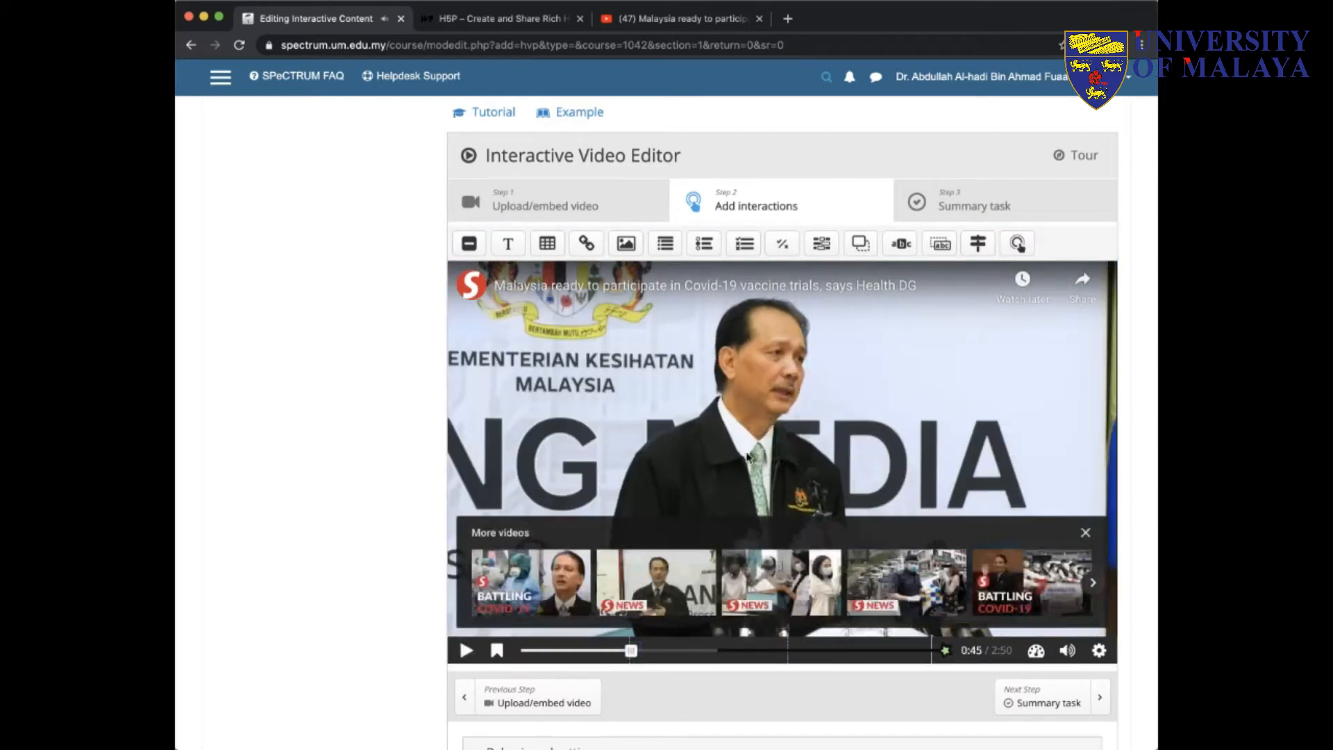
pyautogui.click(1085, 533)
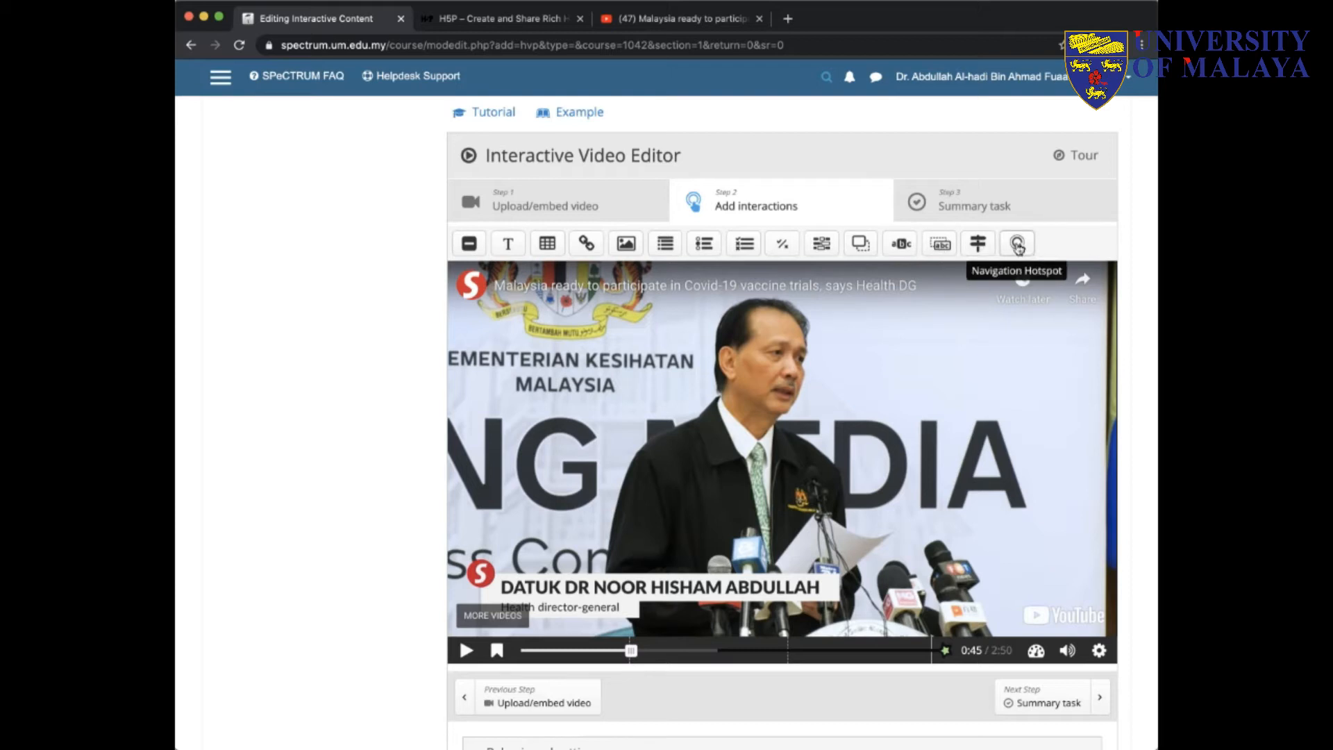
# Step: Create a text interaction displayed from 0:00 to 0:15 as a poster, with the video paused when it appears
pyautogui.click(509, 246)
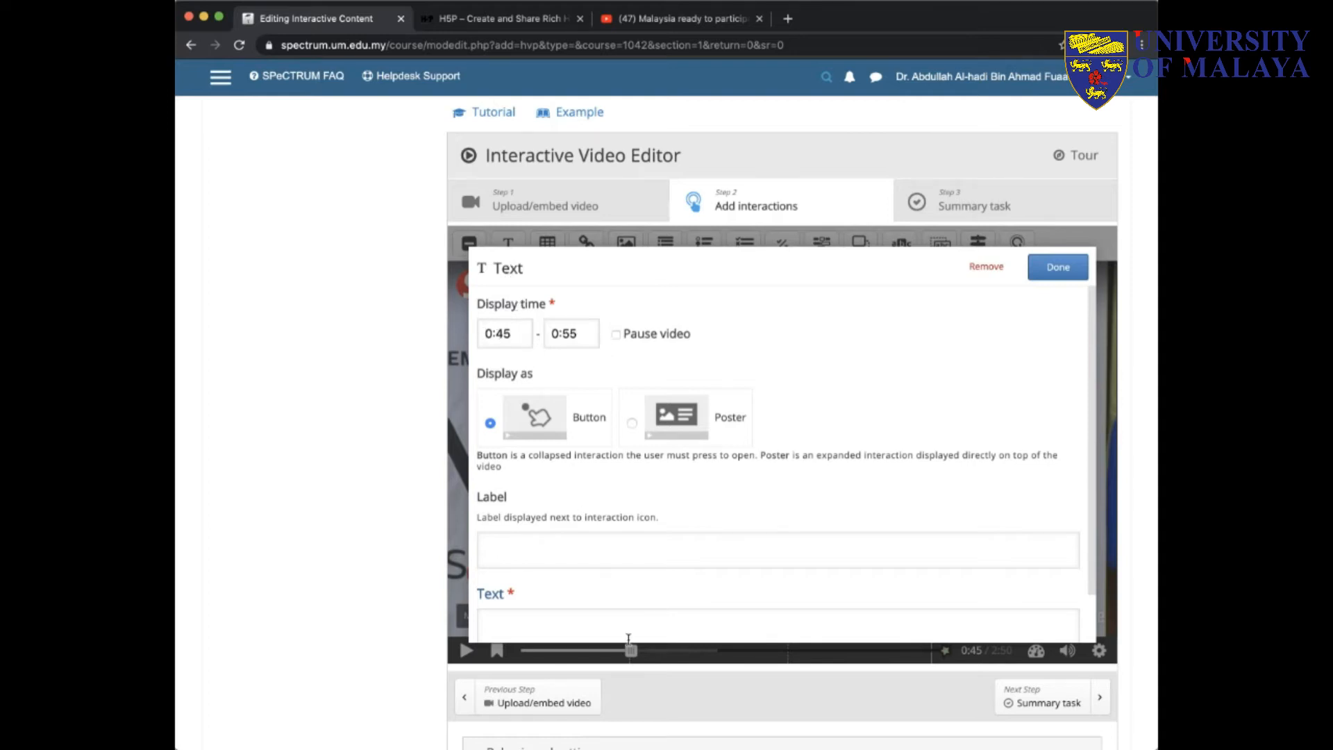
pyautogui.doubleClick(512, 339)
pyautogui.write('00')
pyautogui.doubleClick(581, 334)
pyautogui.write('15')
pyautogui.click(624, 316)
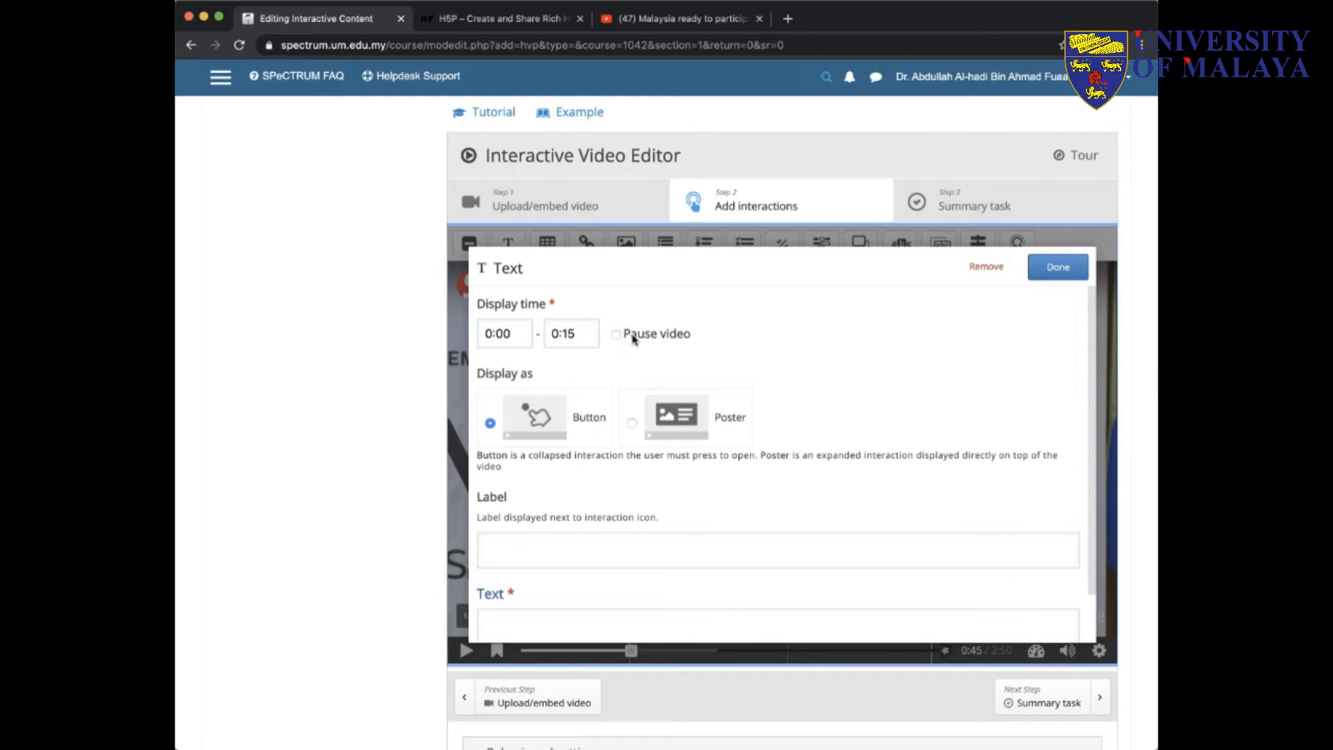
pyautogui.click(616, 336)
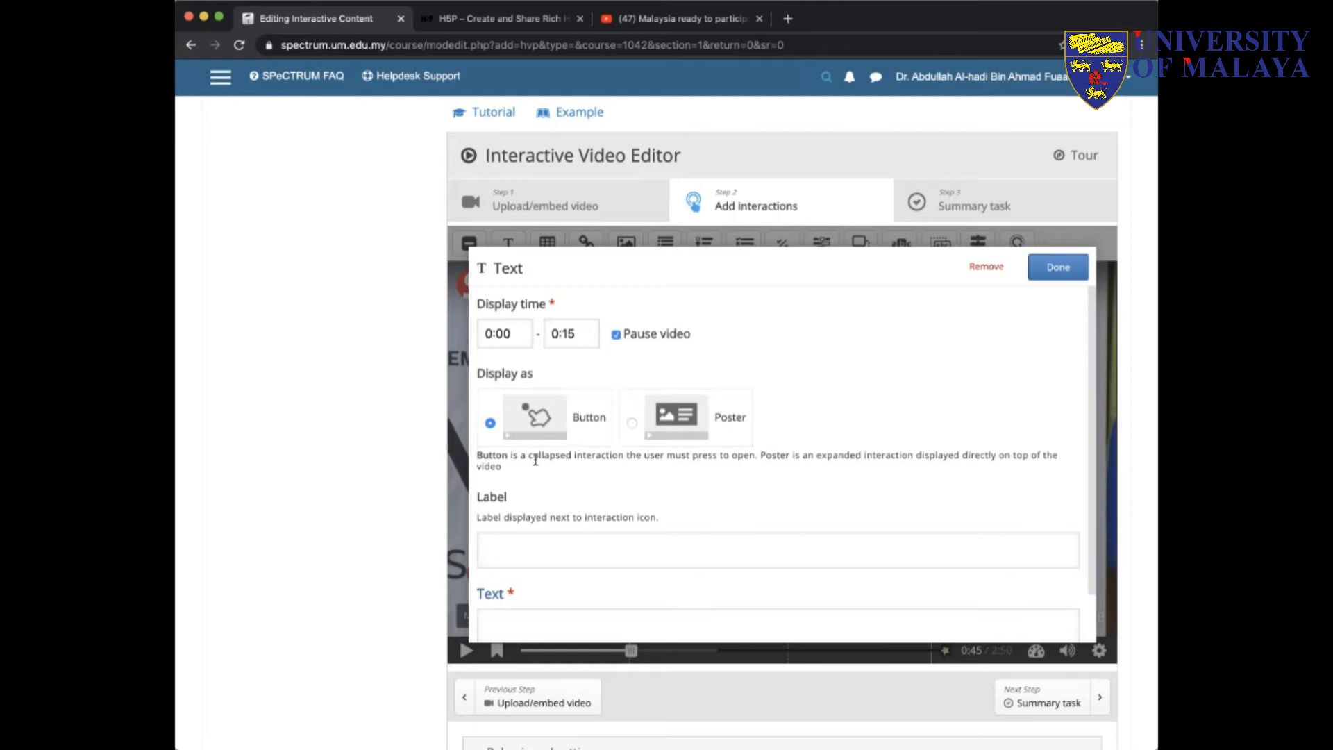
pyautogui.moveTo(535, 458); pyautogui.dragTo(623, 456)
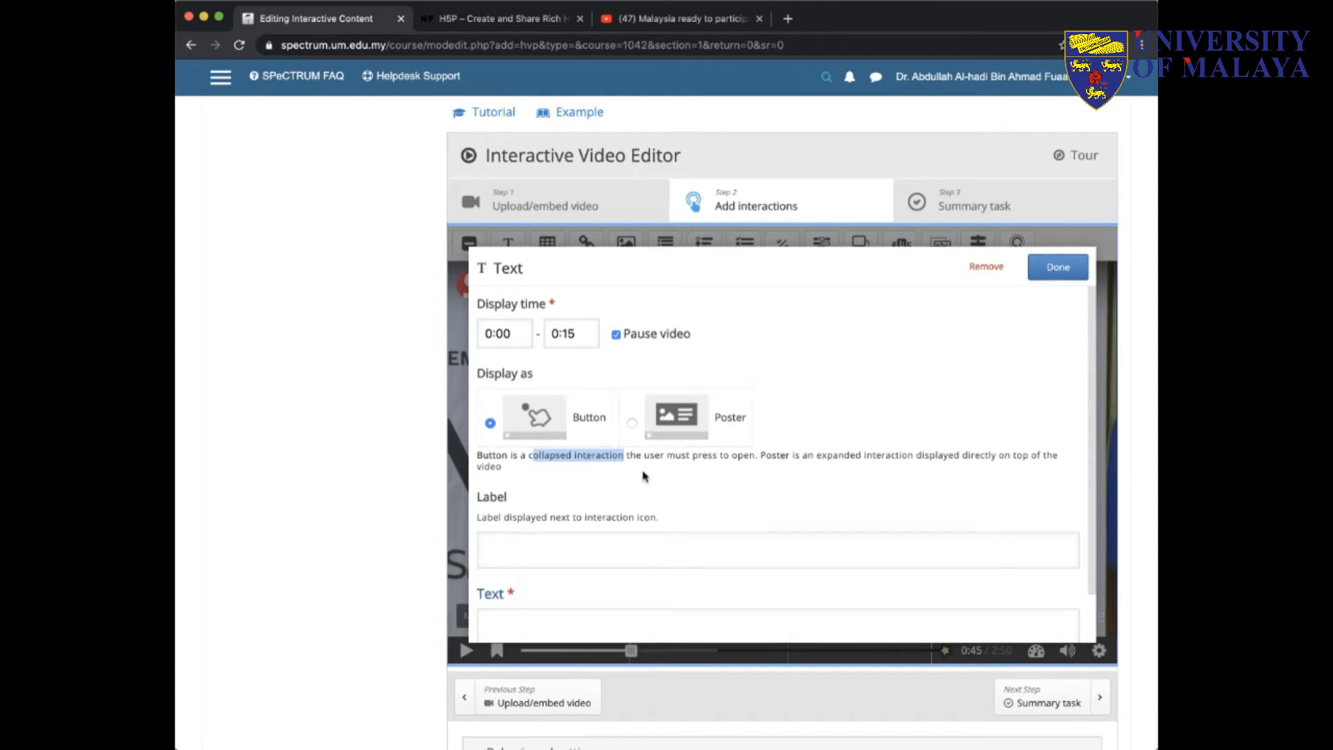
pyautogui.click(629, 427)
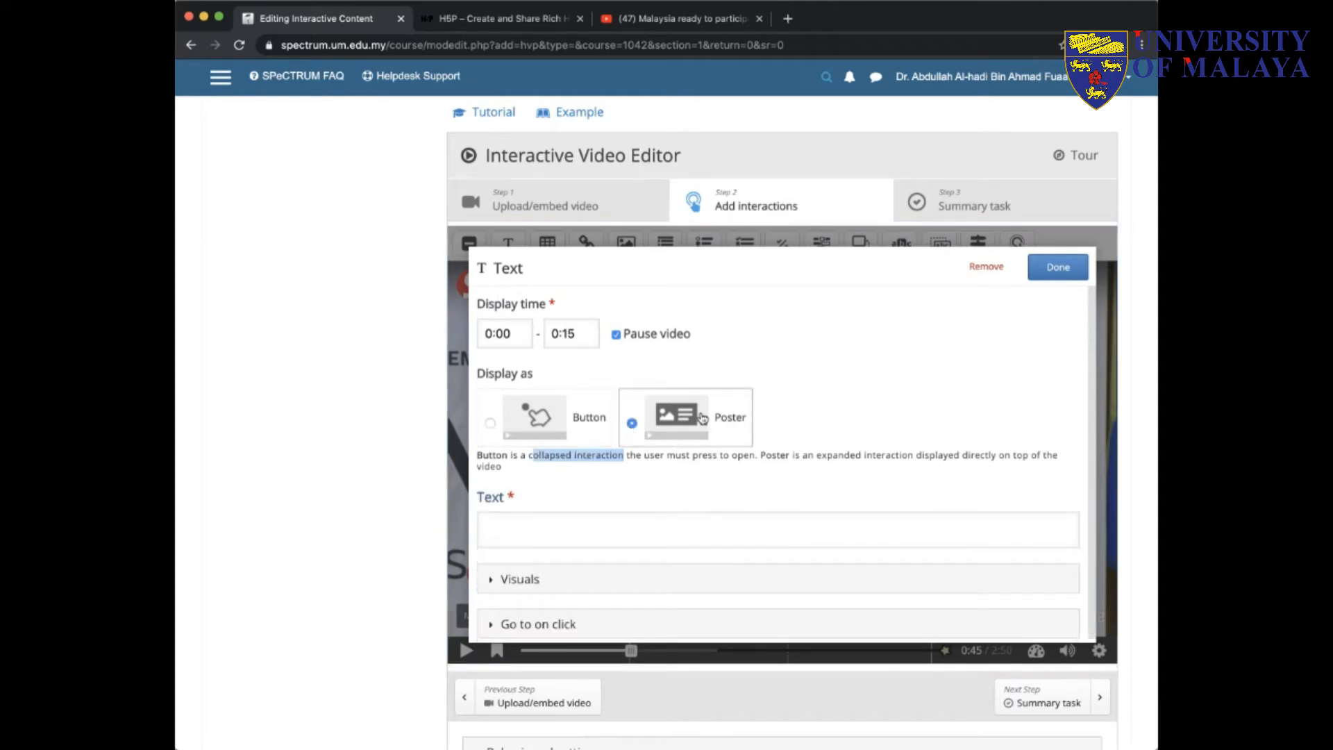
# Step: Enter "Test for Text module" as the text, with "Test" bold, "for" italic, "Text" struck through and "module" underlined
pyautogui.click(583, 525)
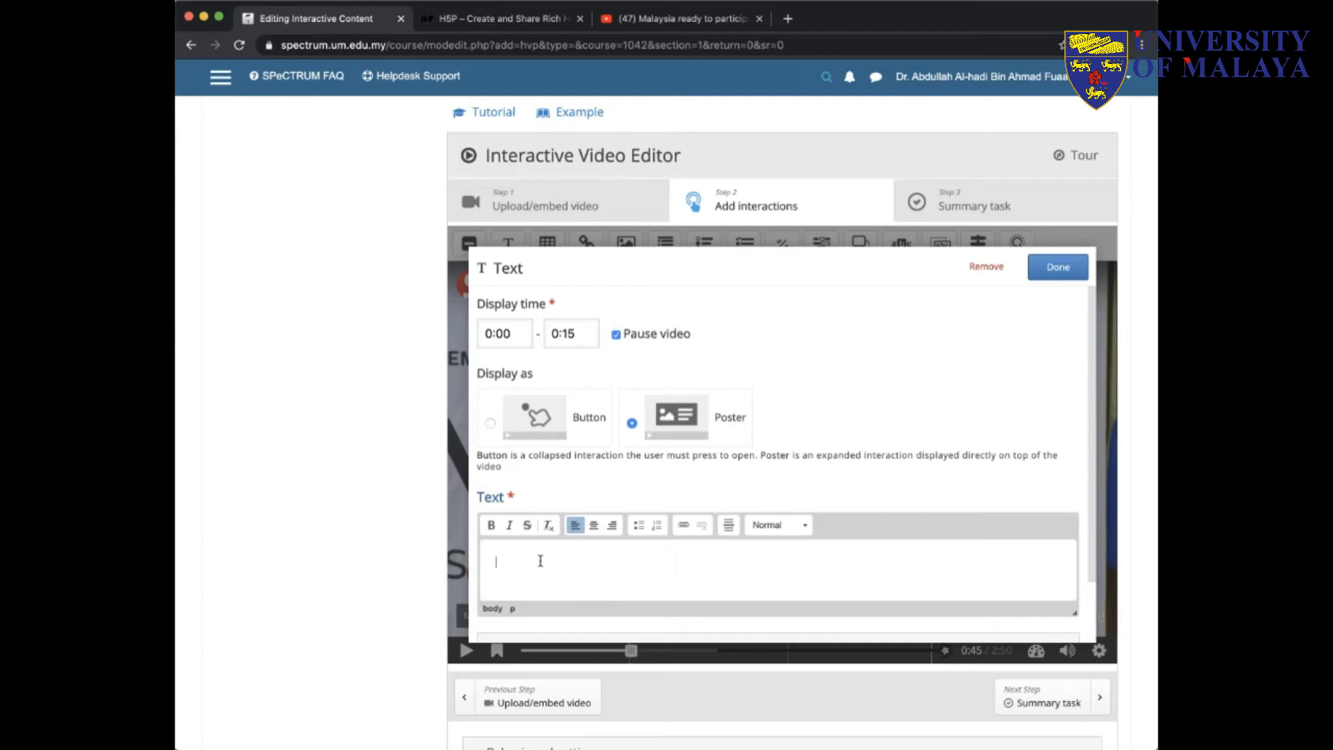
pyautogui.write('Test 1for Text module')
pyautogui.doubleClick(501, 562)
pyautogui.hotkey('ctrl', 'b')
pyautogui.click(526, 563)
pyautogui.doubleClick(526, 563)
pyautogui.click(509, 525)
pyautogui.doubleClick(540, 562)
pyautogui.click(526, 525)
pyautogui.doubleClick(568, 562)
pyautogui.press('super+u')
pyautogui.click(634, 577)
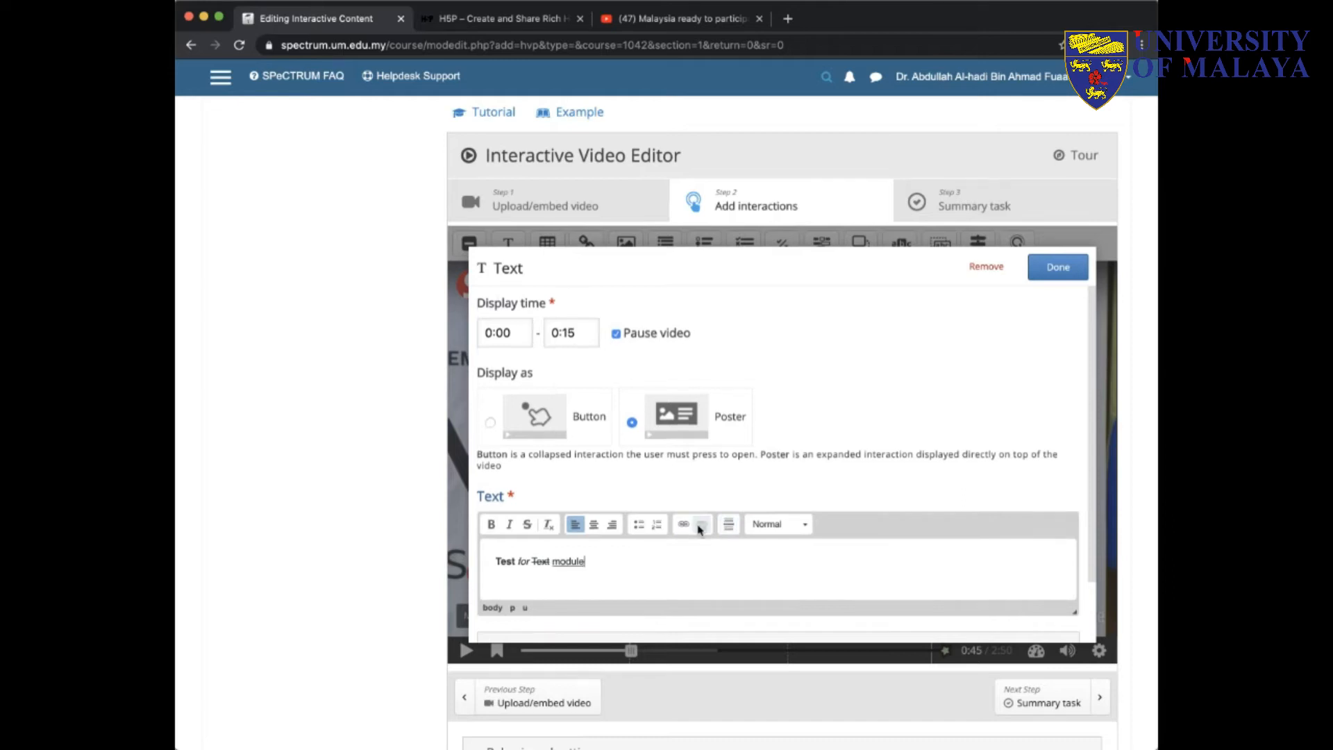
# Step: Examine the Visuals and Go to on click settings of the text interaction without changing them
pyautogui.scroll(-2, 698, 526)
pyautogui.scroll(-3, 698, 525)
pyautogui.click(544, 481)
pyautogui.scroll(-2, 611, 476)
pyautogui.scroll(-1, 612, 477)
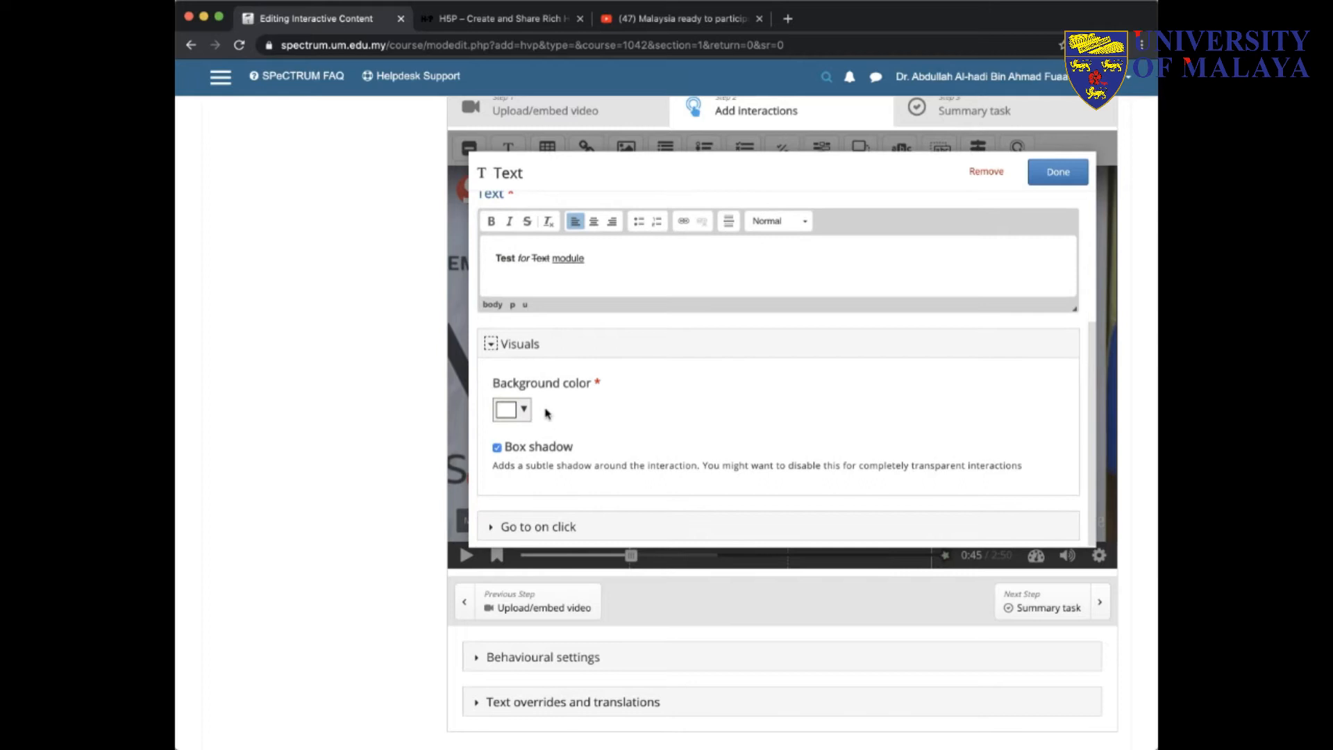
pyautogui.click(581, 528)
pyautogui.scroll(-1, 599, 505)
pyautogui.scroll(-2, 597, 504)
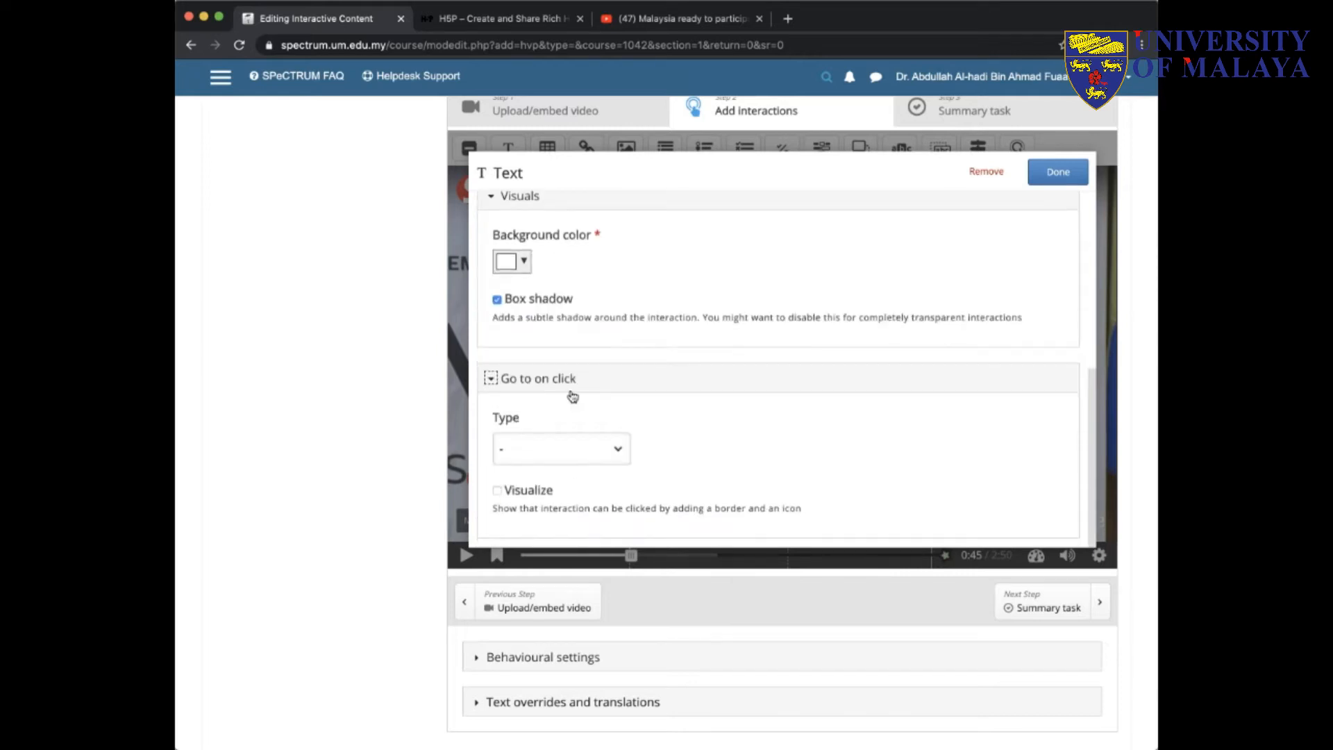
pyautogui.click(622, 461)
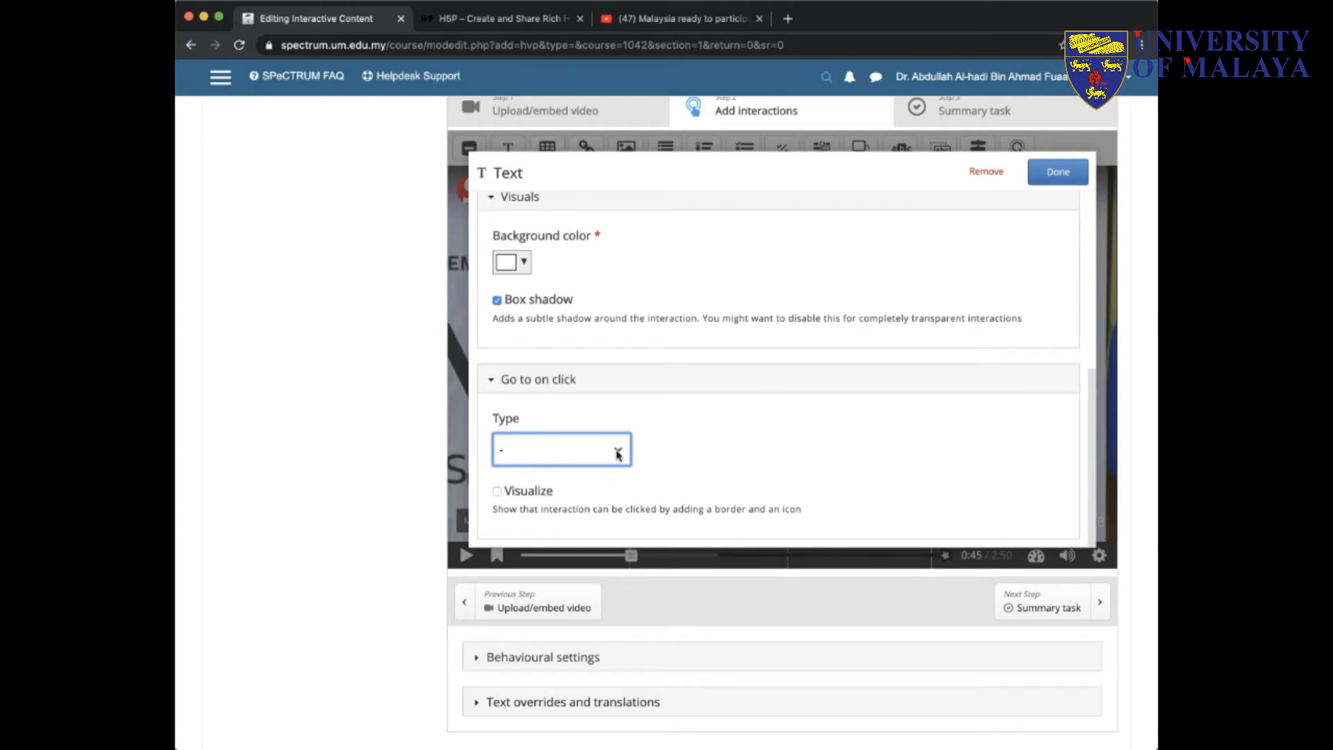
pyautogui.scroll(6, 710, 407)
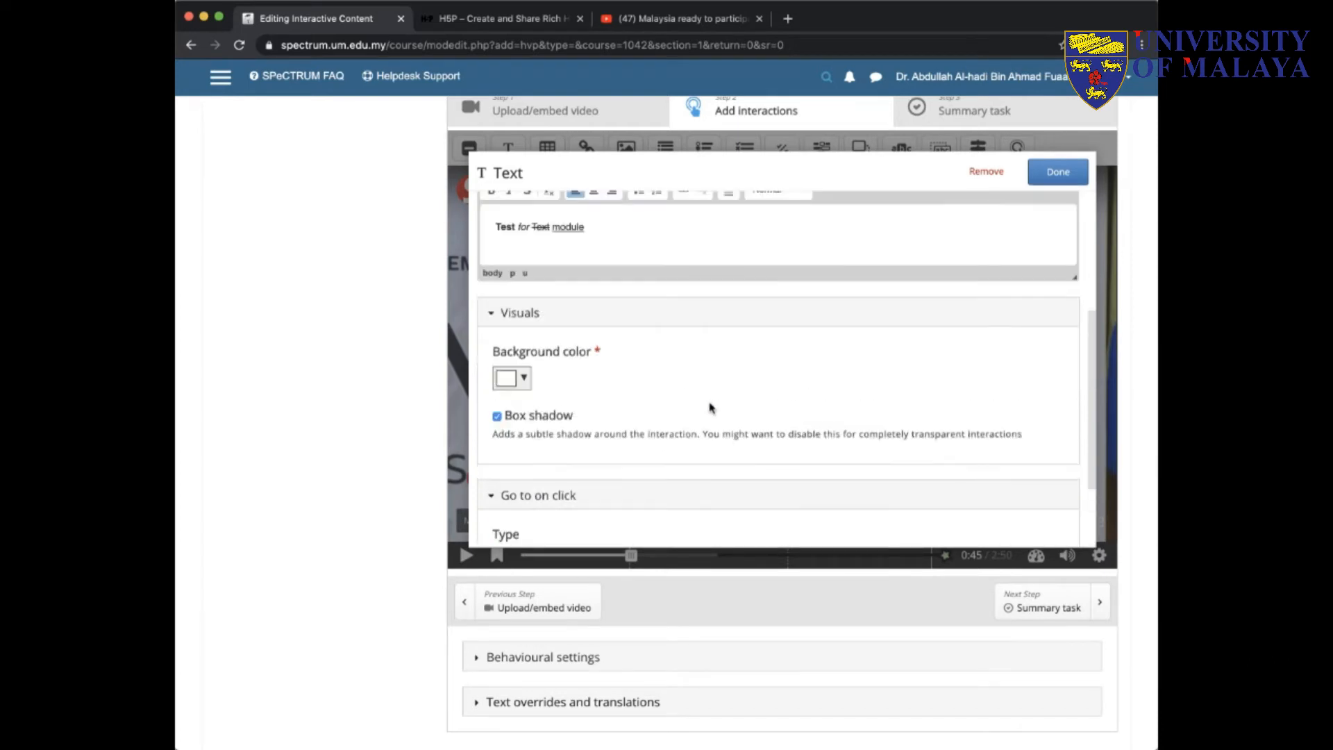
# Step: Save the text interaction and rewind the video to 0:00
pyautogui.click(1070, 178)
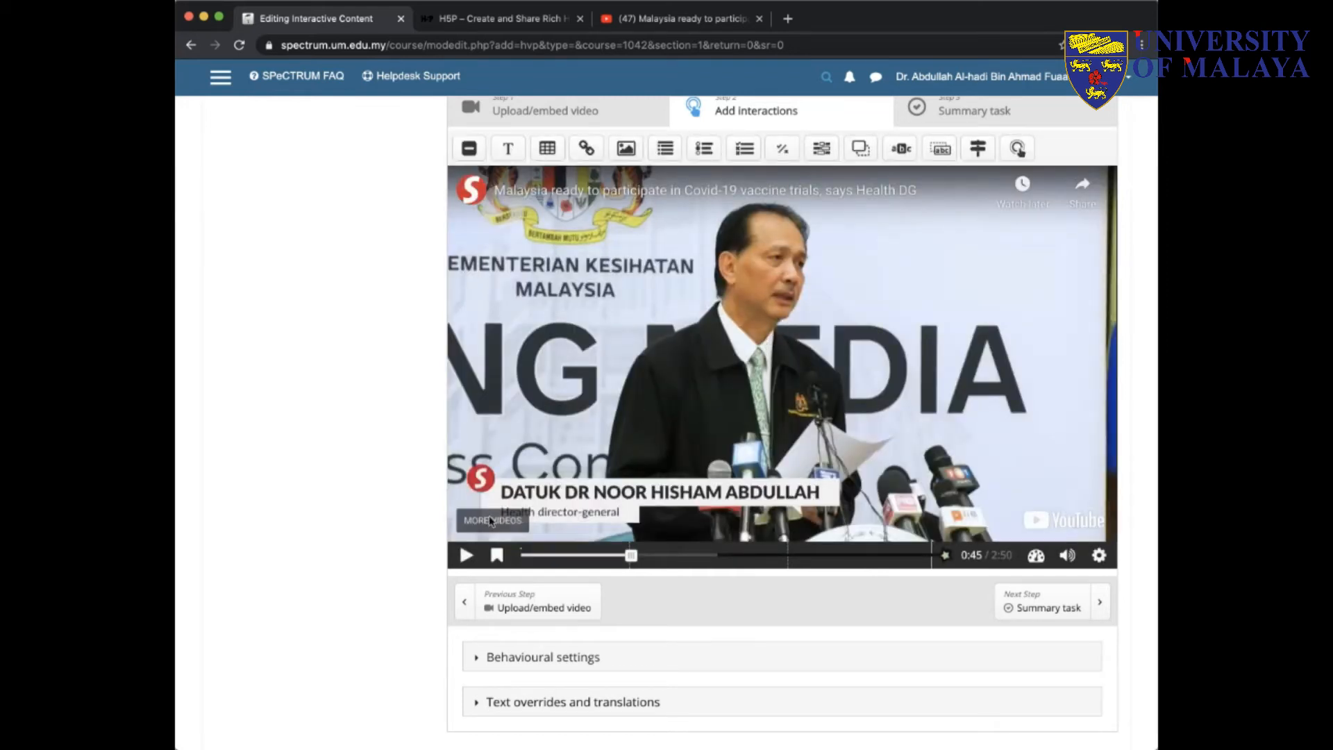
pyautogui.scroll(1, 623, 360)
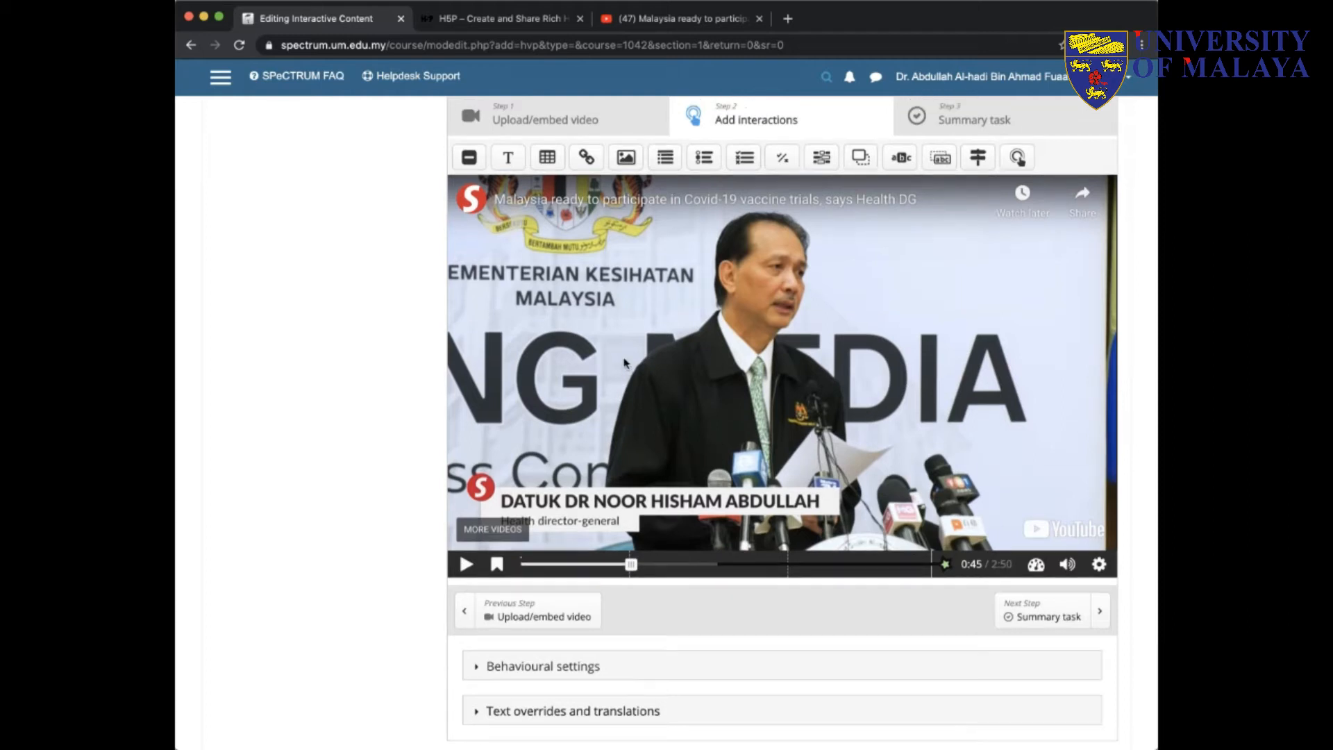
pyautogui.scroll(2, 624, 362)
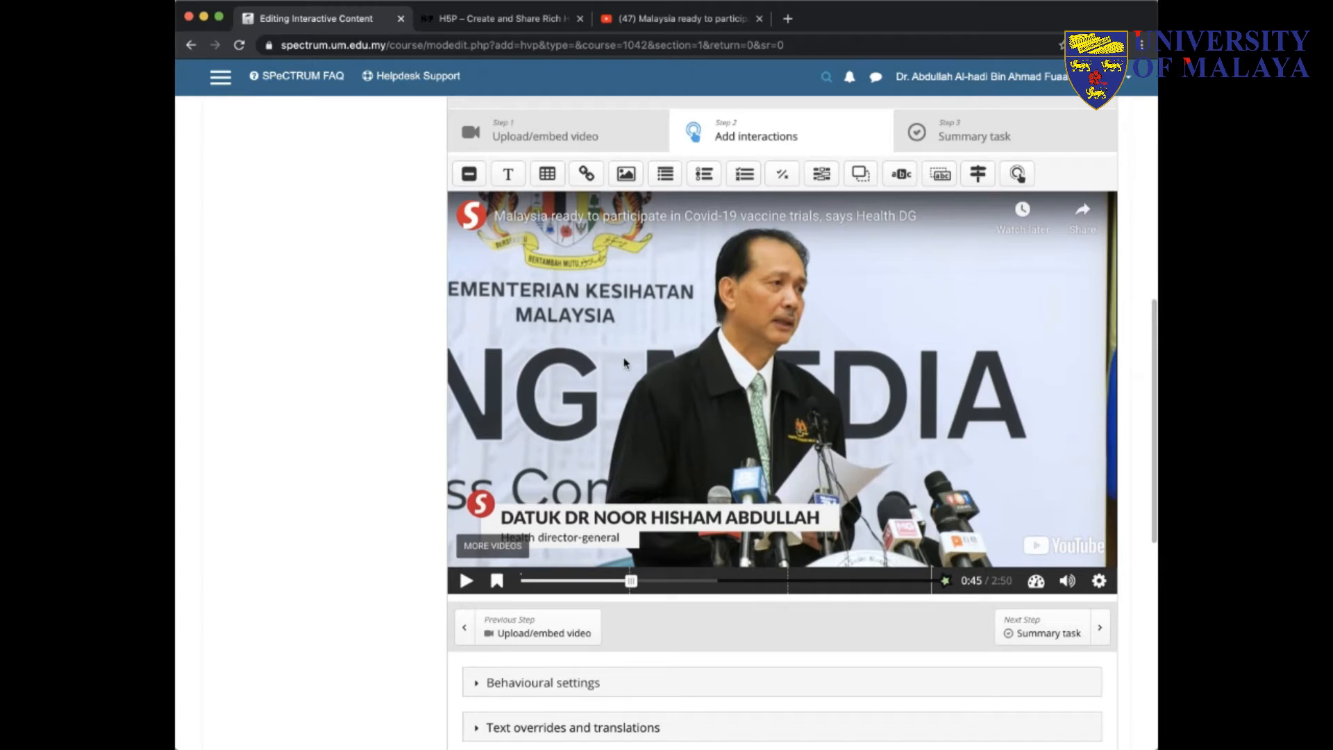
pyautogui.moveTo(631, 582); pyautogui.dragTo(521, 582)
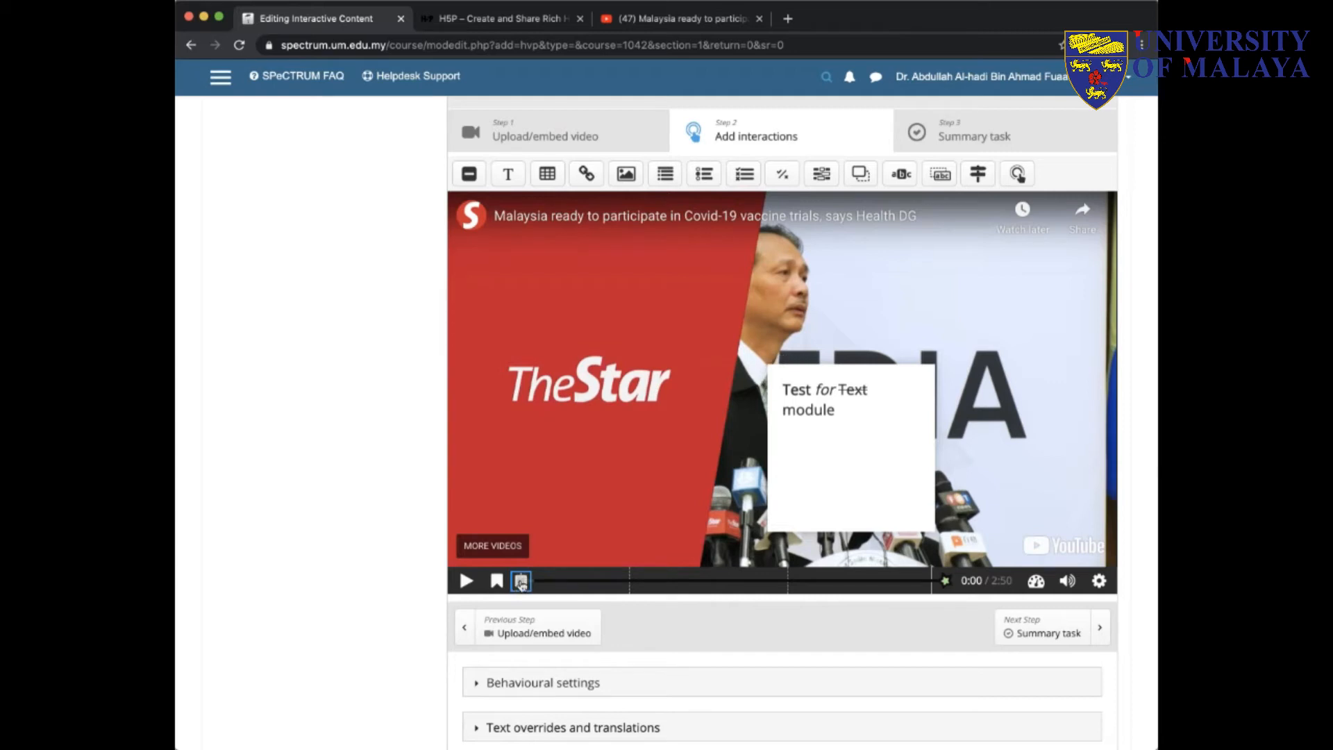
# Step: Resize the text poster to a wide single-line box and place it in the lower-left corner of the video frame
pyautogui.click(694, 450)
pyautogui.moveTo(837, 450); pyautogui.dragTo(569, 335)
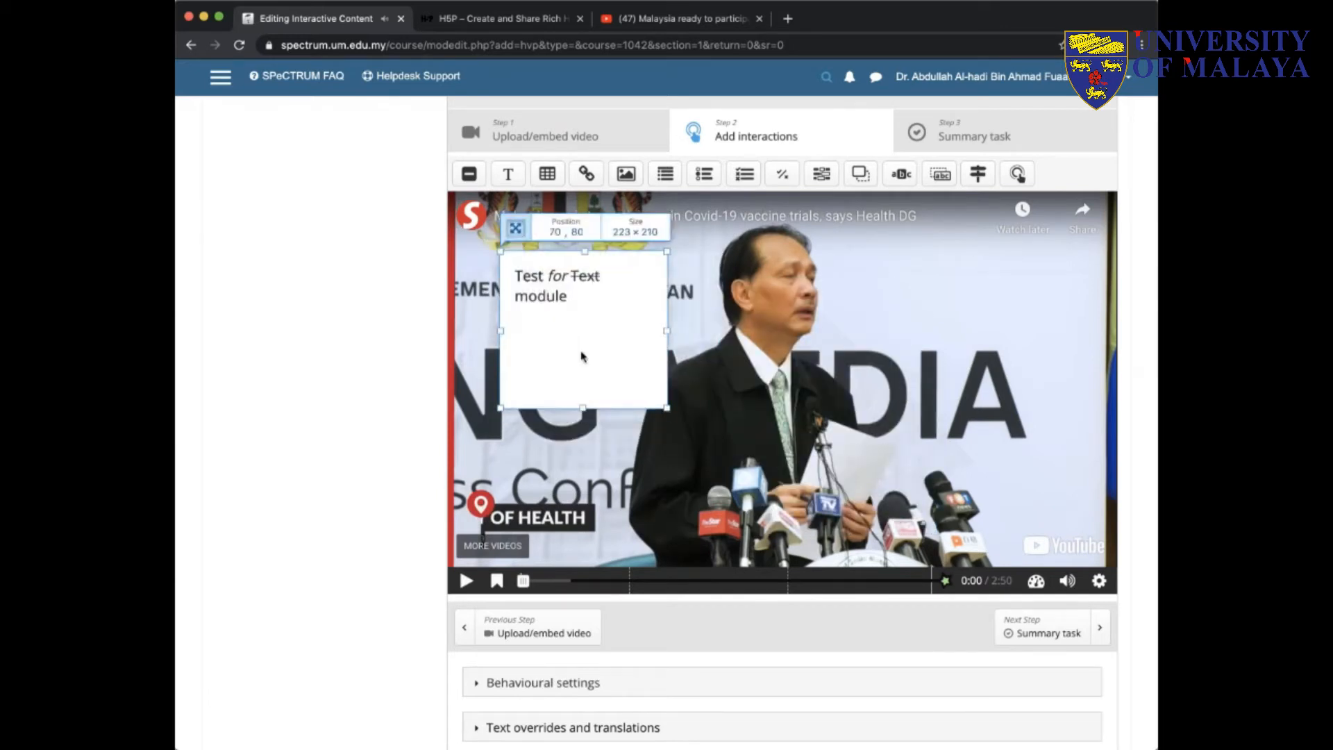
pyautogui.moveTo(582, 407); pyautogui.dragTo(584, 310)
pyautogui.moveTo(667, 281); pyautogui.dragTo(732, 283)
pyautogui.moveTo(615, 311); pyautogui.dragTo(616, 296)
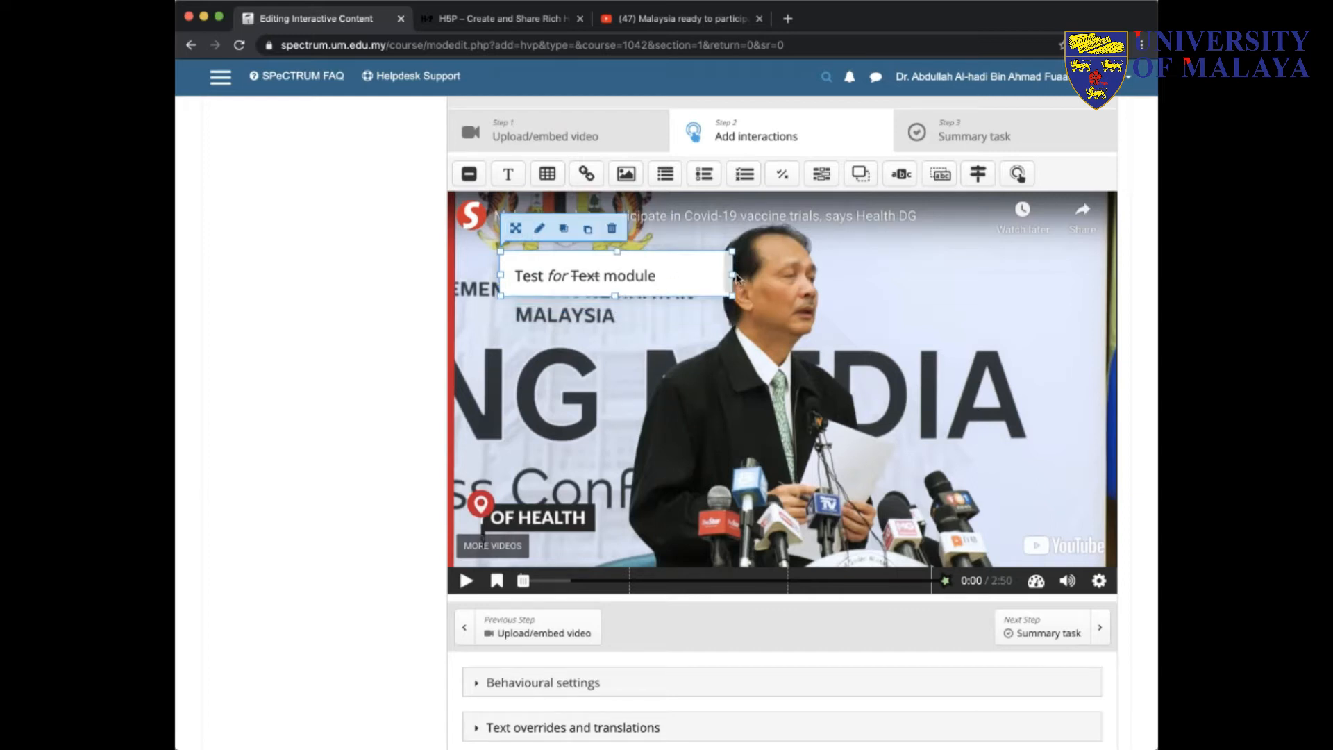
pyautogui.moveTo(700, 278); pyautogui.dragTo(663, 543)
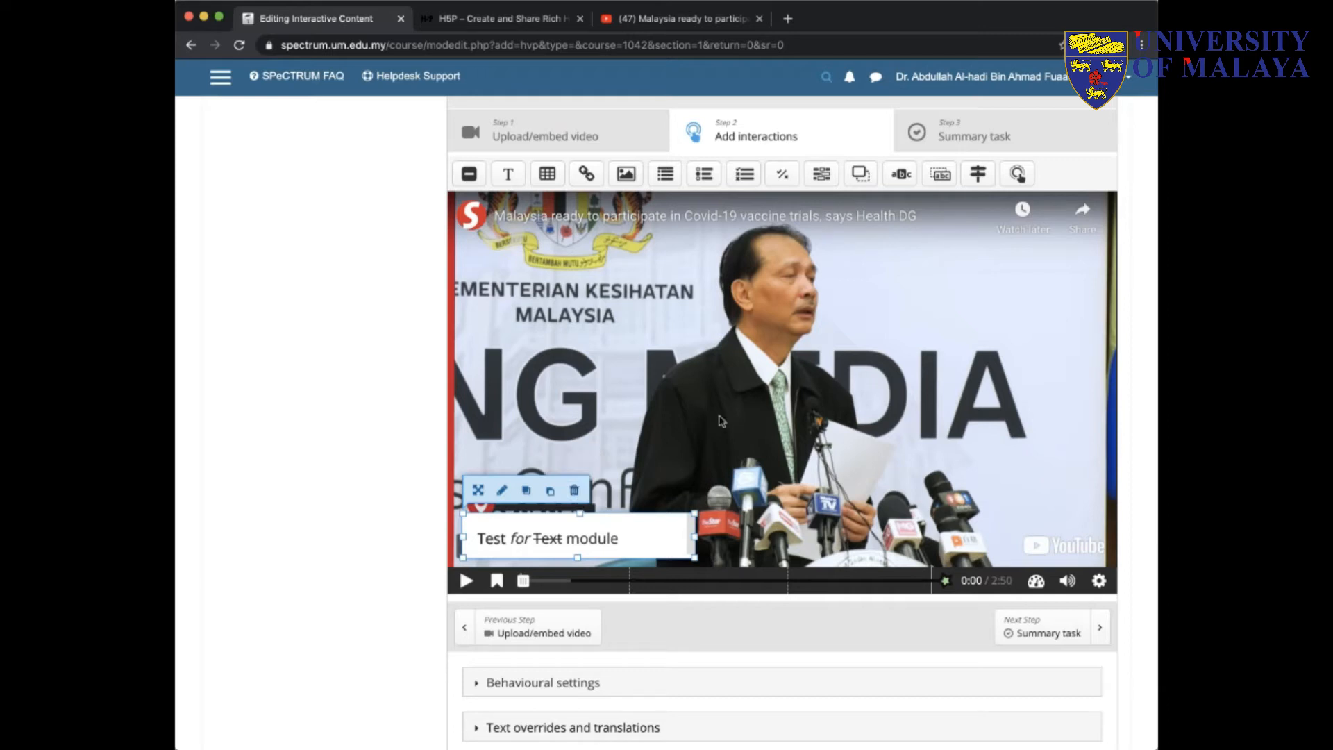
pyautogui.click(860, 353)
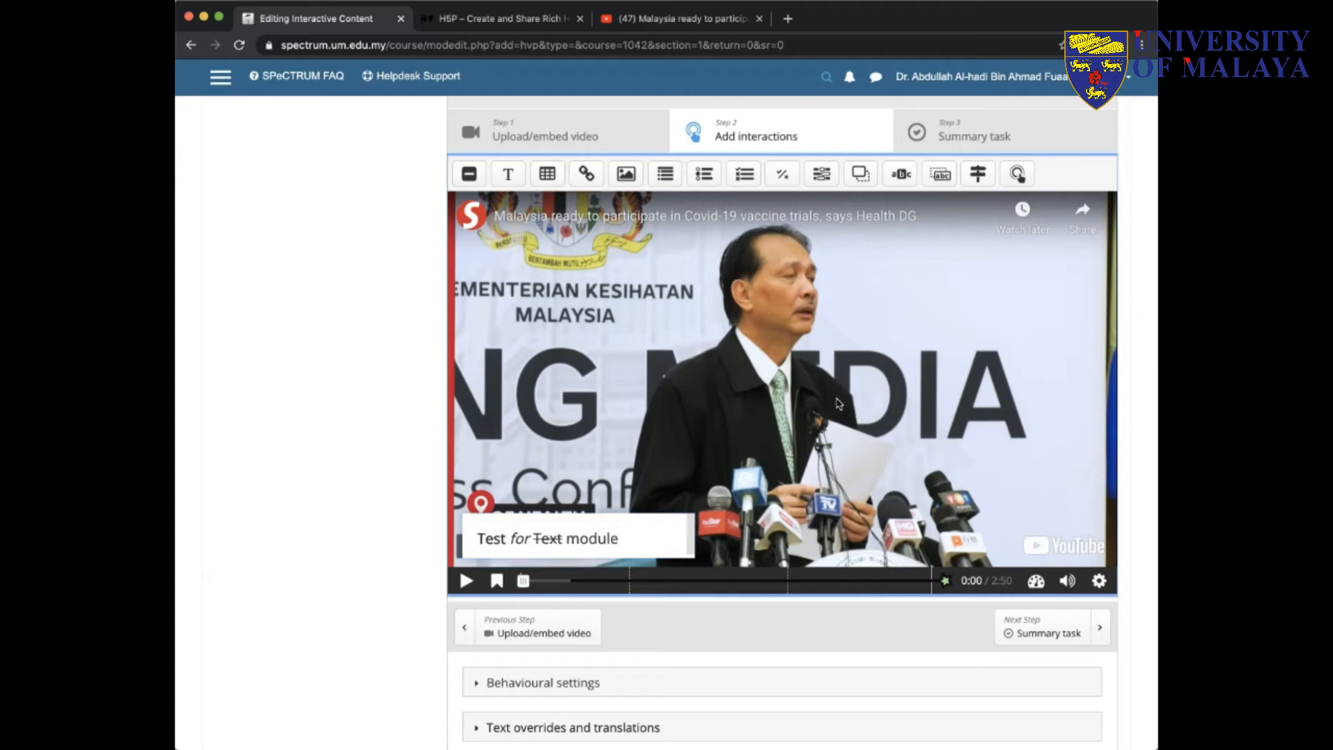
# Step: Try adding a default table interaction shown as a button from 0:00 to 0:10, and remove it from the video
pyautogui.click(548, 540)
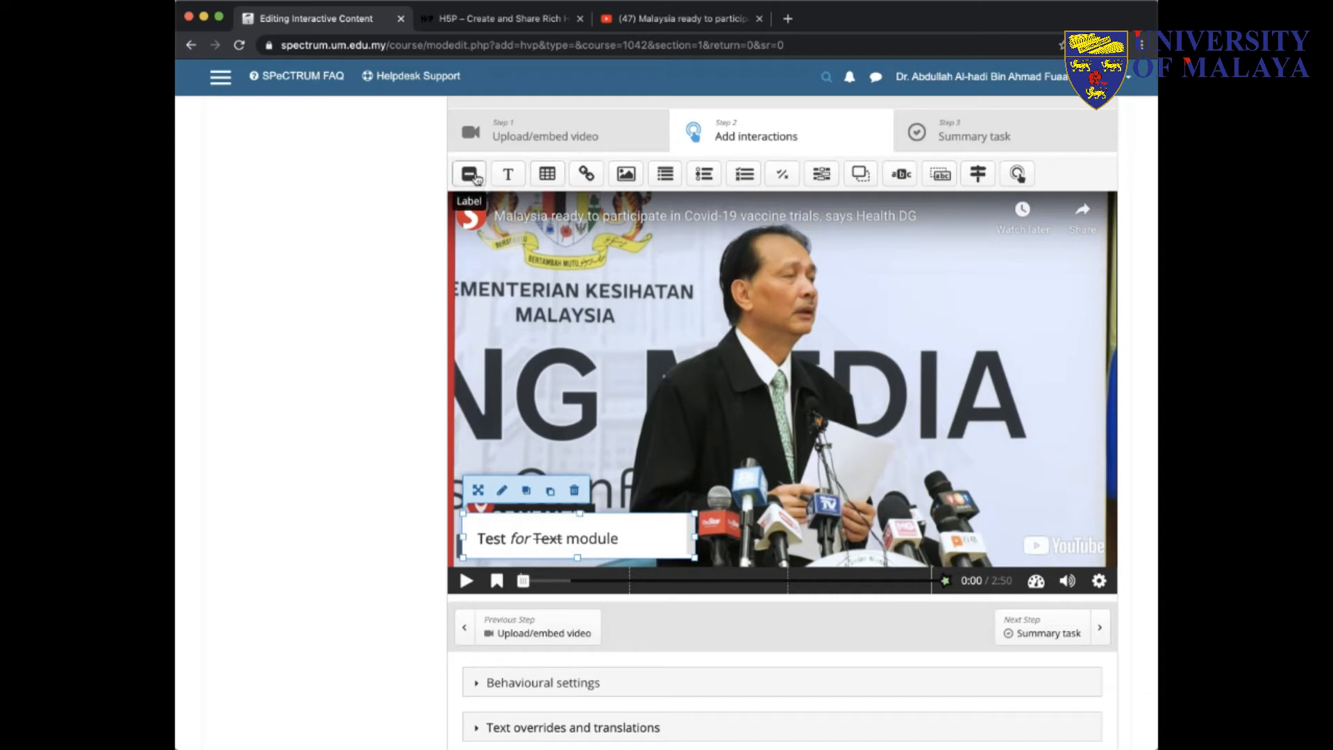
pyautogui.click(548, 175)
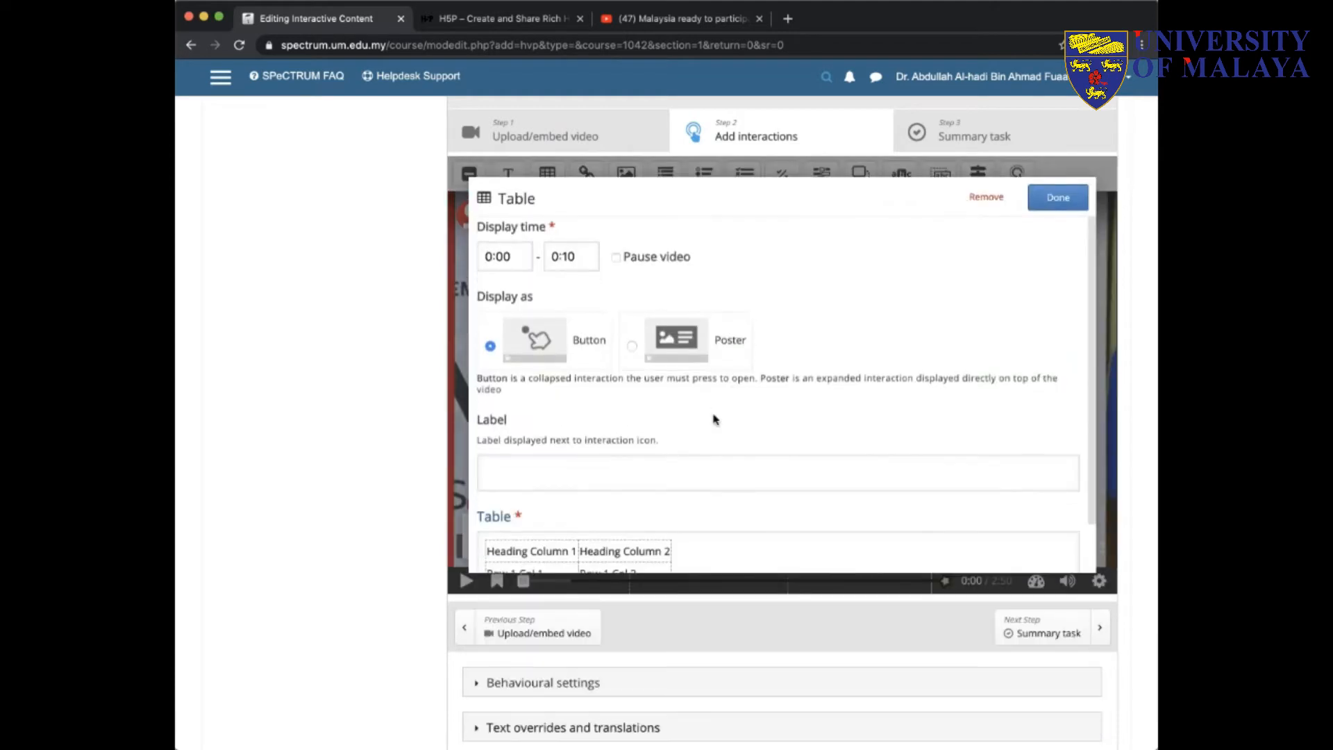
pyautogui.scroll(-2, 714, 419)
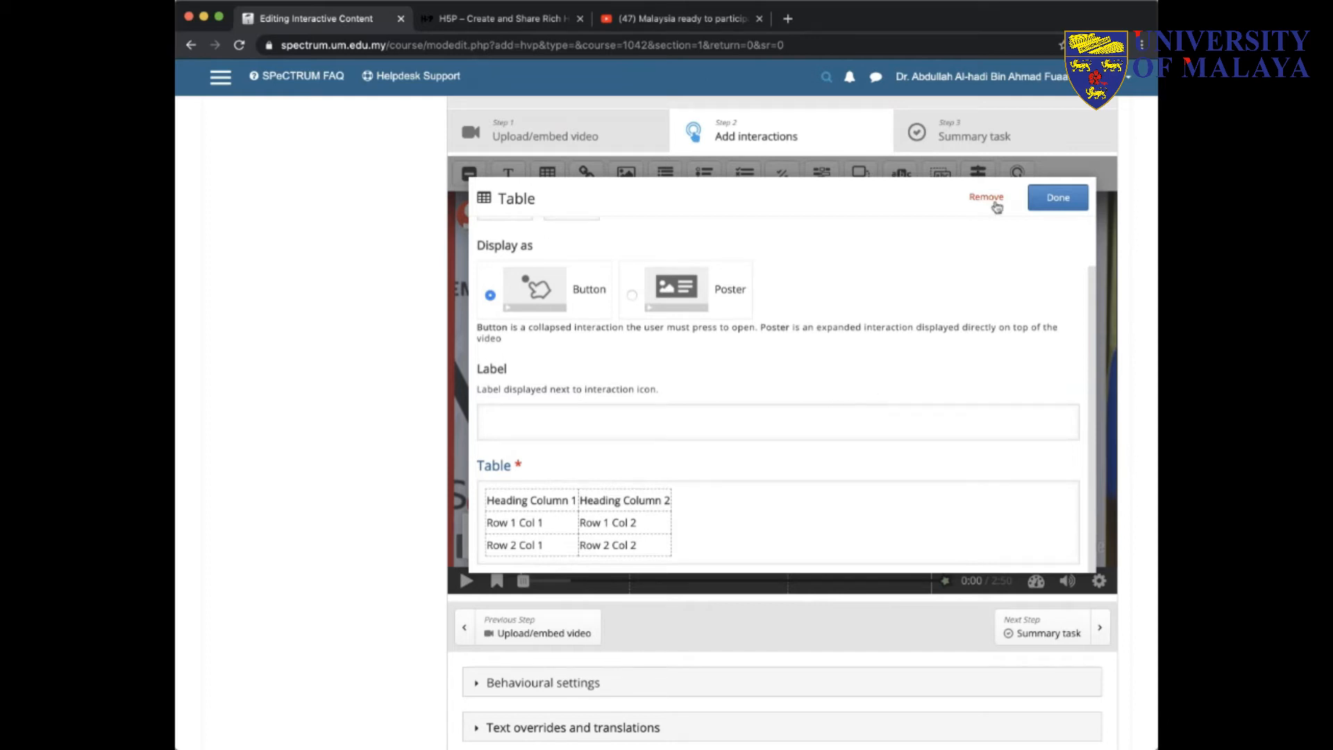
pyautogui.click(1062, 203)
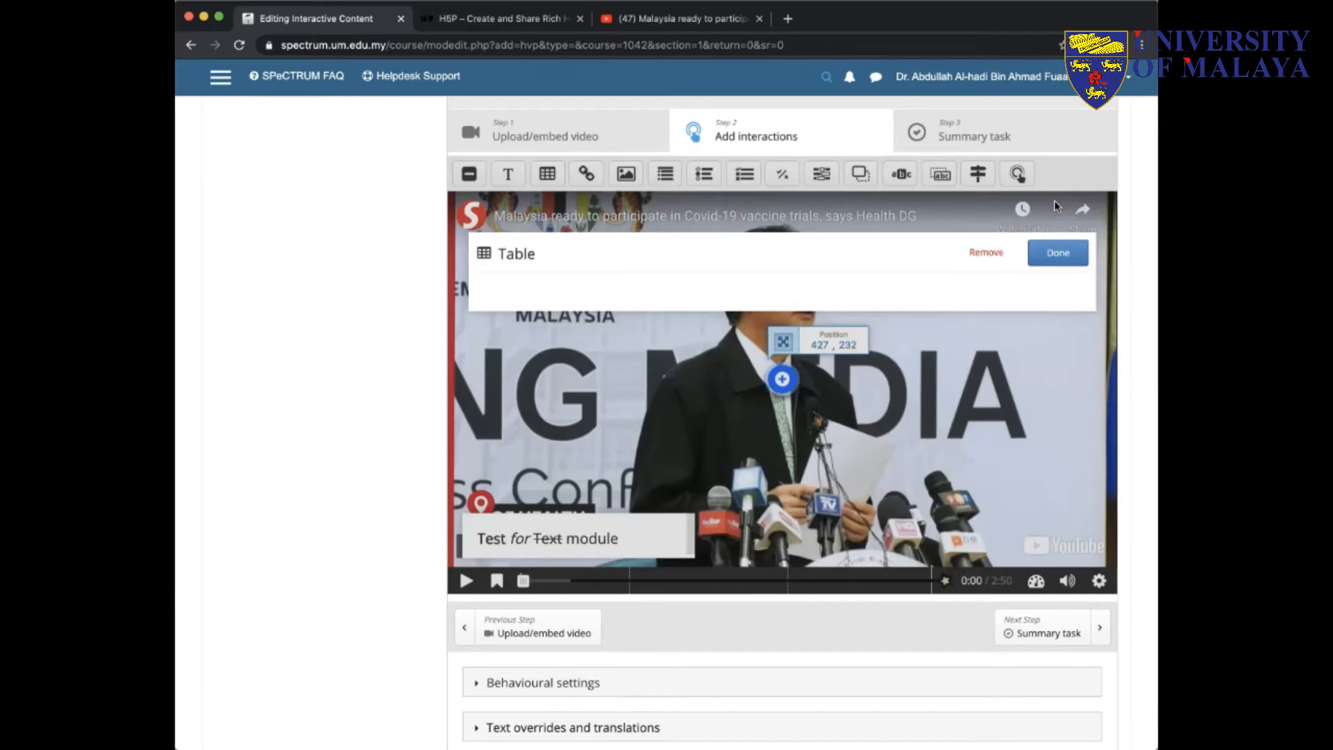
pyautogui.moveTo(783, 378)
pyautogui.mouseDown()
pyautogui.moveTo(712, 323)
pyautogui.moveTo(704, 341)
pyautogui.mouseUp()
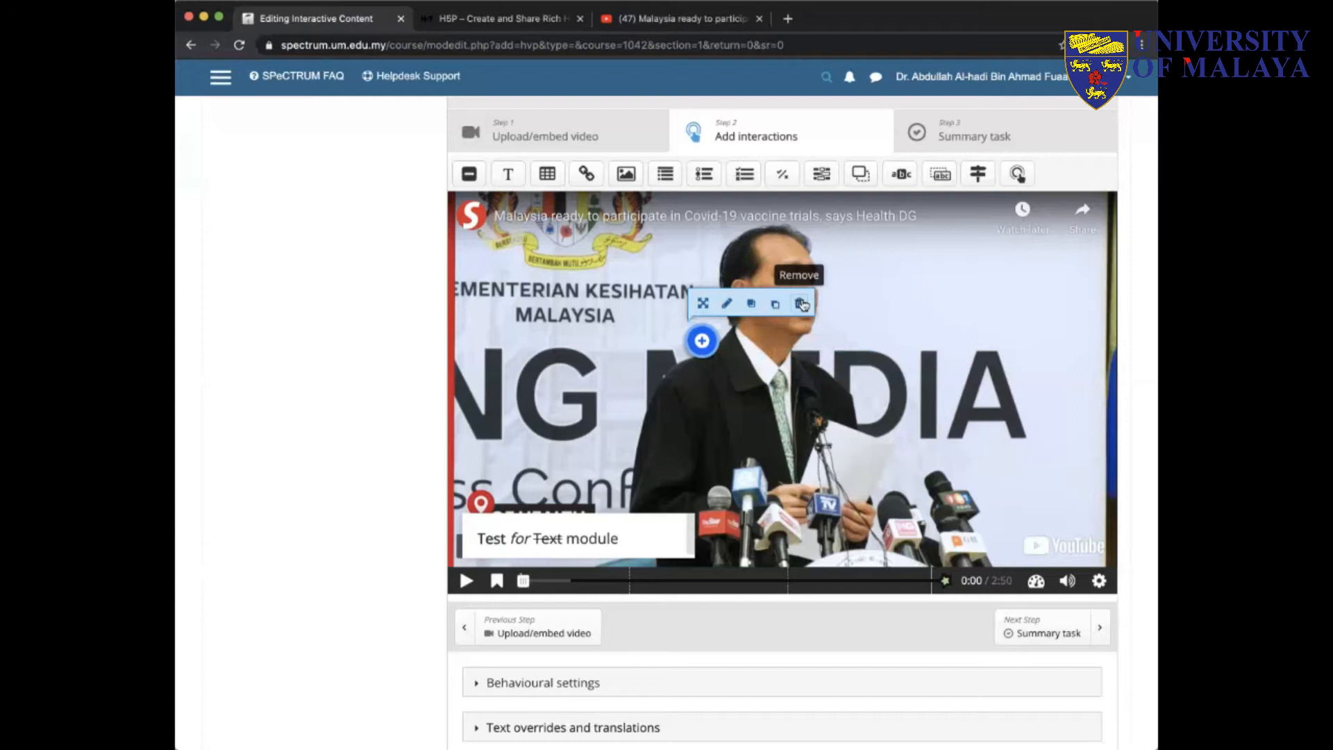
pyautogui.click(800, 148)
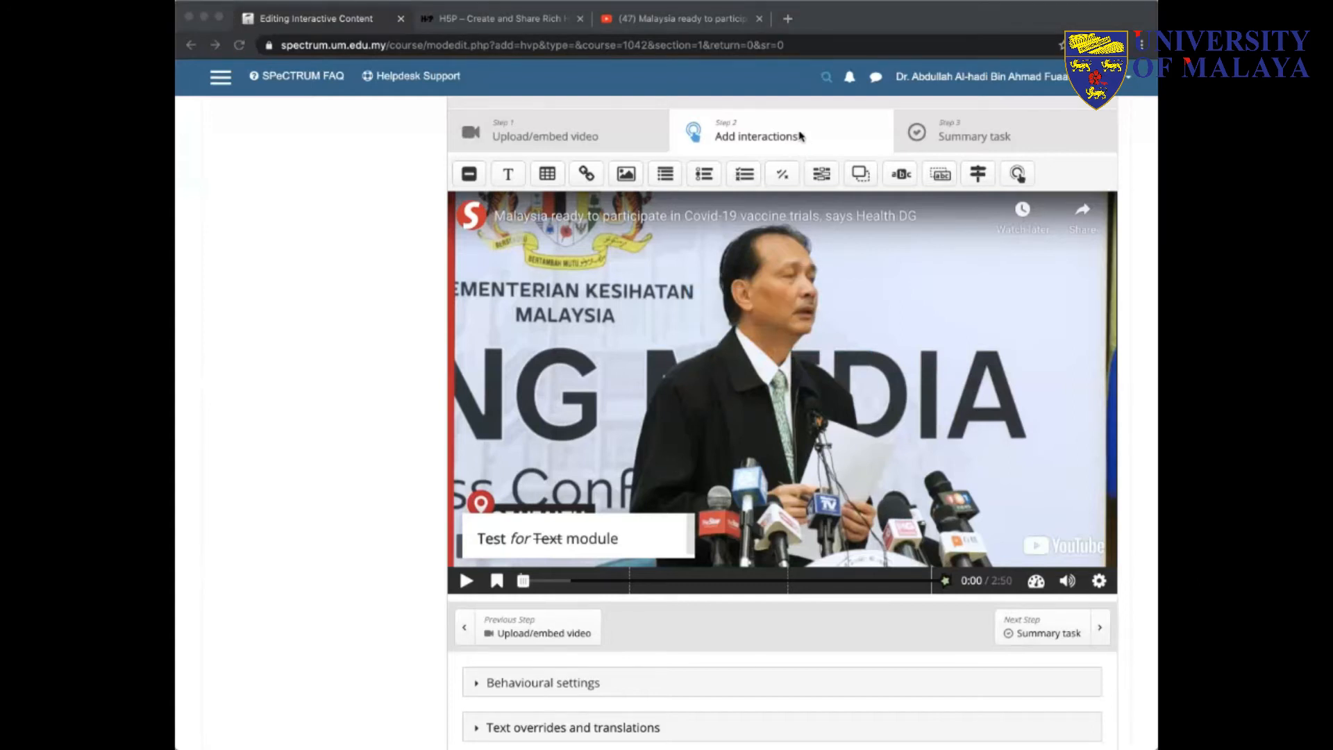
pyautogui.click(552, 171)
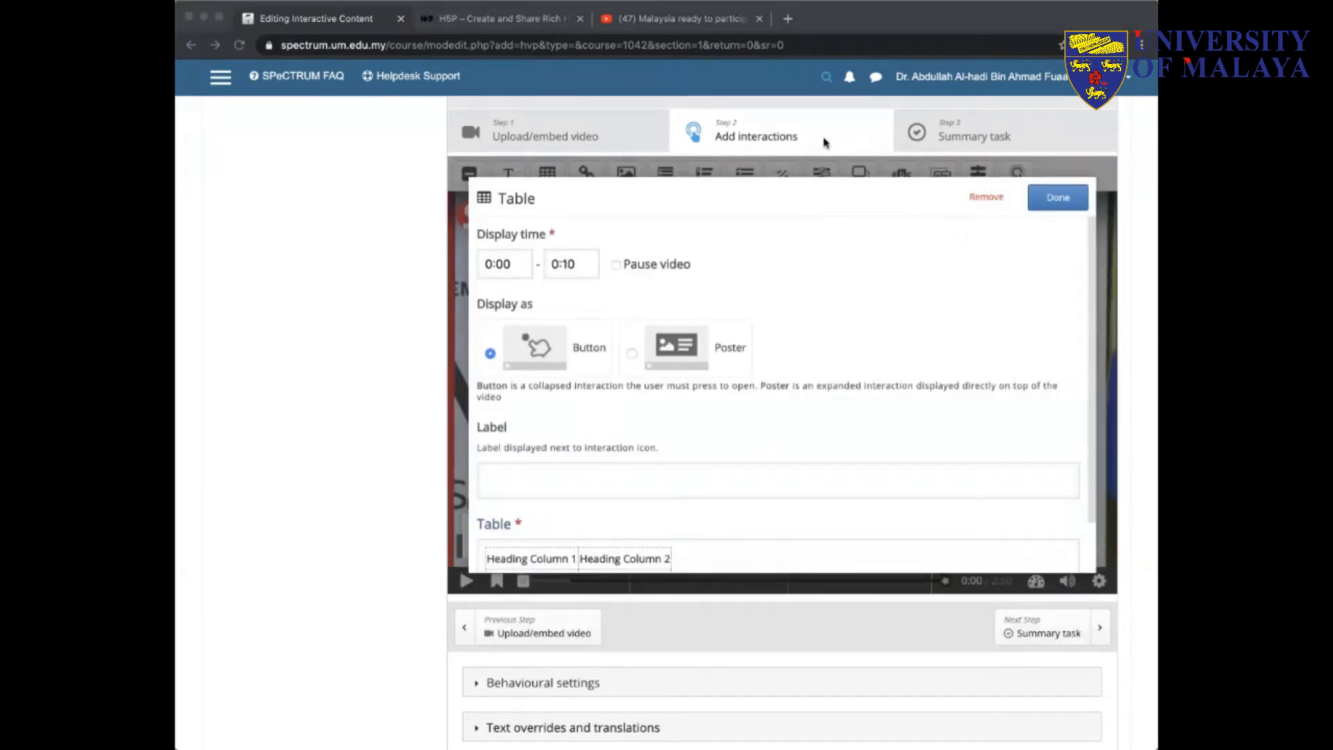
pyautogui.click(801, 136)
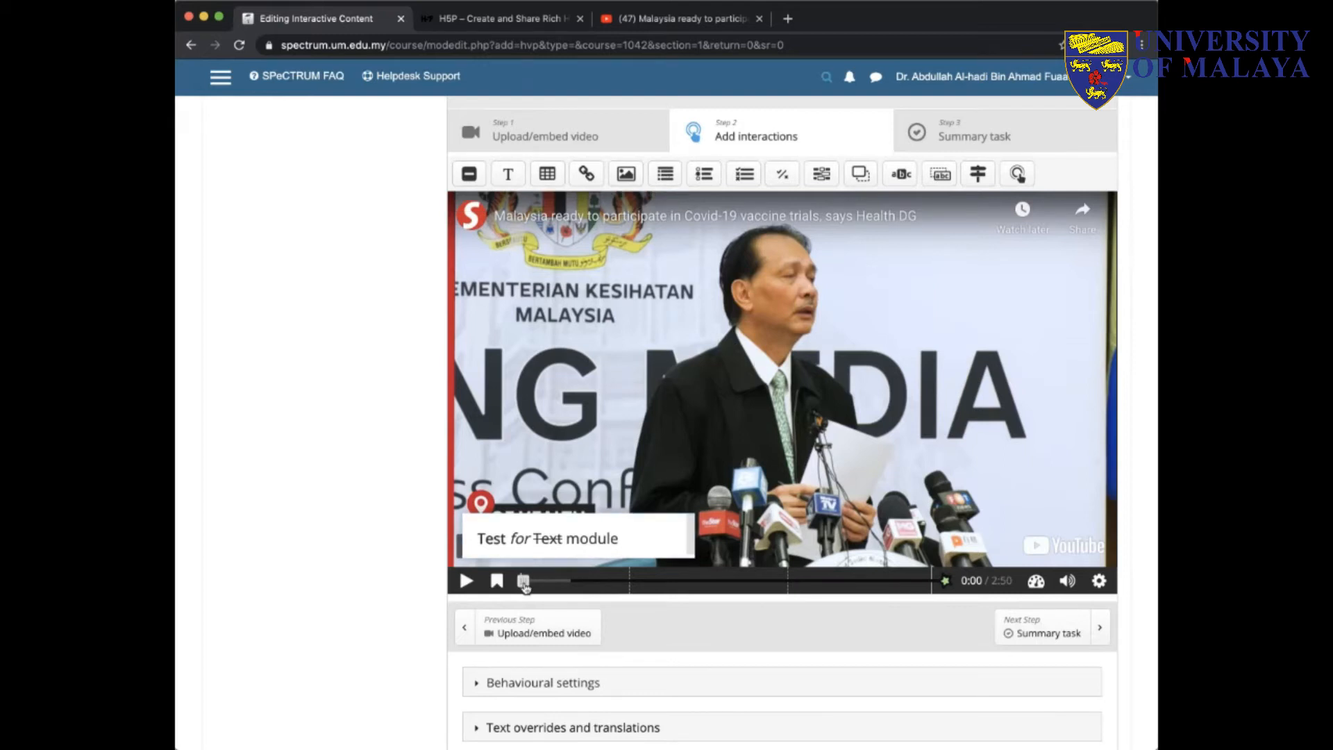
# Step: Move the video to the Quiz 1 bookmark at 0:44
pyautogui.moveTo(524, 585); pyautogui.dragTo(629, 590)
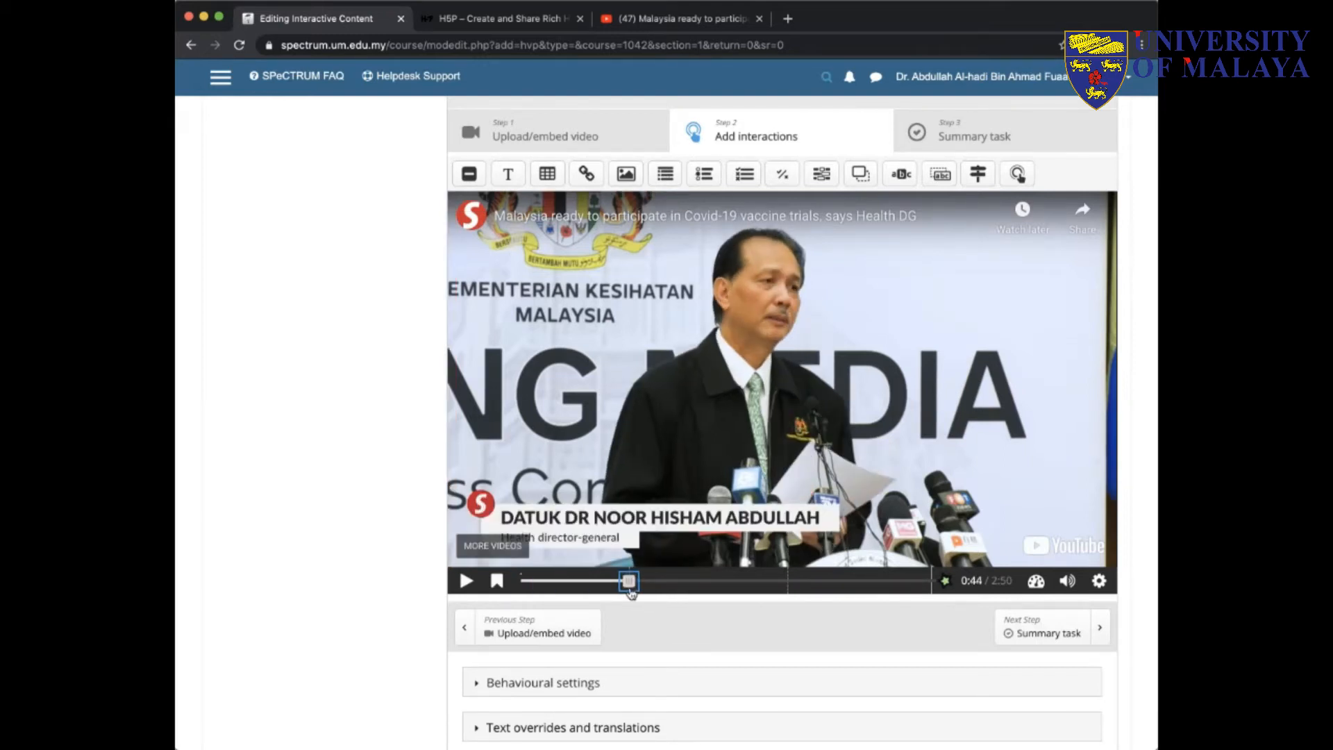
pyautogui.click(750, 390)
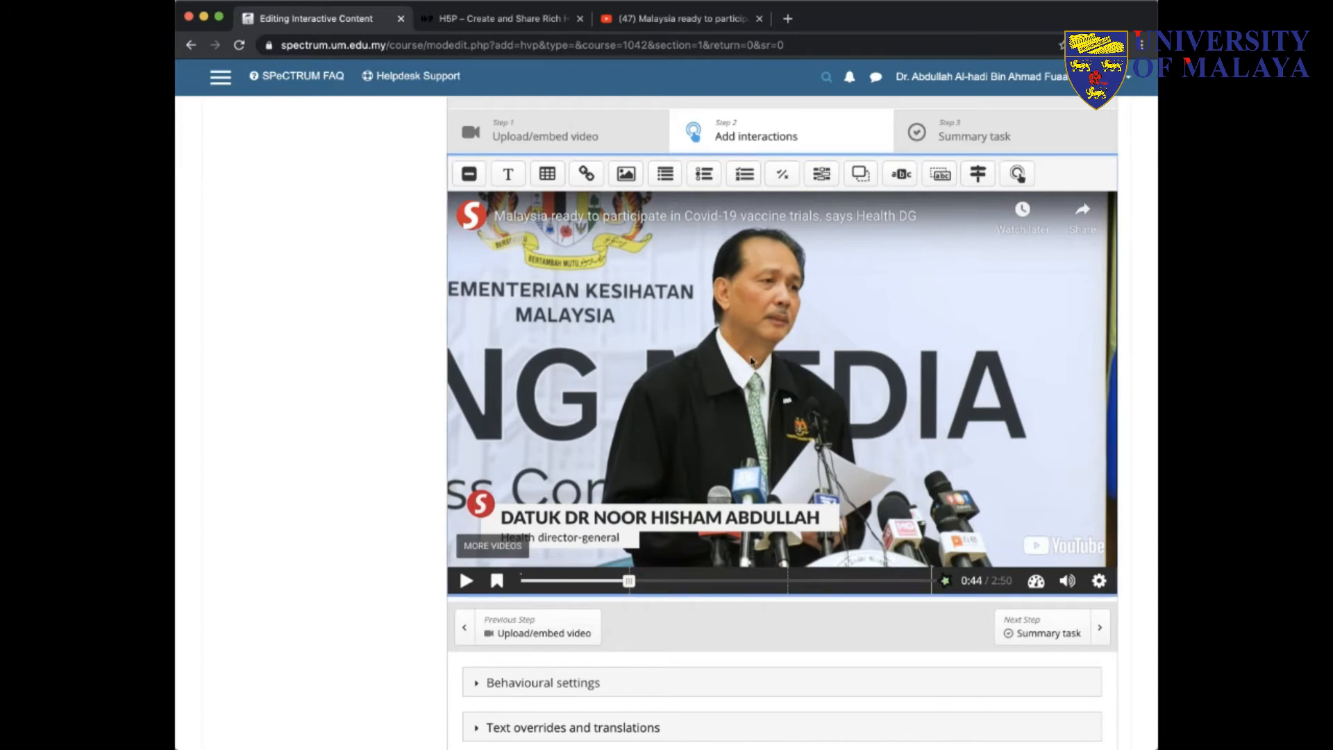
# Step: Add a Single Choice Set shown as a poster from 0:45 to 0:50 with the video paused
pyautogui.click(713, 180)
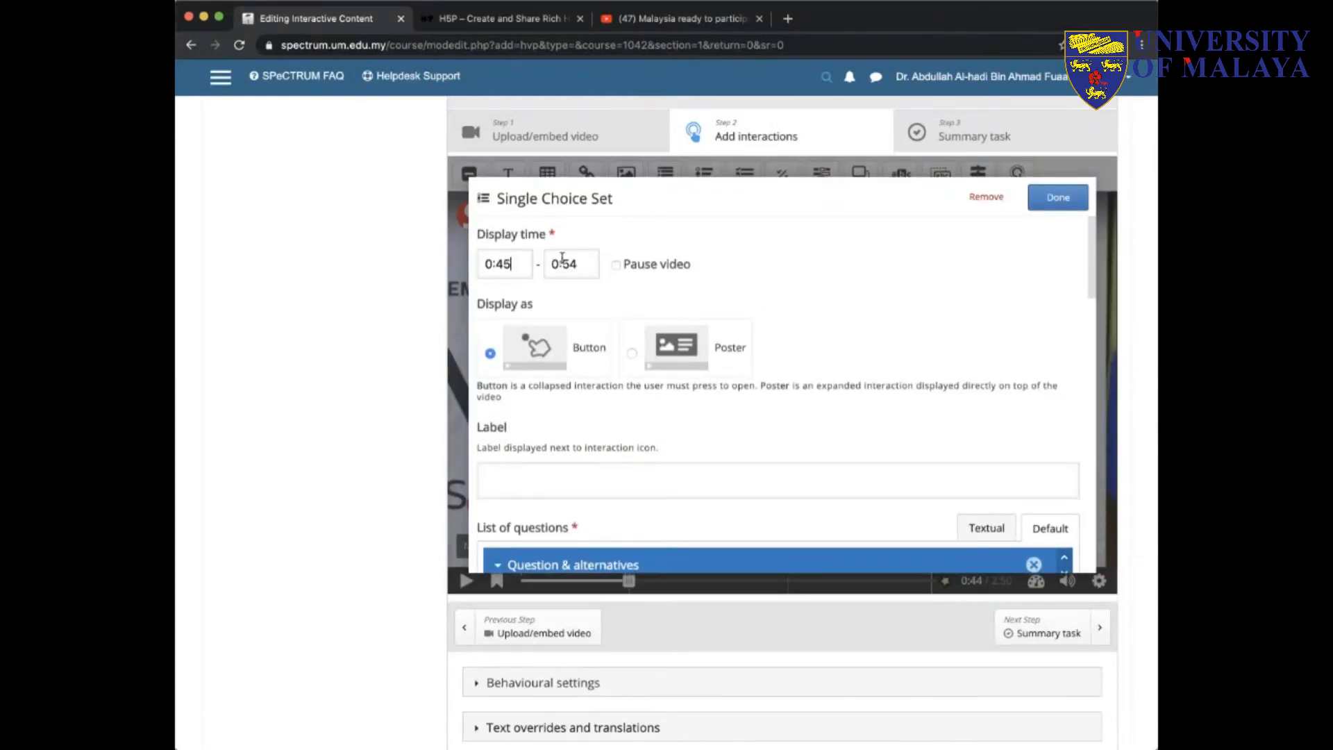
pyautogui.moveTo(570, 264); pyautogui.dragTo(583, 264)
pyautogui.write('0')
pyautogui.click(632, 353)
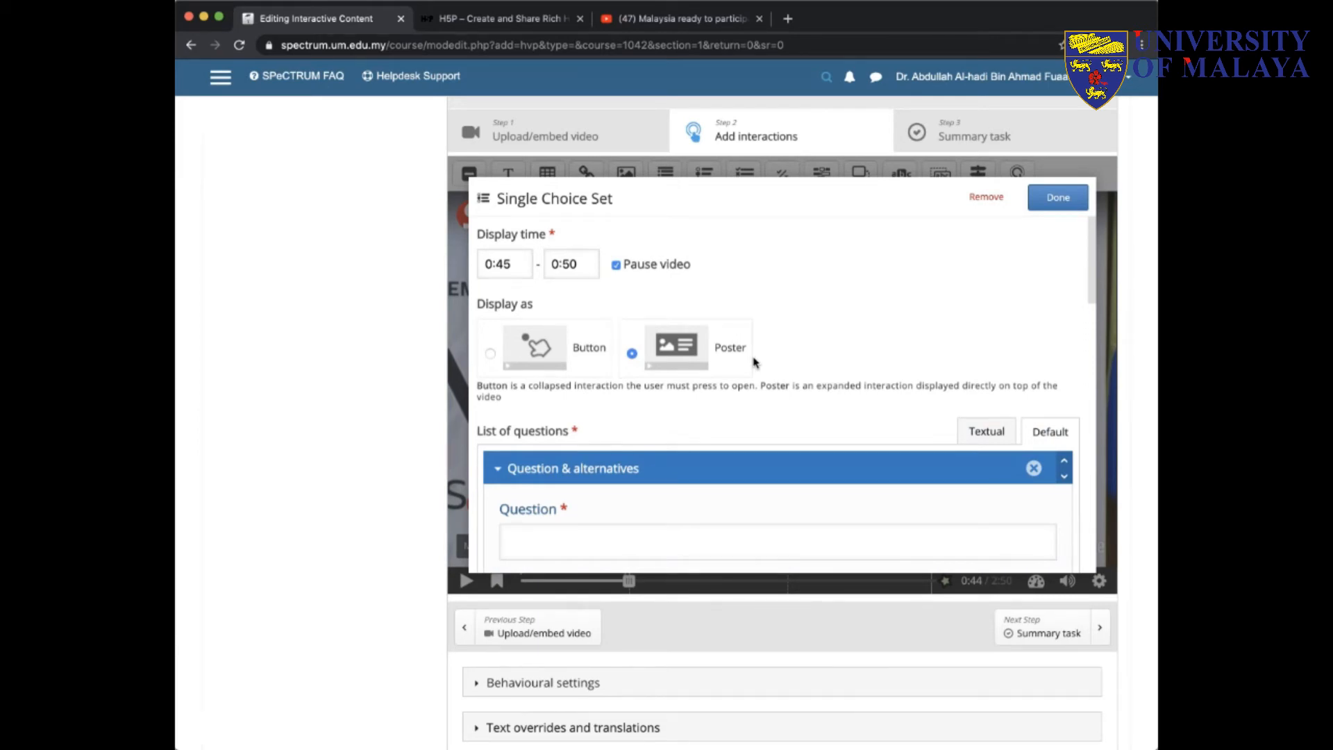
# Step: Enter "Question 1: What is COVID-19?" as the first question of the set
pyautogui.scroll(-3, 664, 386)
pyautogui.click(677, 403)
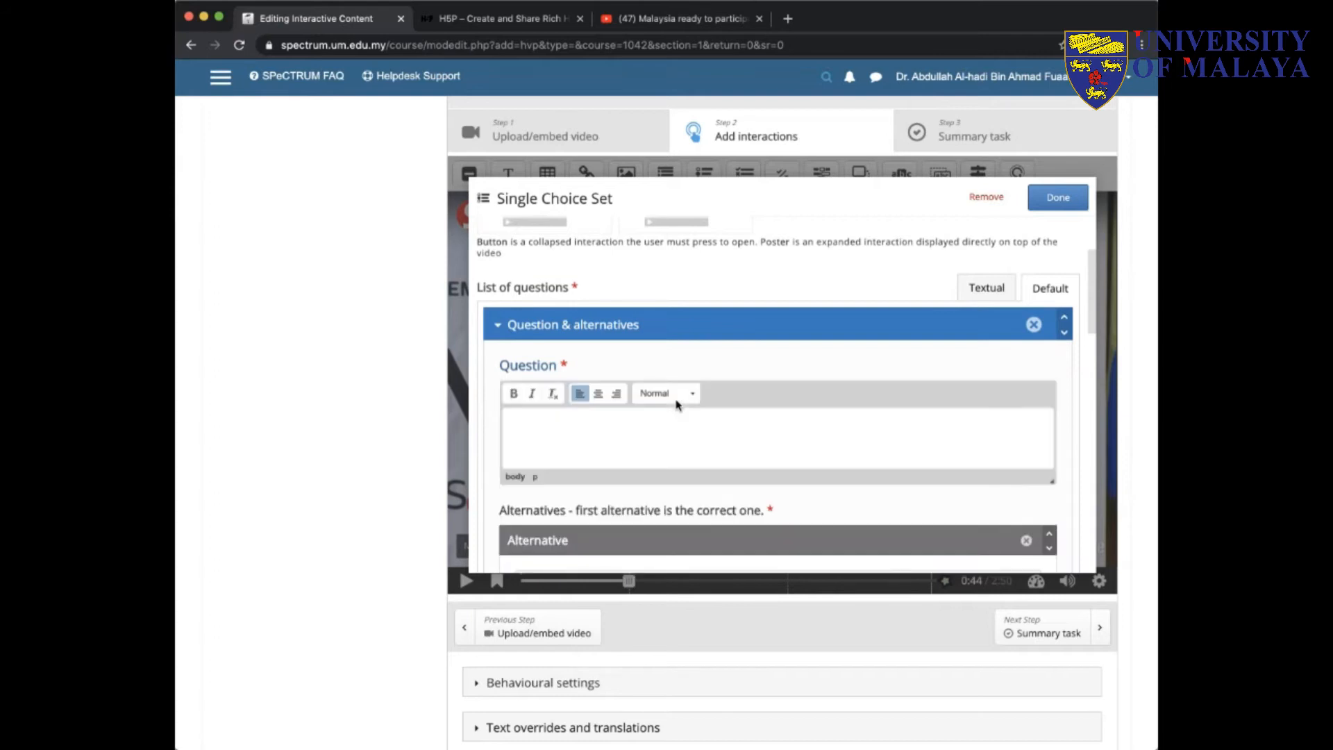
pyautogui.write('Question 1: What is COVID-19?')
# Step: Fill in Question 1's alternatives with "Coronavirus - Correct" first and "Influenza - Wrong" second
pyautogui.scroll(-3, 783, 426)
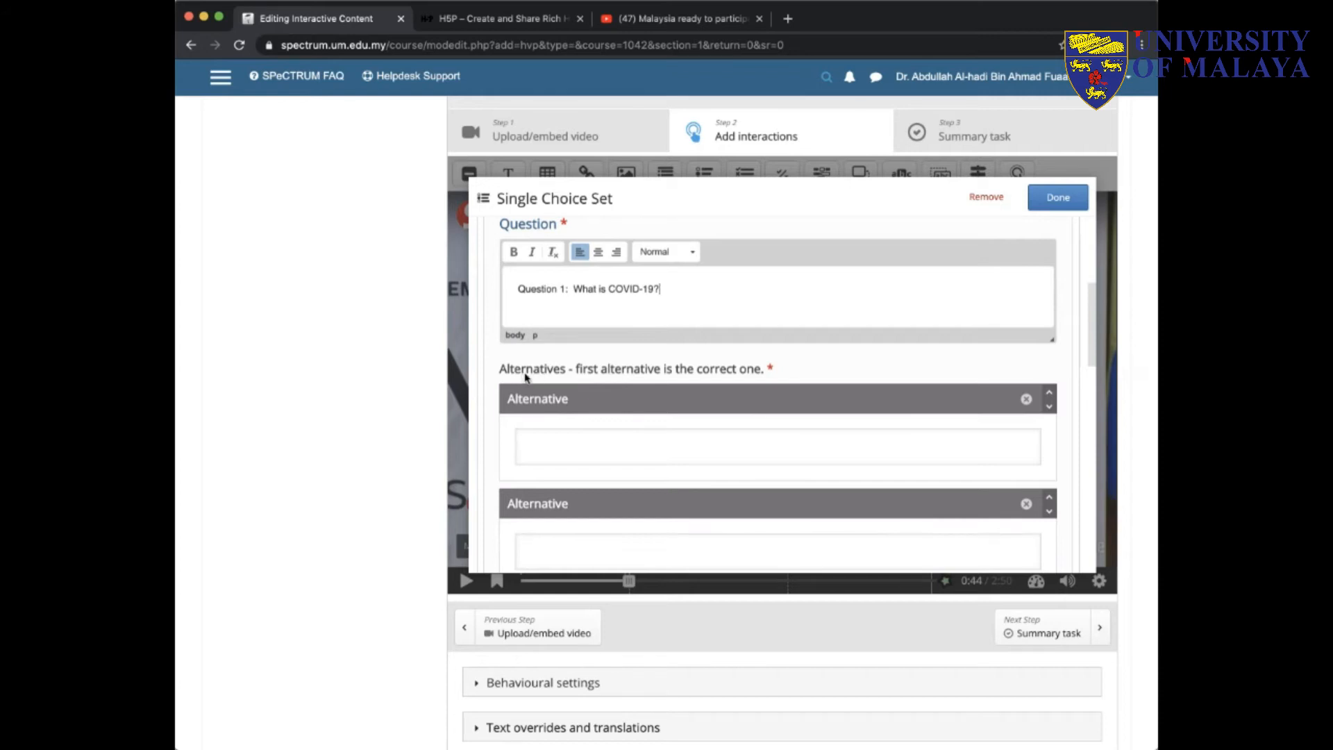
pyautogui.scroll(-2, 592, 452)
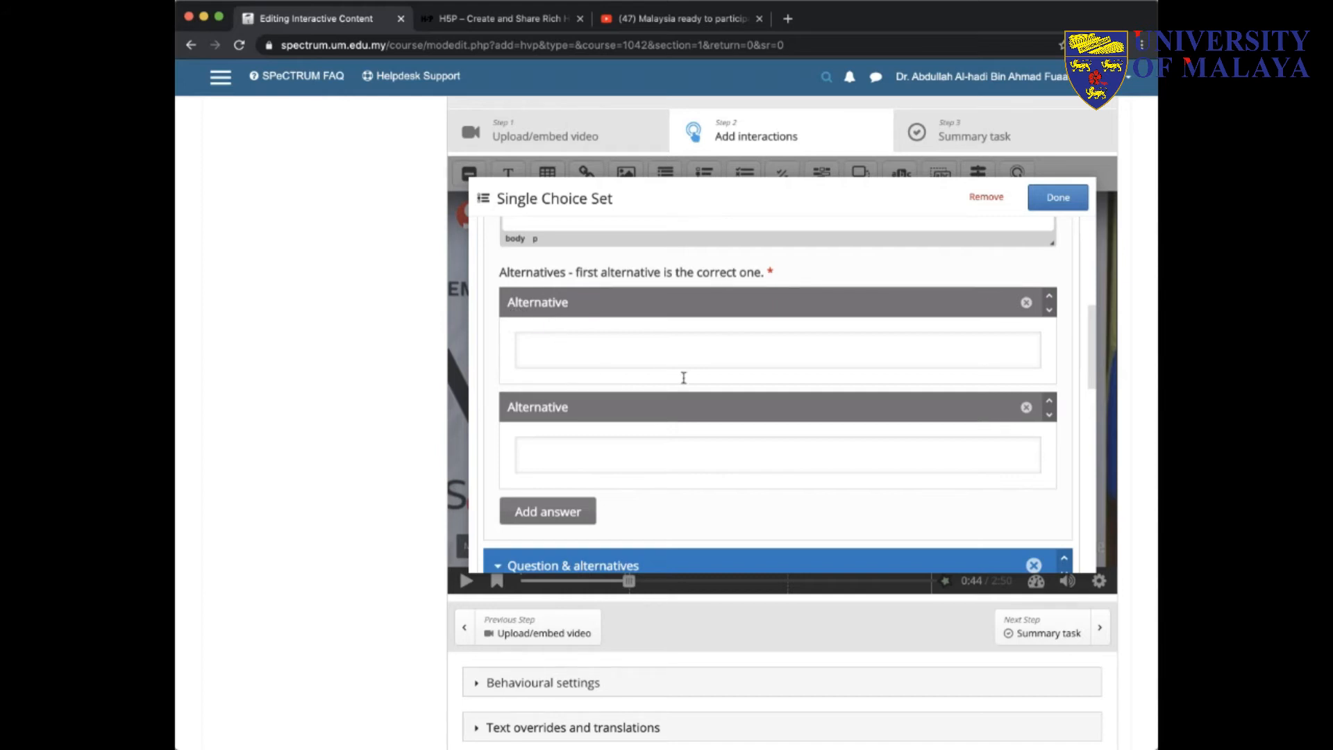
pyautogui.click(687, 349)
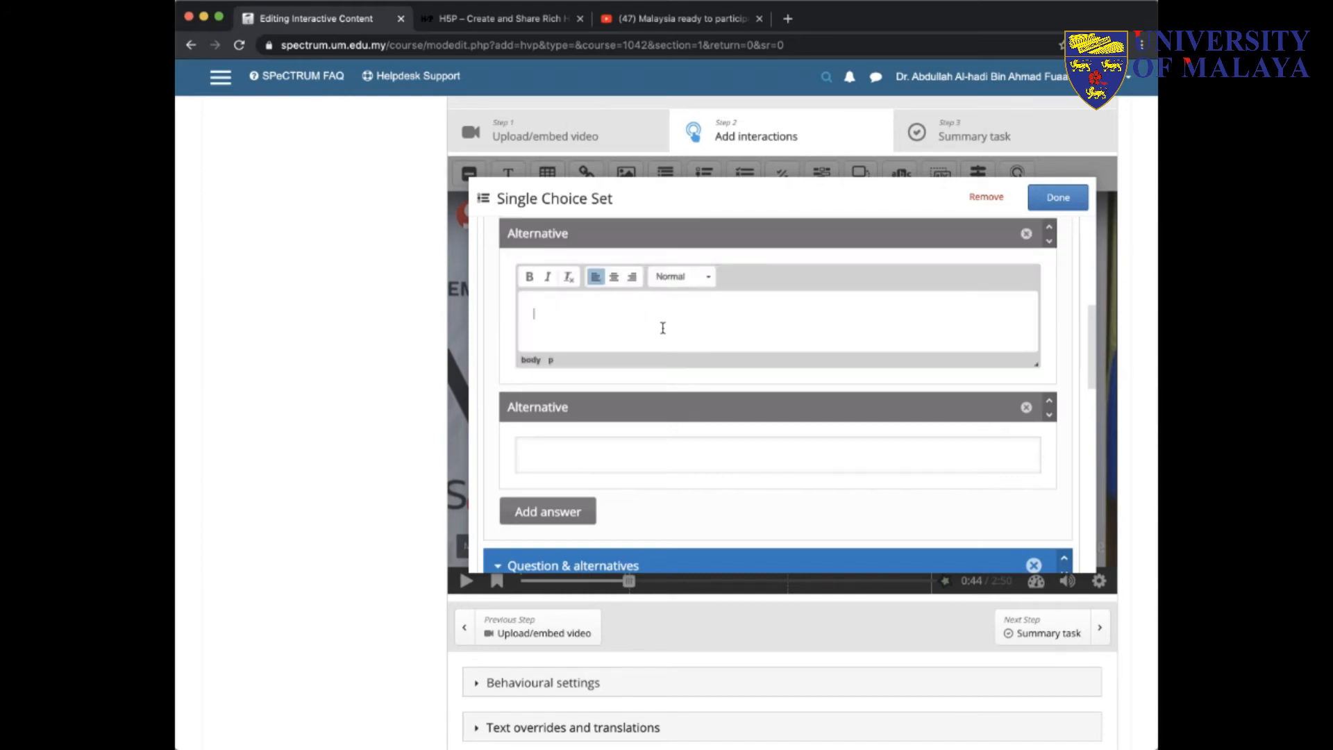
pyautogui.write('C')
pyautogui.write('oran')
pyautogui.press('BackSpace')
pyautogui.press('BackSpace')
pyautogui.write('onavirus - Correc')
pyautogui.click(623, 456)
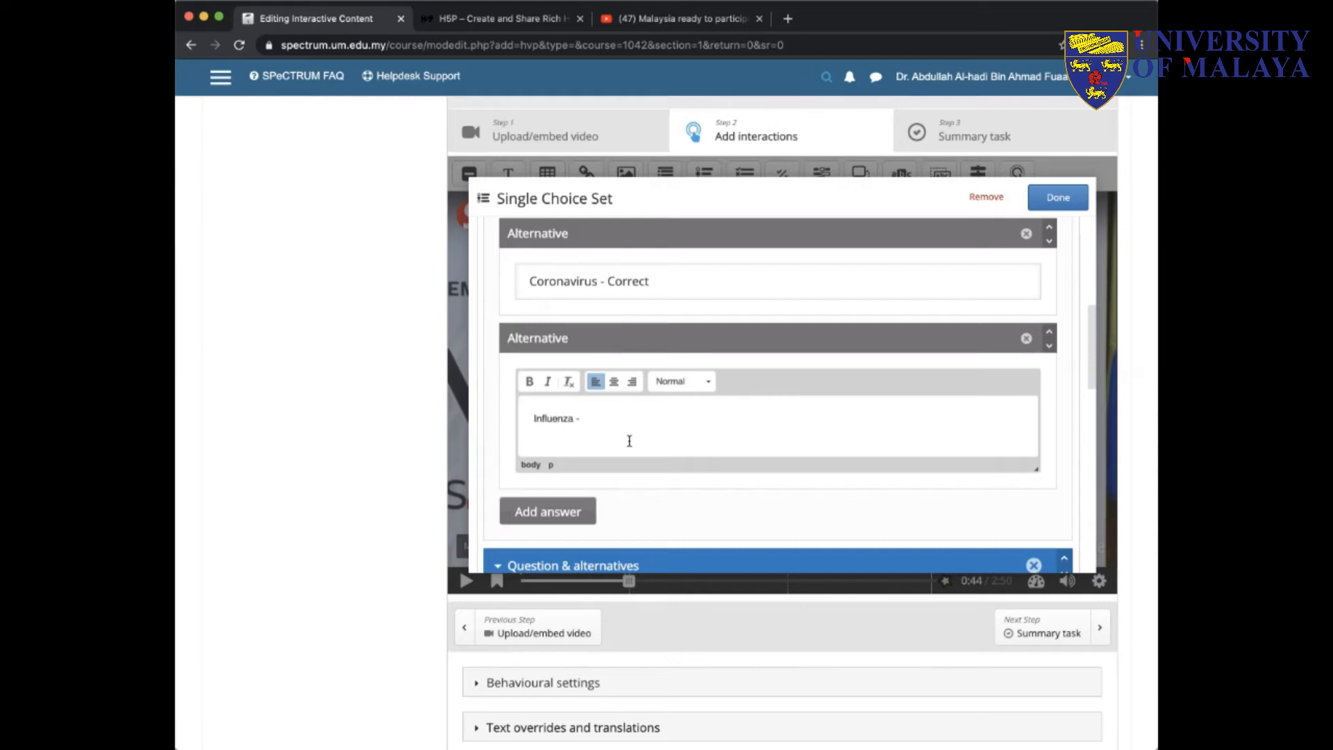
pyautogui.write('Wor')
pyautogui.write('ong')
# Step: Enter "Question 2 - Which country is this video taken from?" as the second question of the set
pyautogui.scroll(-2, 705, 461)
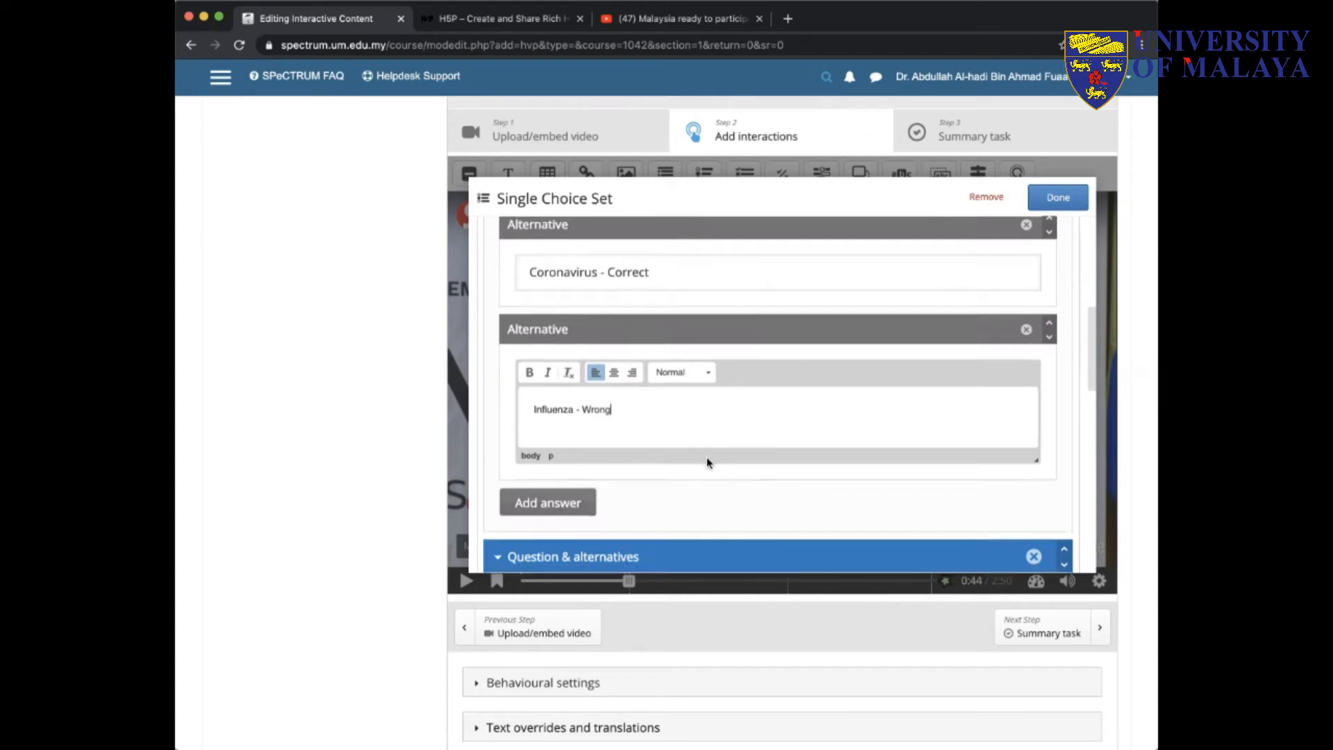
pyautogui.scroll(-2, 708, 464)
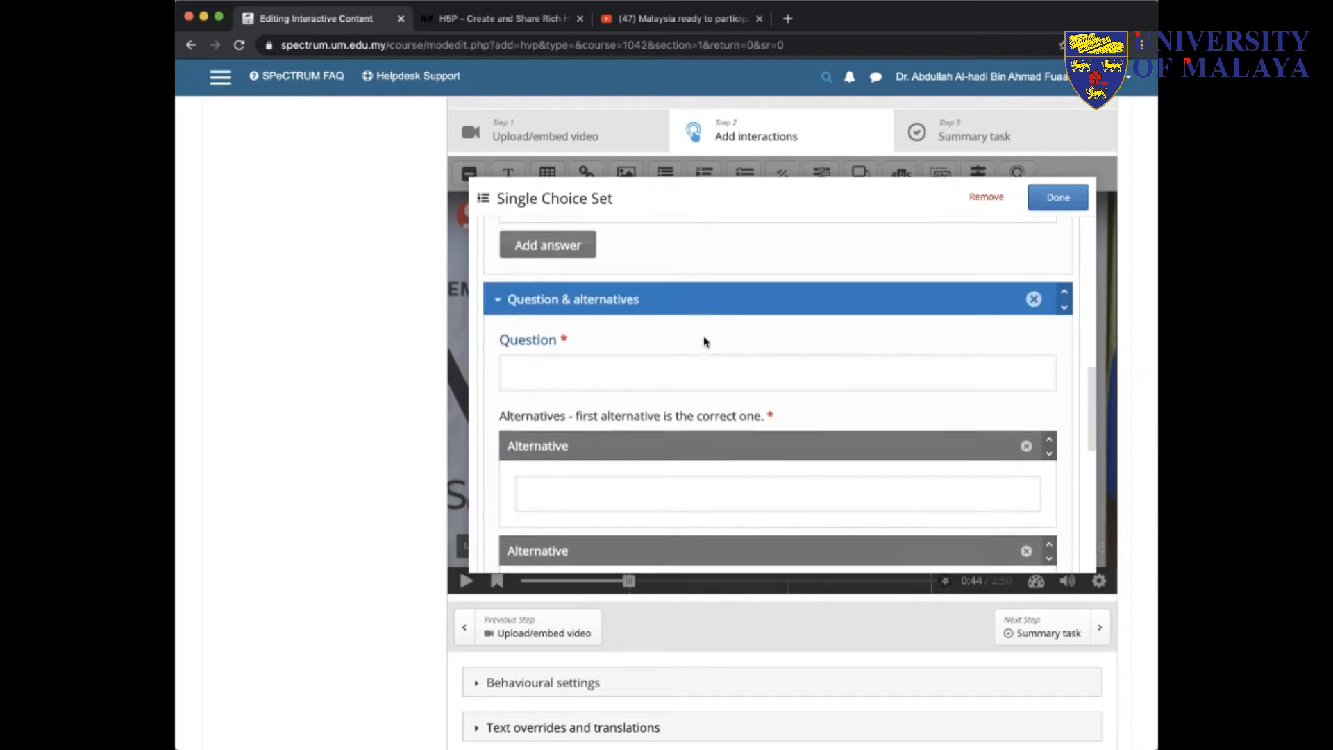
pyautogui.scroll(1, 725, 340)
pyautogui.scroll(-3, 798, 444)
pyautogui.scroll(3, 798, 445)
pyautogui.click(643, 398)
pyautogui.write('Q')
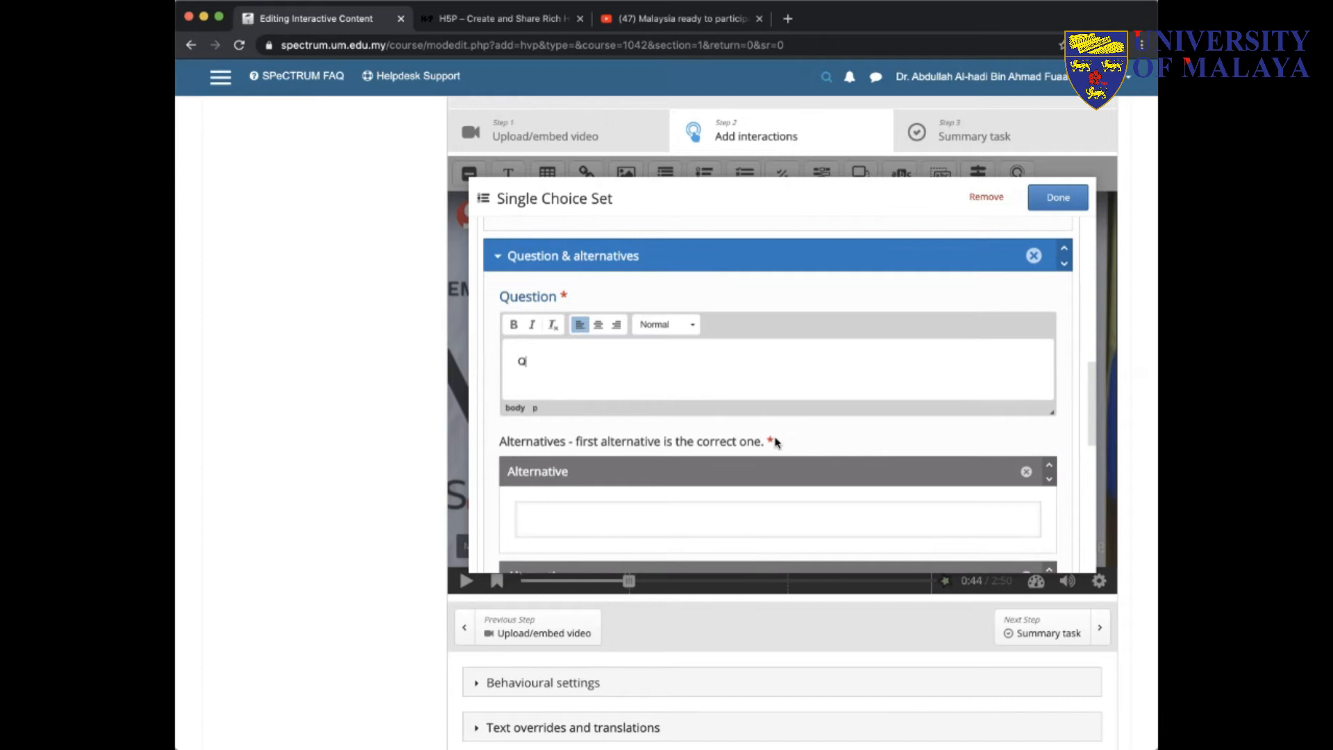
pyautogui.write('uestion')
pyautogui.write('2 -')
pyautogui.write('Which vc')
pyautogui.press('BackSpace')
pyautogui.press('BackSpace')
pyautogui.write('con')
pyautogui.write('ntry is')
pyautogui.write(' this ')
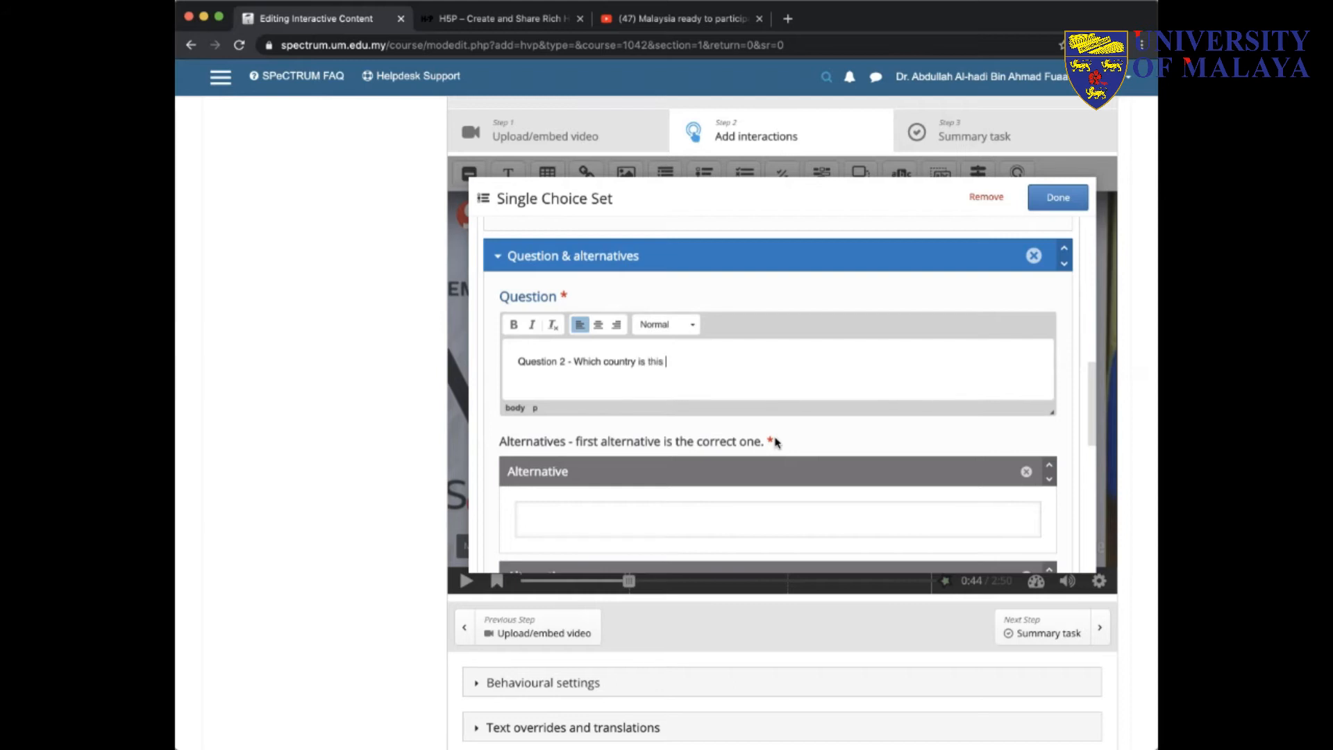
pyautogui.write('video taken from?')
# Step: Fill in Question 2's alternatives with Malaysia as the correct answer and Singapore as the second one
pyautogui.click(743, 520)
pyautogui.write('Malaysia')
pyautogui.scroll(-3, 762, 514)
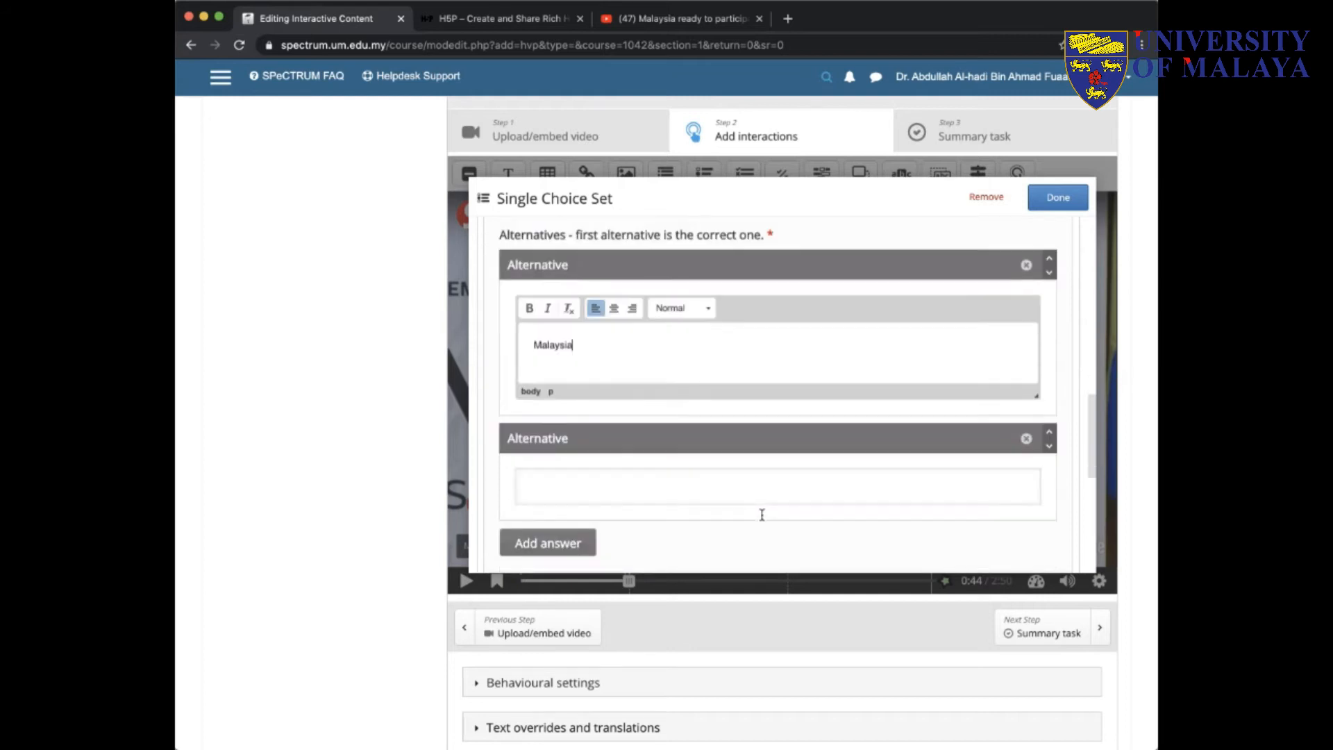
pyautogui.click(708, 477)
pyautogui.write('Sinag')
pyautogui.press('BackSpace')
pyautogui.press('BackSpace')
pyautogui.press('BackSpace')
pyautogui.write('ingapore')
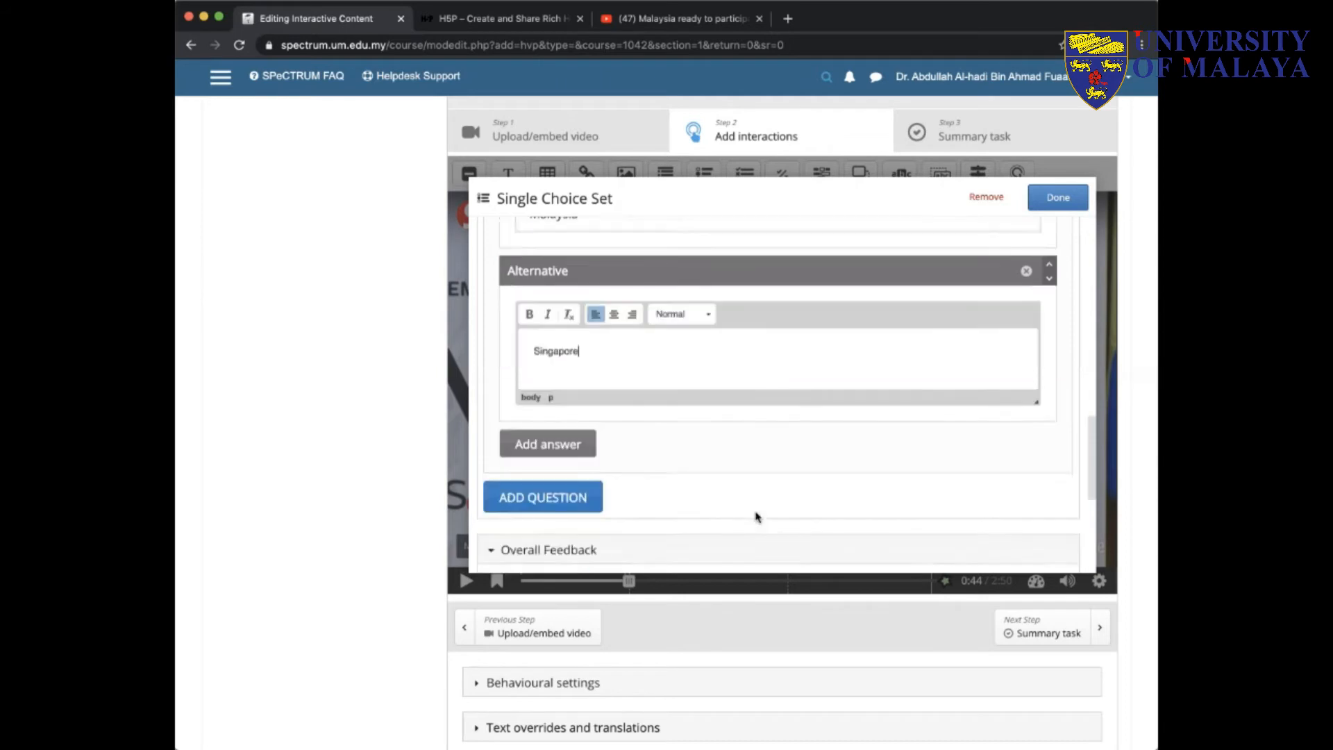
# Step: Turn off Auto continue in the Single Choice Set's behavioural settings
pyautogui.scroll(-1, 757, 517)
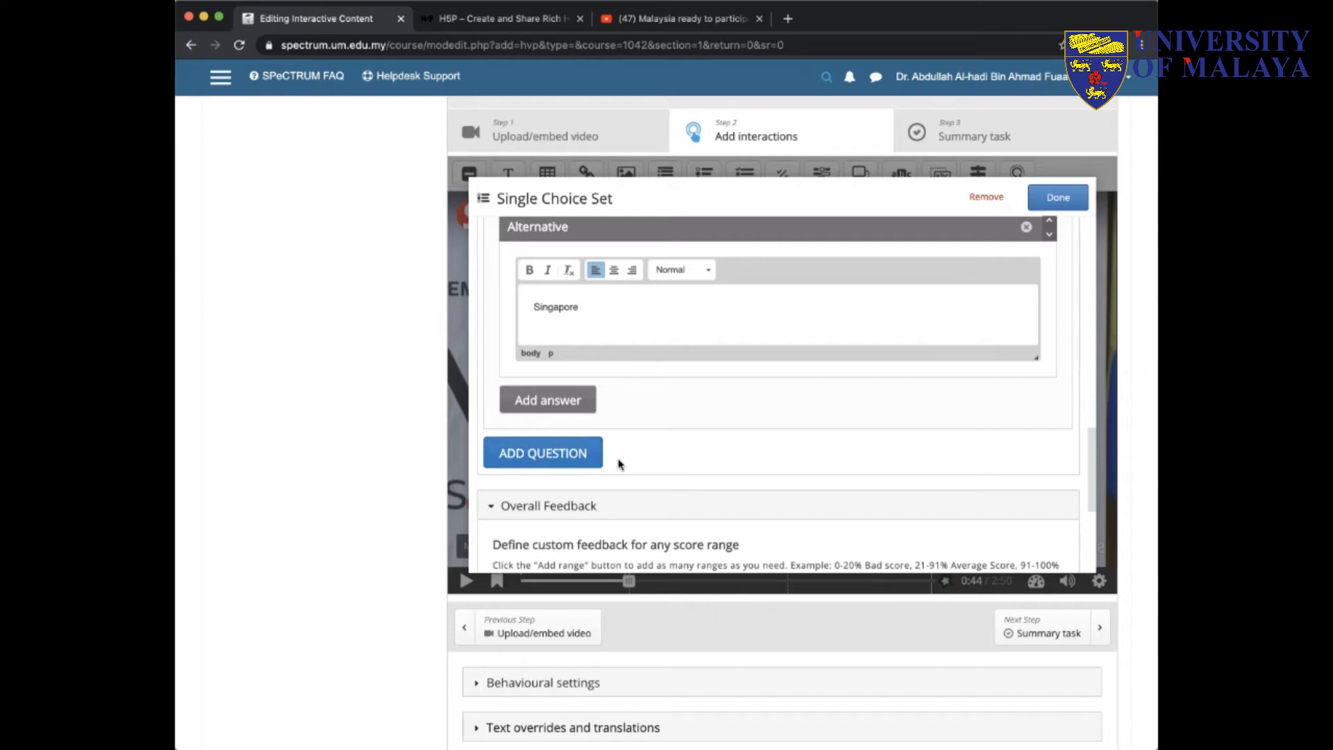
pyautogui.scroll(-1, 620, 464)
pyautogui.scroll(-1, 620, 464)
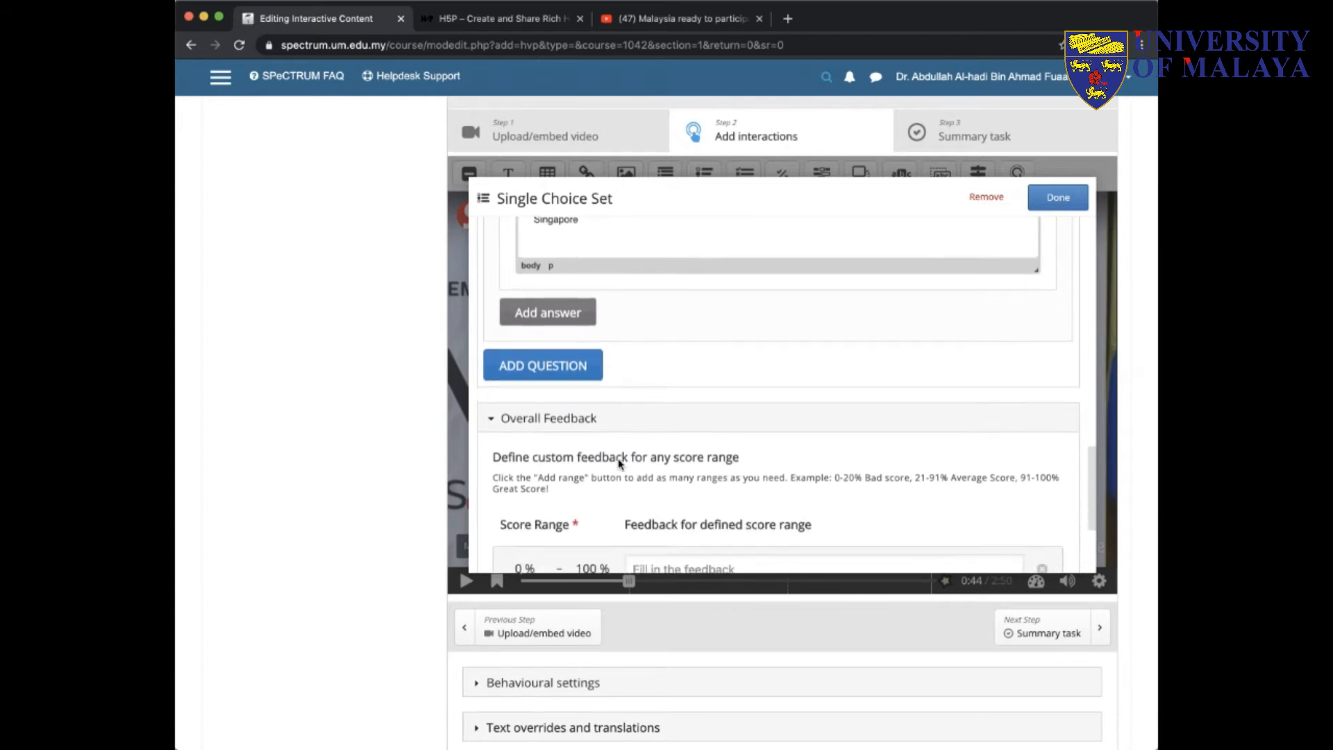
pyautogui.scroll(1, 623, 339)
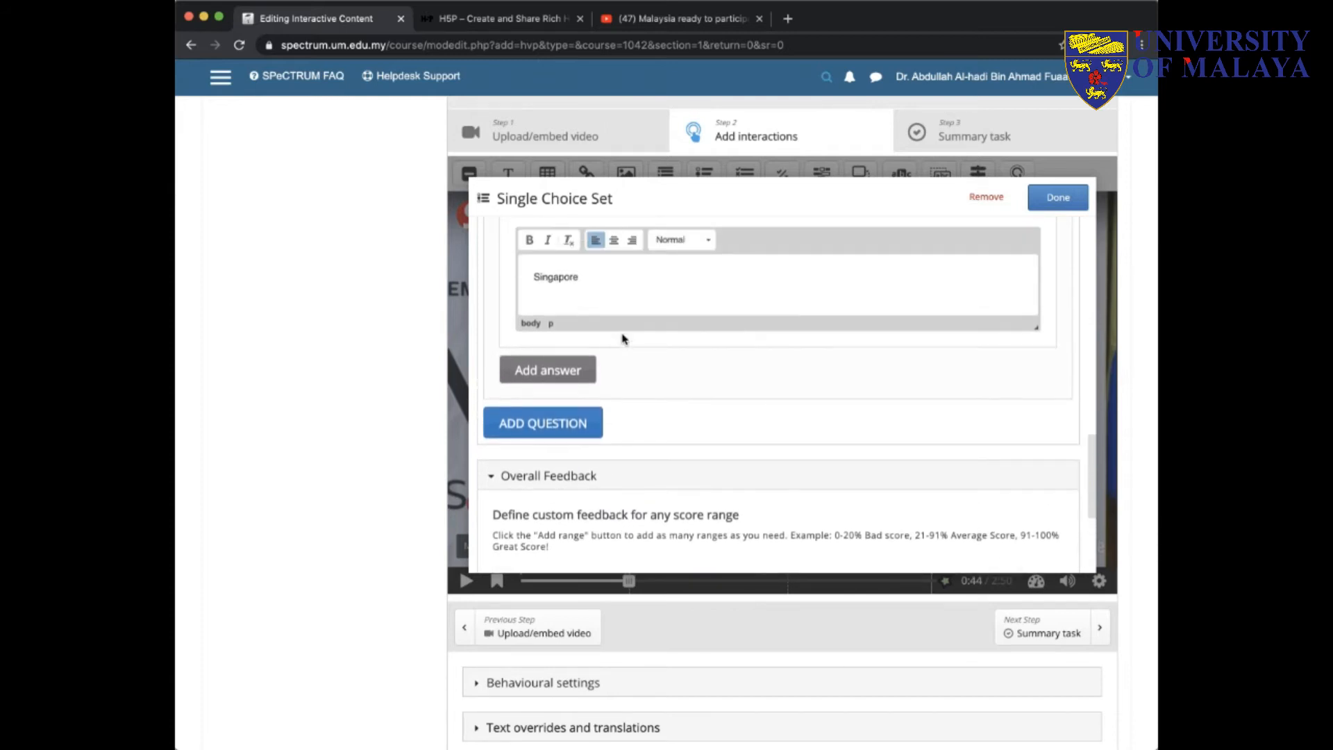
pyautogui.scroll(-2, 623, 339)
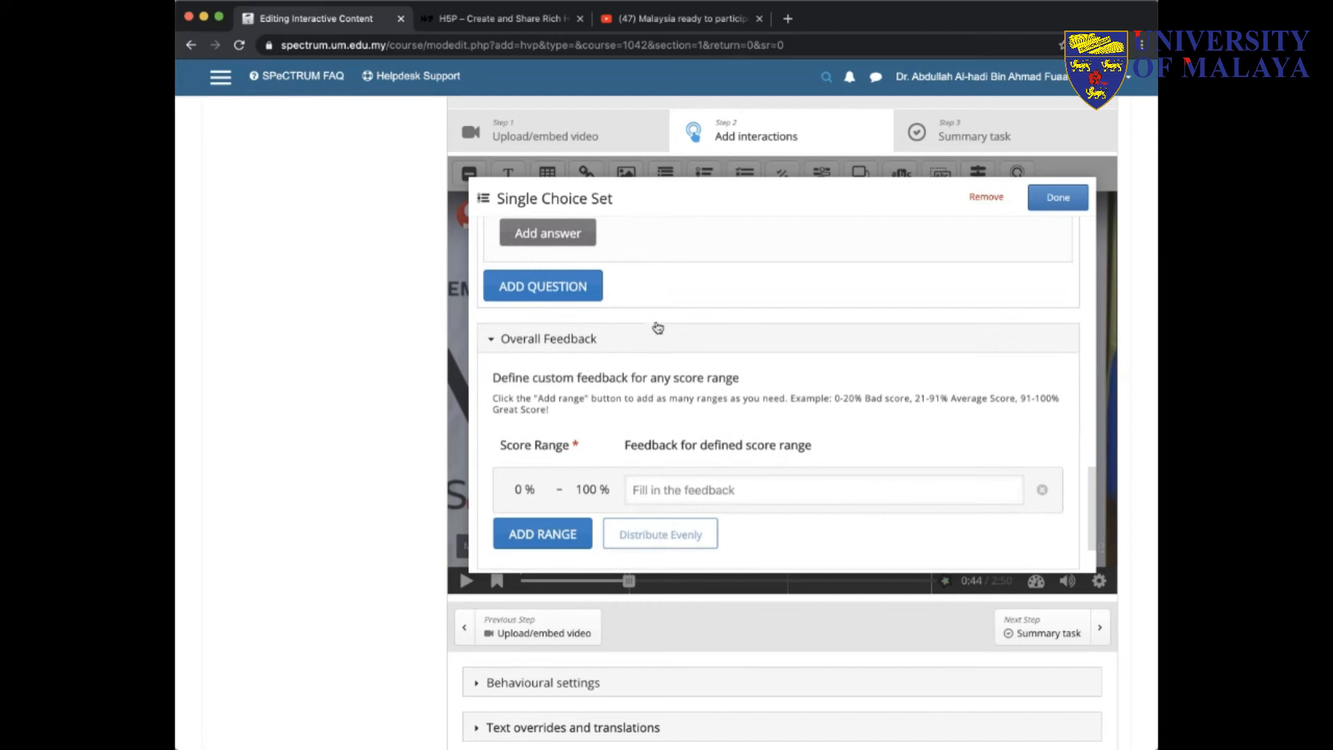
pyautogui.scroll(-2, 652, 330)
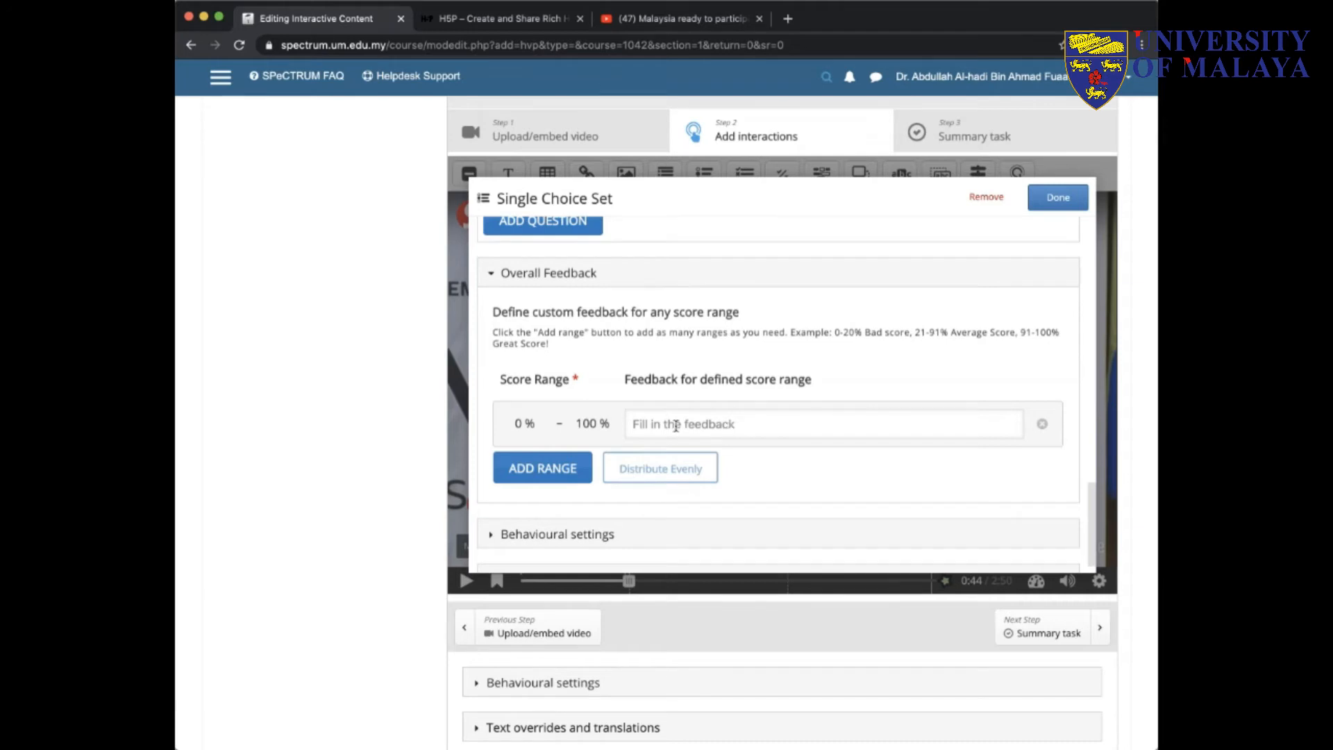
pyautogui.scroll(-1, 825, 334)
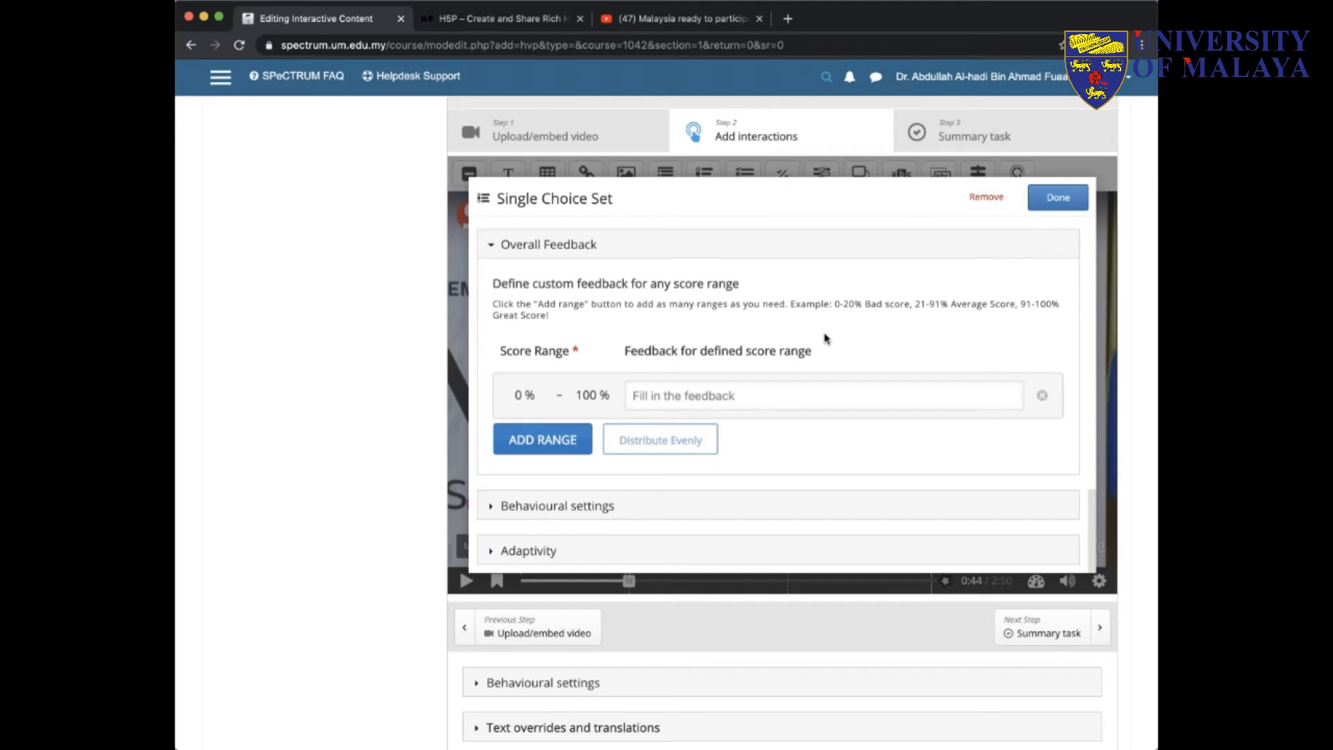
pyautogui.click(680, 503)
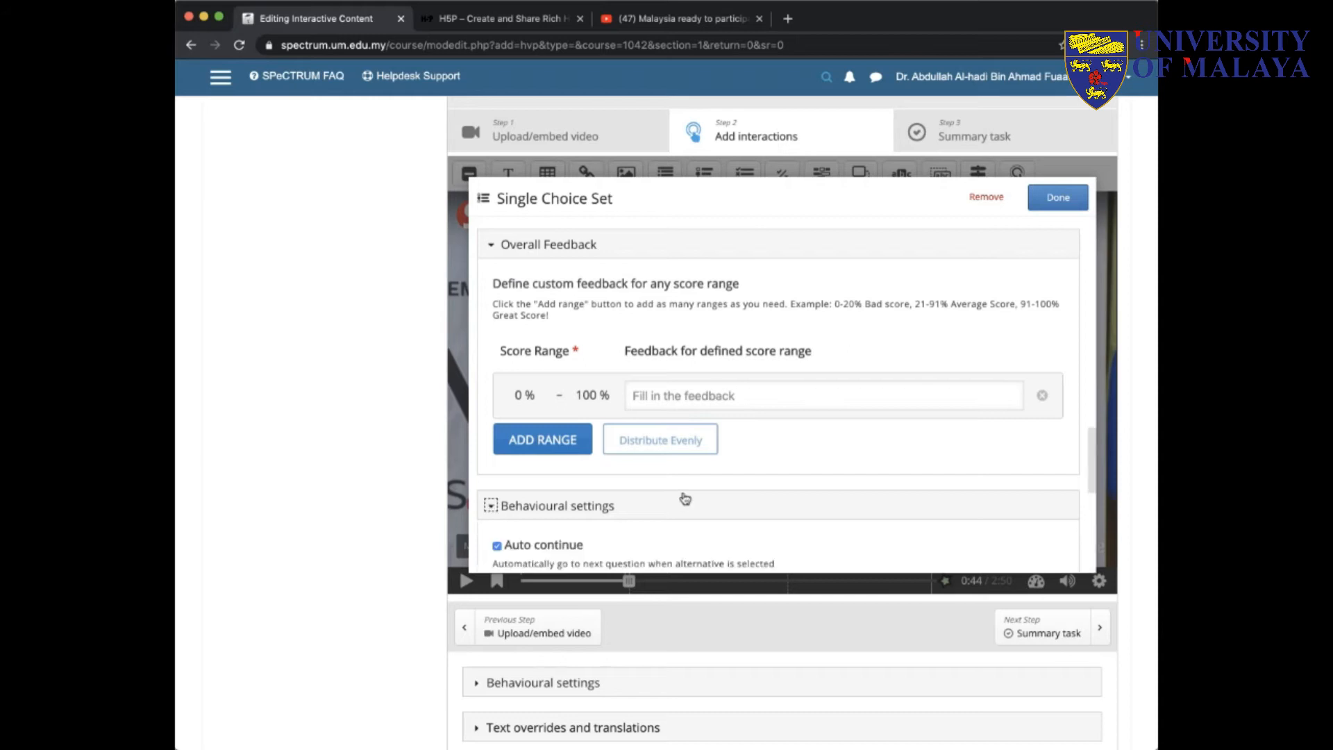
pyautogui.scroll(-5, 795, 470)
pyautogui.scroll(-1, 796, 472)
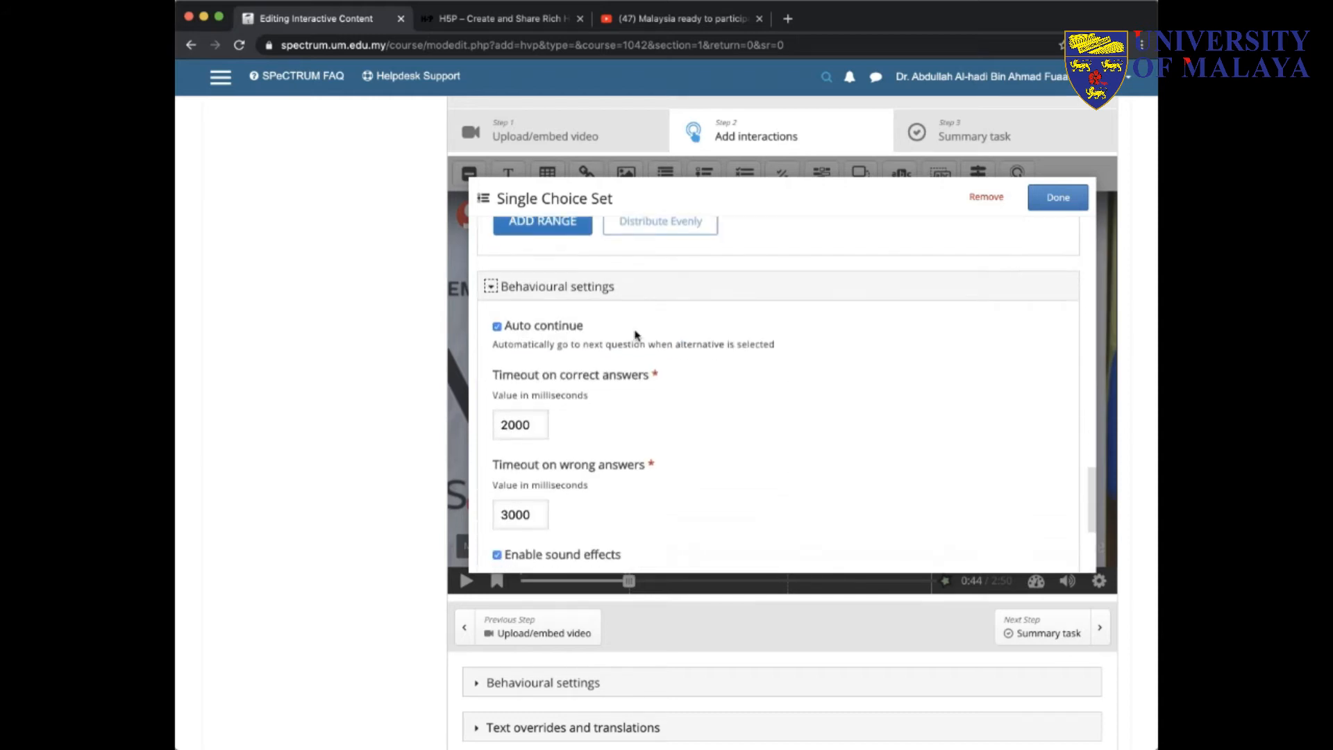
pyautogui.click(497, 326)
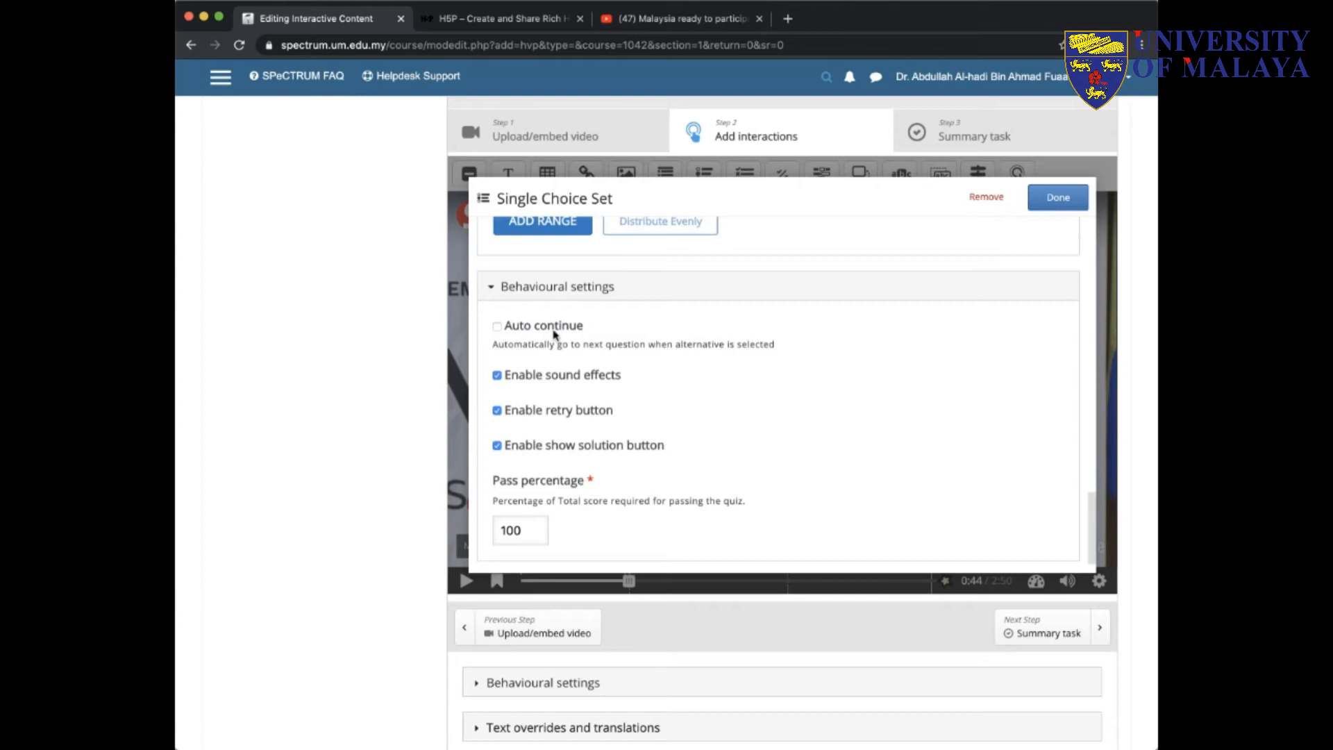
# Step: Set the Single Choice Set's pass percentage to 50
pyautogui.scroll(-1, 699, 488)
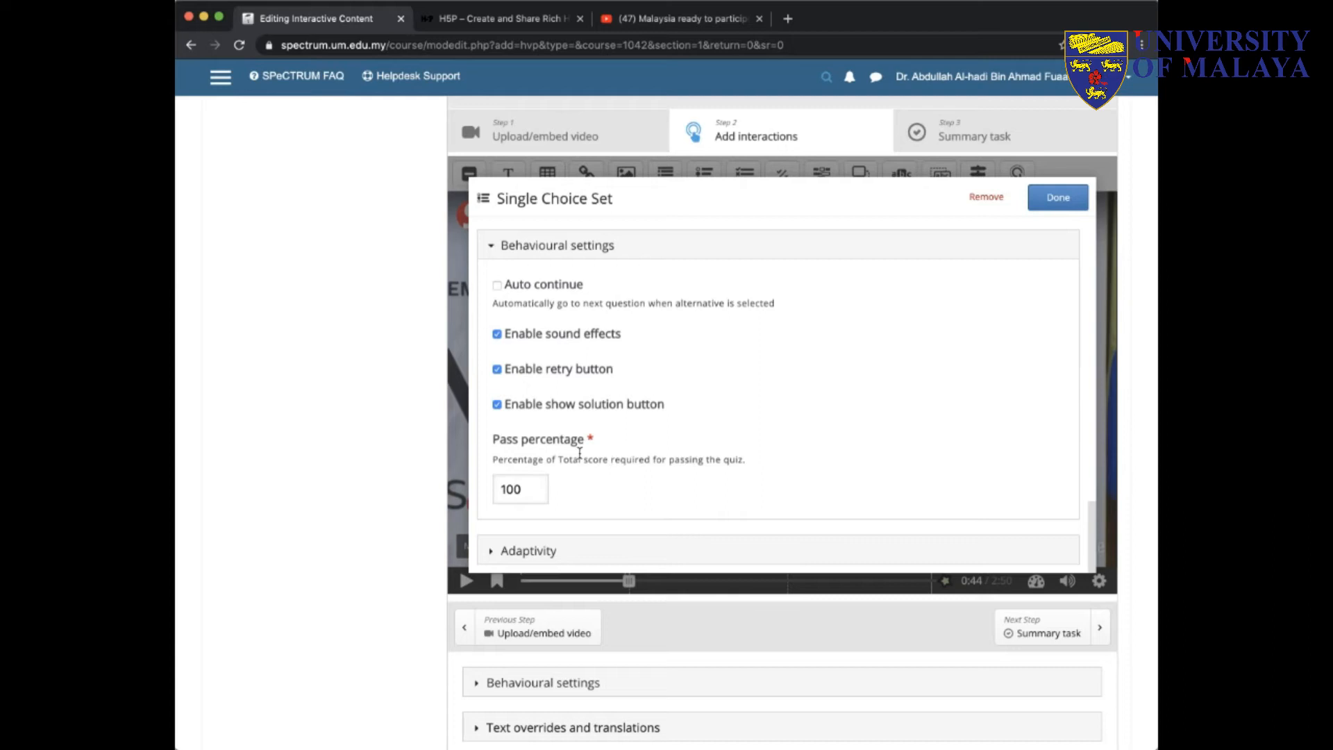
pyautogui.doubleClick(513, 490)
pyautogui.write('0')
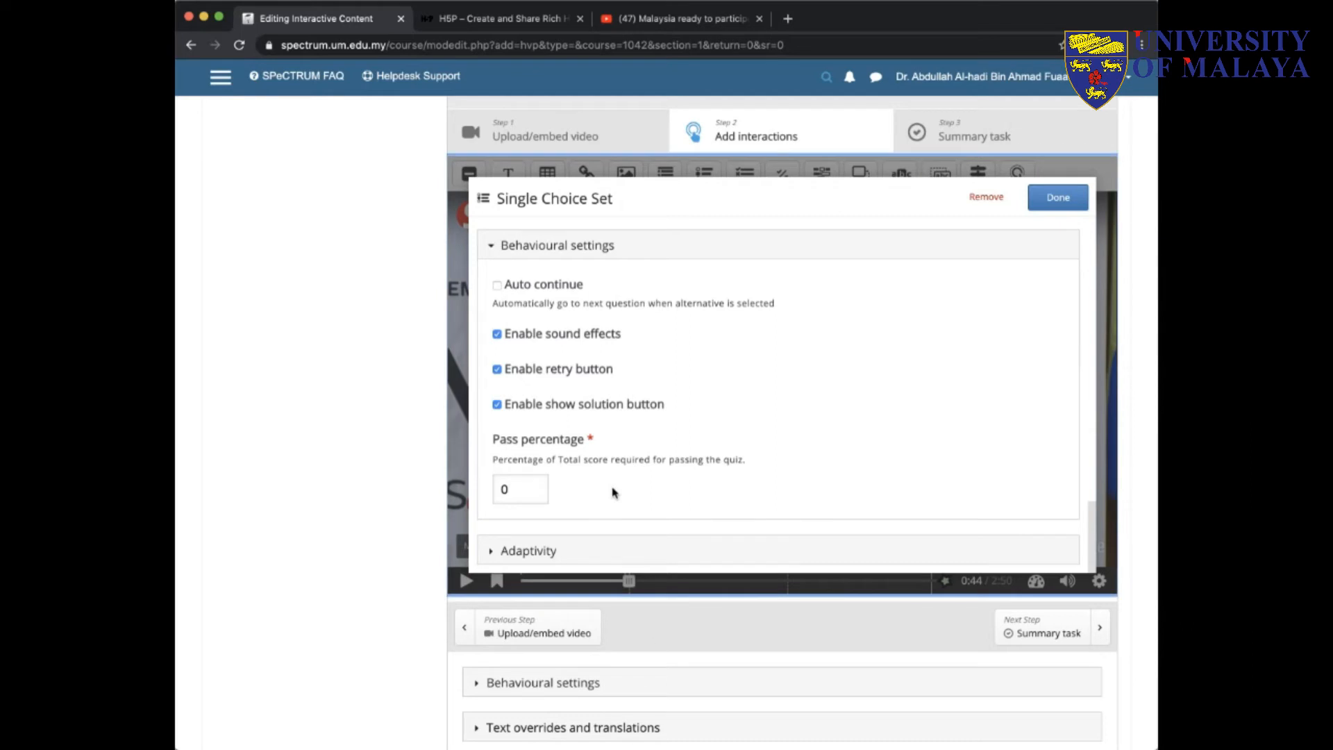
pyautogui.click(523, 493)
pyautogui.press('BackSpace')
pyautogui.write('1')
pyautogui.press('BackSpace')
pyautogui.write('50')
pyautogui.click(736, 530)
# Step: Examine the Single Choice Set's adaptivity settings, including the options for the action on all correct answers
pyautogui.scroll(-2, 736, 530)
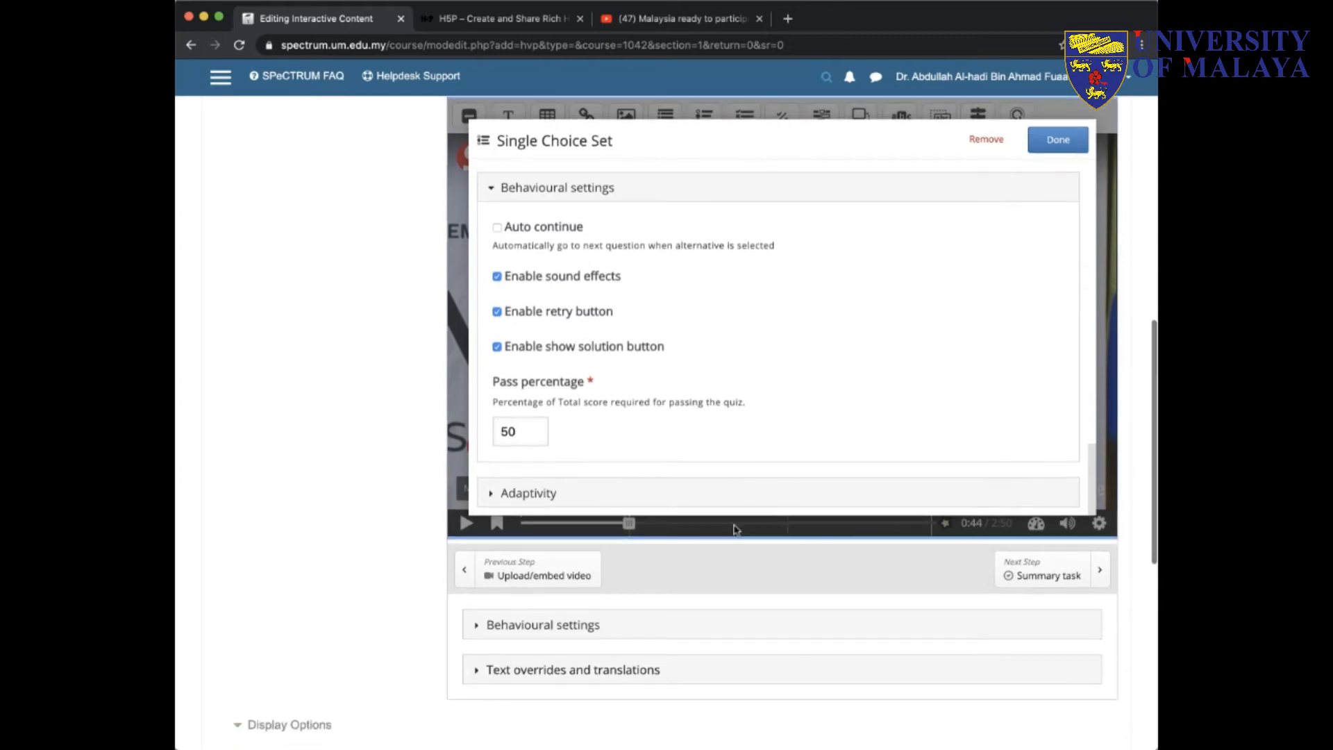
pyautogui.click(567, 493)
pyautogui.scroll(-4, 609, 448)
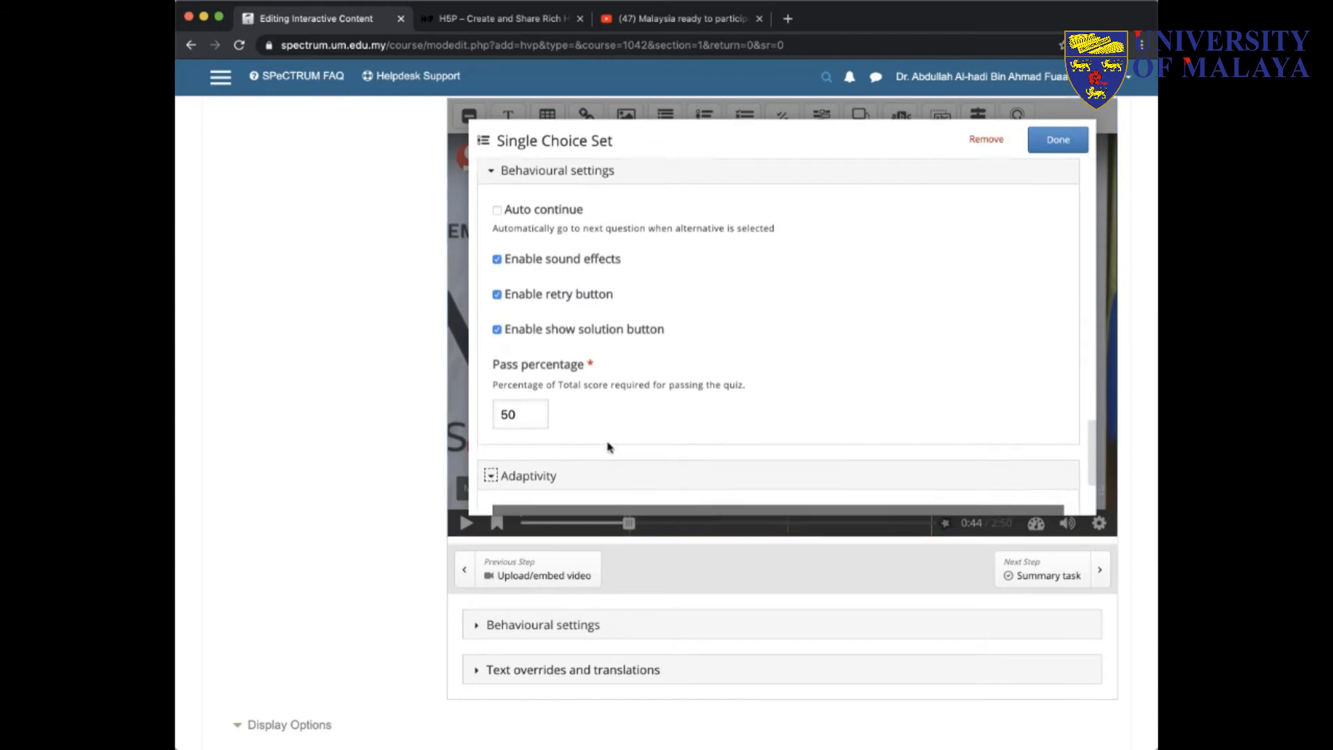
pyautogui.scroll(-2, 627, 387)
pyautogui.click(619, 366)
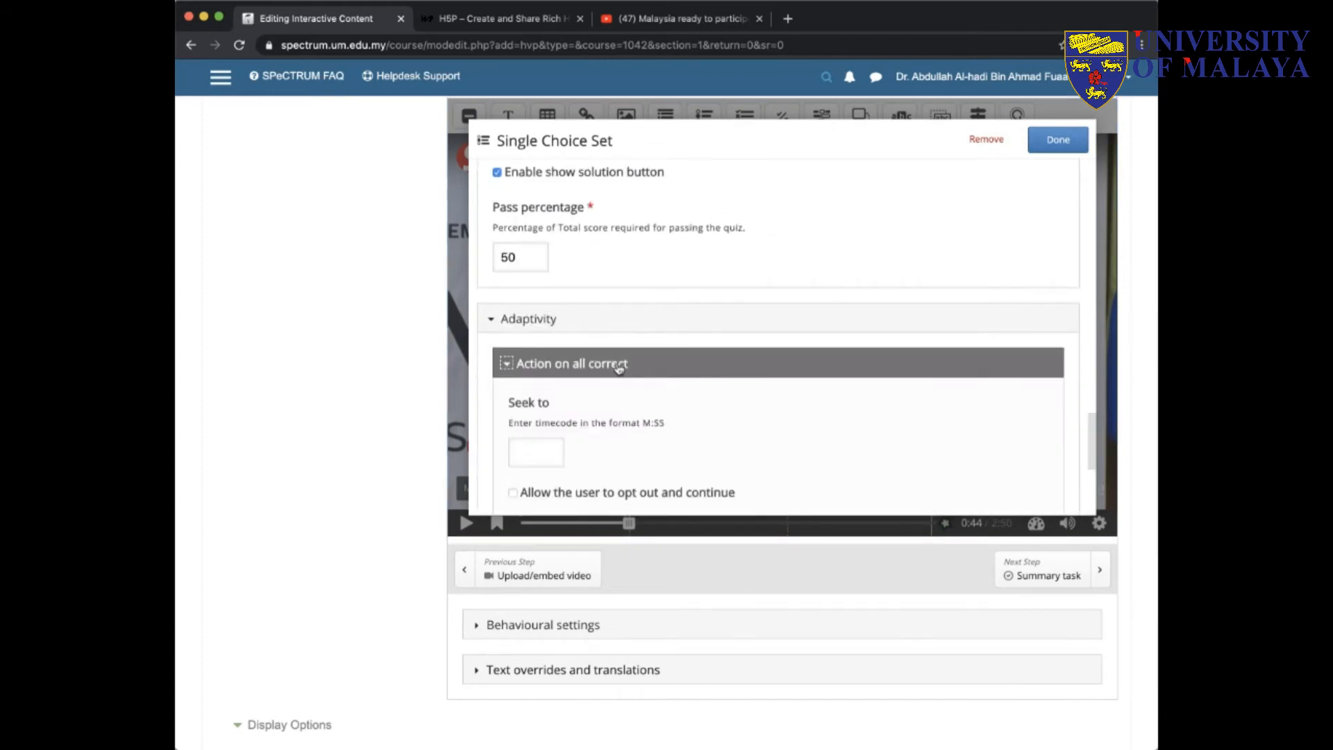
pyautogui.scroll(-5, 660, 347)
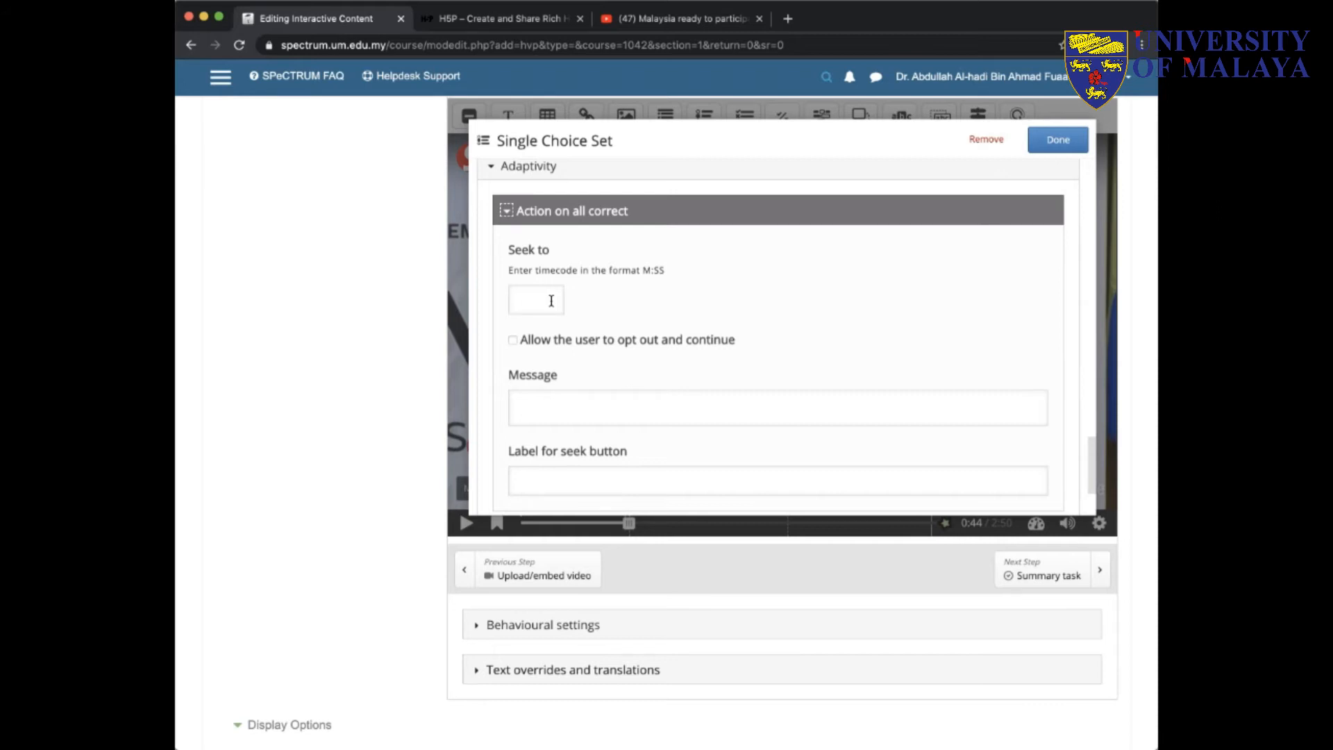
pyautogui.scroll(-3, 681, 378)
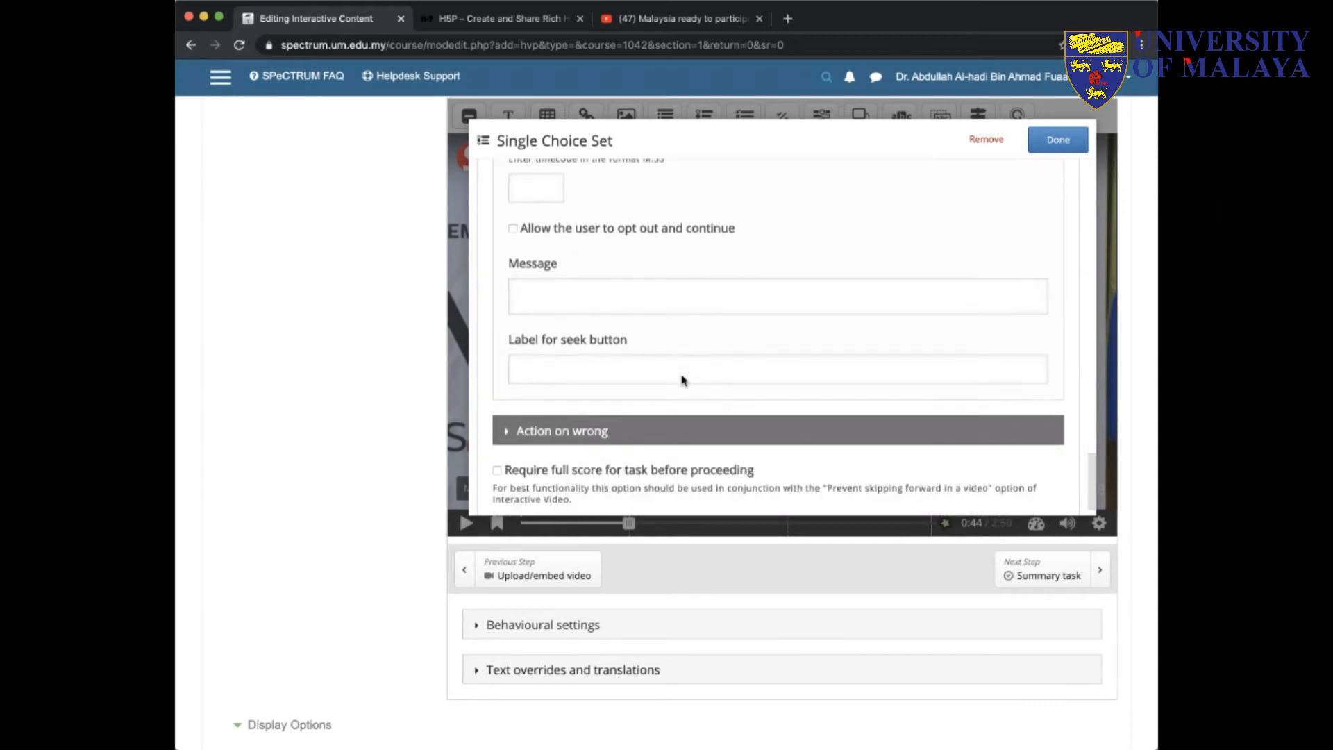
pyautogui.scroll(3, 681, 378)
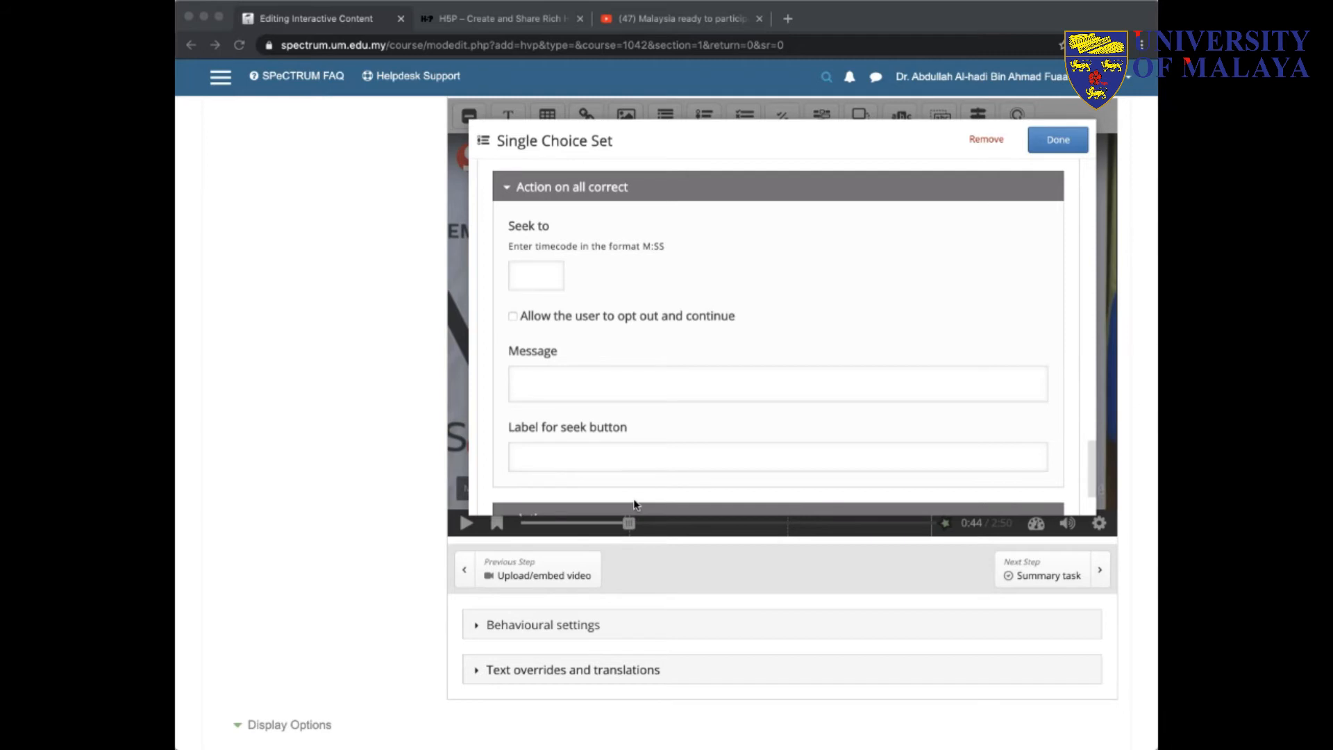
# Step: Add a third alternative reading "Option 3" to Question 1
pyautogui.scroll(3, 566, 366)
pyautogui.scroll(15, 566, 365)
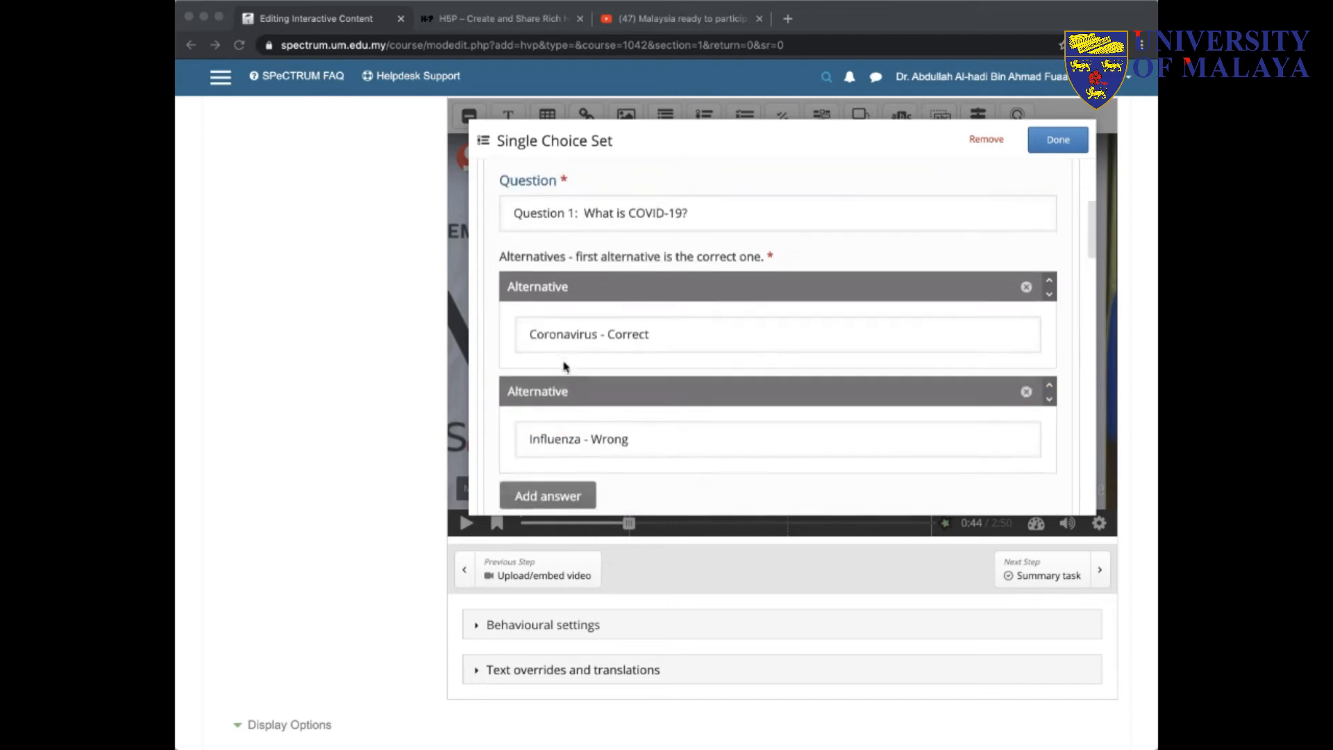
pyautogui.scroll(1, 566, 366)
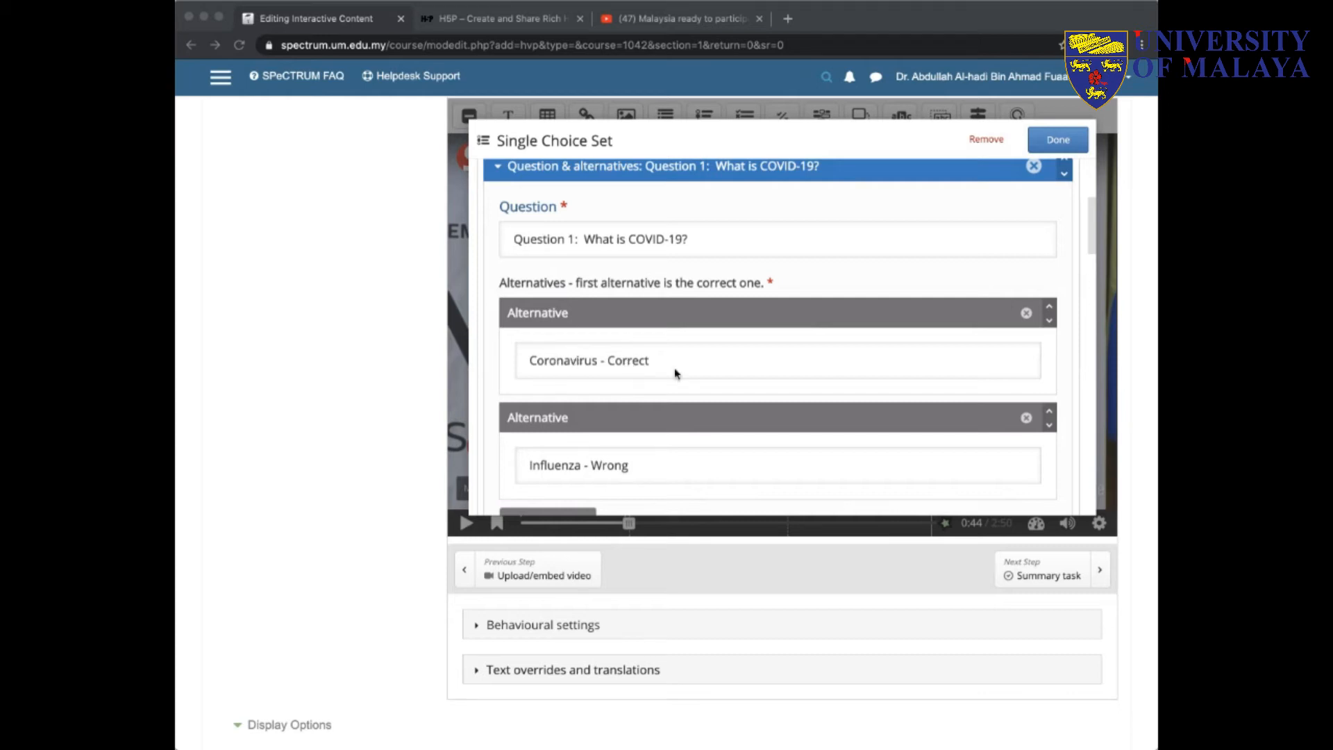
pyautogui.scroll(-3, 676, 373)
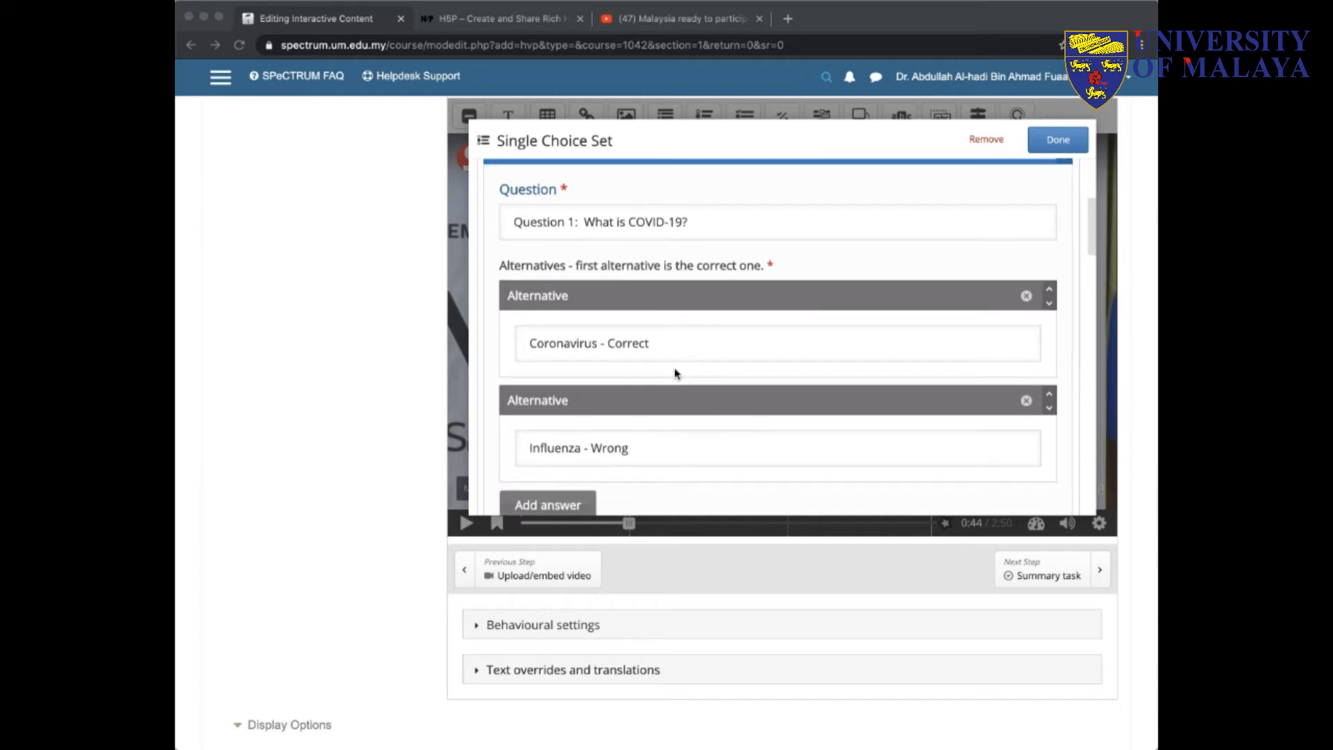
pyautogui.click(580, 416)
pyautogui.click(581, 420)
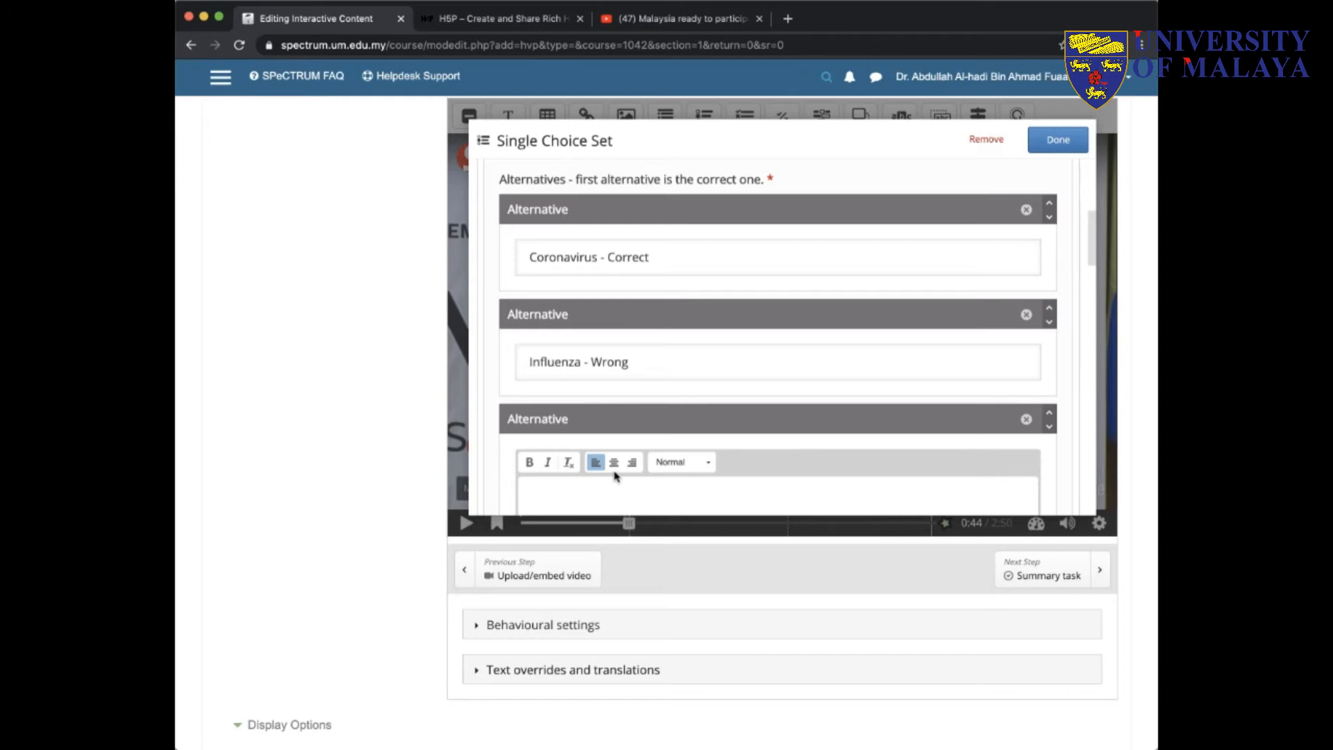
pyautogui.write('Option 3')
pyautogui.scroll(-1, 696, 389)
pyautogui.scroll(-10, 694, 391)
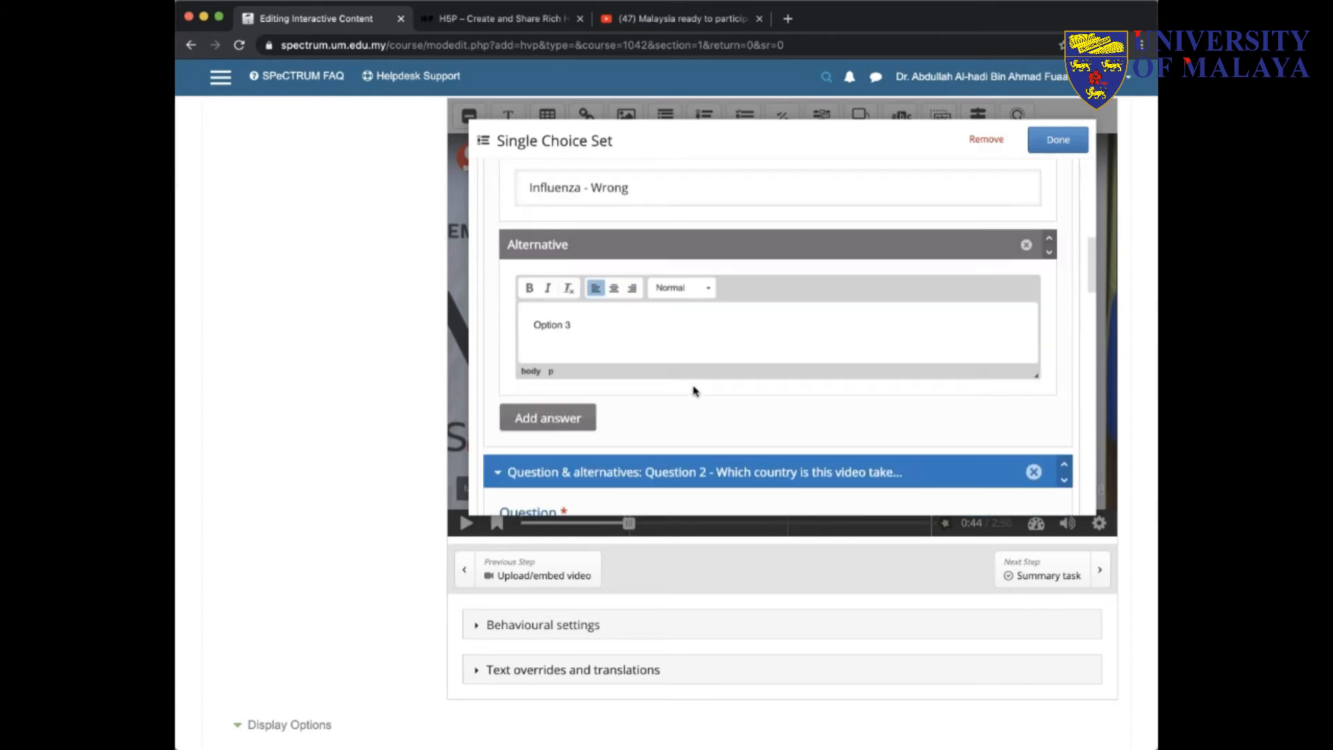
# Step: Review the Single Choice Set's questions, alternatives, overall feedback, behavioural settings and adaptivity options
pyautogui.scroll(2, 695, 391)
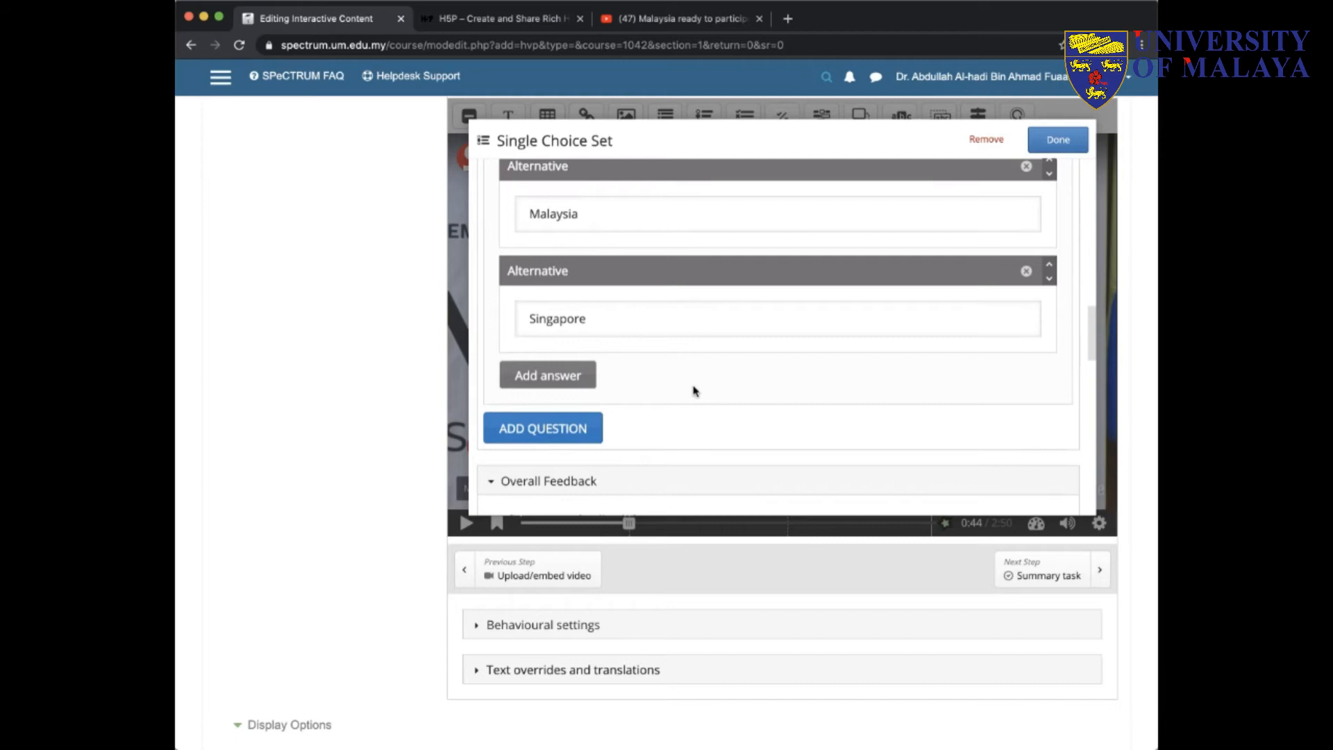
pyautogui.scroll(-5, 694, 391)
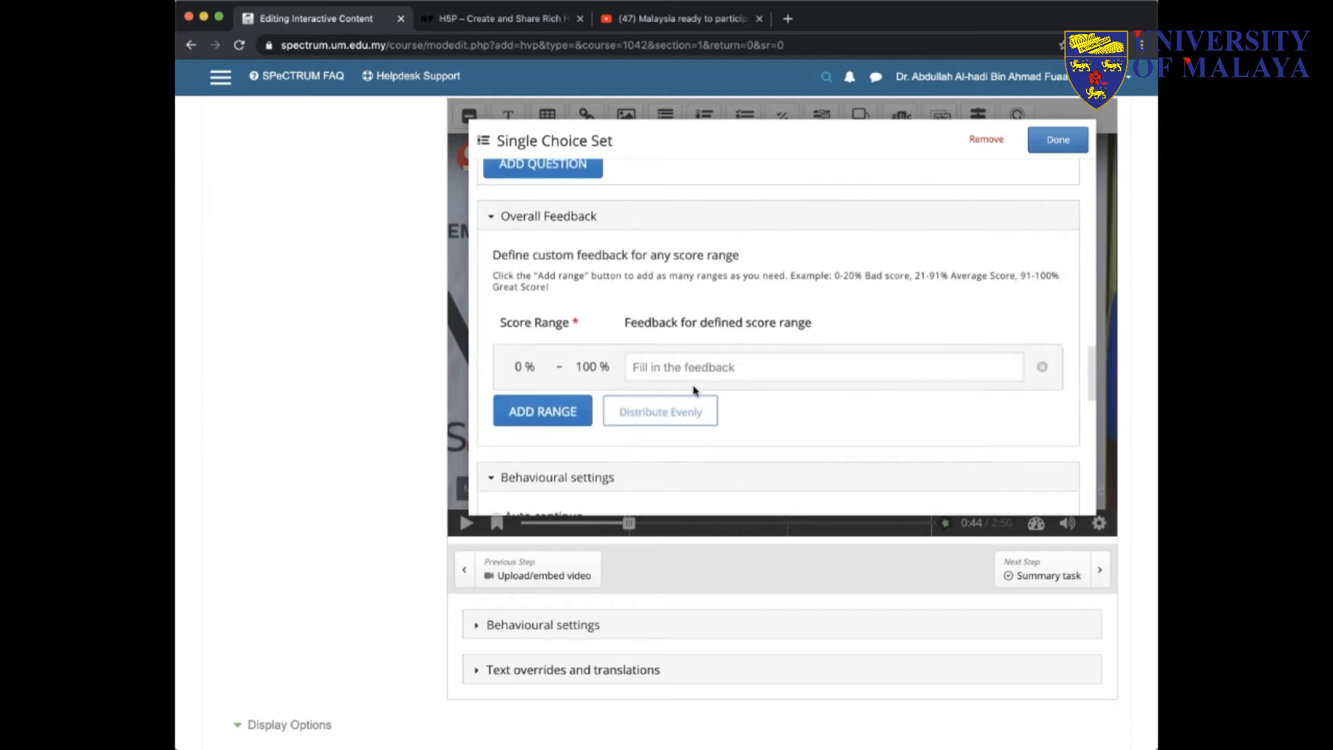
pyautogui.scroll(-2, 695, 391)
pyautogui.scroll(-3, 768, 434)
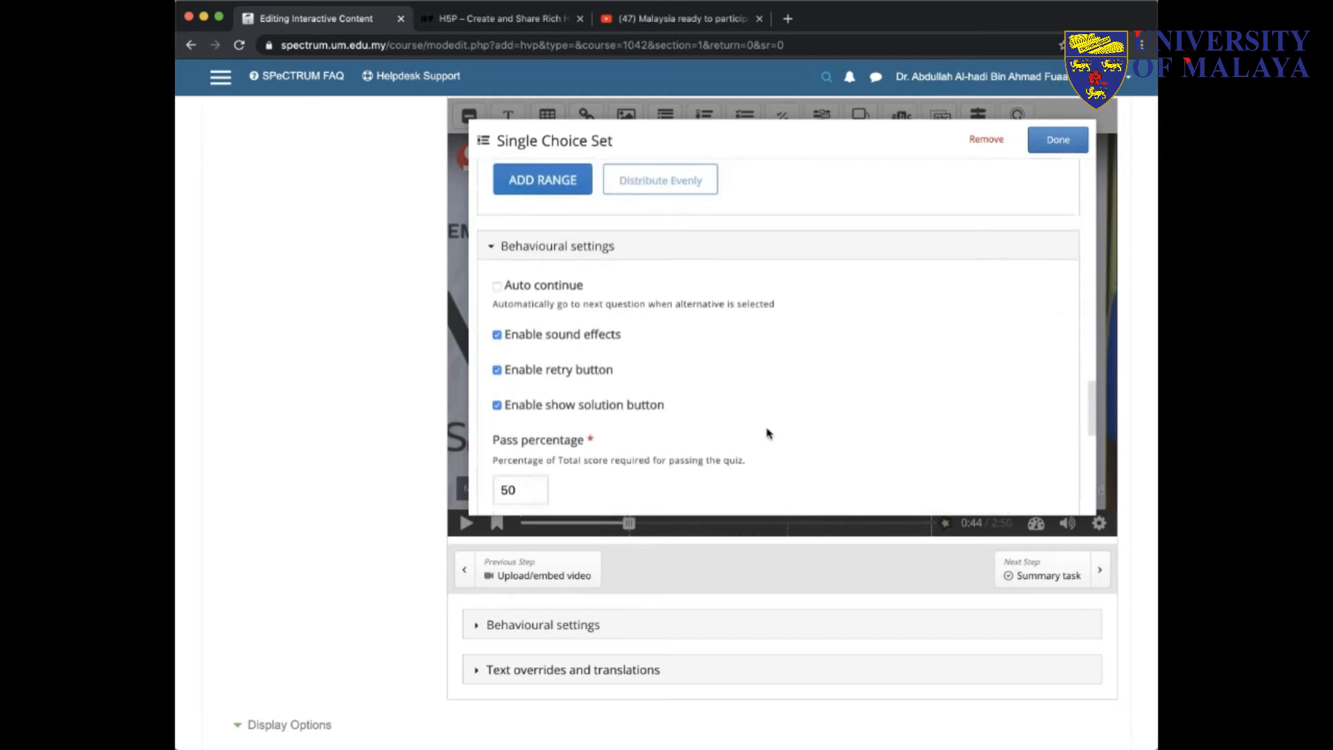
pyautogui.scroll(10, 768, 434)
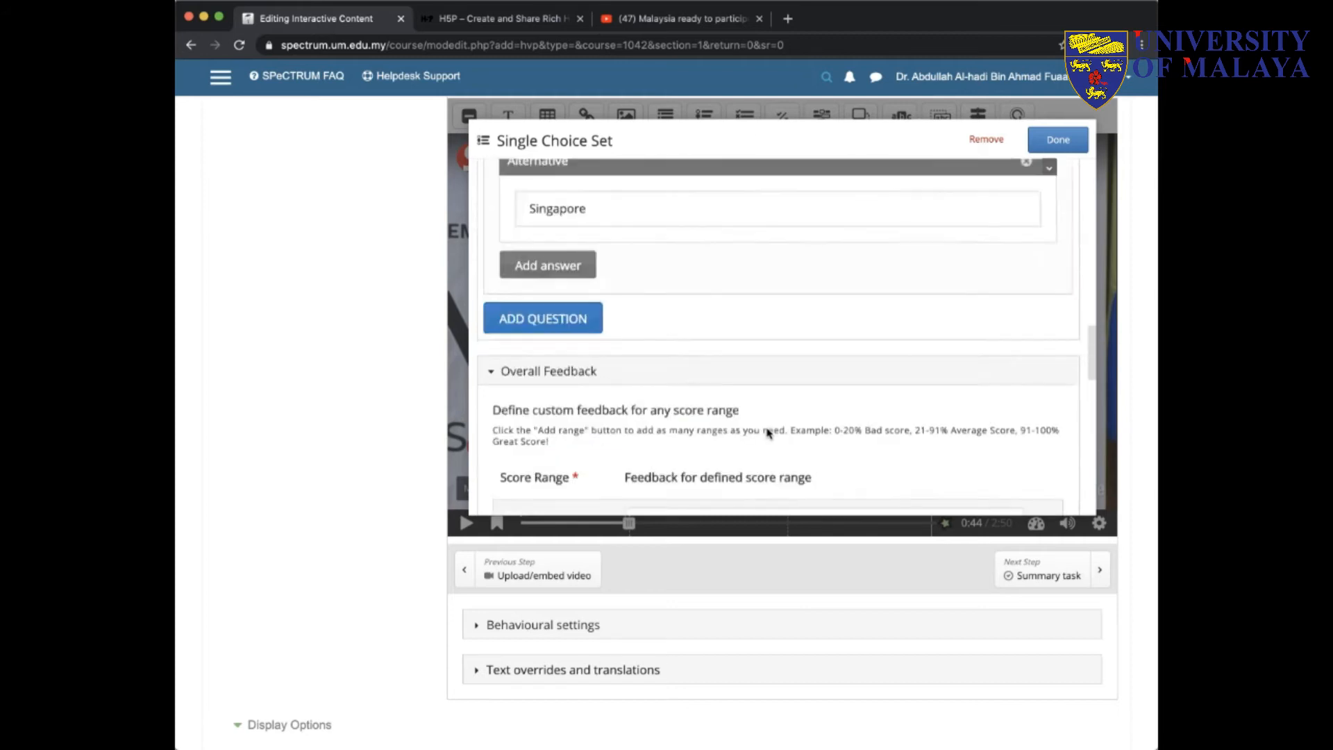
pyautogui.scroll(-1, 768, 433)
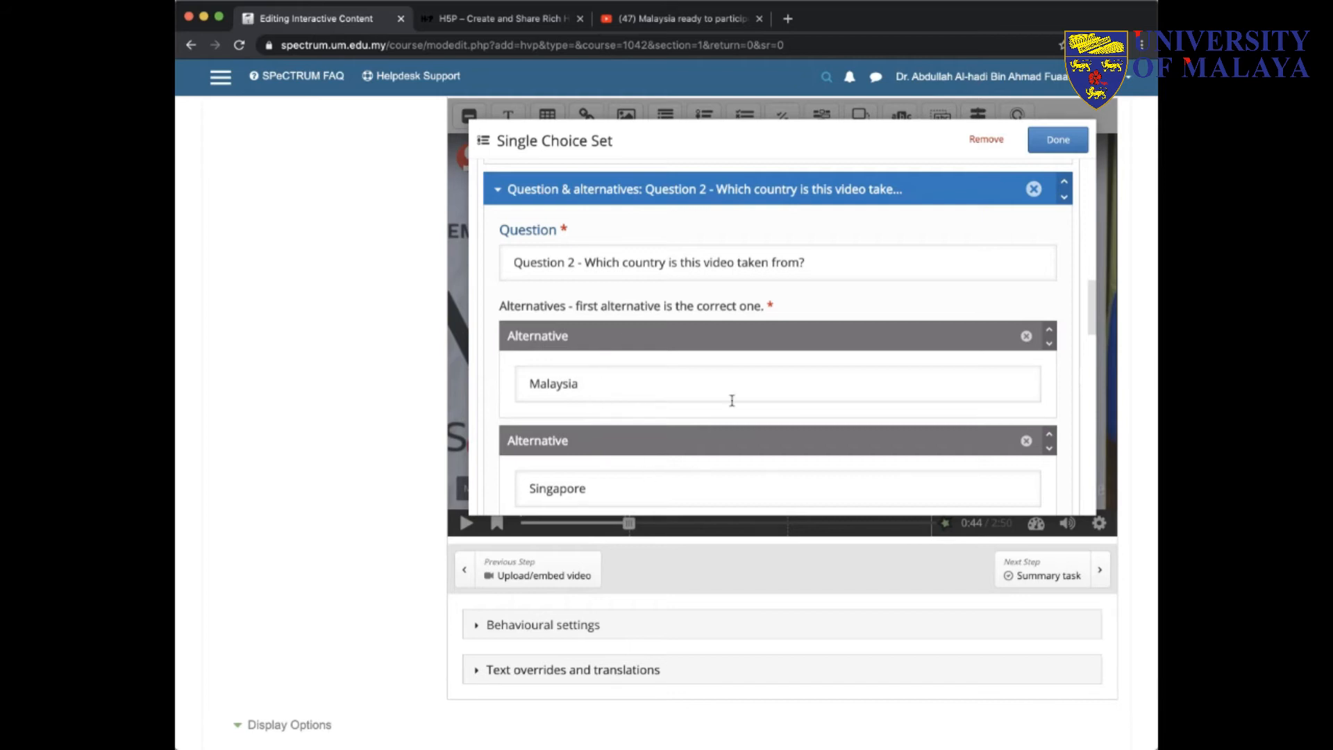
pyautogui.scroll(-2, 732, 400)
pyautogui.scroll(3, 731, 399)
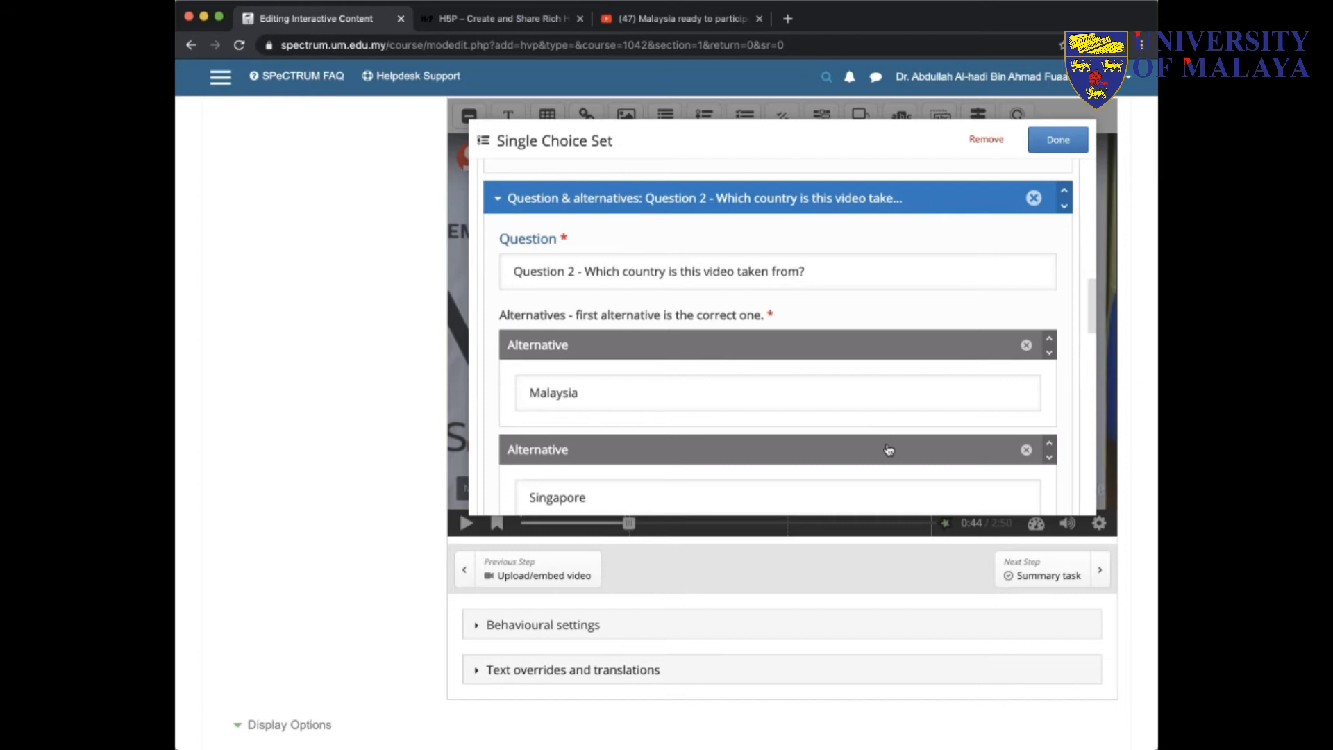
pyautogui.scroll(-3, 888, 449)
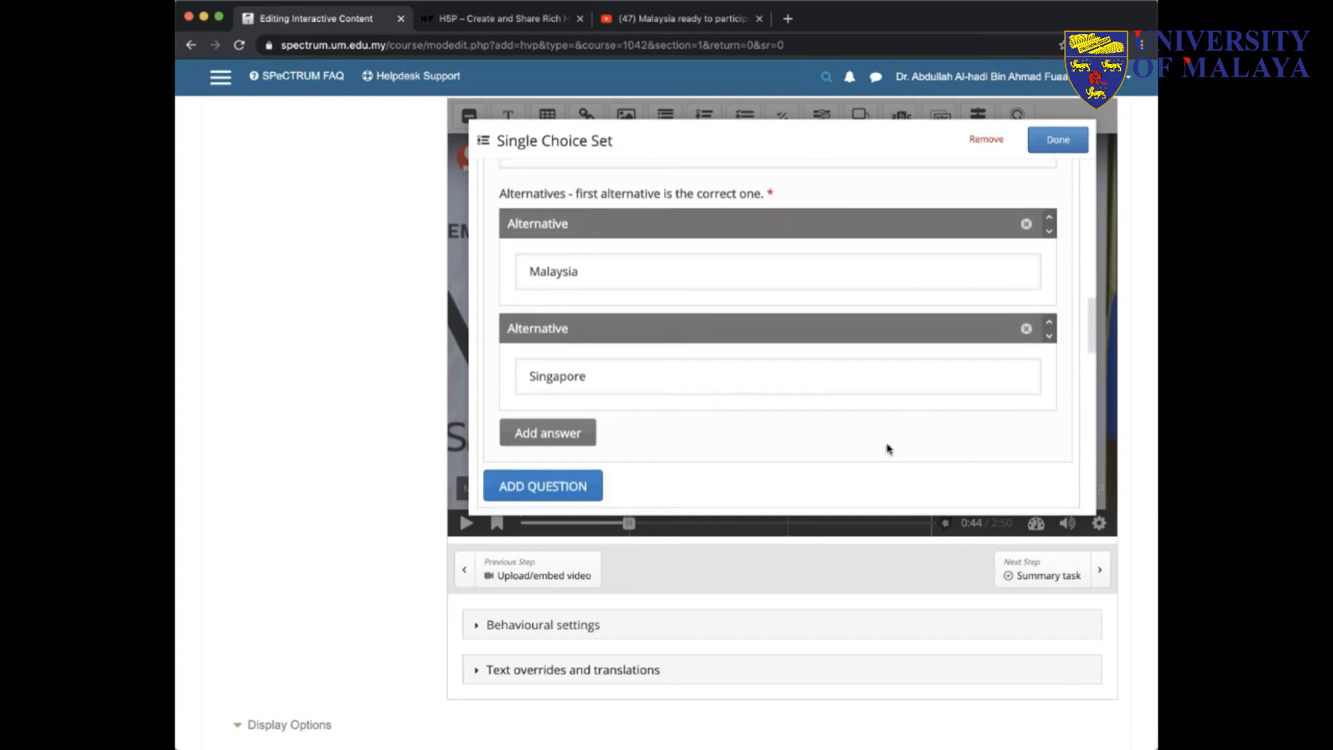
pyautogui.scroll(1, 1136, 331)
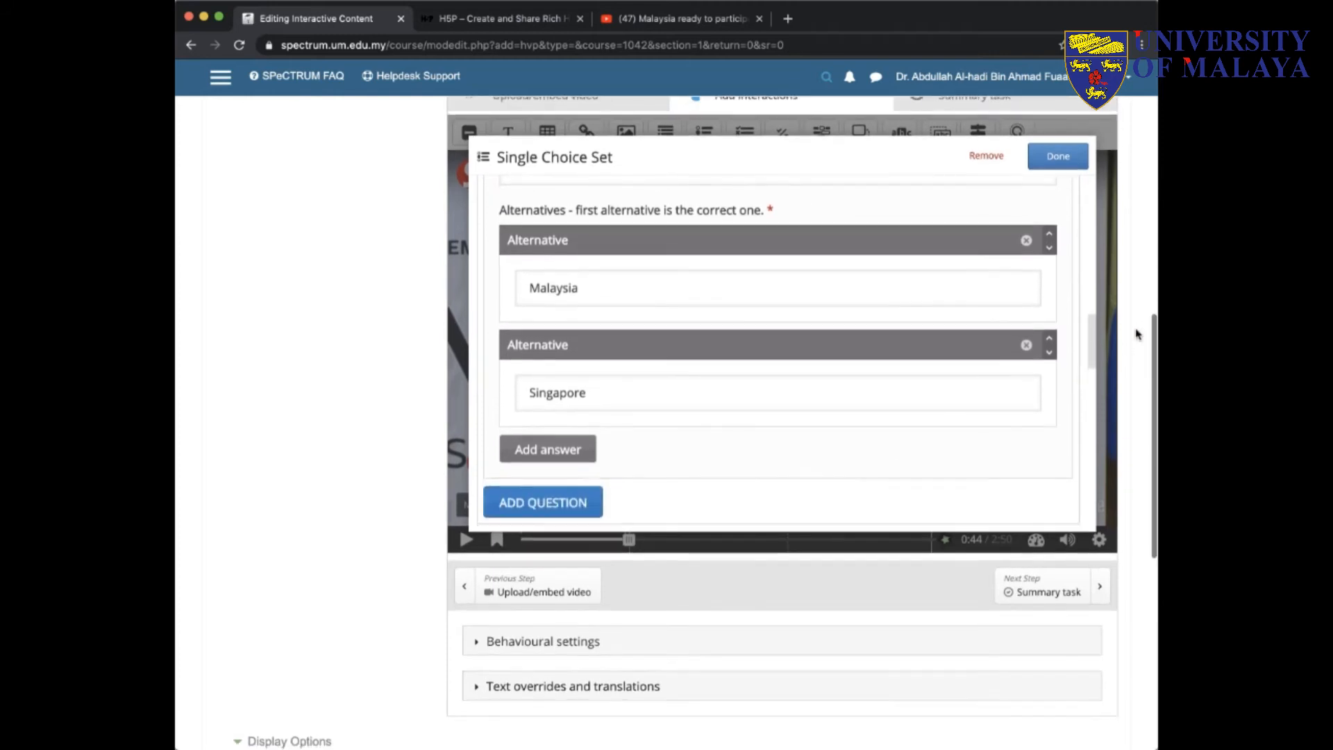
pyautogui.scroll(1, 1136, 334)
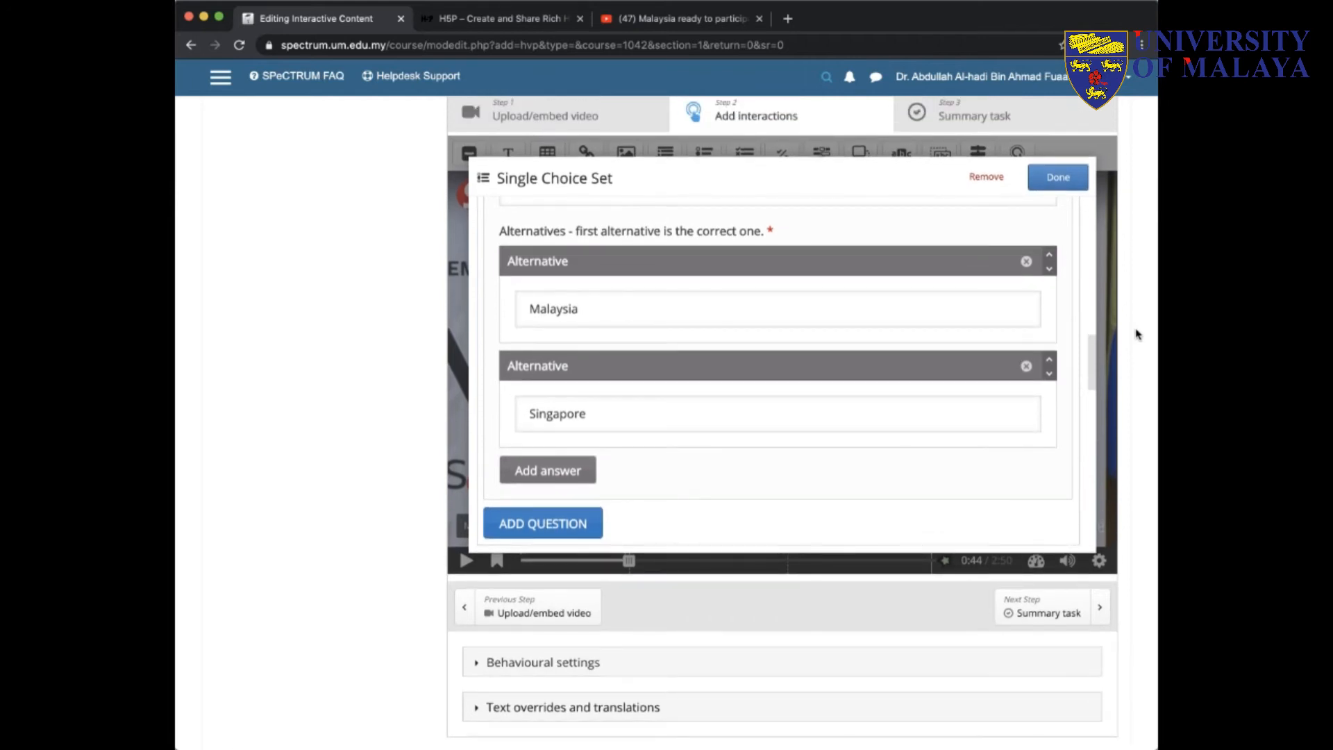
pyautogui.scroll(2, 1136, 334)
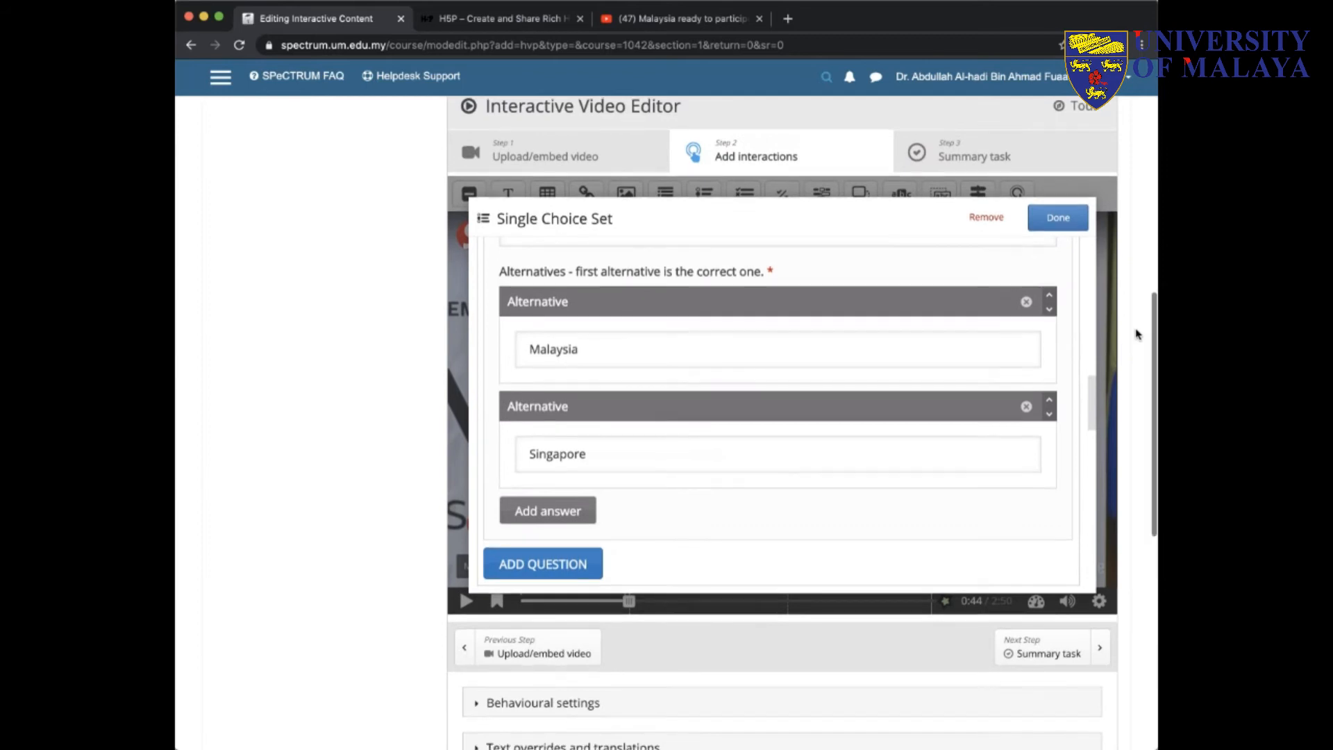
pyautogui.scroll(-3, 1136, 334)
pyautogui.scroll(-1, 1136, 334)
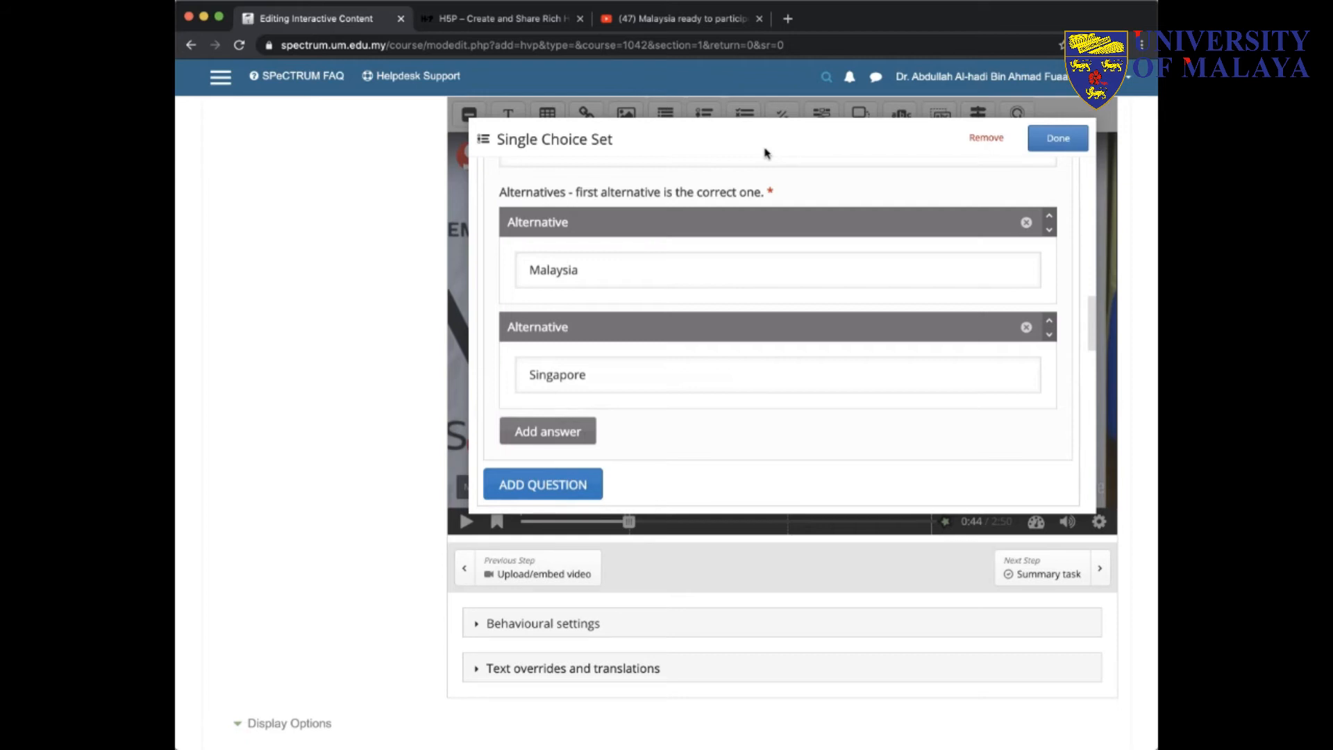
pyautogui.scroll(-1, 795, 232)
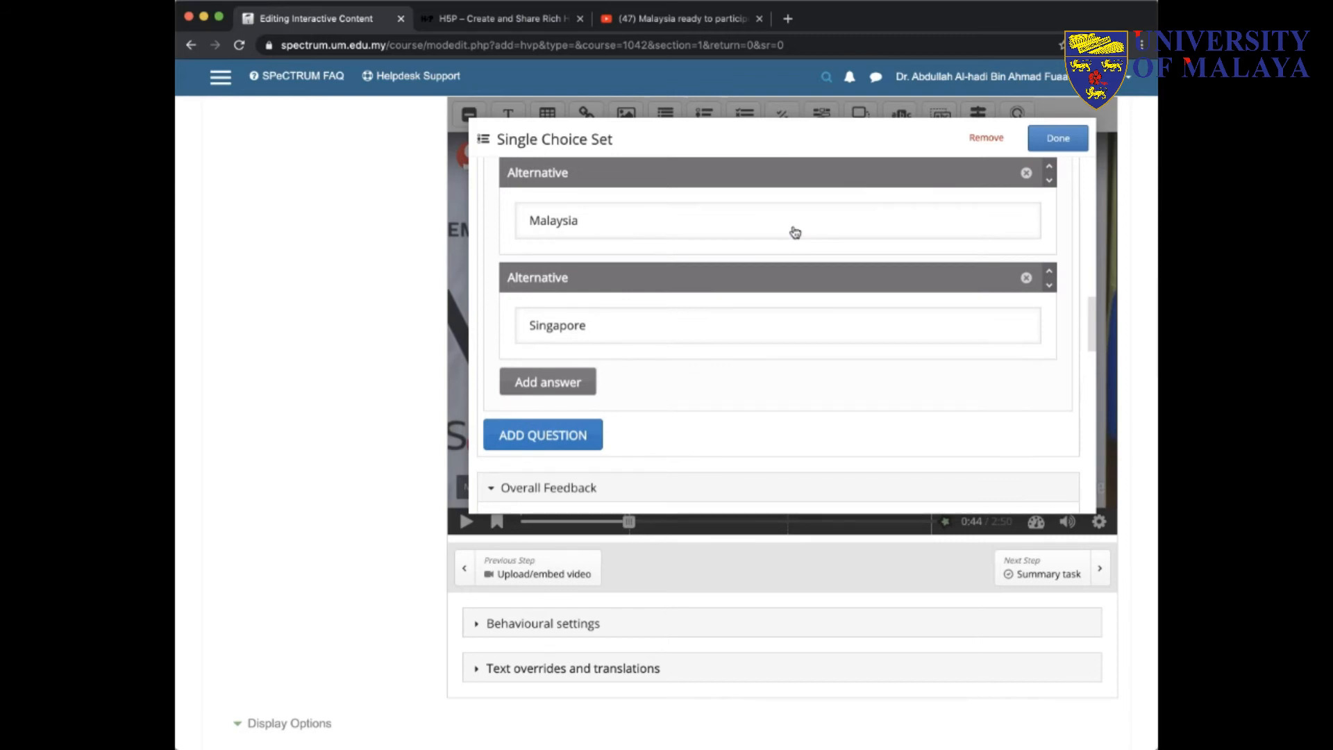
pyautogui.scroll(-10, 795, 232)
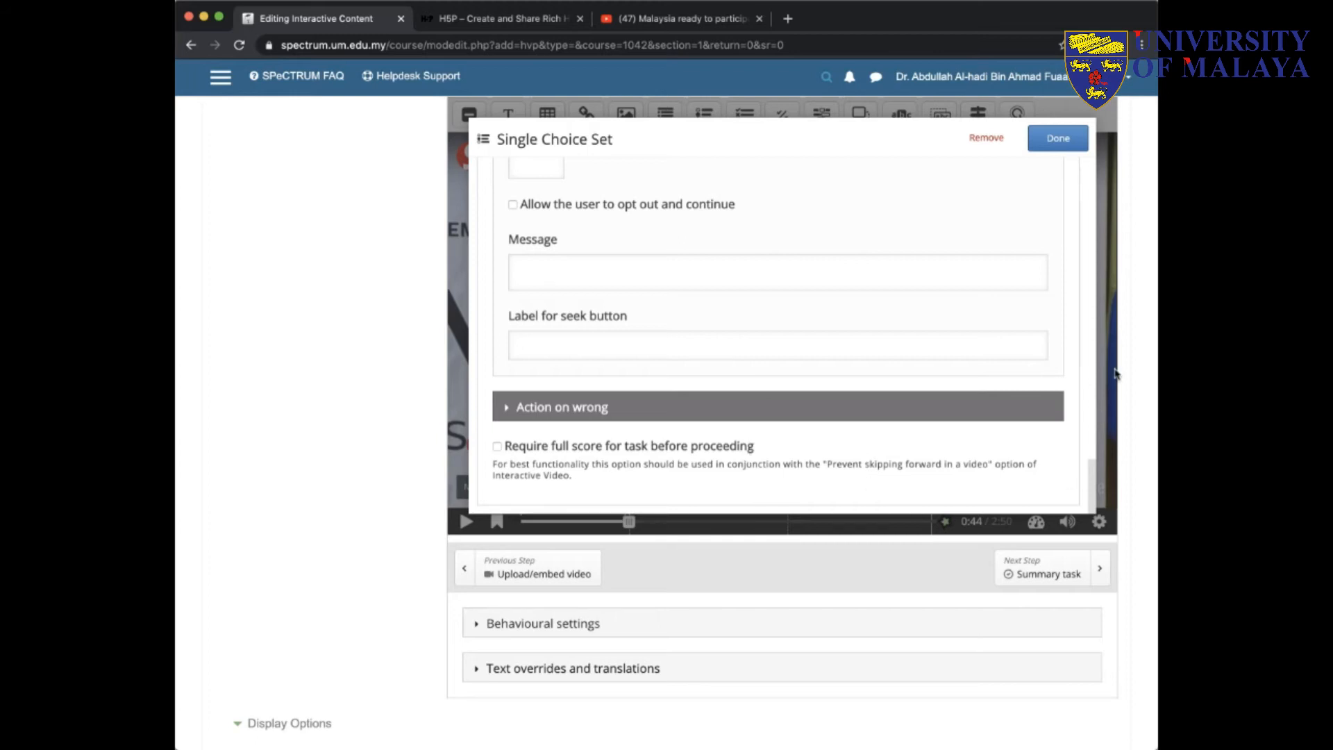
pyautogui.scroll(2, 1116, 374)
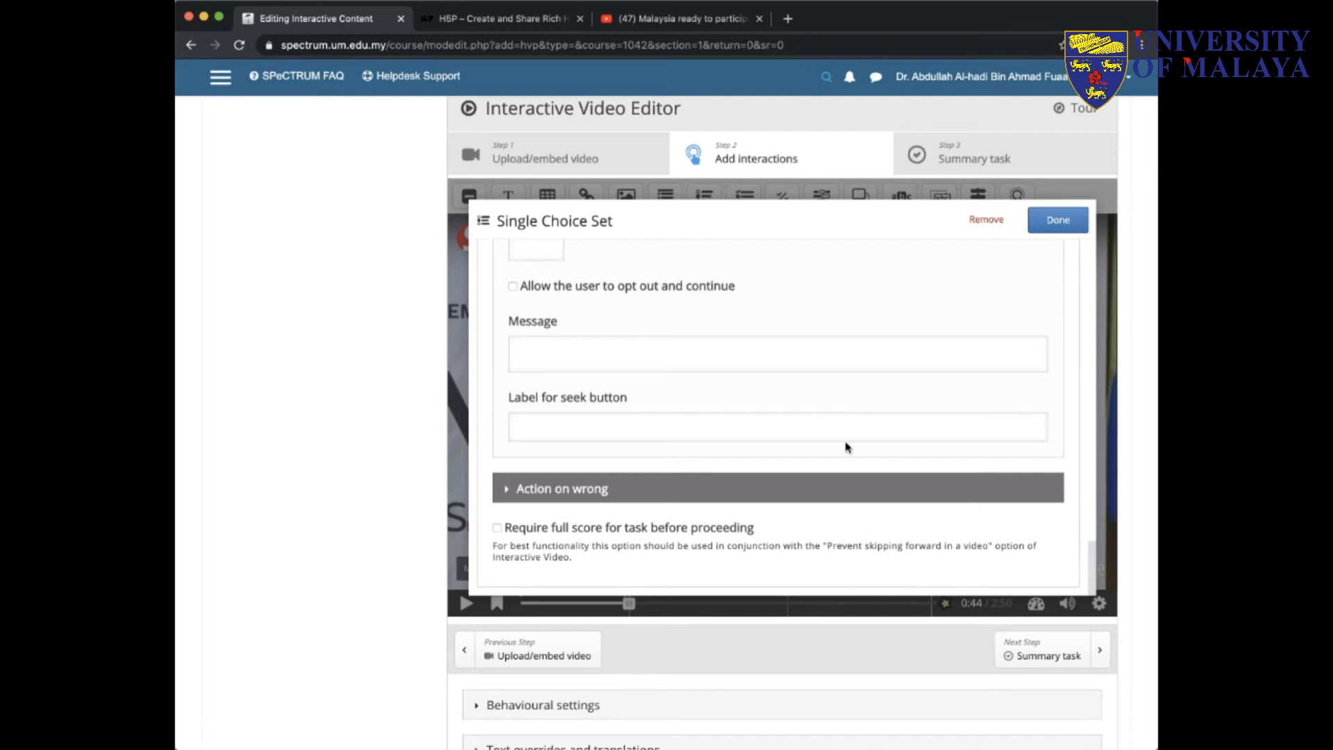
pyautogui.scroll(3, 845, 444)
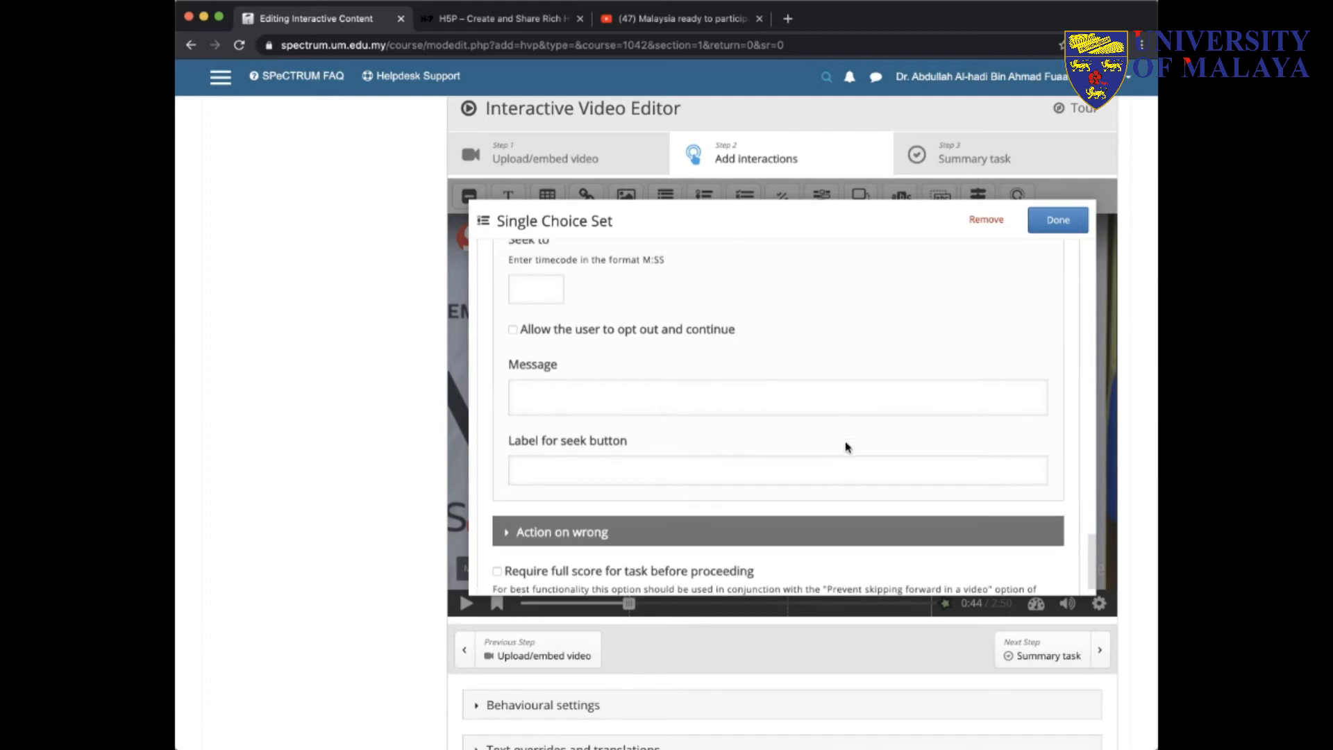
pyautogui.scroll(5, 845, 442)
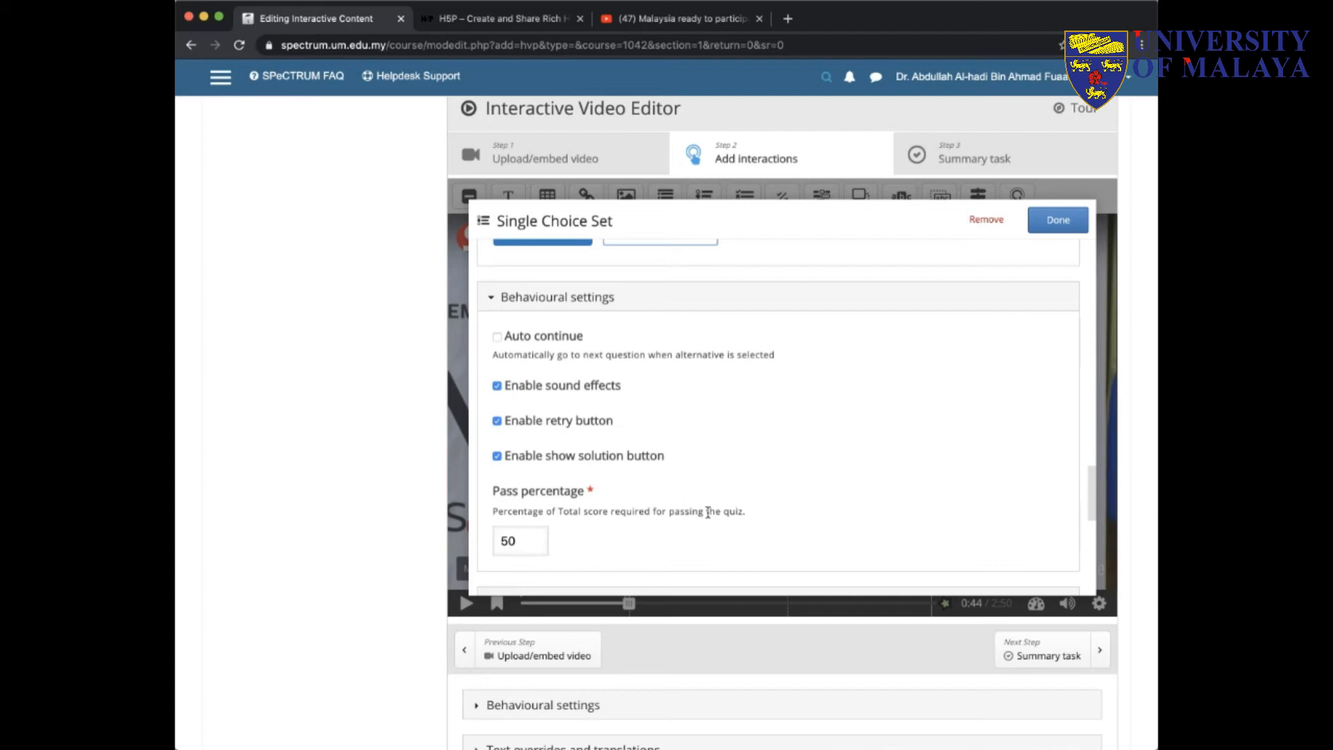
# Step: Turn on the Single Choice Set's requirement of a full score before proceeding, and check its effect on the behavioural settings
pyautogui.scroll(-10, 709, 513)
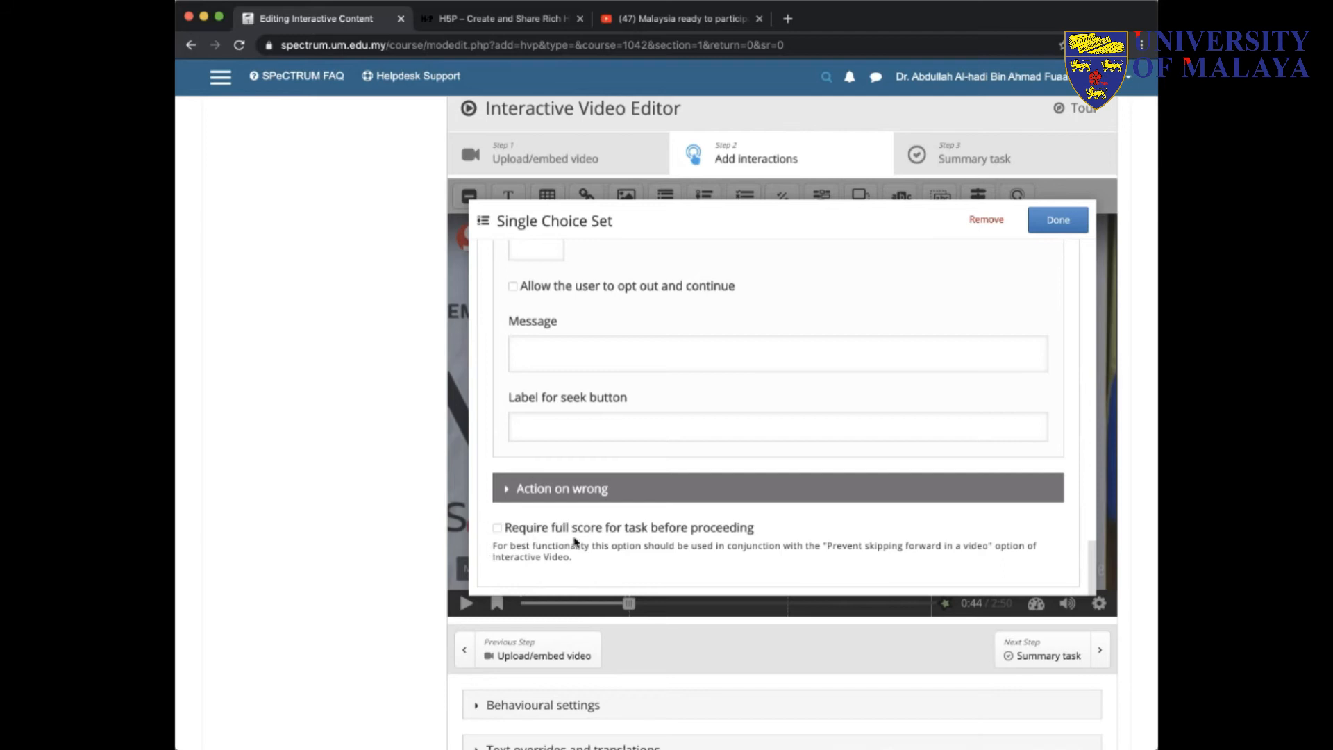
pyautogui.click(497, 529)
pyautogui.scroll(4, 540, 390)
pyautogui.scroll(3, 539, 389)
pyautogui.scroll(-1, 538, 390)
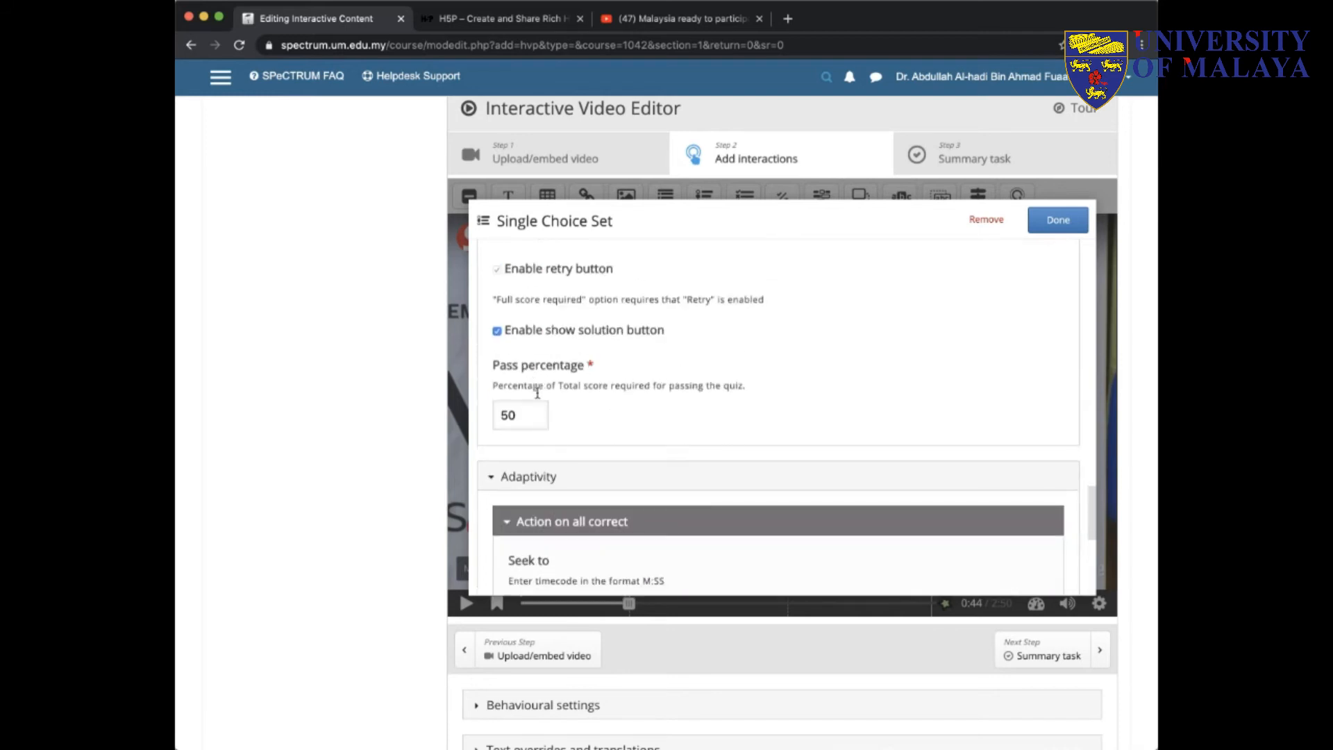
pyautogui.scroll(-5, 541, 506)
pyautogui.scroll(3, 535, 430)
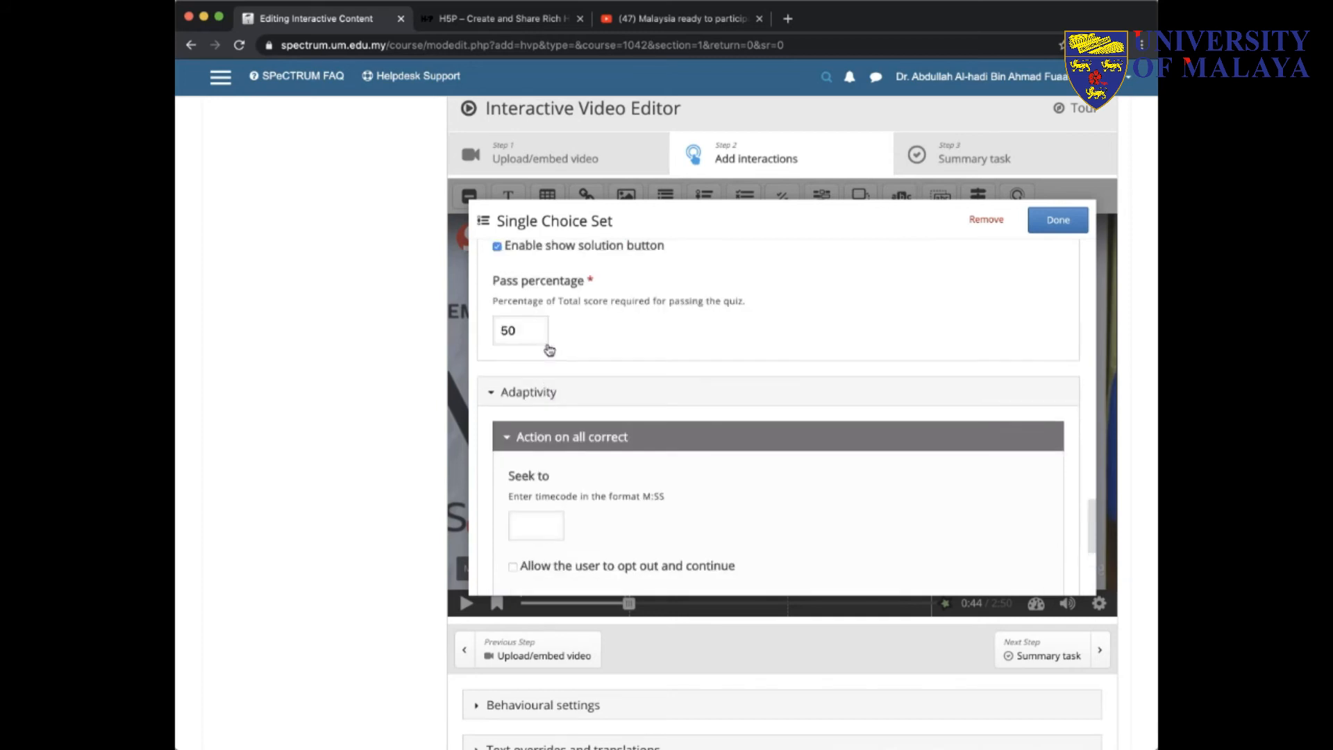
# Step: Set the Single Choice Set's pass percentage to 100
pyautogui.doubleClick(530, 332)
pyautogui.write('100')
pyautogui.scroll(-5, 655, 345)
pyautogui.scroll(4, 656, 340)
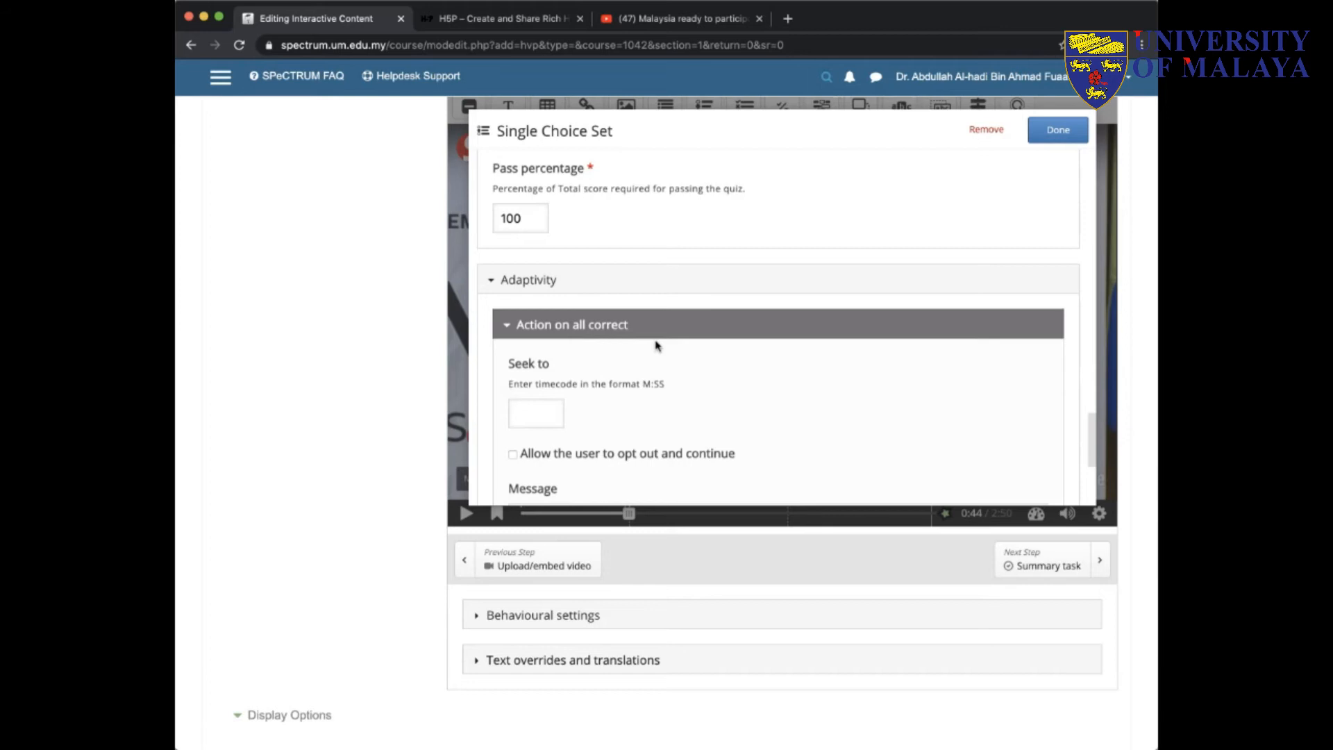
# Step: Turn off the requirement of a full score before proceeding and save the Single Choice Set
pyautogui.scroll(-5, 656, 345)
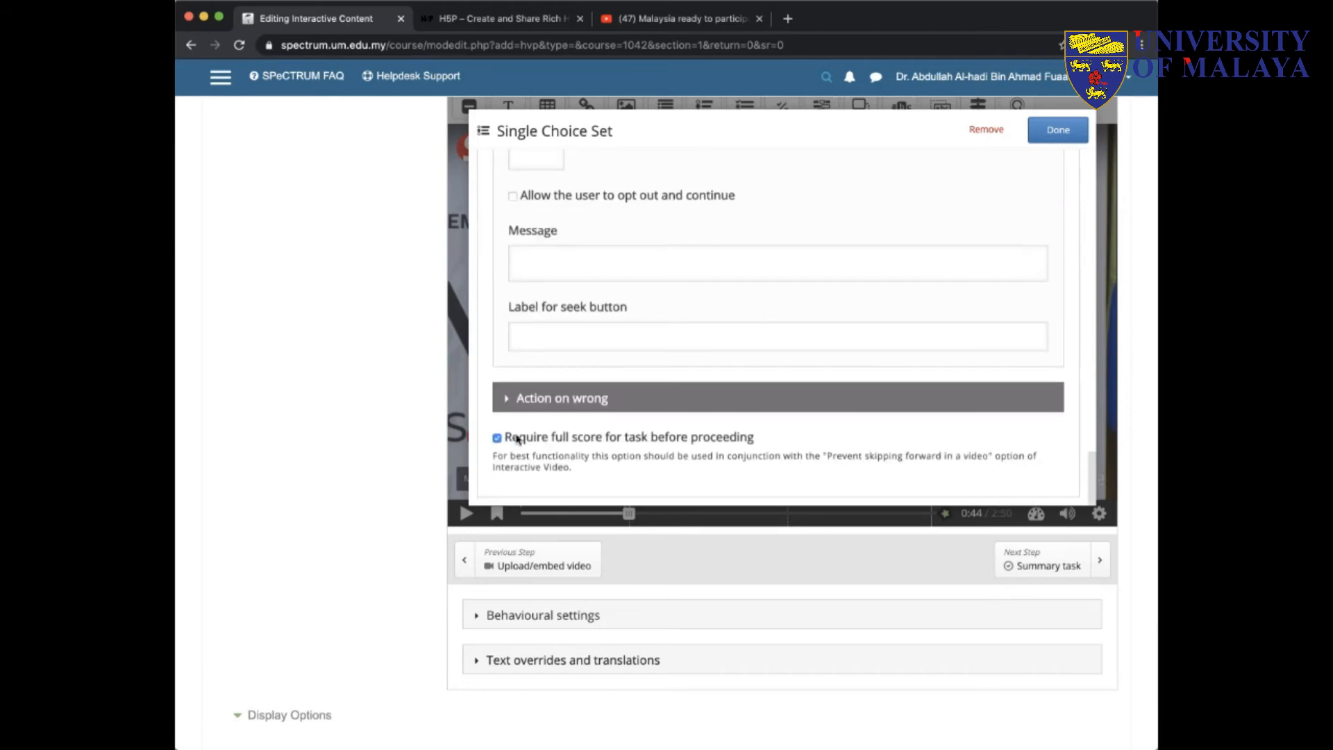
pyautogui.click(497, 438)
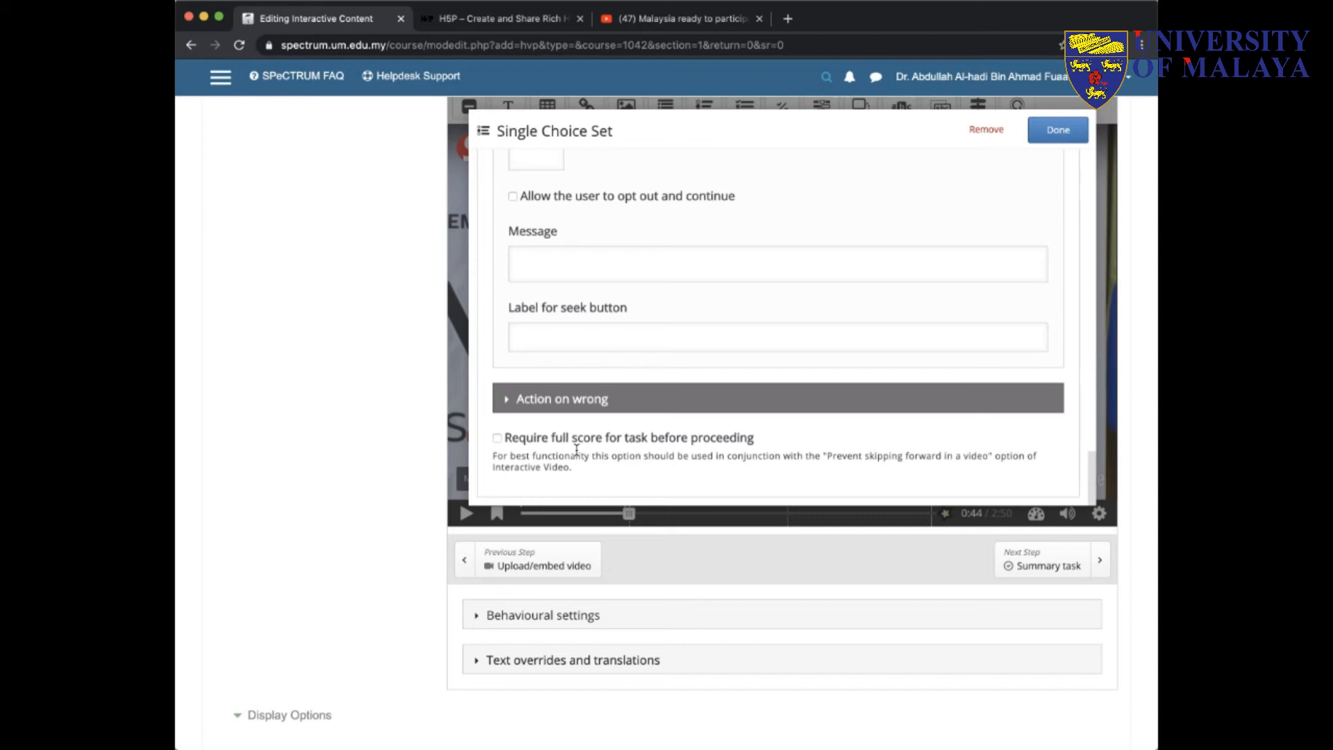
pyautogui.click(1073, 143)
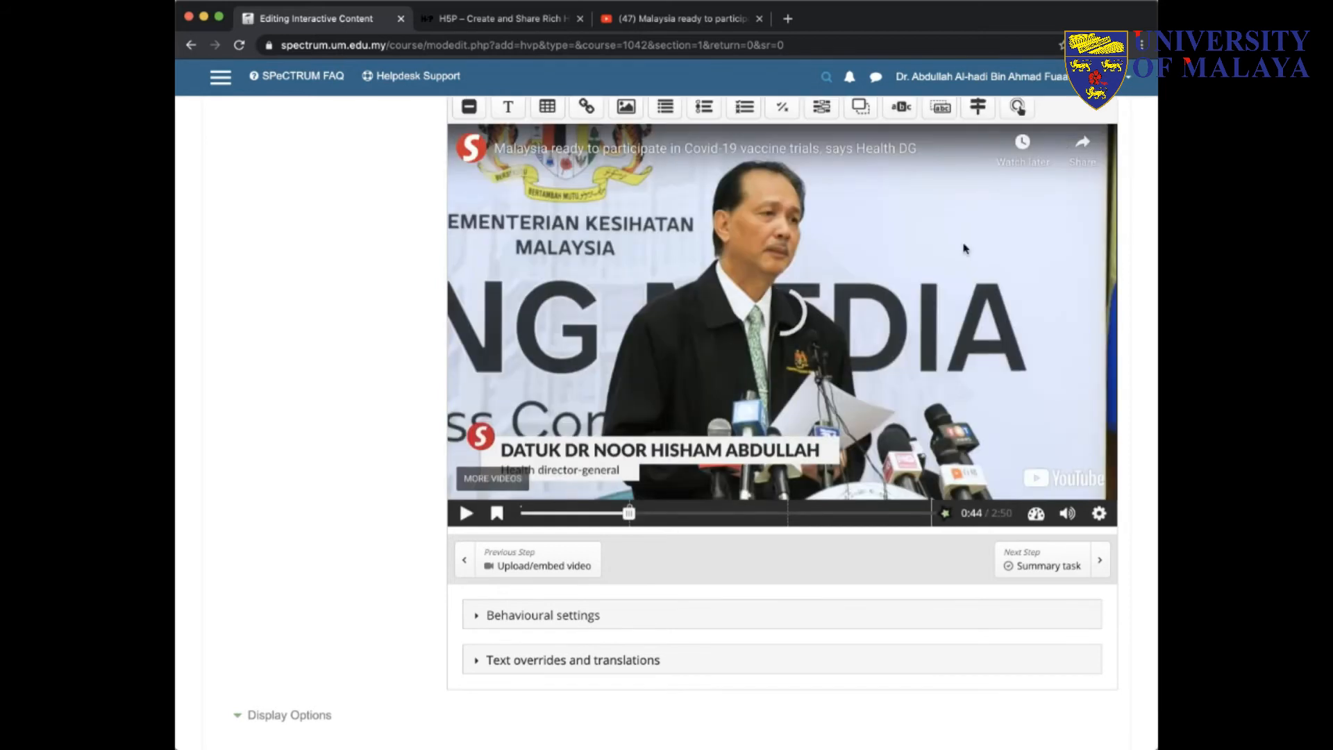
# Step: Show the single choice quiz on the video at 0:46, move it to the upper-left corner and enlarge it to nearly fill the frame
pyautogui.scroll(2, 1131, 262)
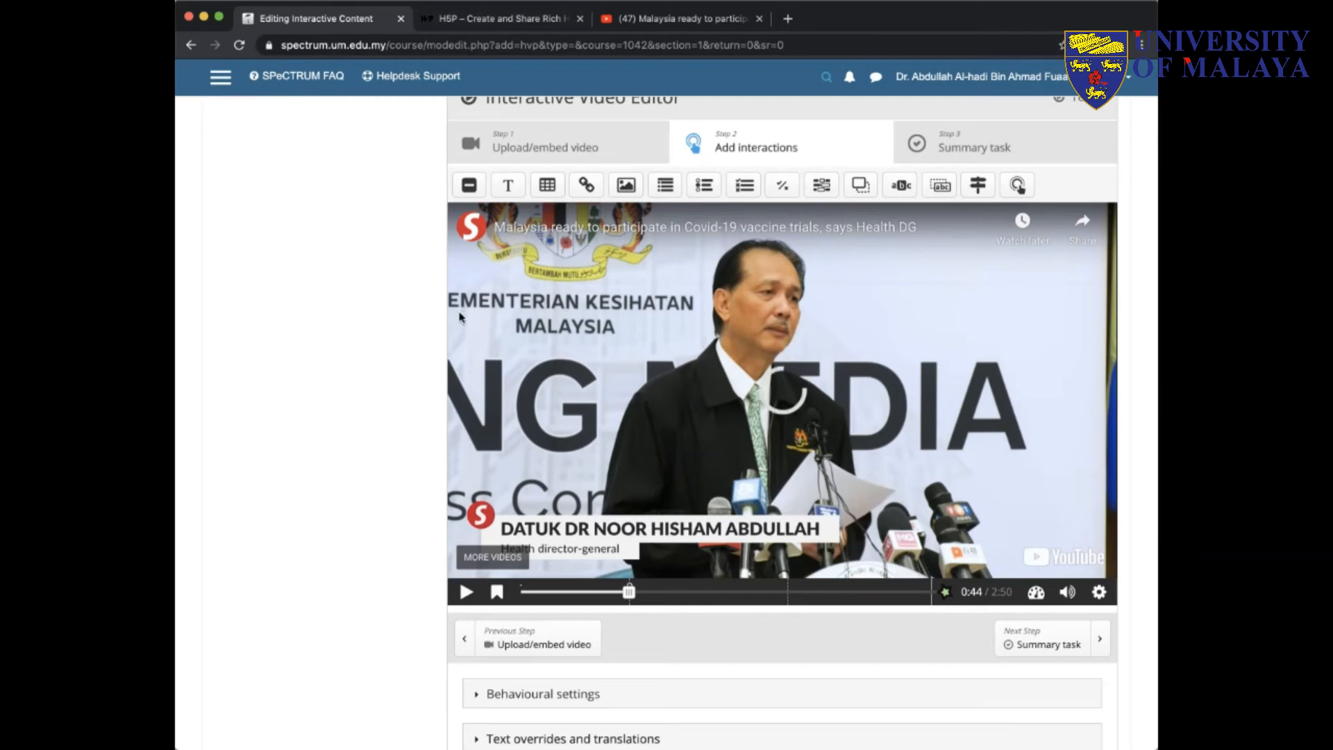
pyautogui.scroll(1, 405, 316)
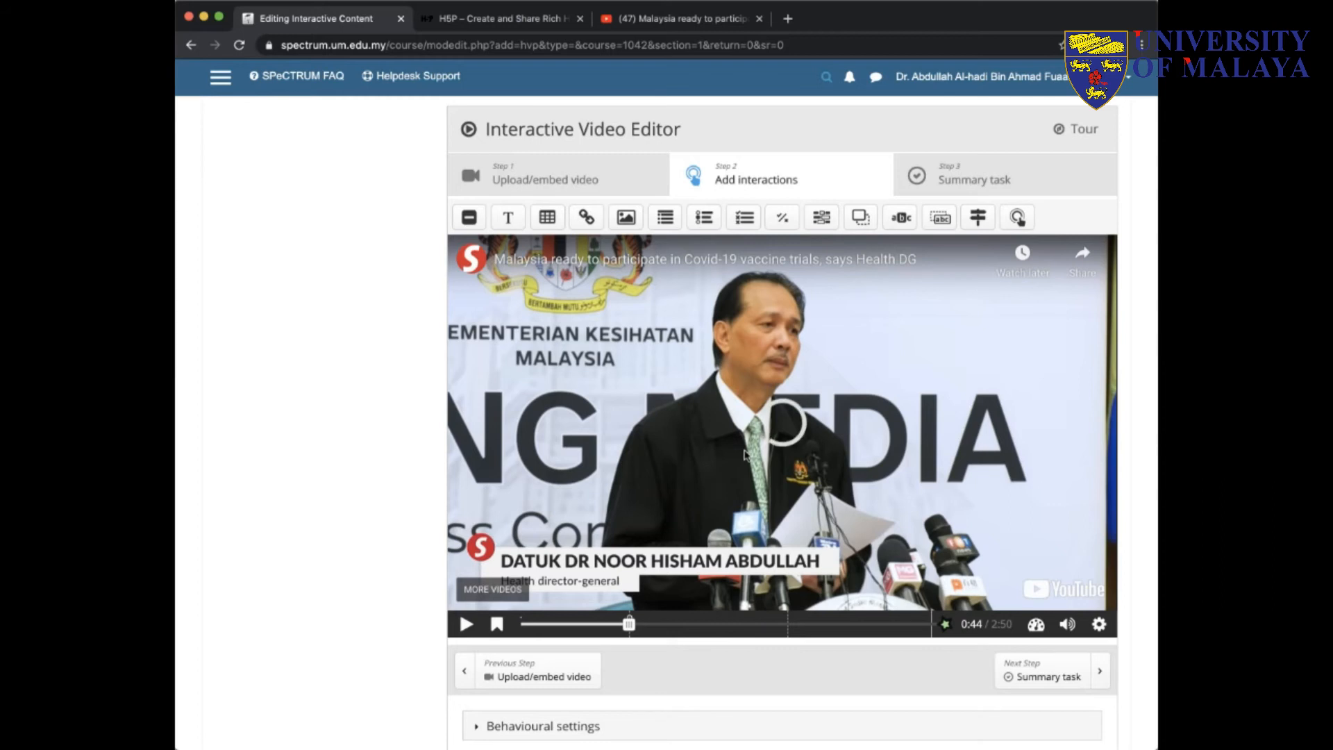
pyautogui.click(632, 630)
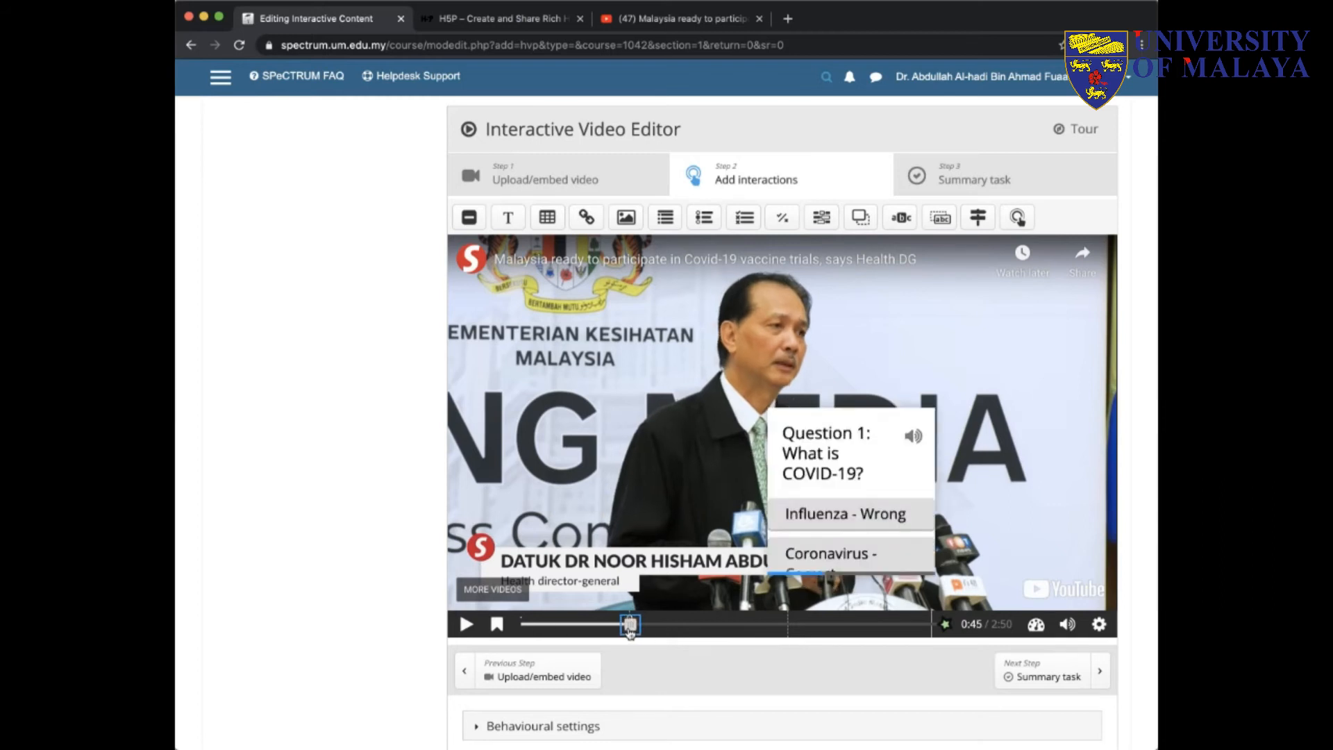
pyautogui.click(880, 467)
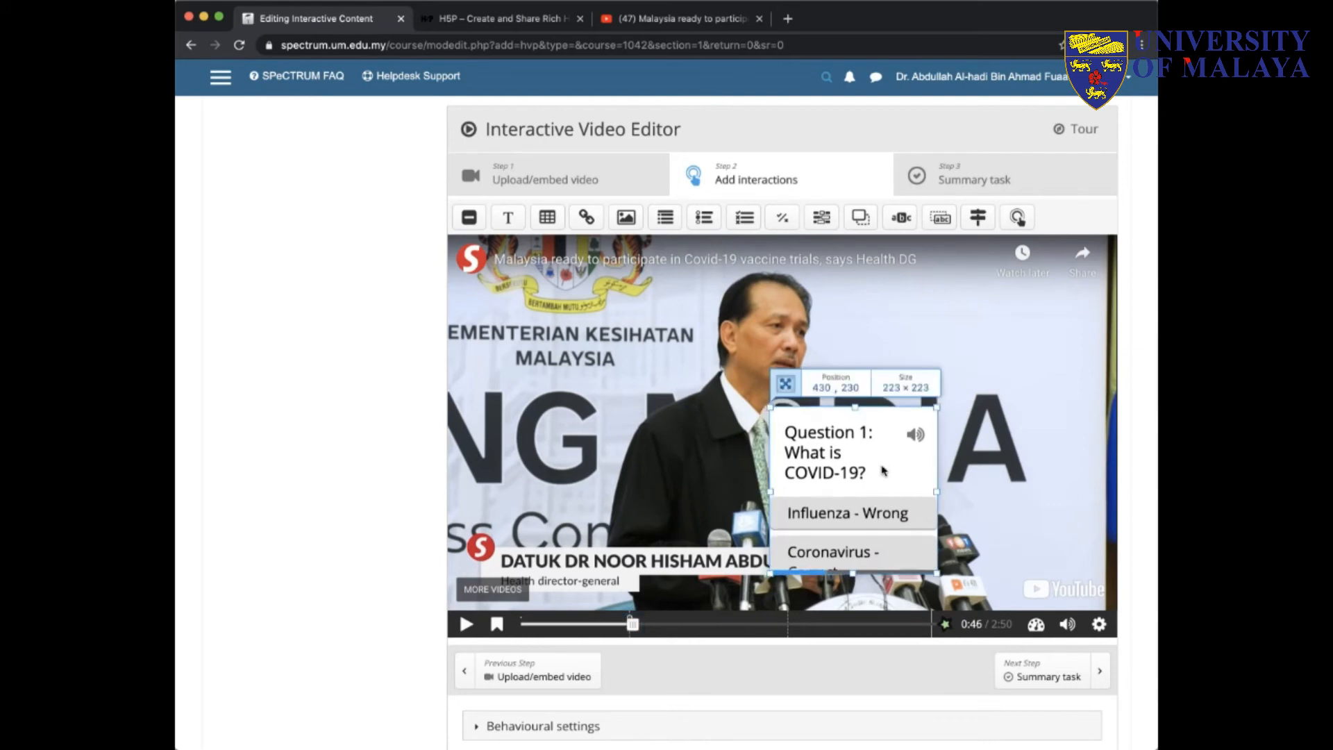
pyautogui.click(671, 417)
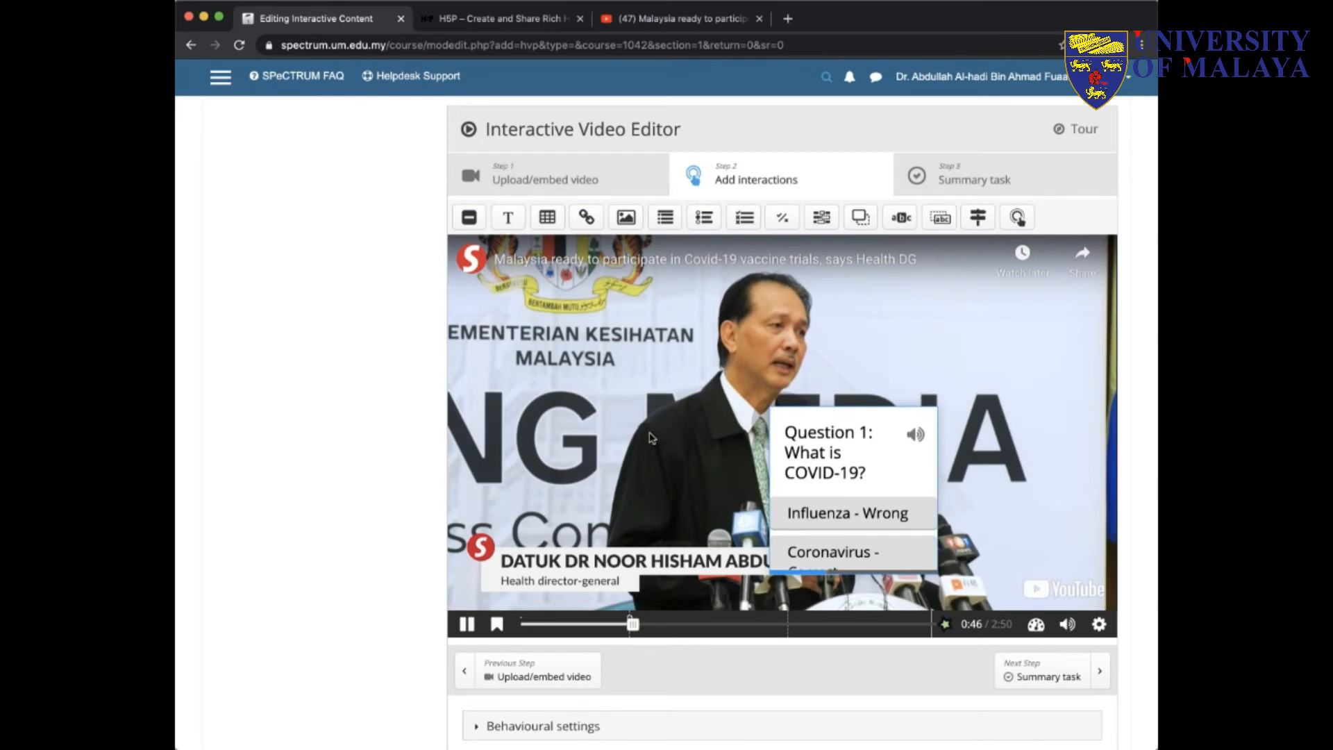
pyautogui.click(653, 437)
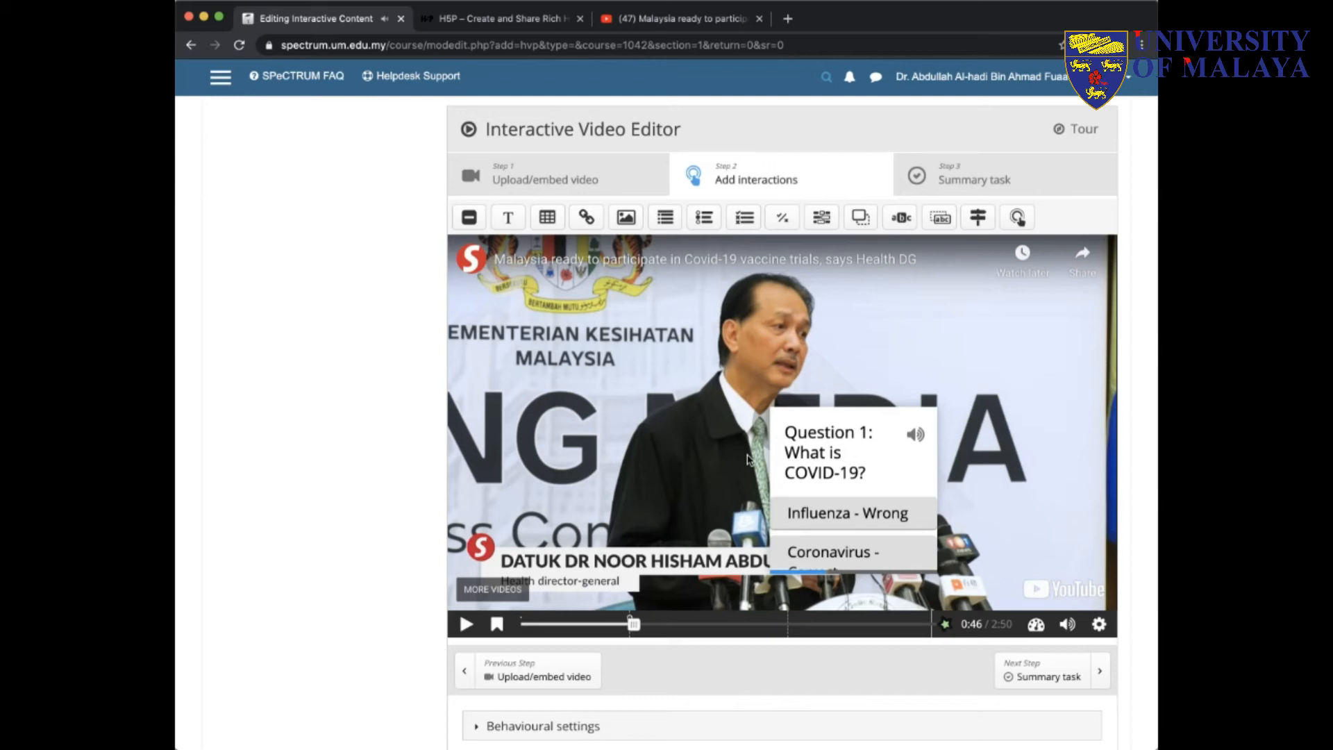
pyautogui.moveTo(790, 480); pyautogui.dragTo(647, 448)
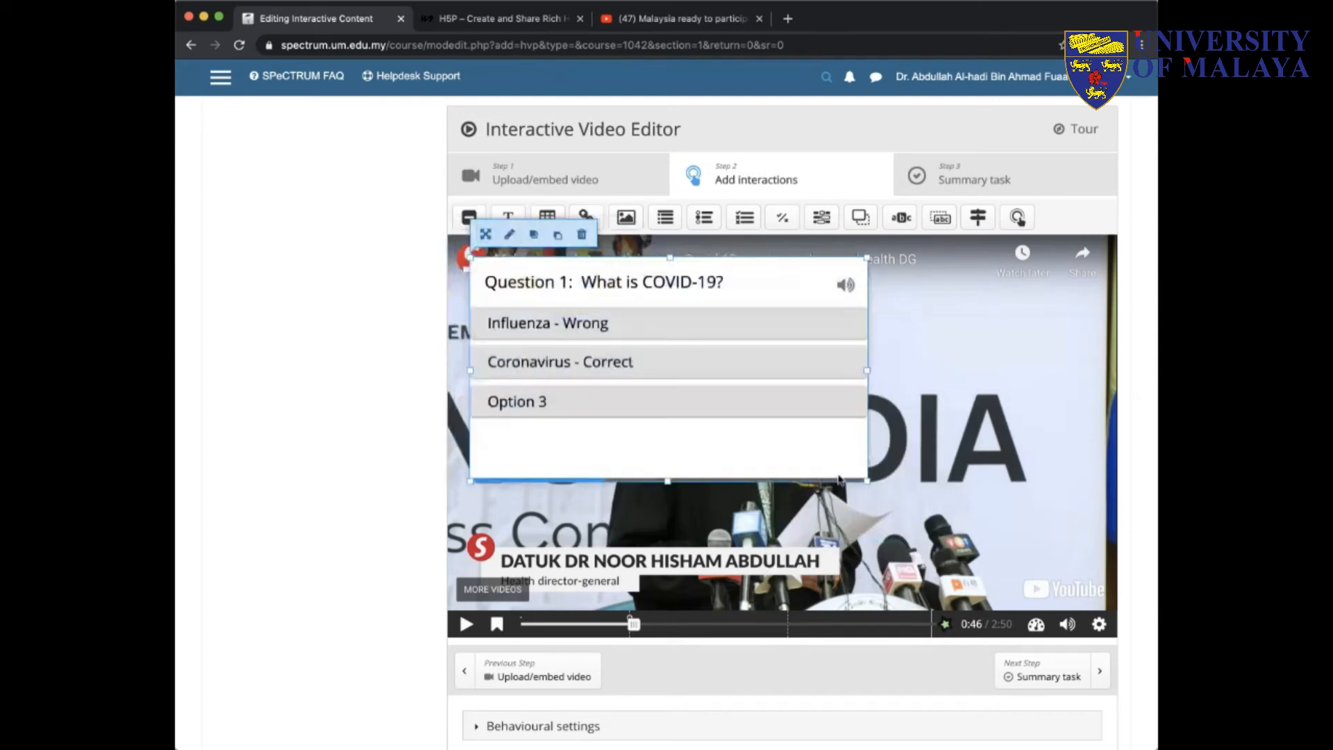
pyautogui.moveTo(867, 483); pyautogui.dragTo(1092, 601)
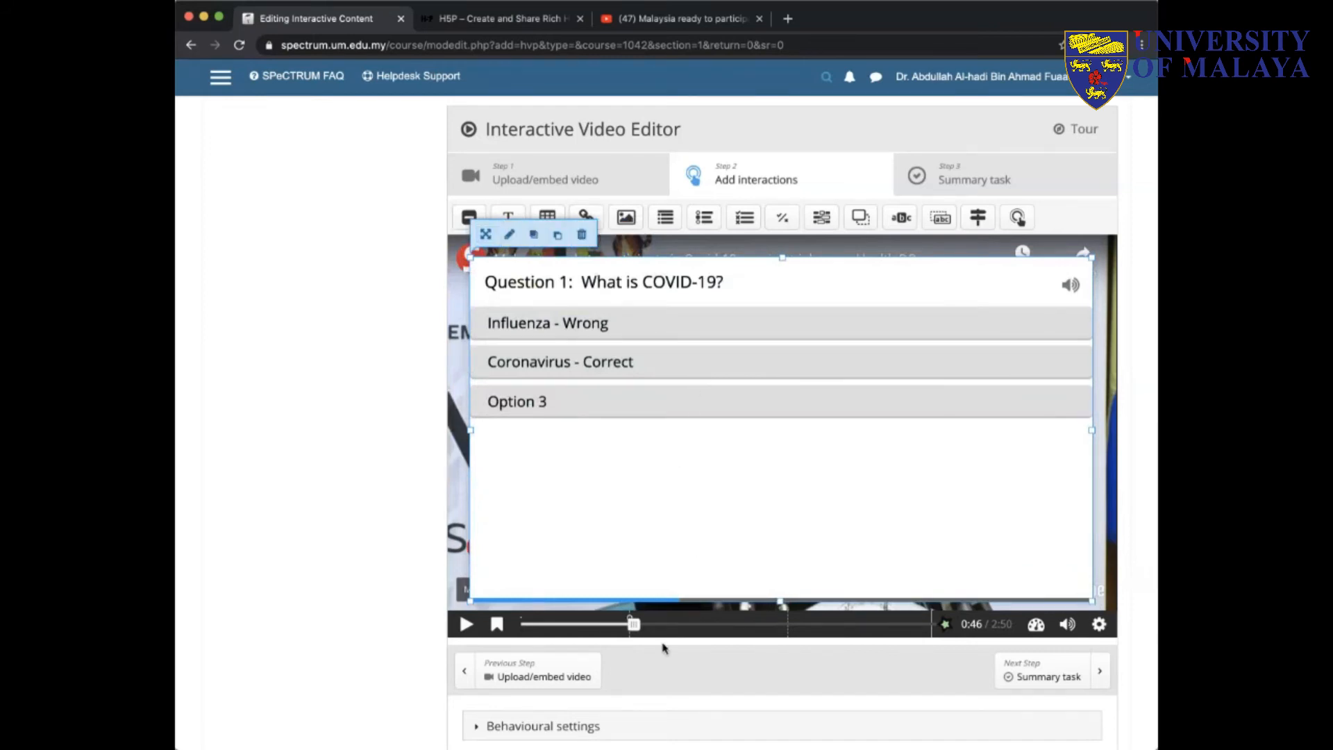
# Step: Advance the video to its end at 2:50 and open the Summary task step, dismissing the introductory notice
pyautogui.click(635, 626)
pyautogui.moveTo(635, 626); pyautogui.dragTo(931, 624)
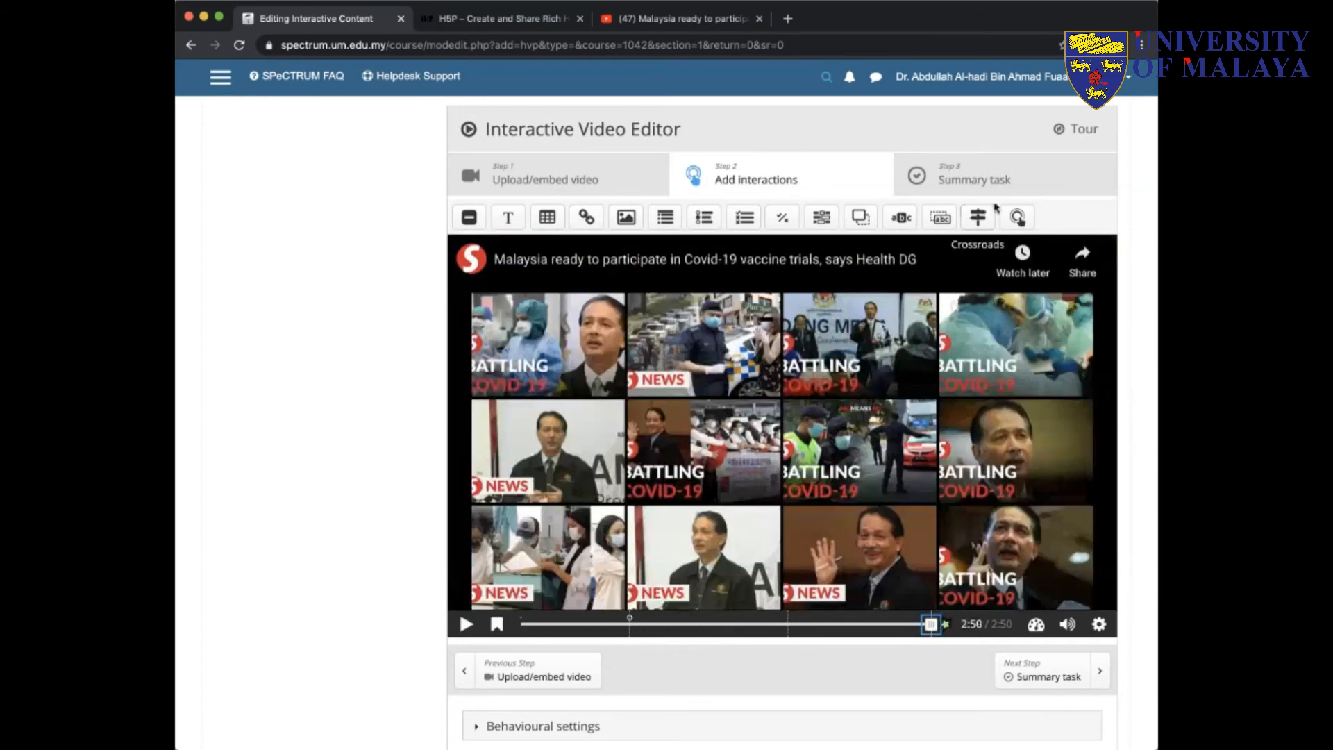
pyautogui.scroll(-1, 1013, 389)
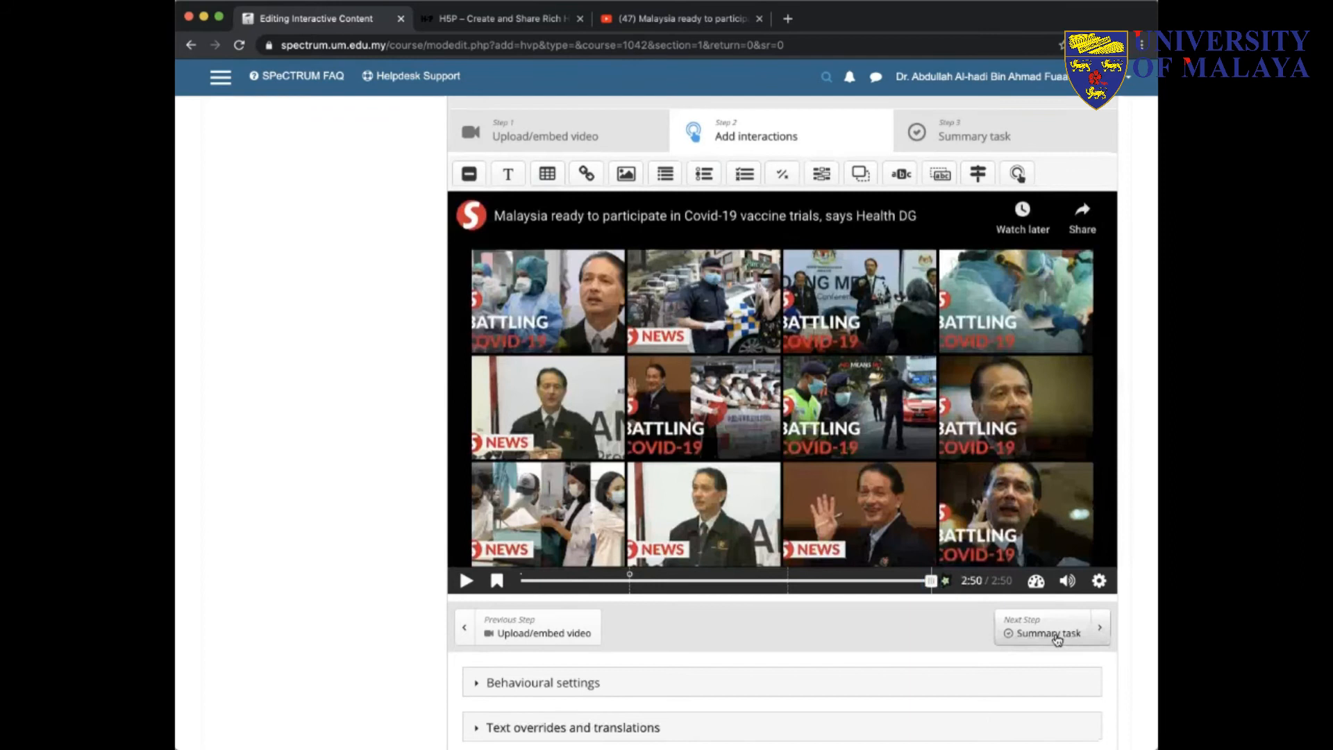
pyautogui.click(1050, 634)
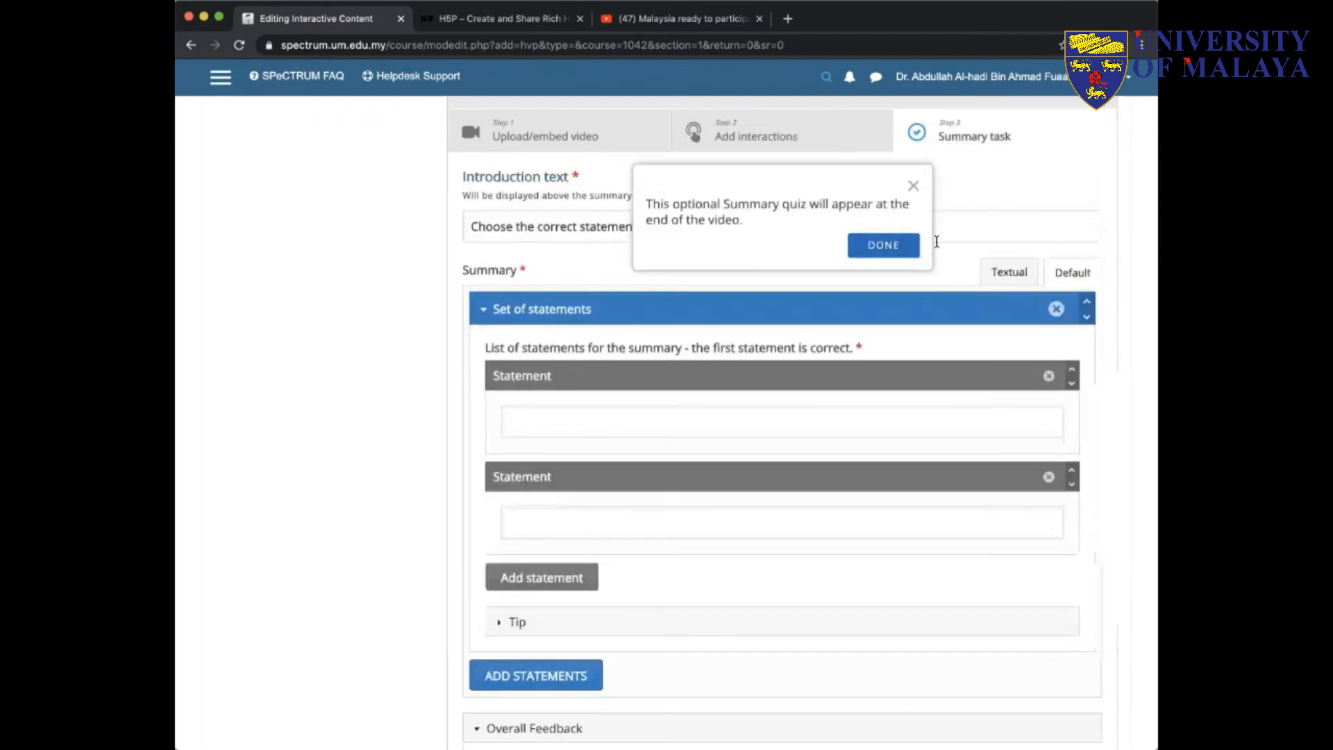
pyautogui.click(886, 249)
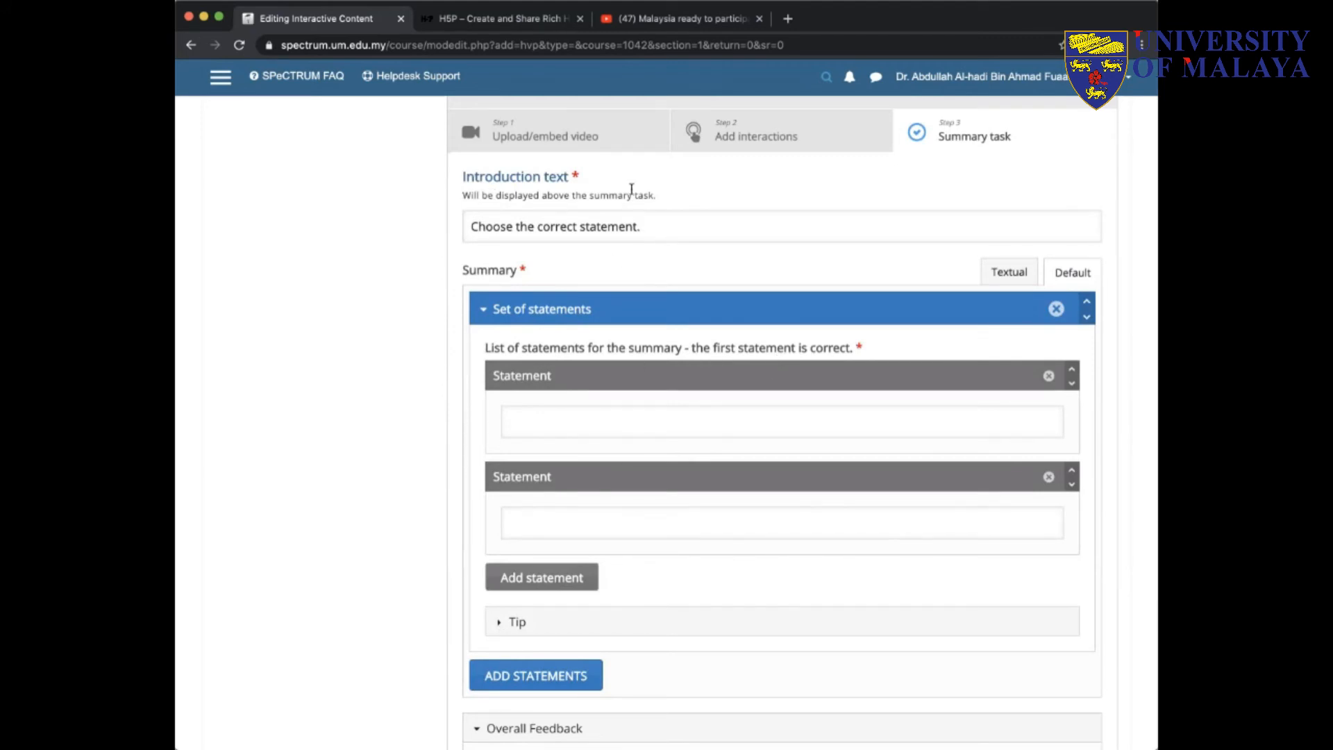
# Step: Fill the summary task's set of statements with "Correct" as the first statement and "Wrong" as the second
pyautogui.click(680, 228)
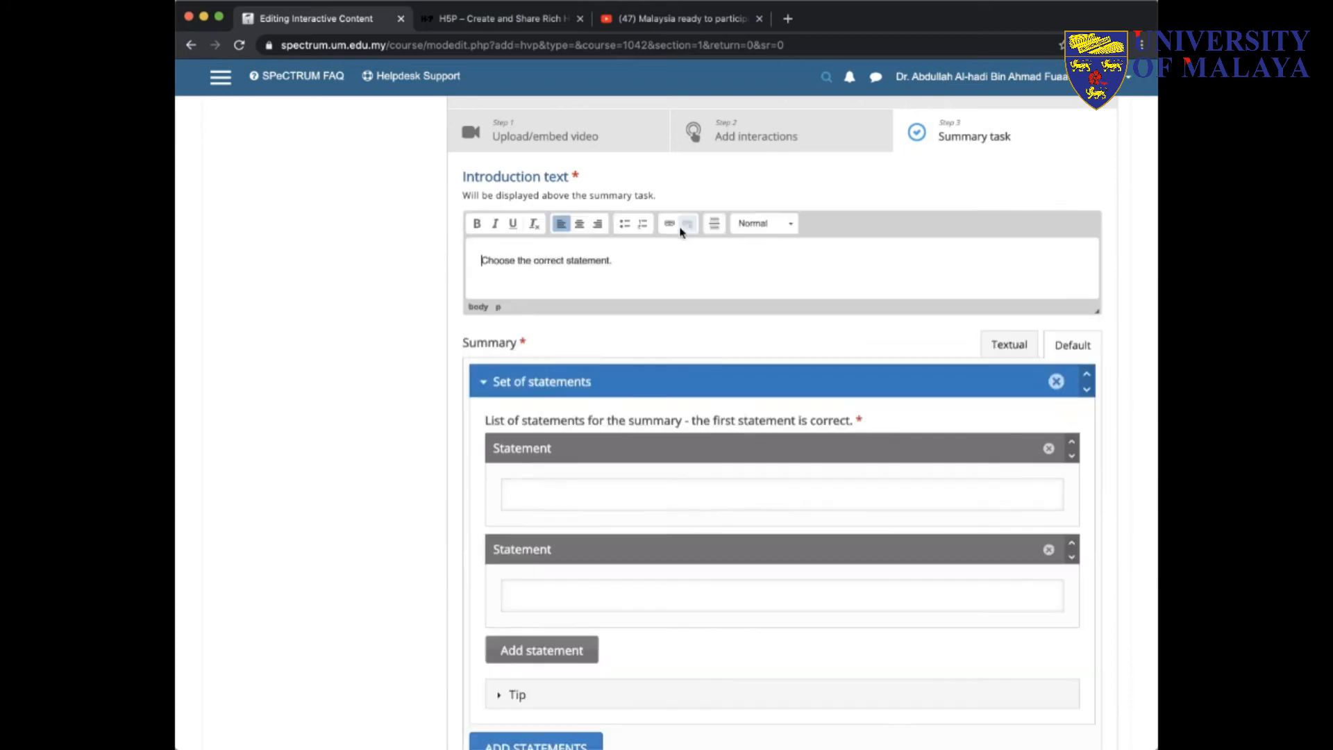
pyautogui.scroll(-2, 684, 348)
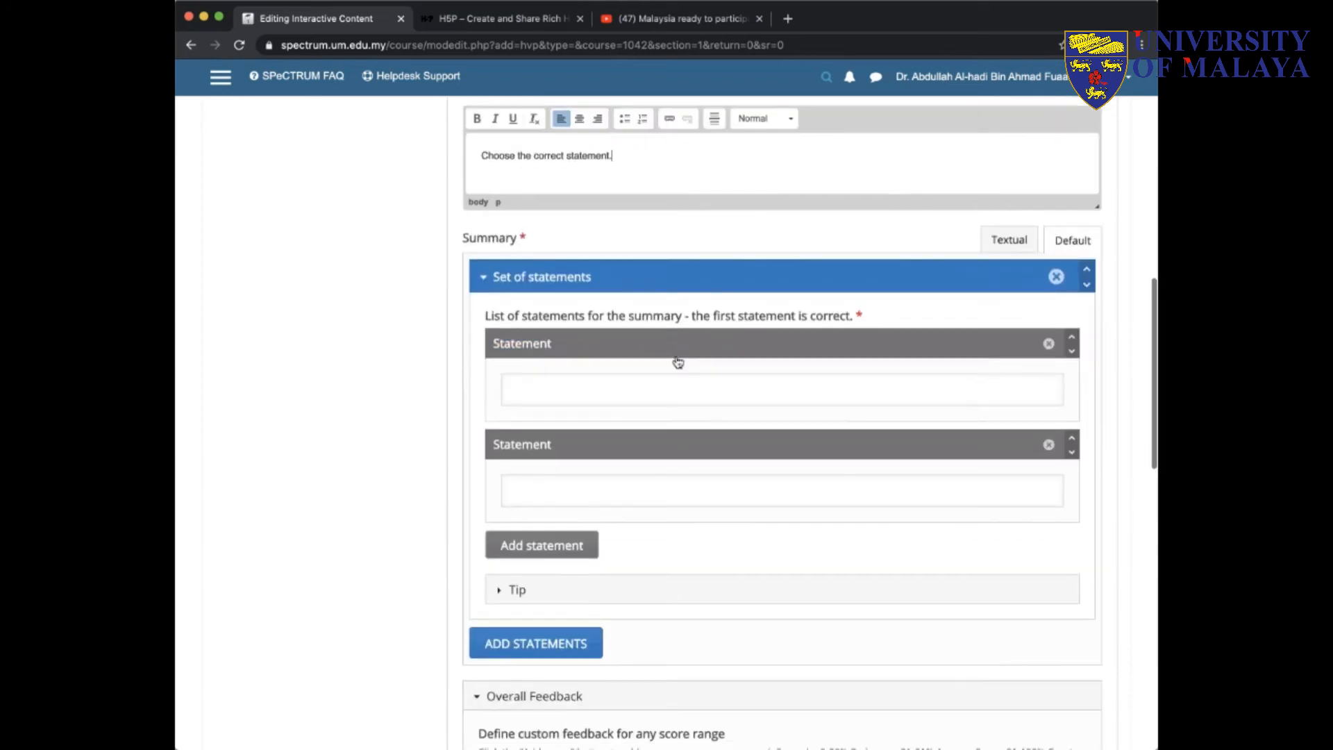
pyautogui.click(667, 381)
pyautogui.write('Correct')
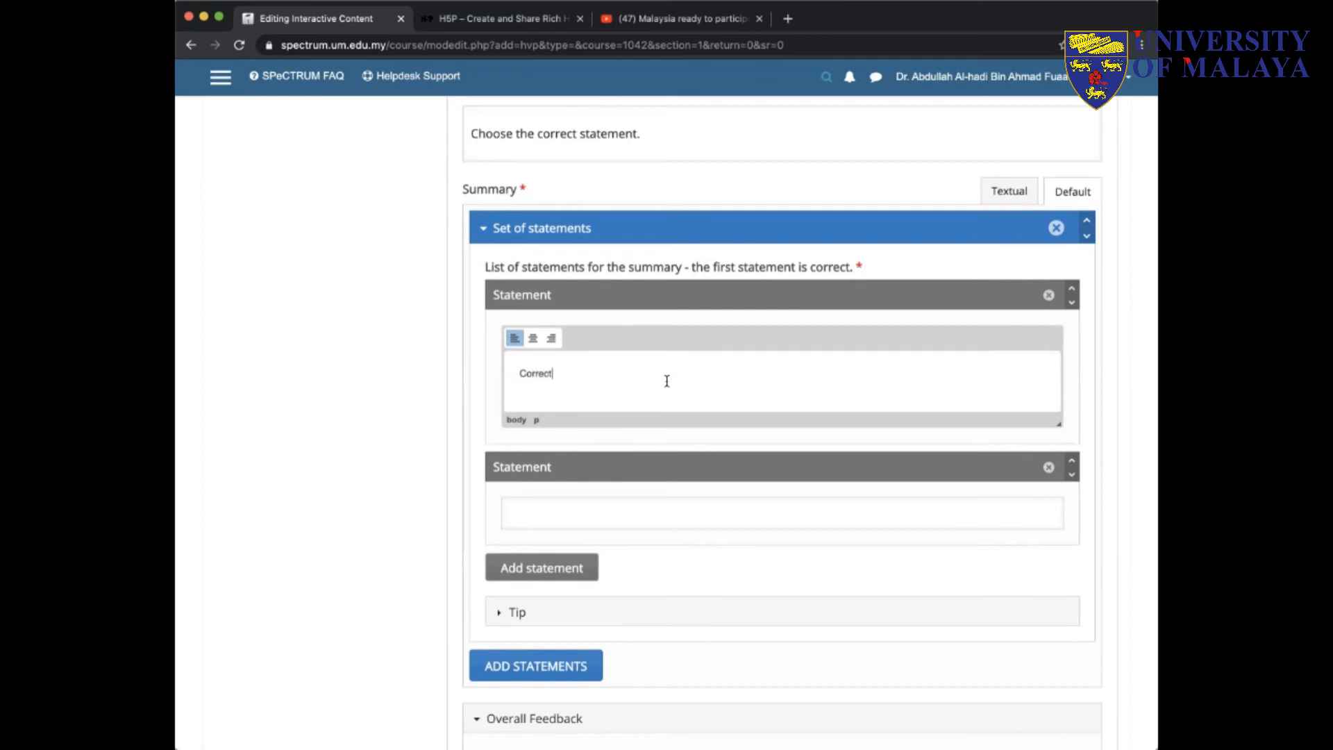
pyautogui.click(658, 518)
pyautogui.scroll(1, 634, 387)
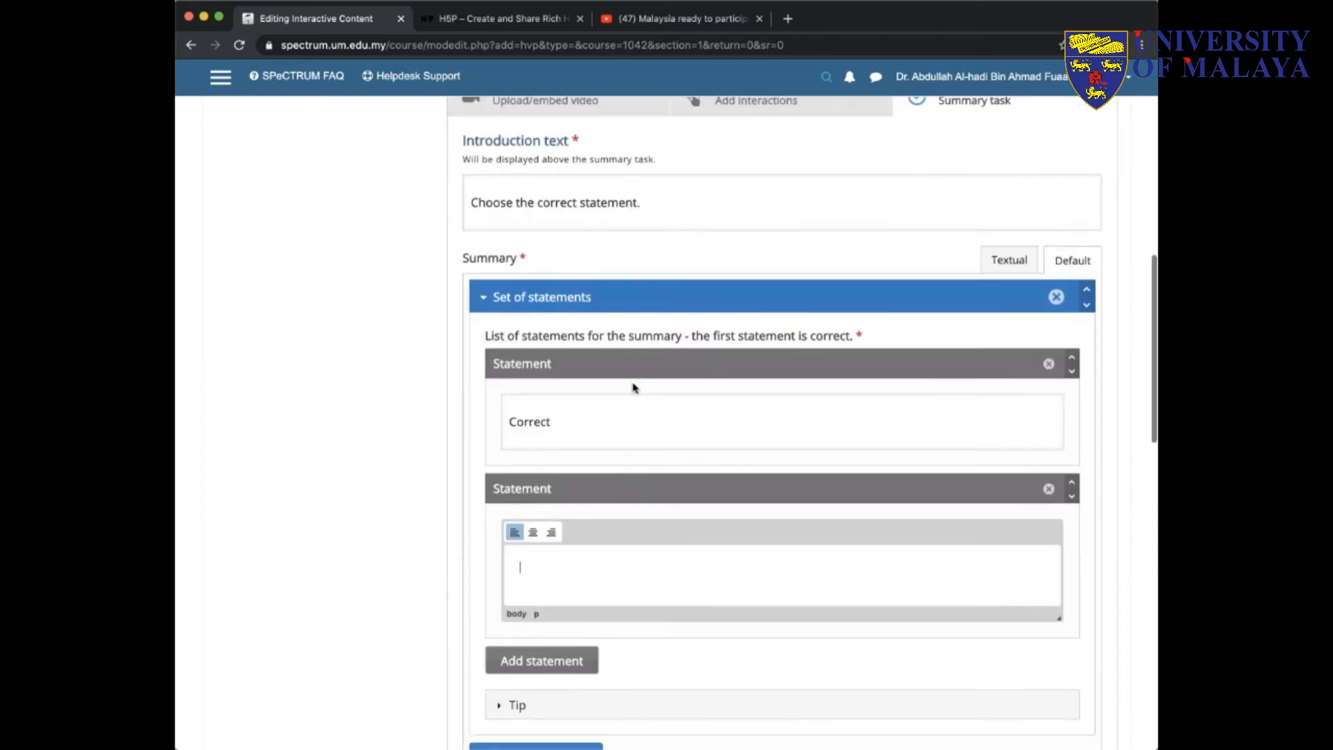
pyautogui.scroll(2, 634, 387)
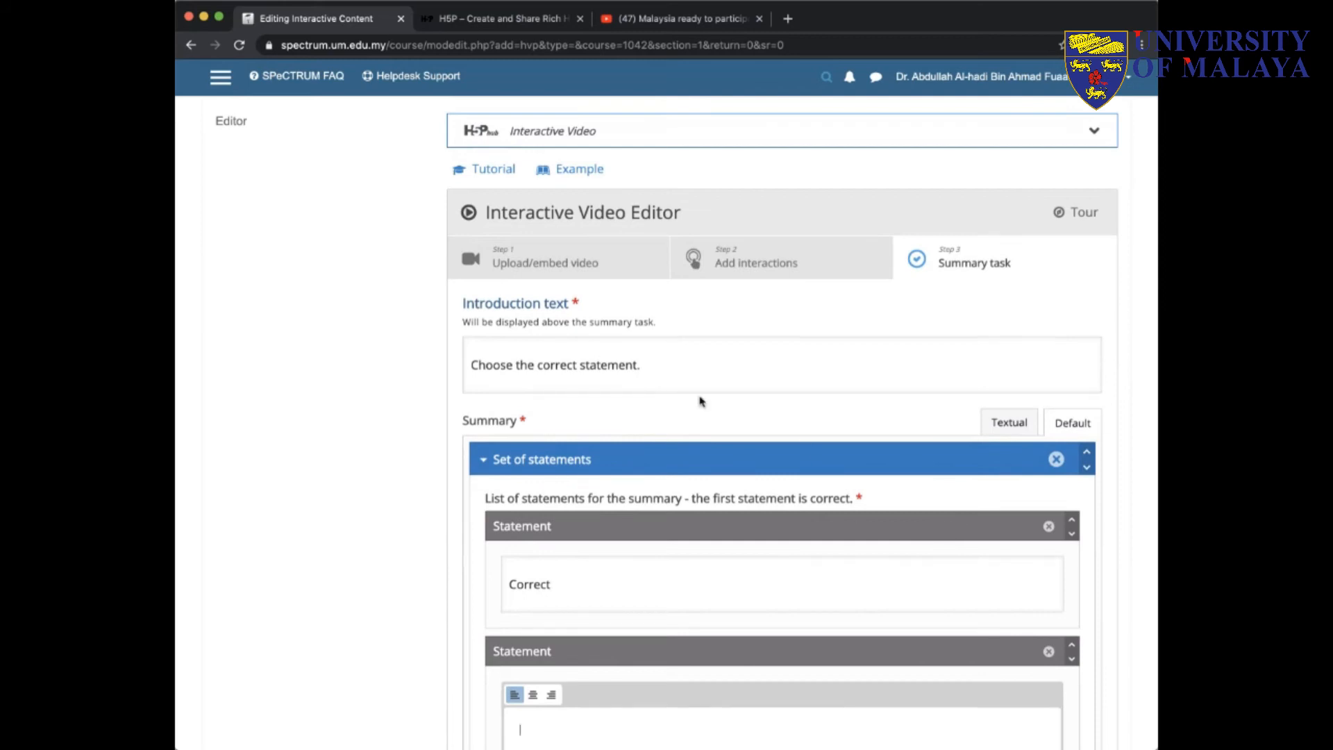
pyautogui.scroll(-2, 677, 333)
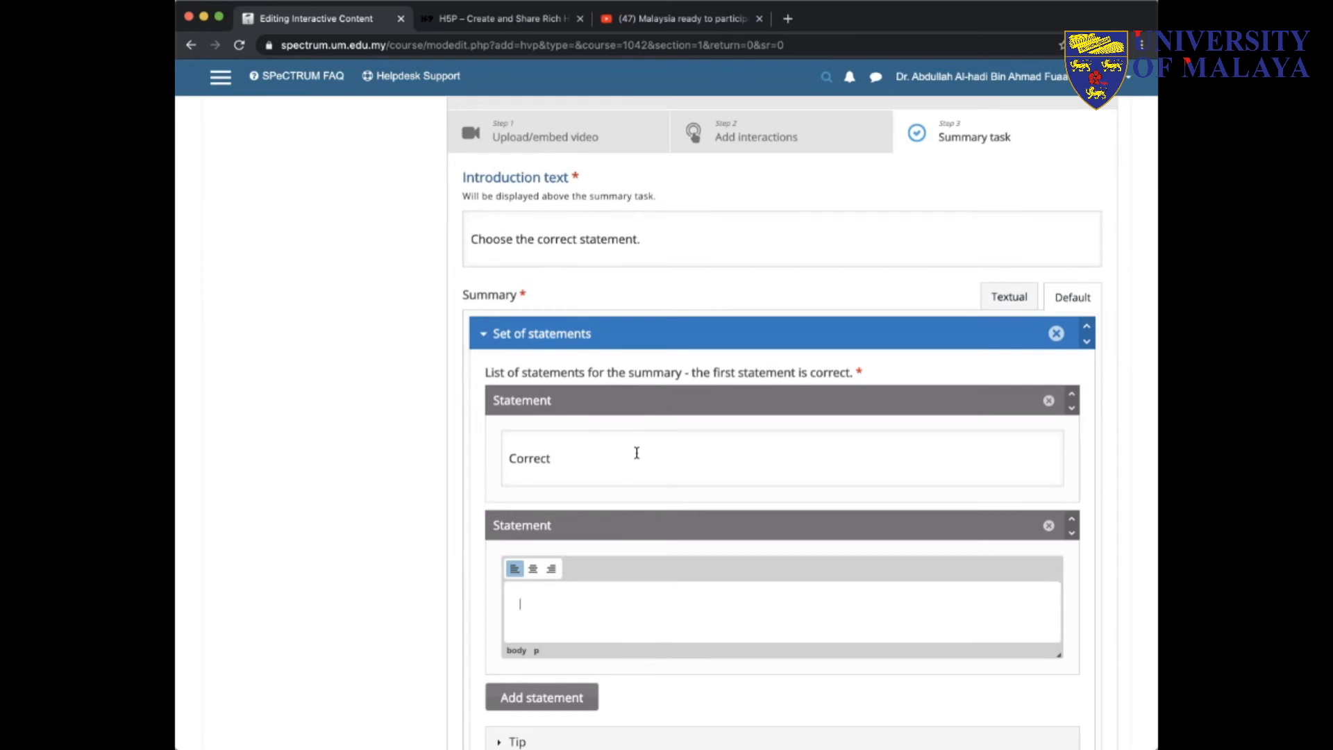
pyautogui.scroll(-2, 637, 453)
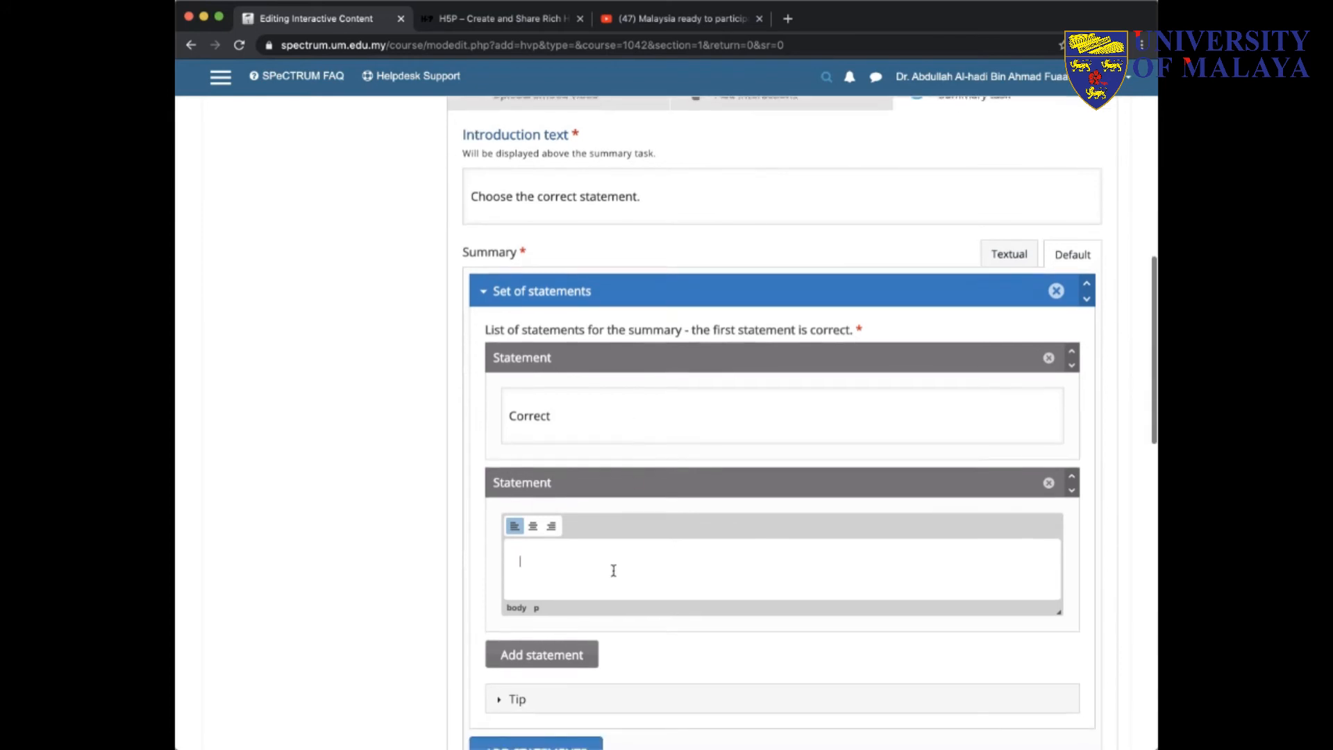
pyautogui.write('Wrong')
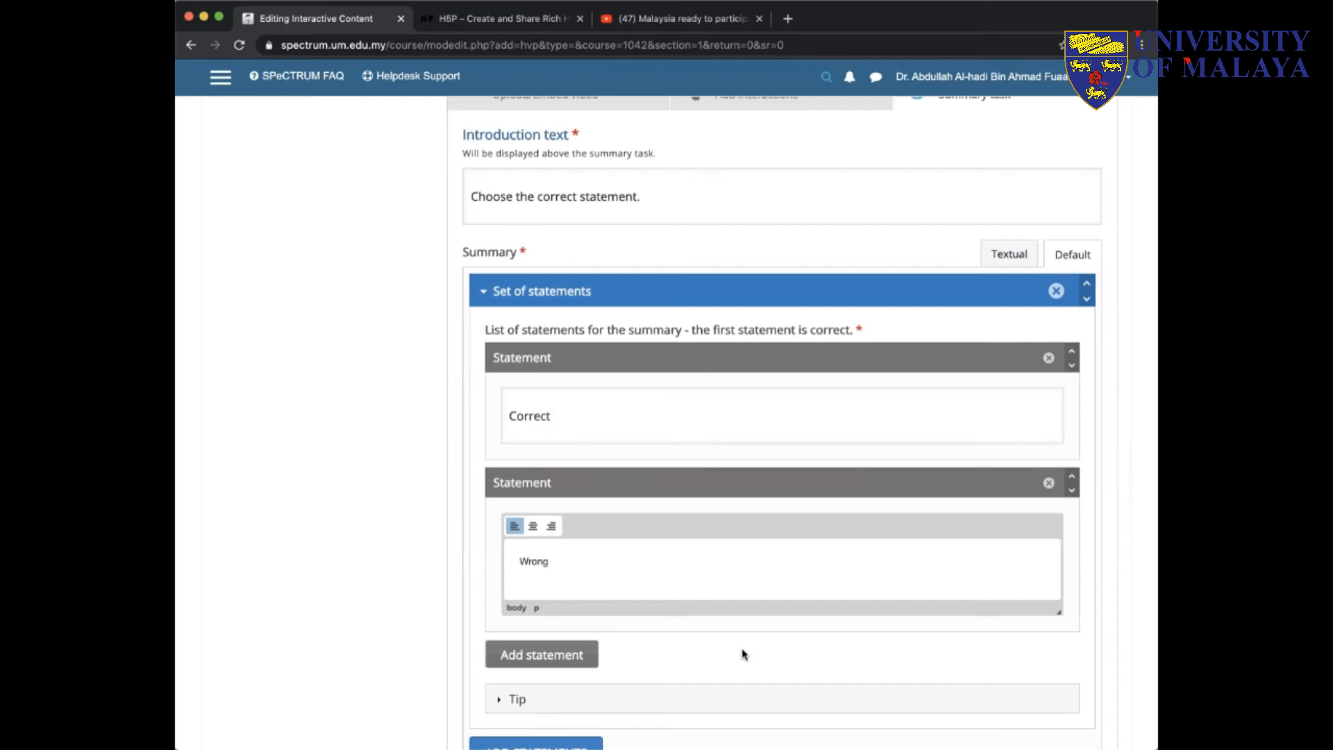
# Step: Add the tip text "Review the video if you are still lost!" to the set of statements
pyautogui.scroll(-5, 743, 653)
pyautogui.click(610, 571)
pyautogui.scroll(-3, 652, 566)
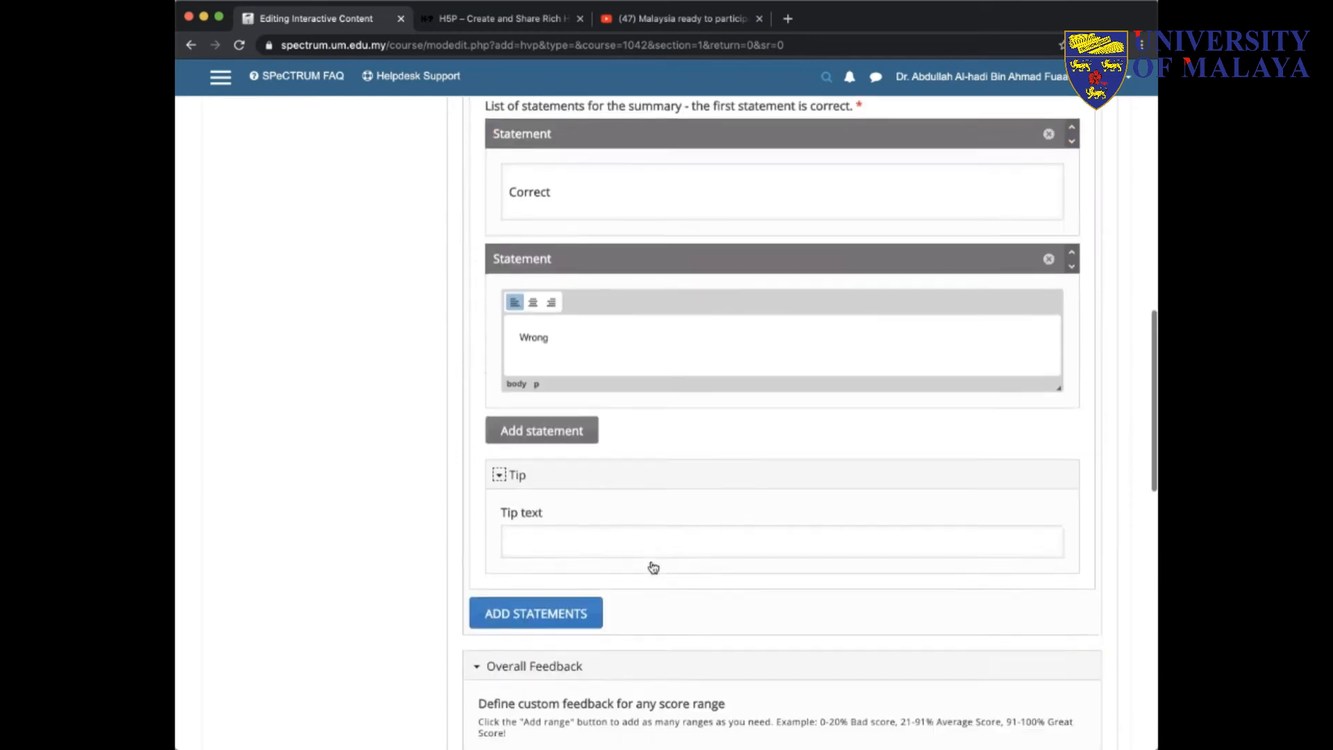
pyautogui.click(612, 537)
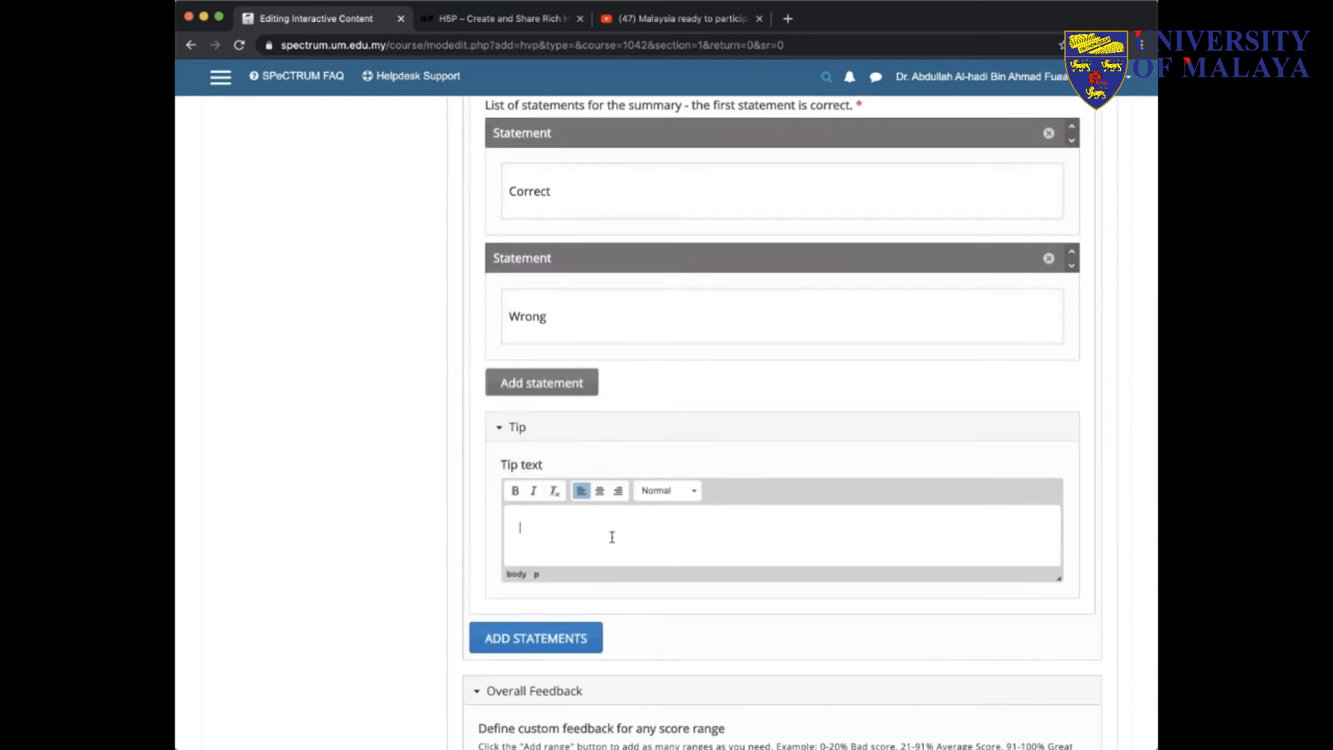
pyautogui.write('Review the video if you are still lost!')
# Step: Set the summary task to display 1 second before the video ends
pyautogui.scroll(-5, 680, 631)
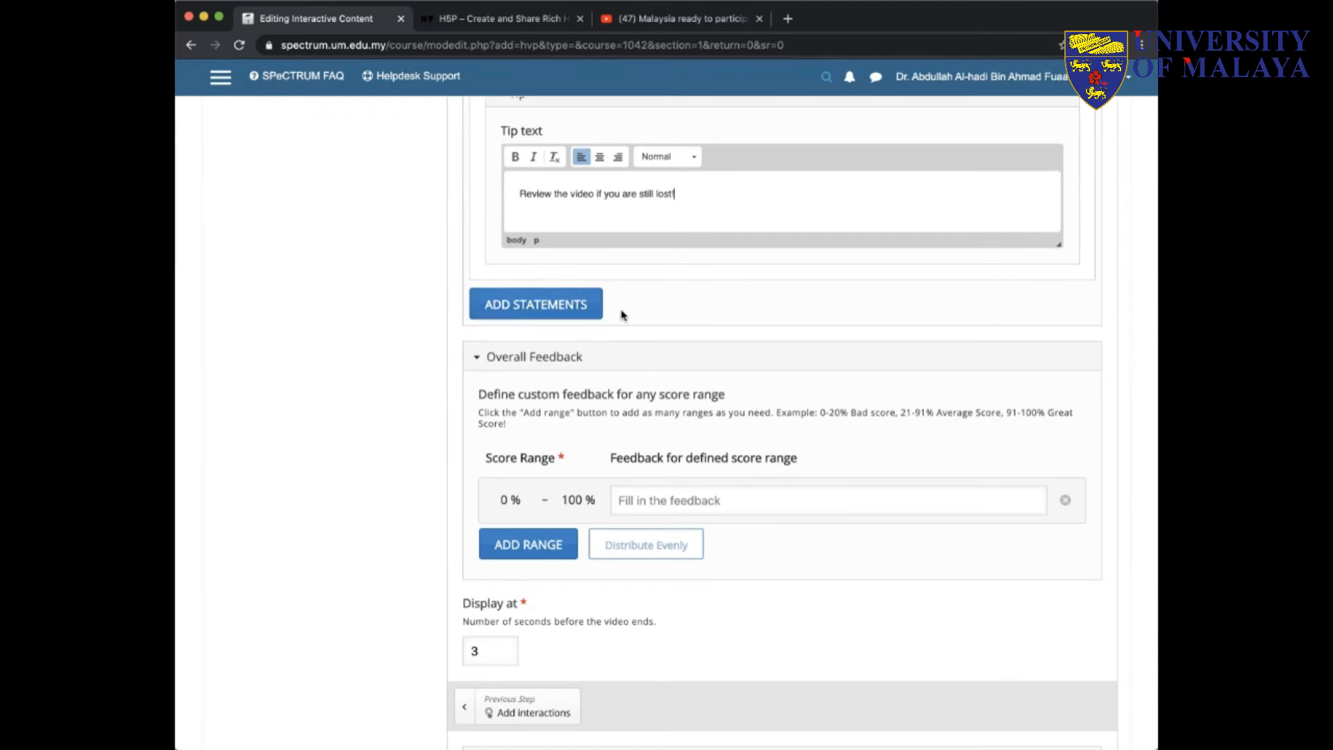
pyautogui.scroll(-2, 621, 316)
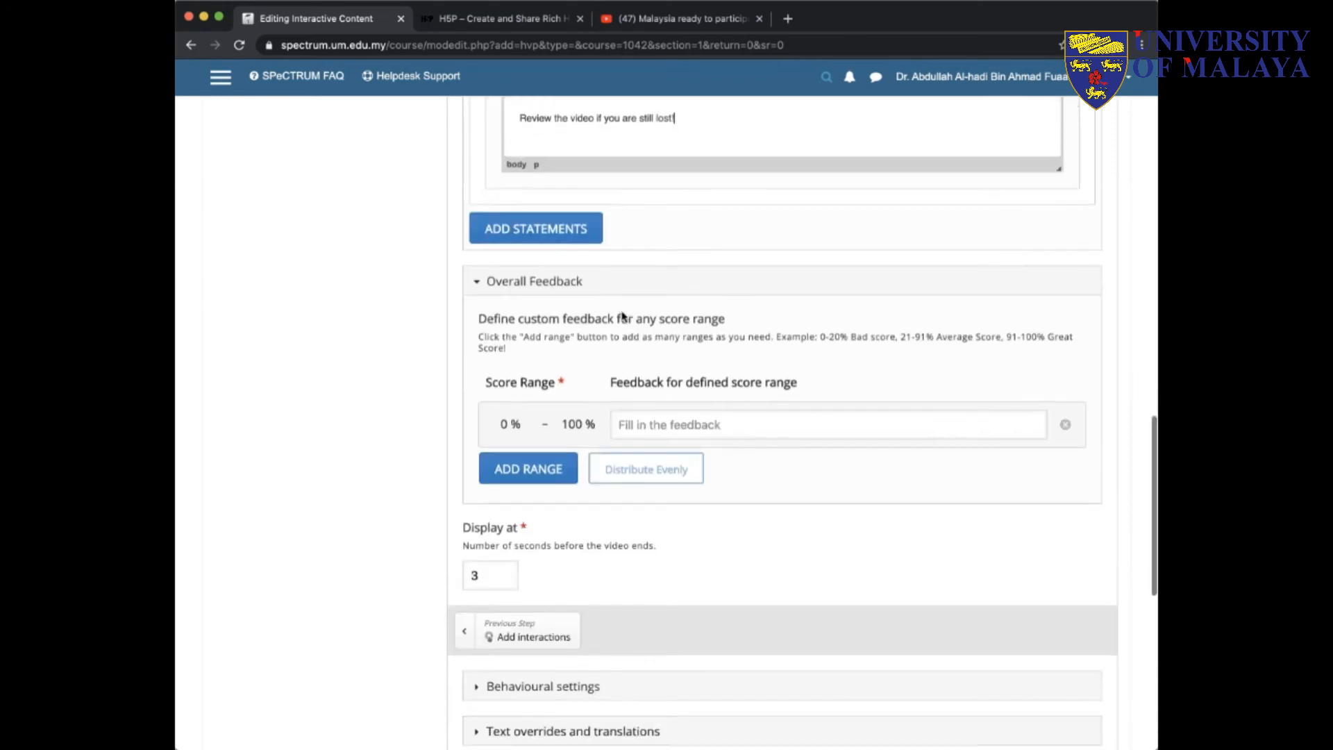
pyautogui.scroll(-1, 601, 516)
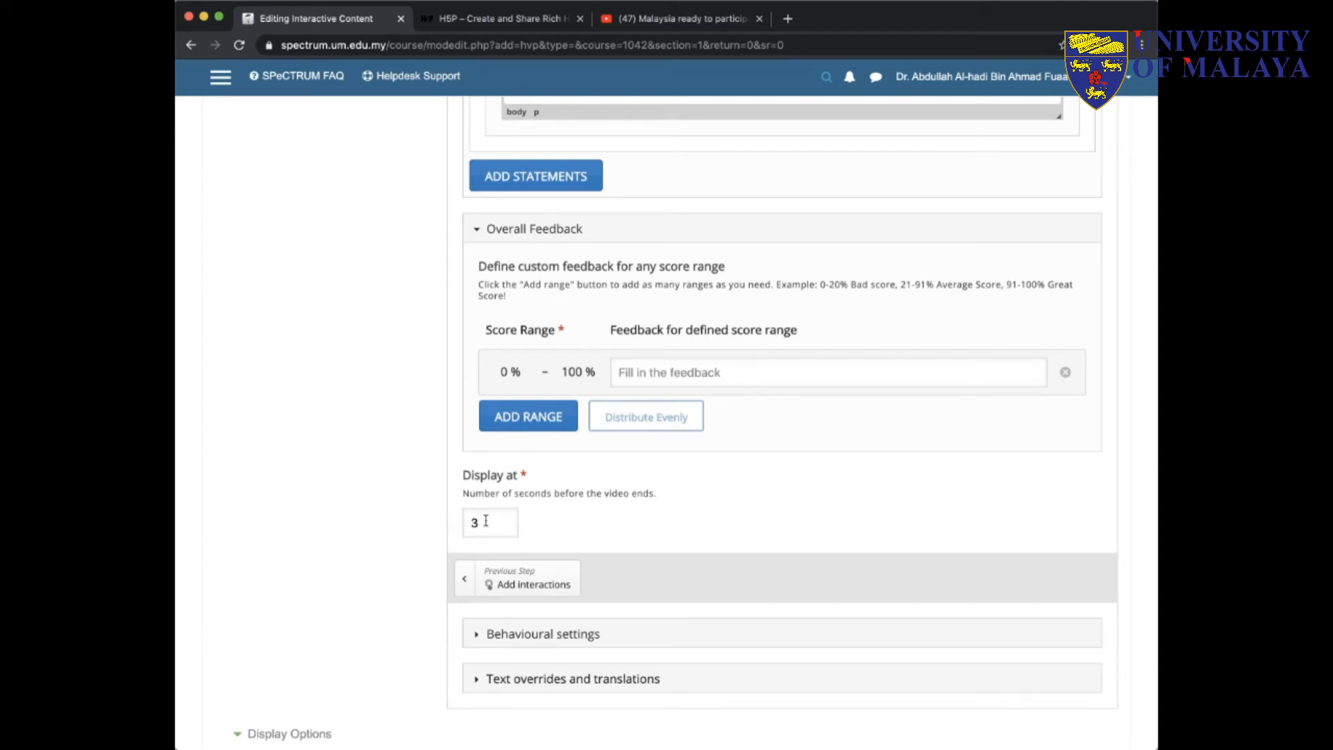
pyautogui.moveTo(483, 523); pyautogui.dragTo(451, 523)
pyautogui.write('0')
pyautogui.moveTo(481, 530); pyautogui.dragTo(461, 530)
pyautogui.press('BackSpace')
pyautogui.write('1')
# Step: Expand the behavioural settings and examine the playback, override and navigation options available for the video
pyautogui.scroll(-1, 718, 539)
pyautogui.scroll(-3, 672, 625)
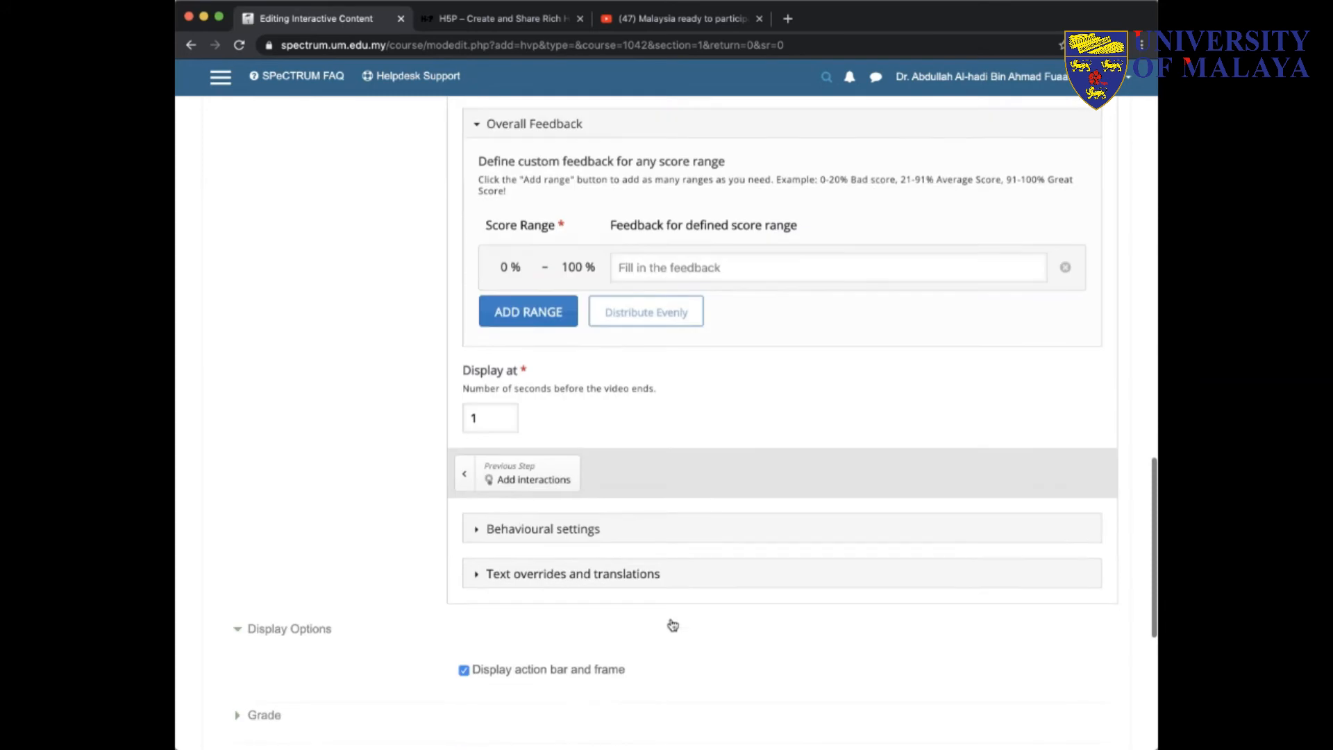
pyautogui.click(652, 522)
pyautogui.scroll(-3, 715, 573)
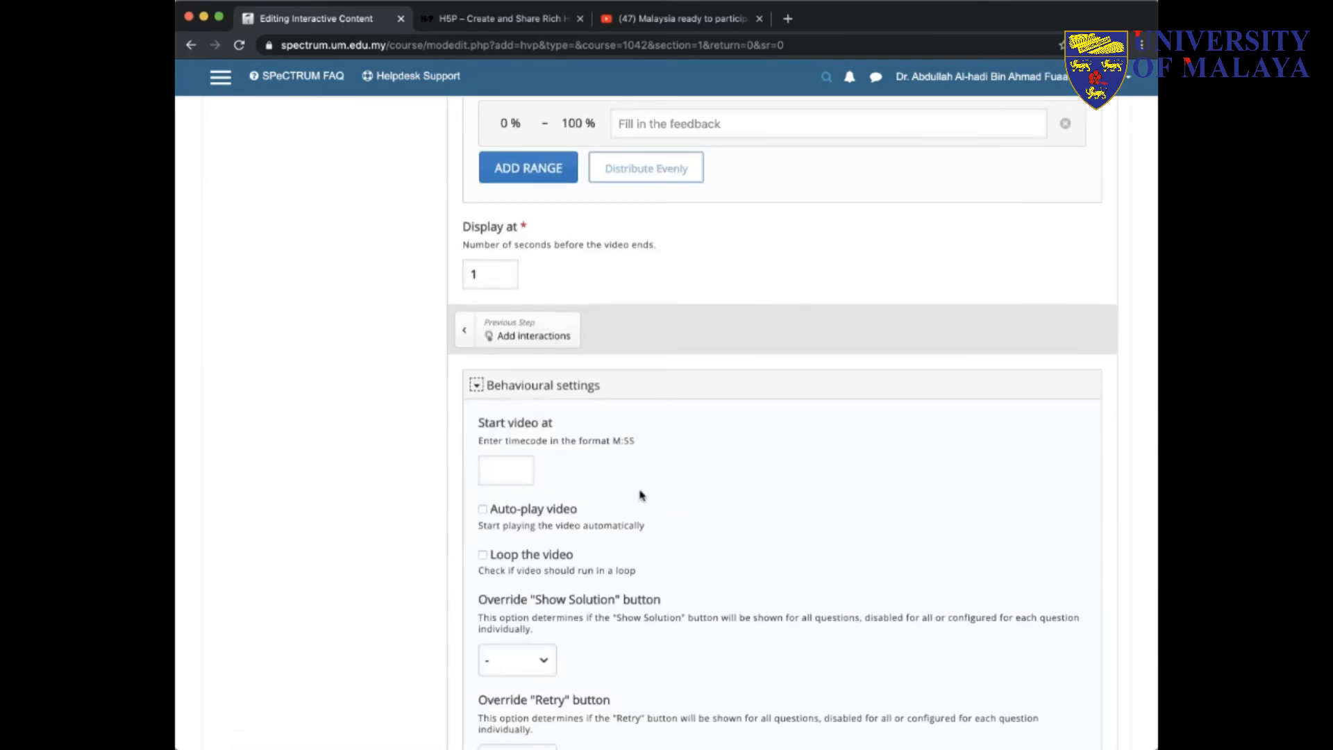
pyautogui.scroll(-6, 641, 495)
pyautogui.scroll(-1, 637, 497)
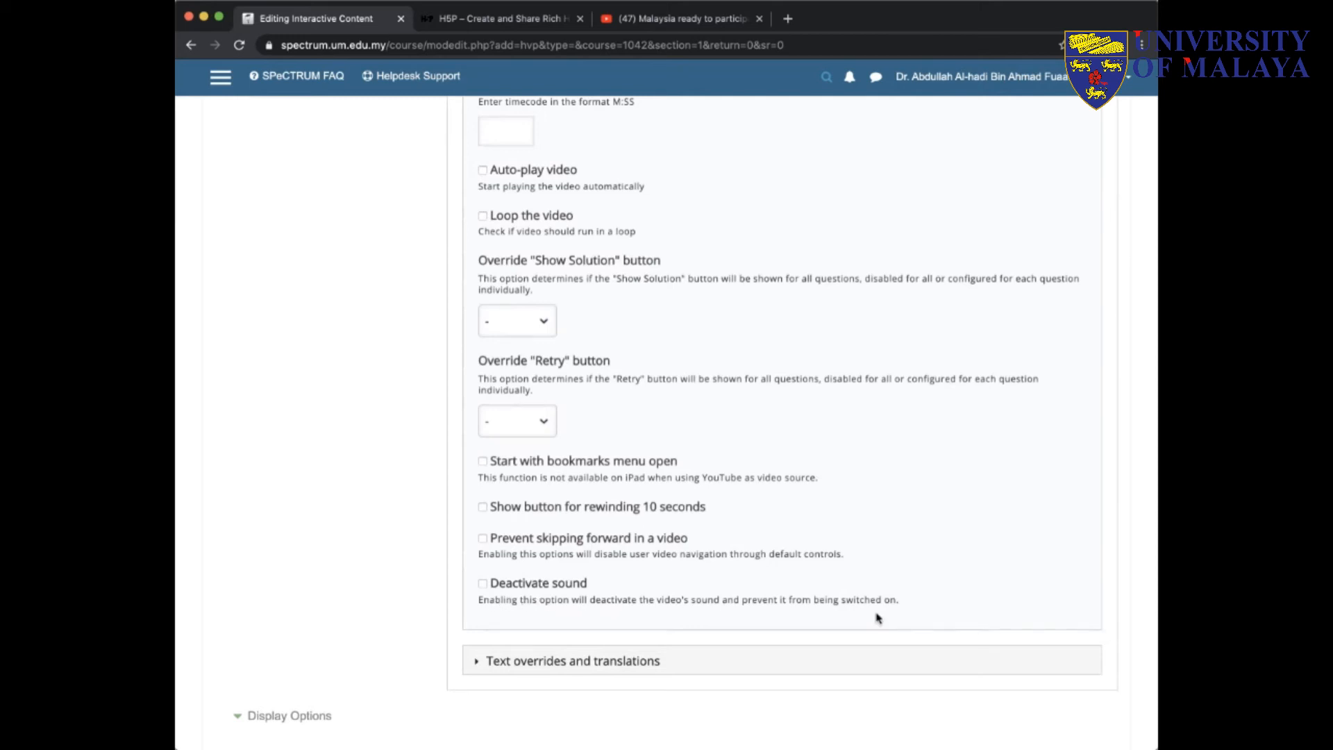
pyautogui.scroll(-4, 921, 624)
pyautogui.scroll(-2, 647, 560)
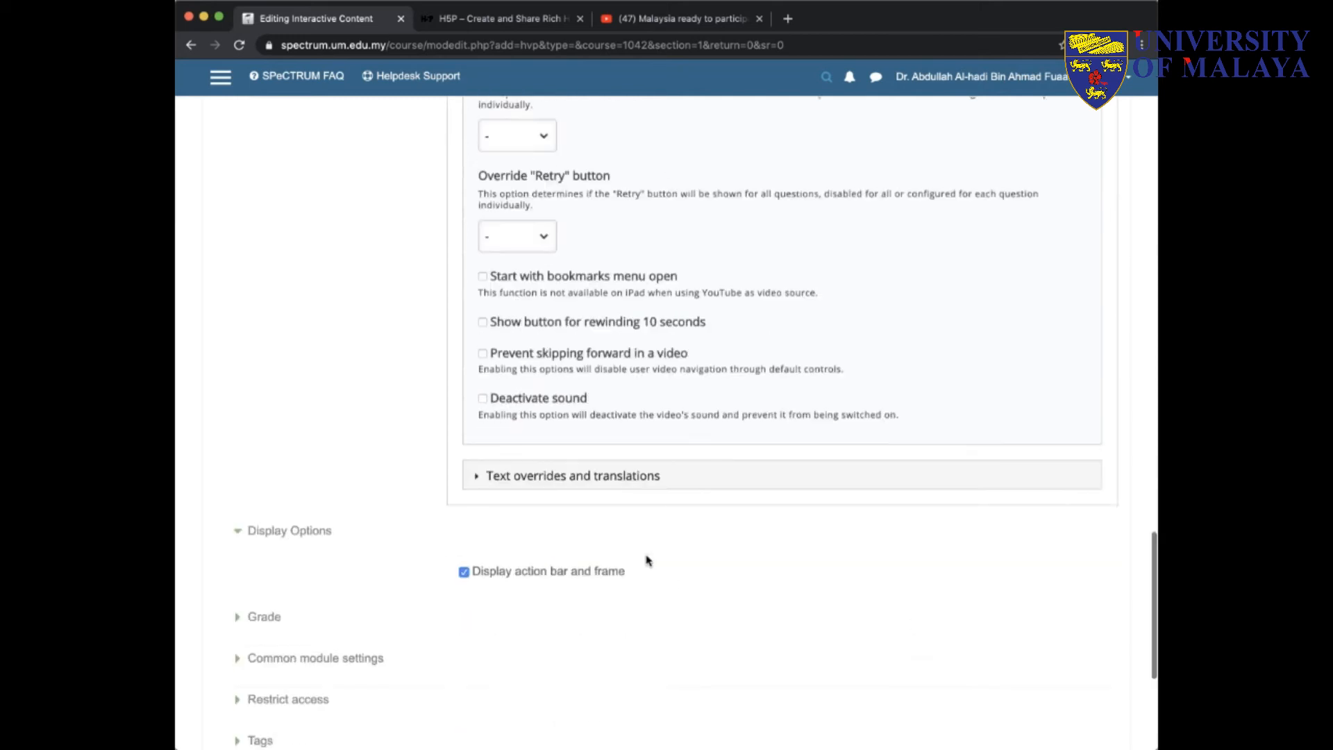
# Step: Save the interactive video activity and display it
pyautogui.scroll(10, 648, 560)
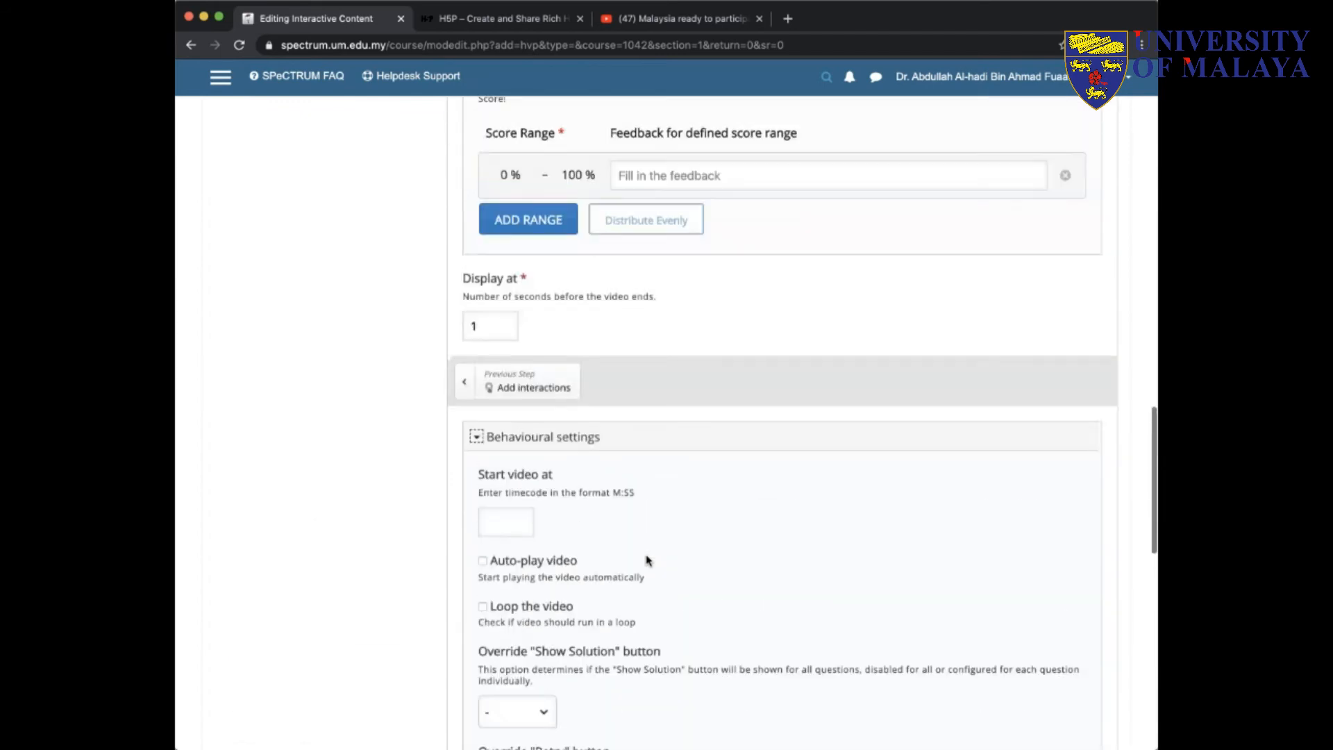
pyautogui.scroll(15, 647, 560)
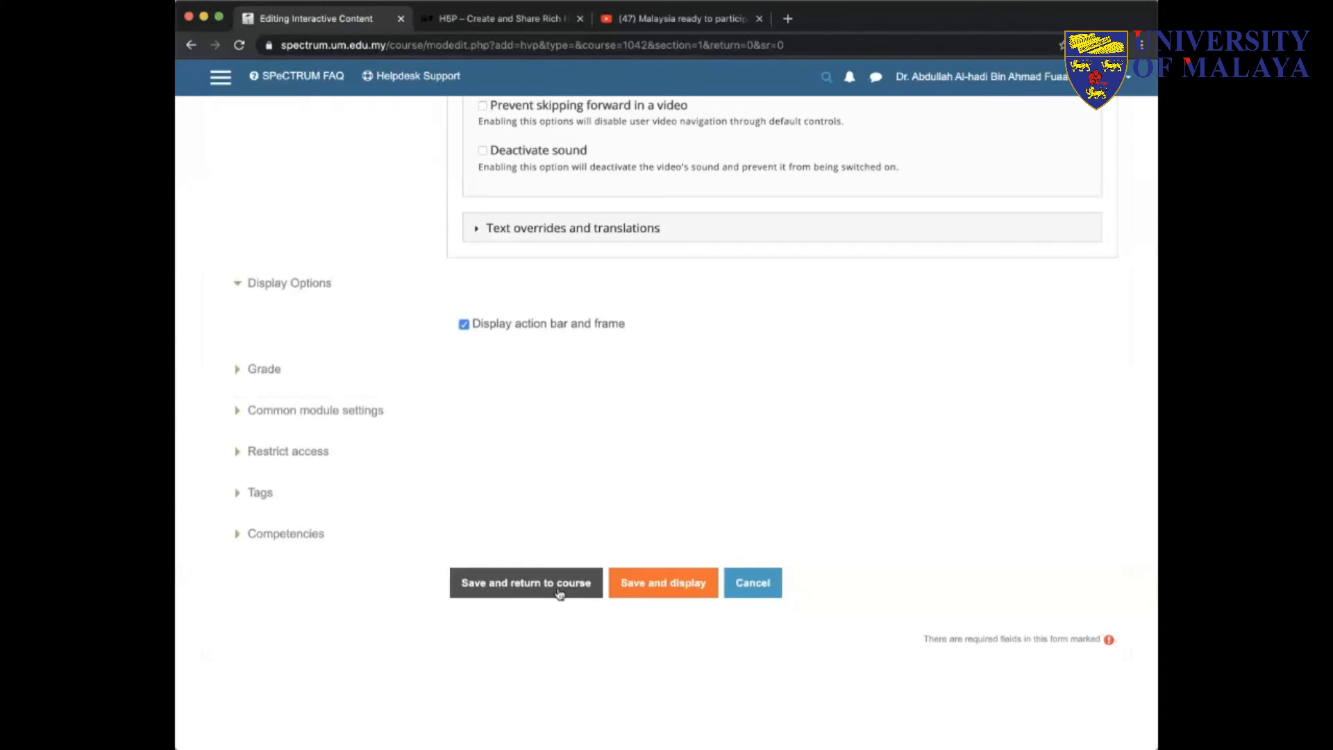
pyautogui.click(676, 593)
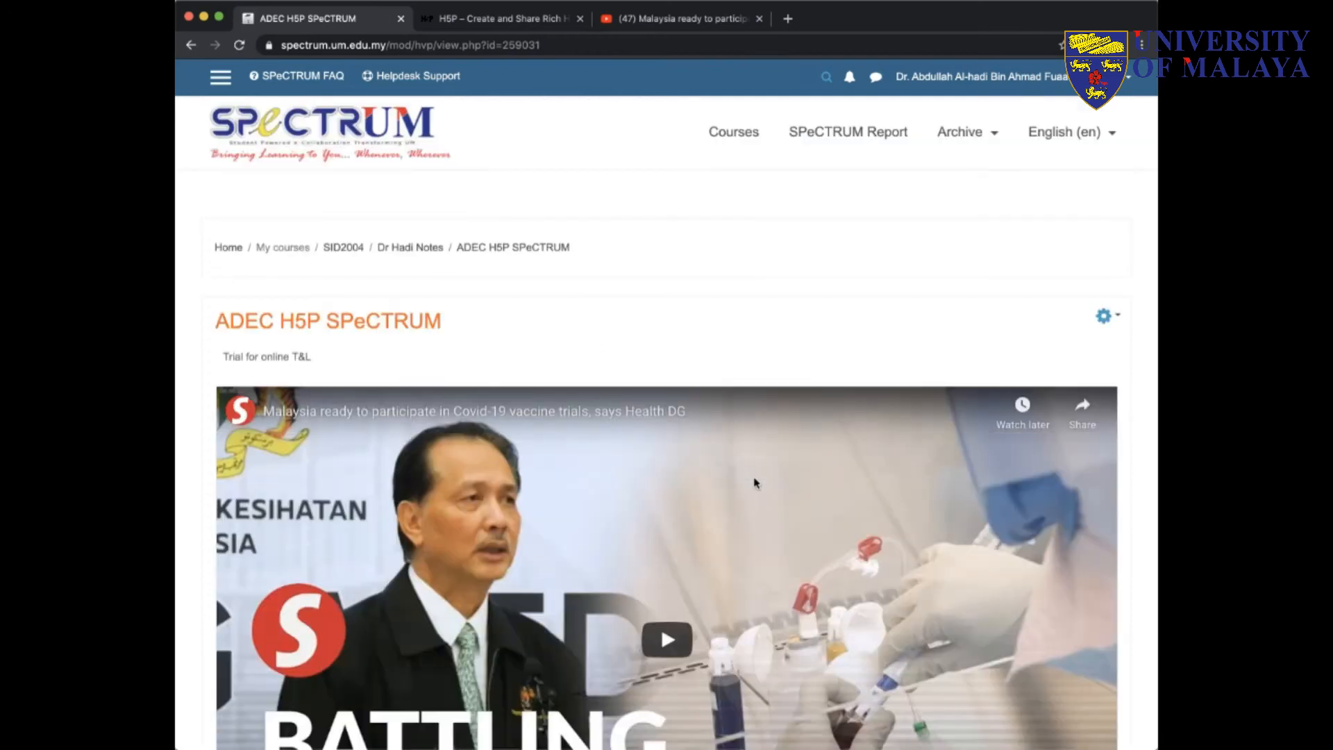
# Step: Play the saved interactive video with its sound muted and close the advertisement covering it
pyautogui.scroll(-4, 756, 483)
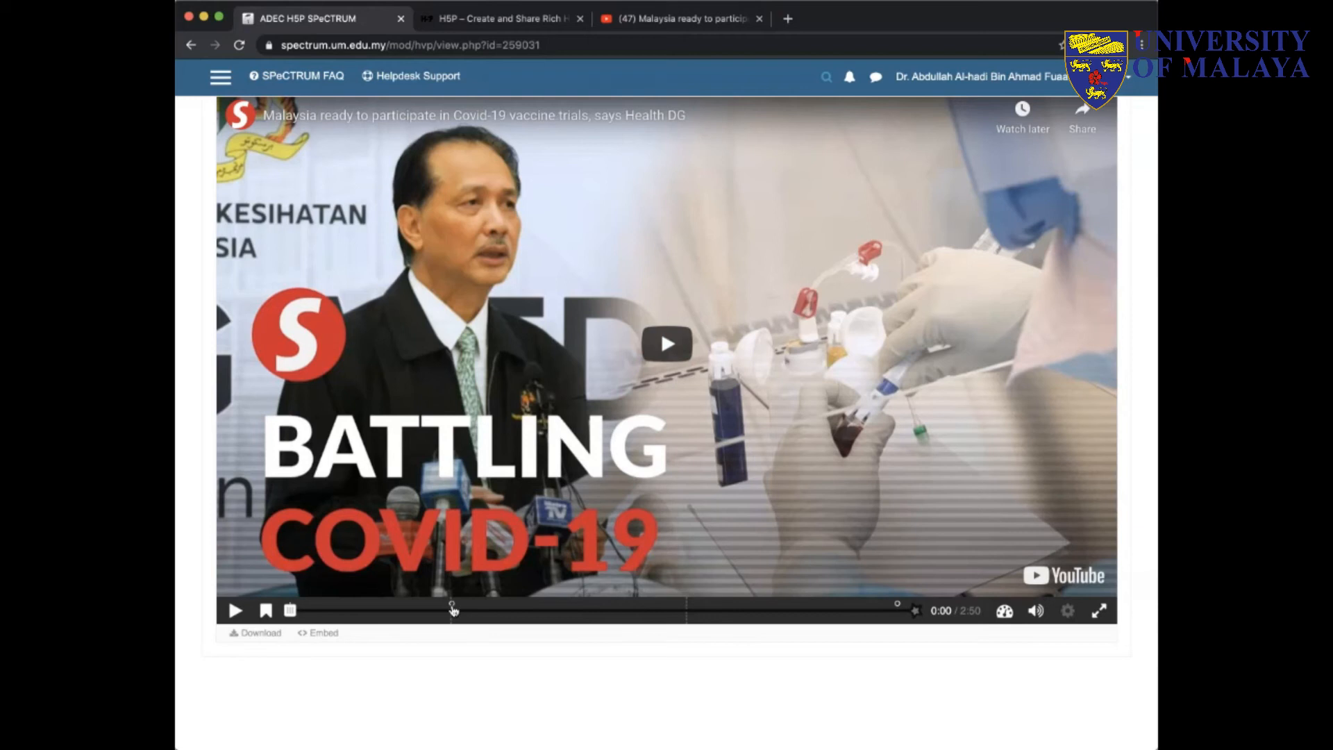
pyautogui.click(670, 347)
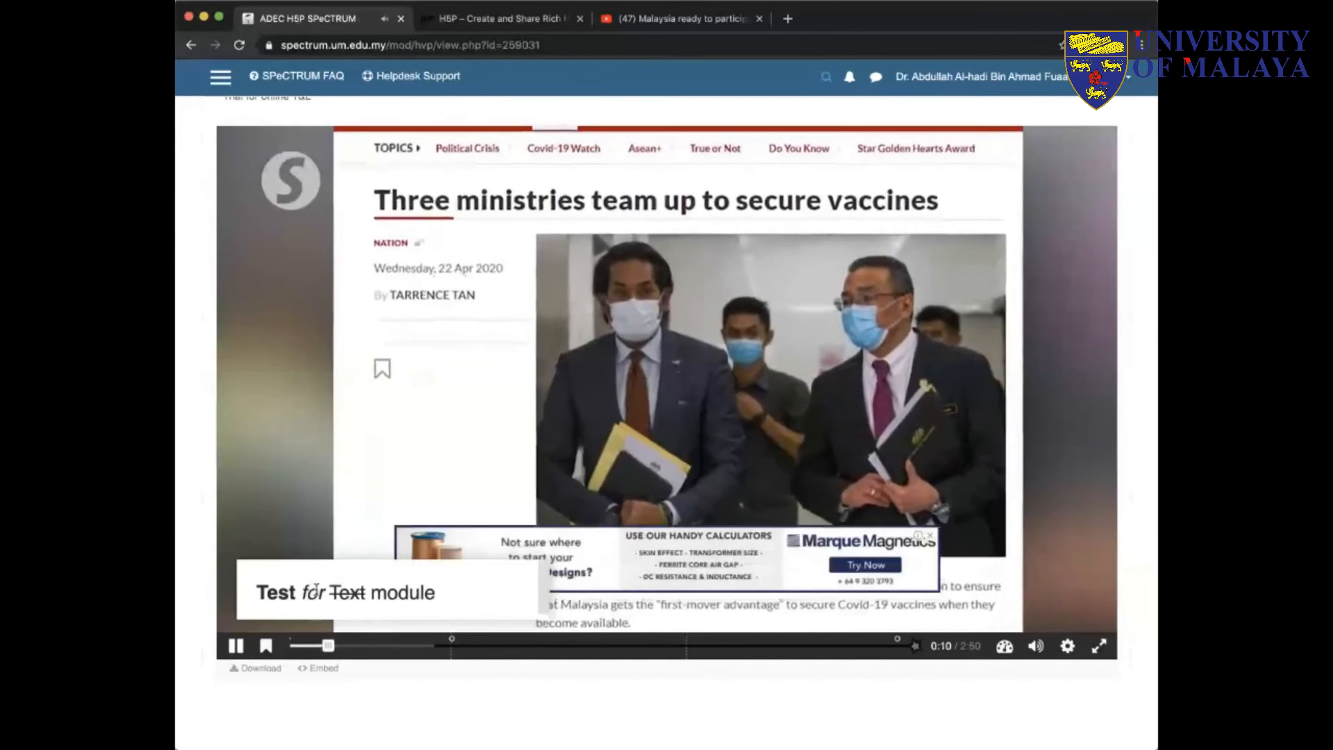
pyautogui.click(1035, 645)
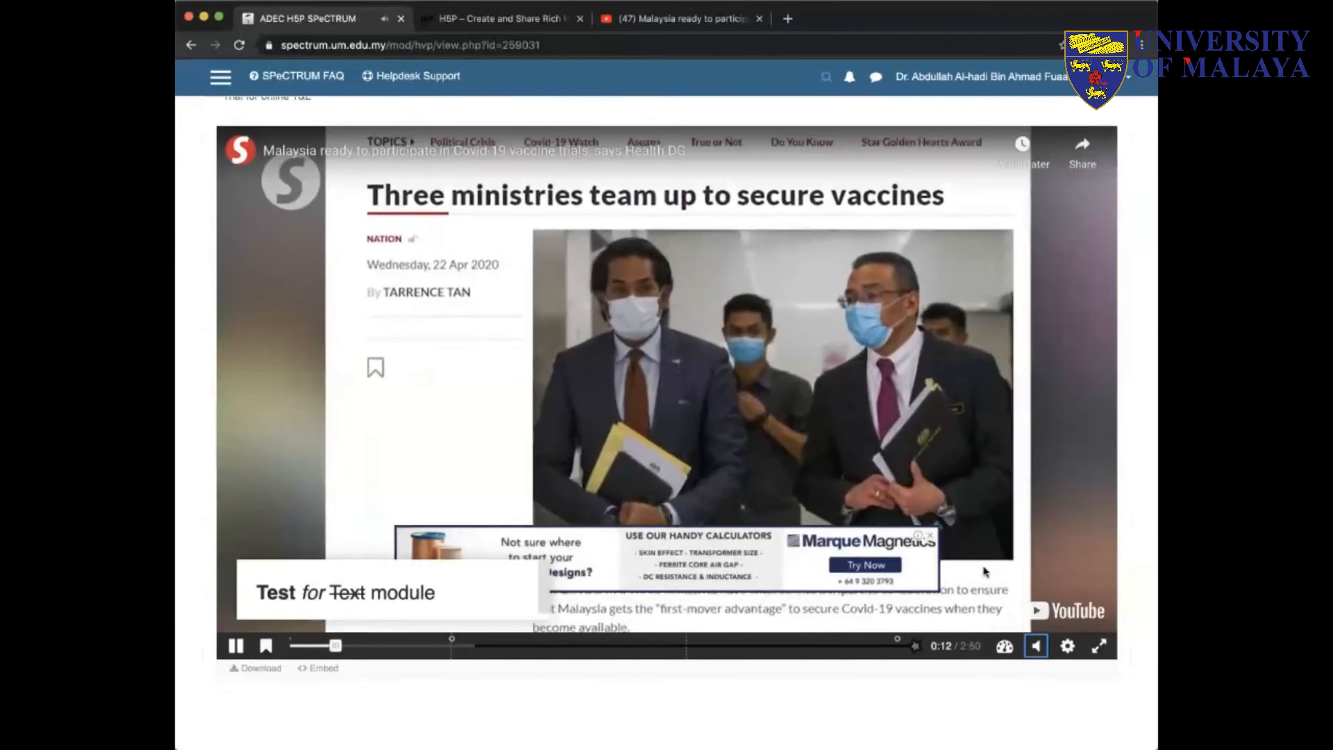
pyautogui.click(931, 537)
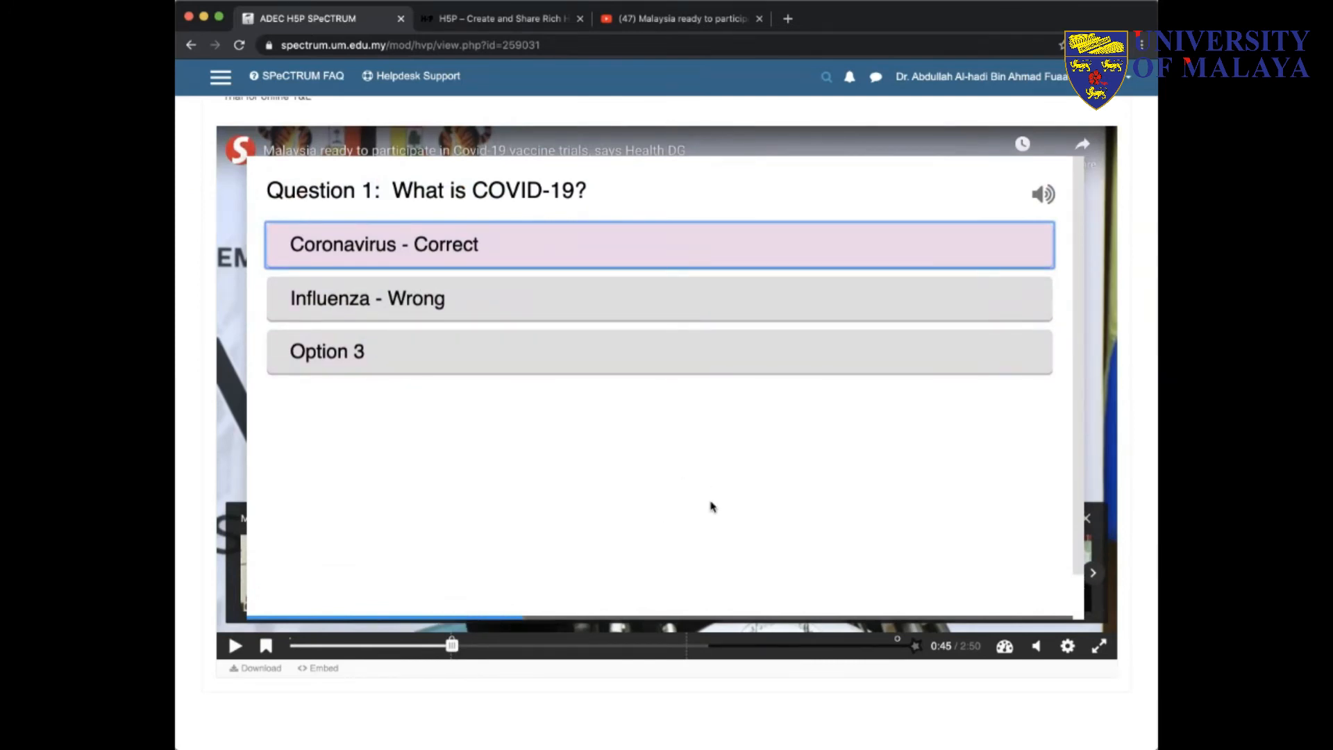
# Step: Answer the pop-up quiz with "Influenza - Wrong" for Question 1 and "Singapore" for Question 2, proceeding to the score page
pyautogui.click(670, 313)
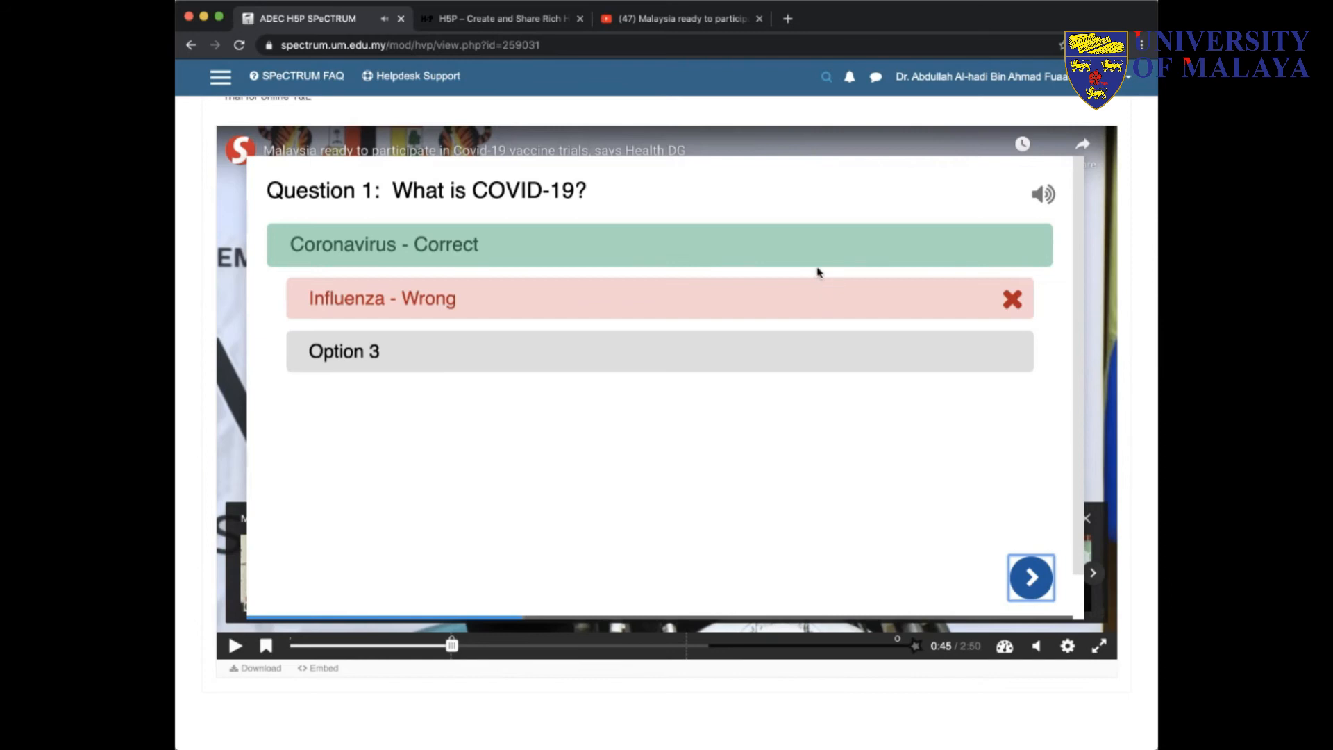
pyautogui.scroll(2, 819, 272)
pyautogui.scroll(1, 818, 272)
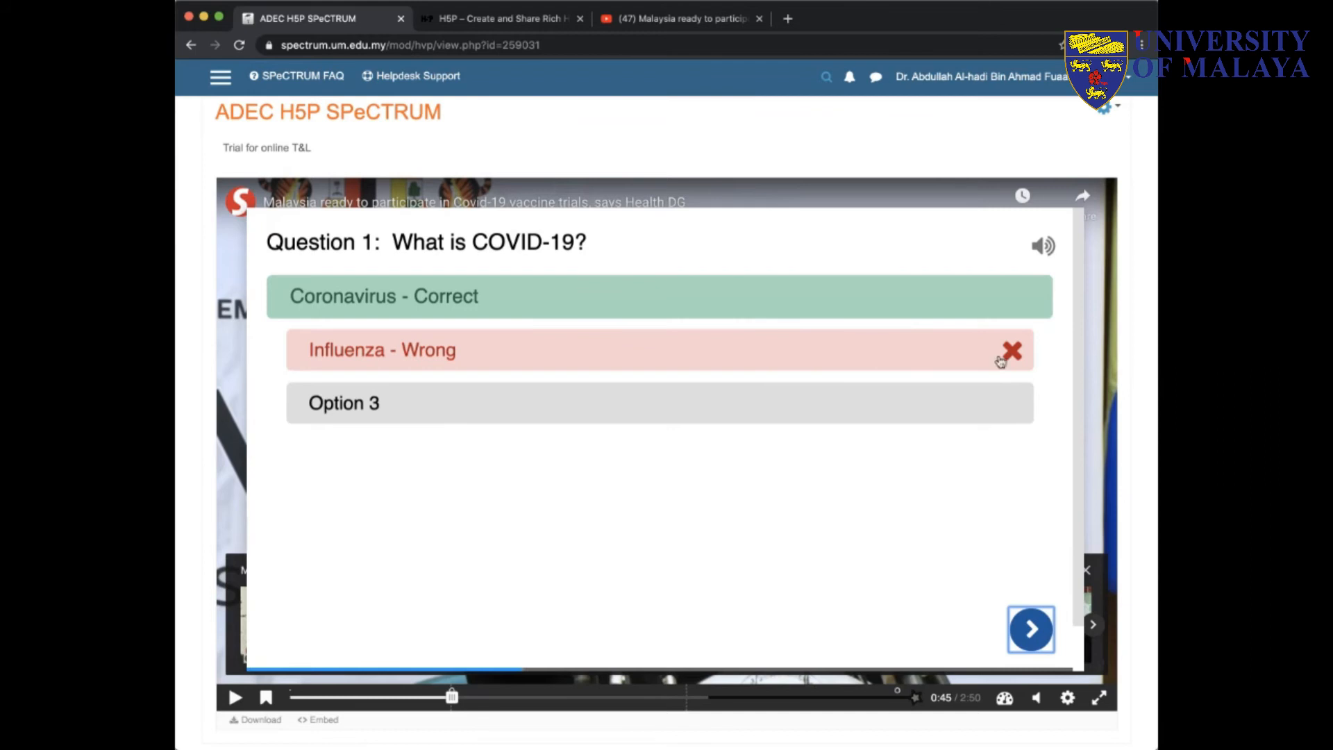
pyautogui.click(1032, 631)
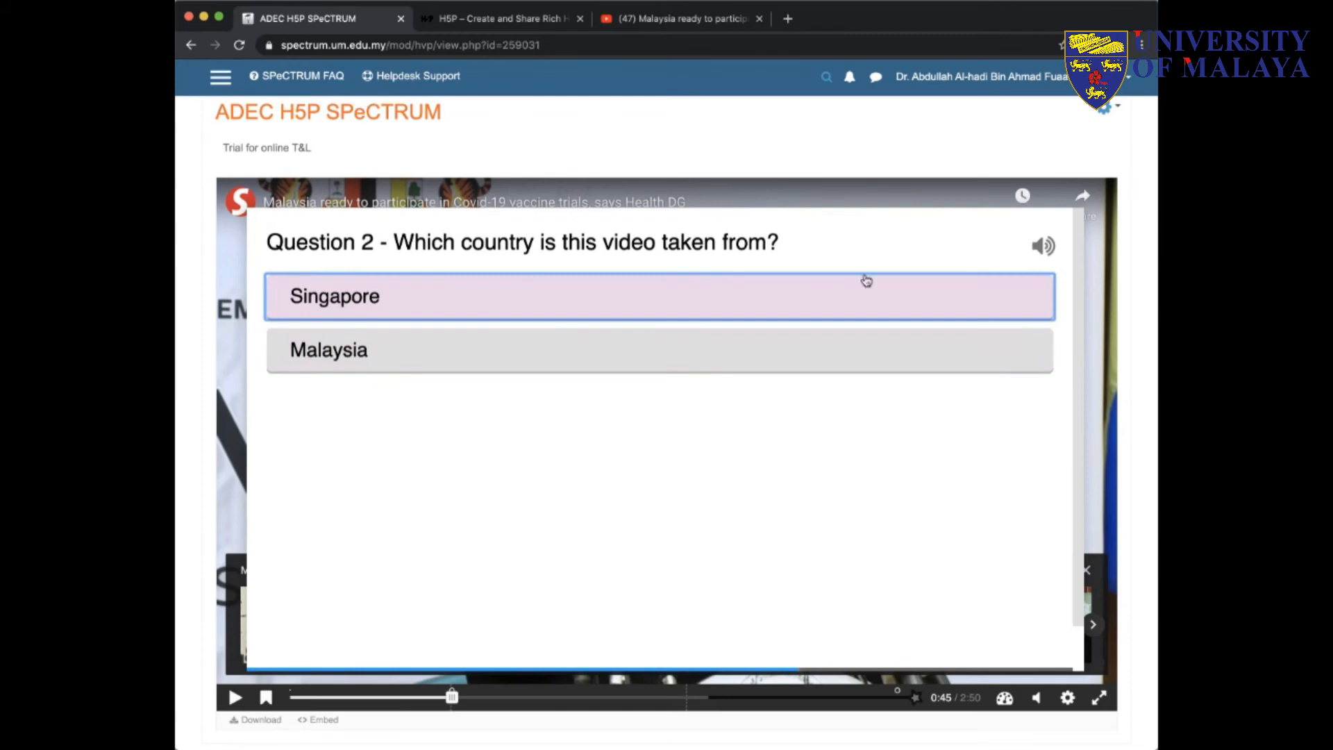
pyautogui.click(689, 304)
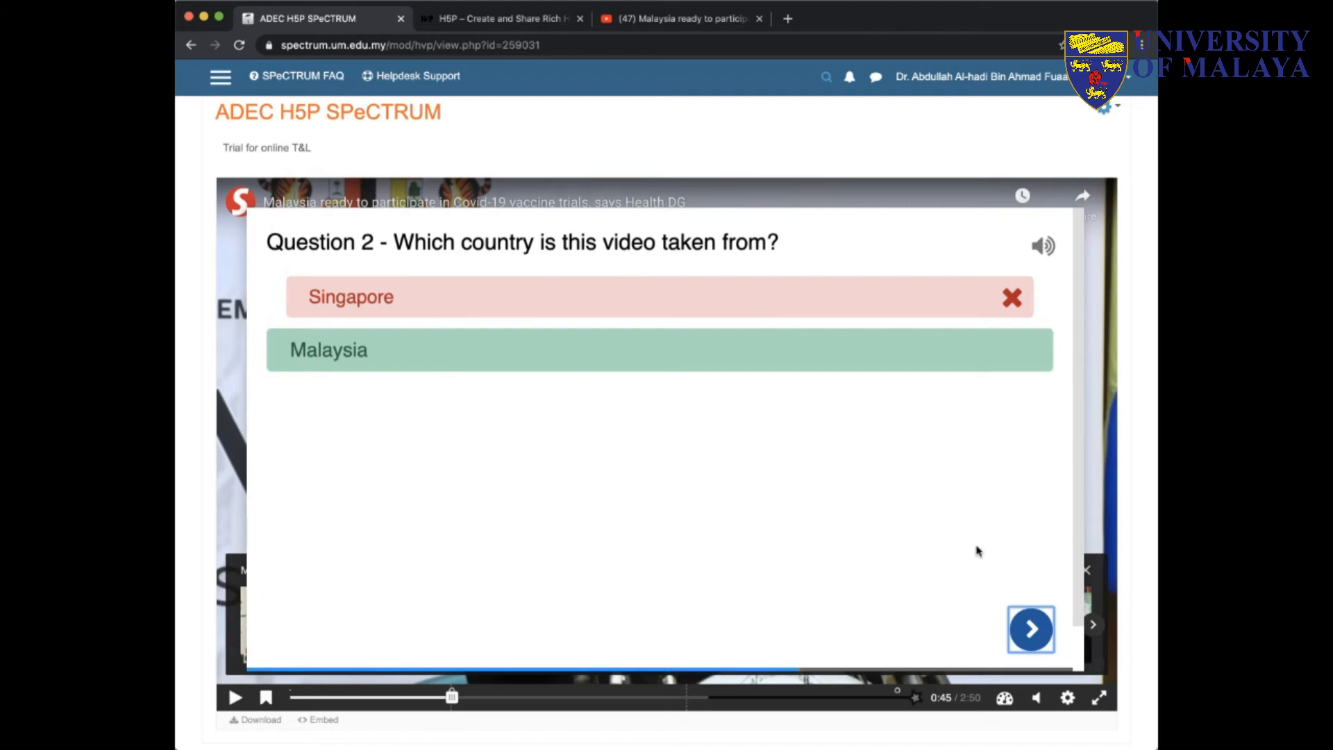
pyautogui.click(1032, 630)
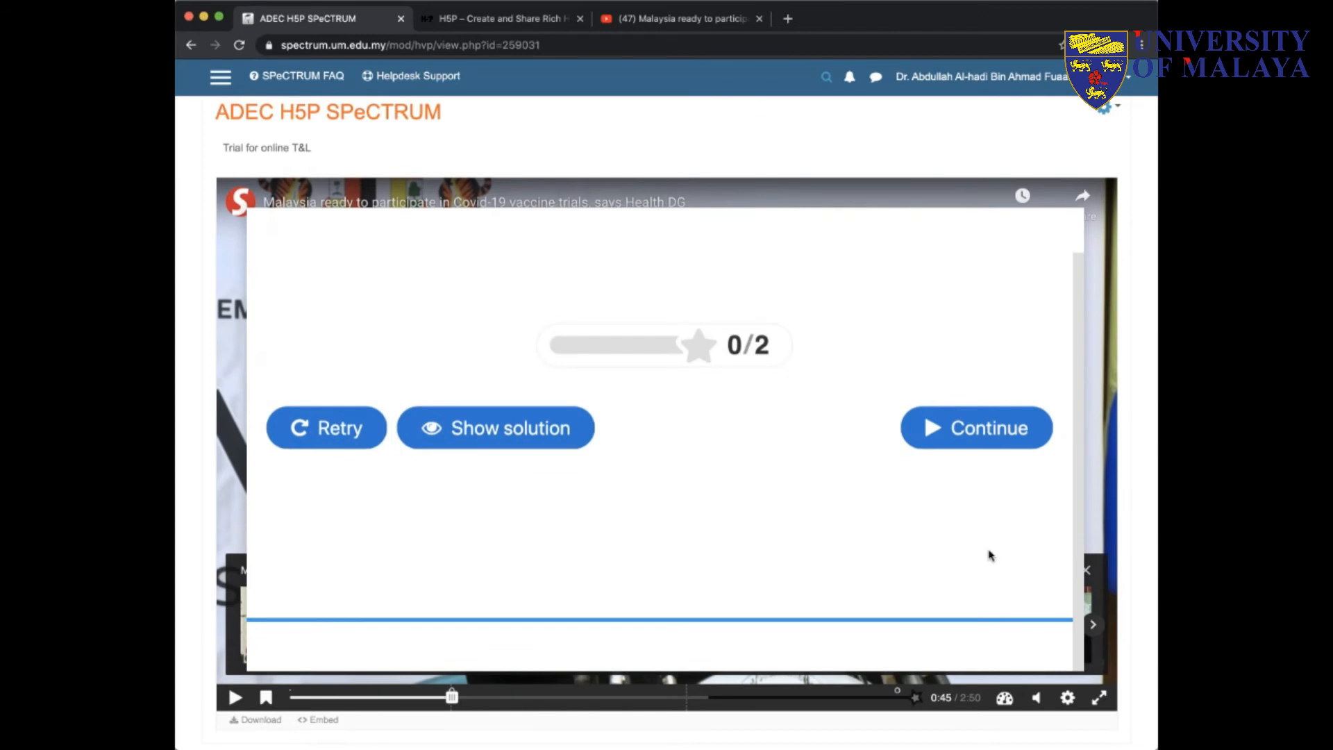
# Step: Review the quiz's solution list and return to the score page
pyautogui.scroll(1, 764, 475)
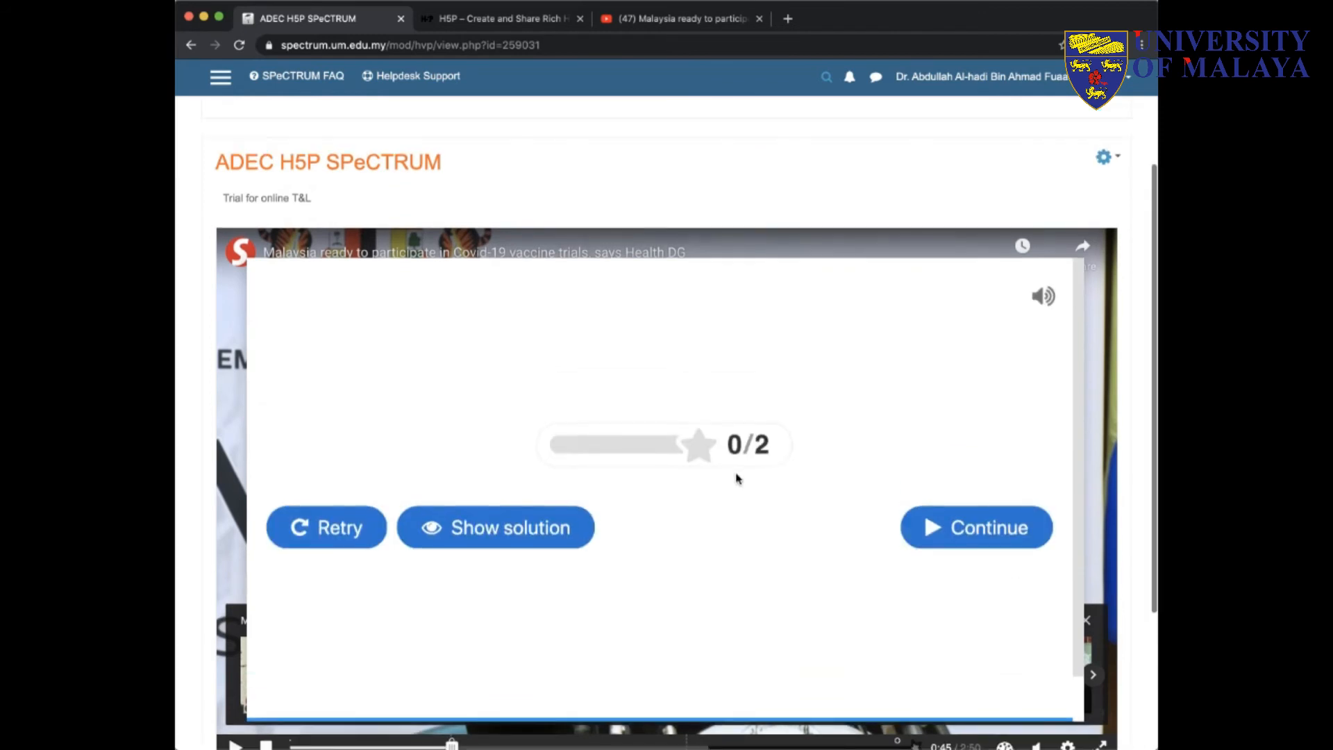
pyautogui.click(511, 527)
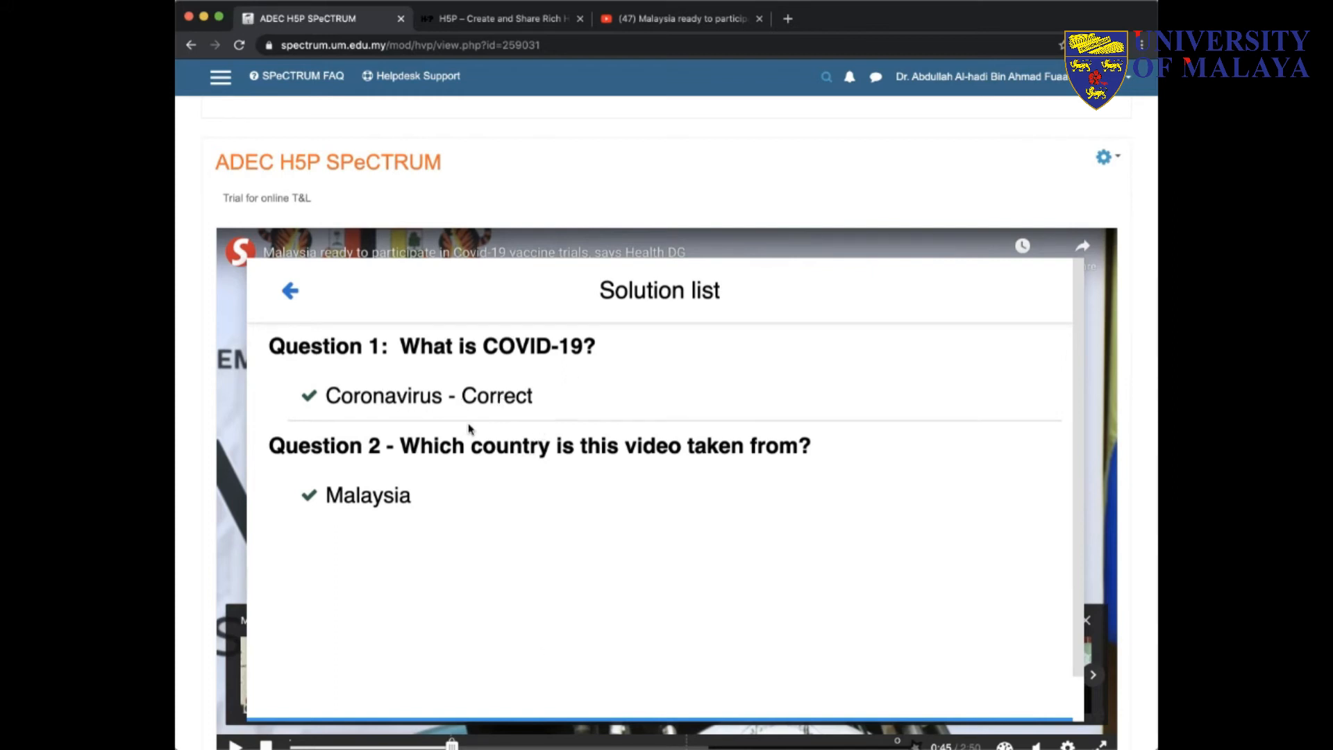
pyautogui.scroll(-1, 469, 429)
pyautogui.scroll(1, 544, 386)
pyautogui.scroll(-1, 667, 464)
pyautogui.scroll(1, 679, 522)
pyautogui.click(291, 288)
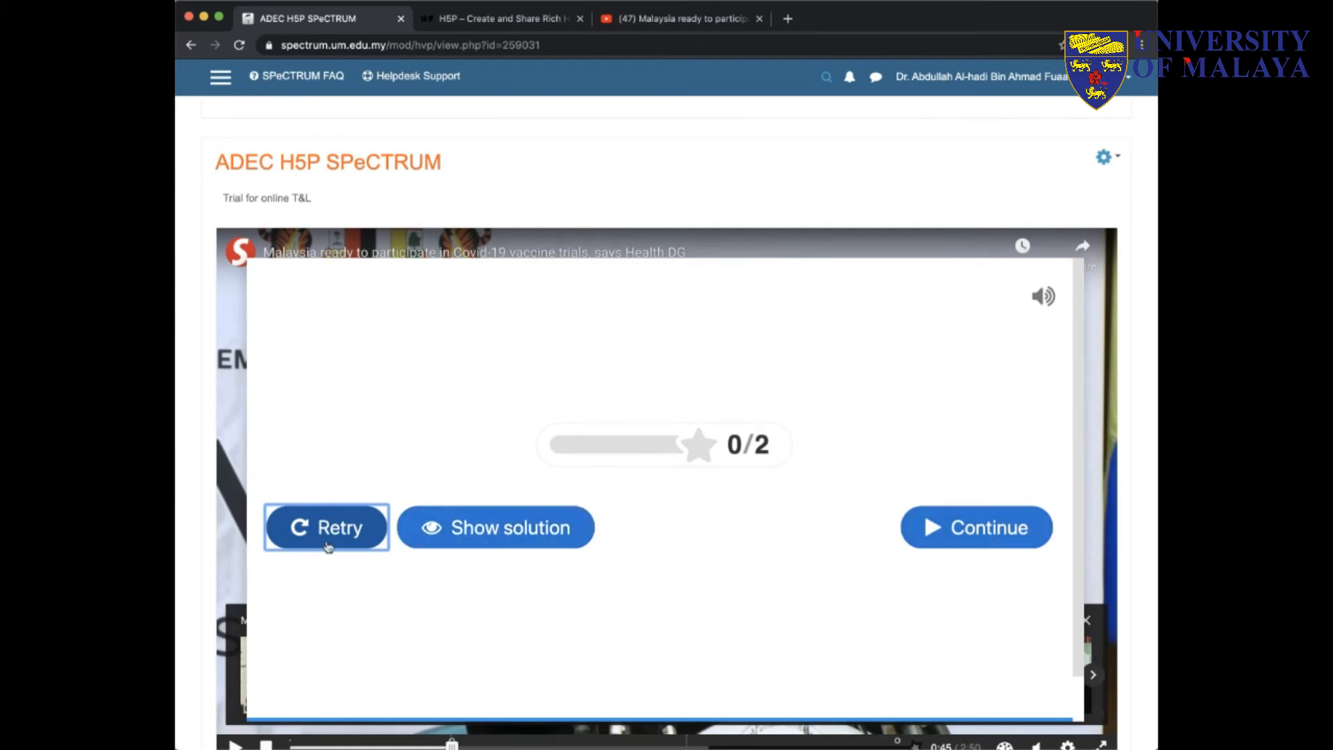
# Step: Continue past the quiz and skip the video forward to near its end
pyautogui.click(975, 538)
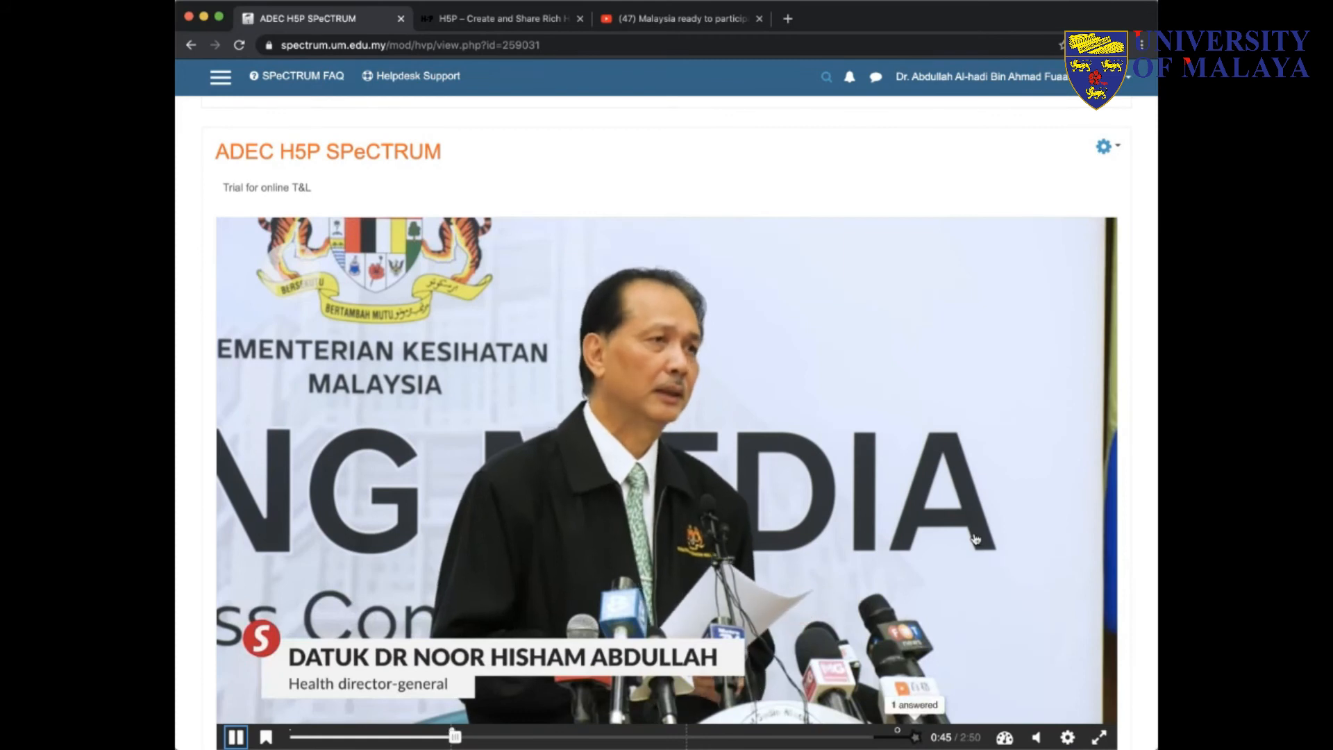
pyautogui.scroll(-2, 898, 699)
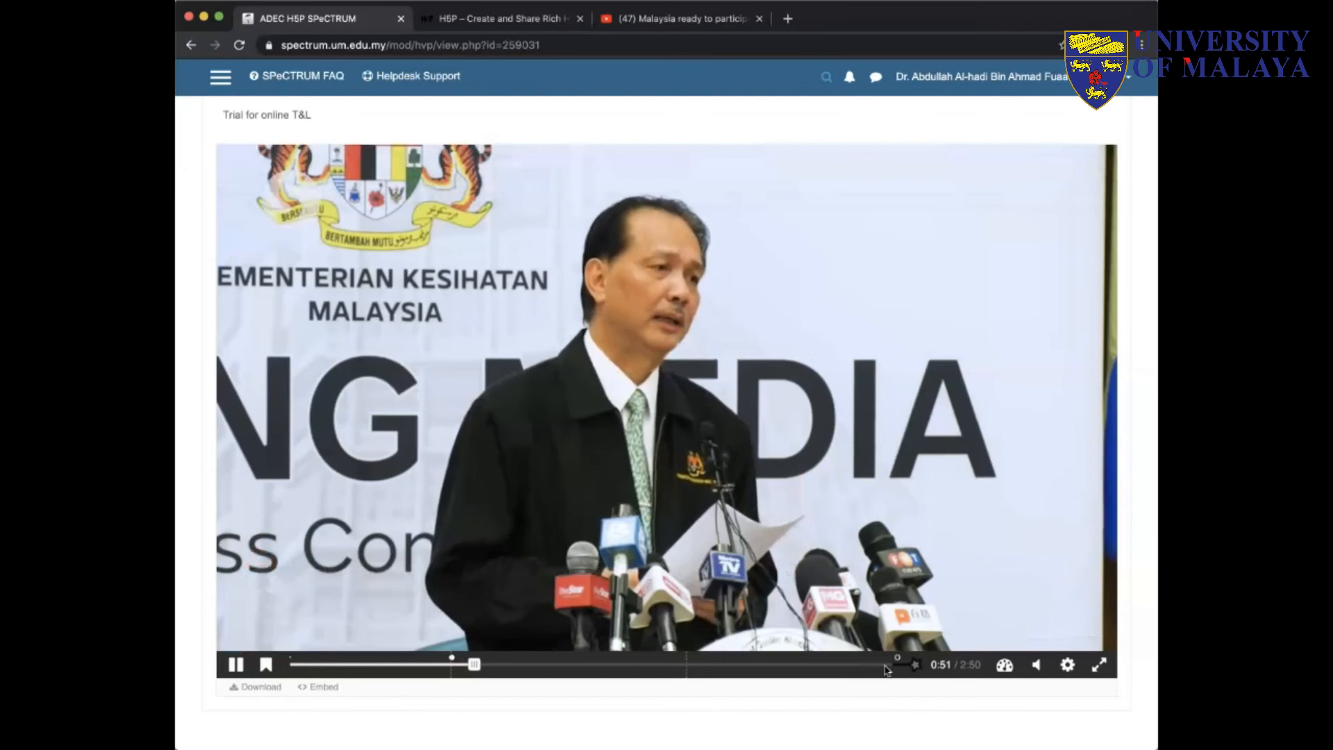
pyautogui.moveTo(473, 665); pyautogui.dragTo(875, 677)
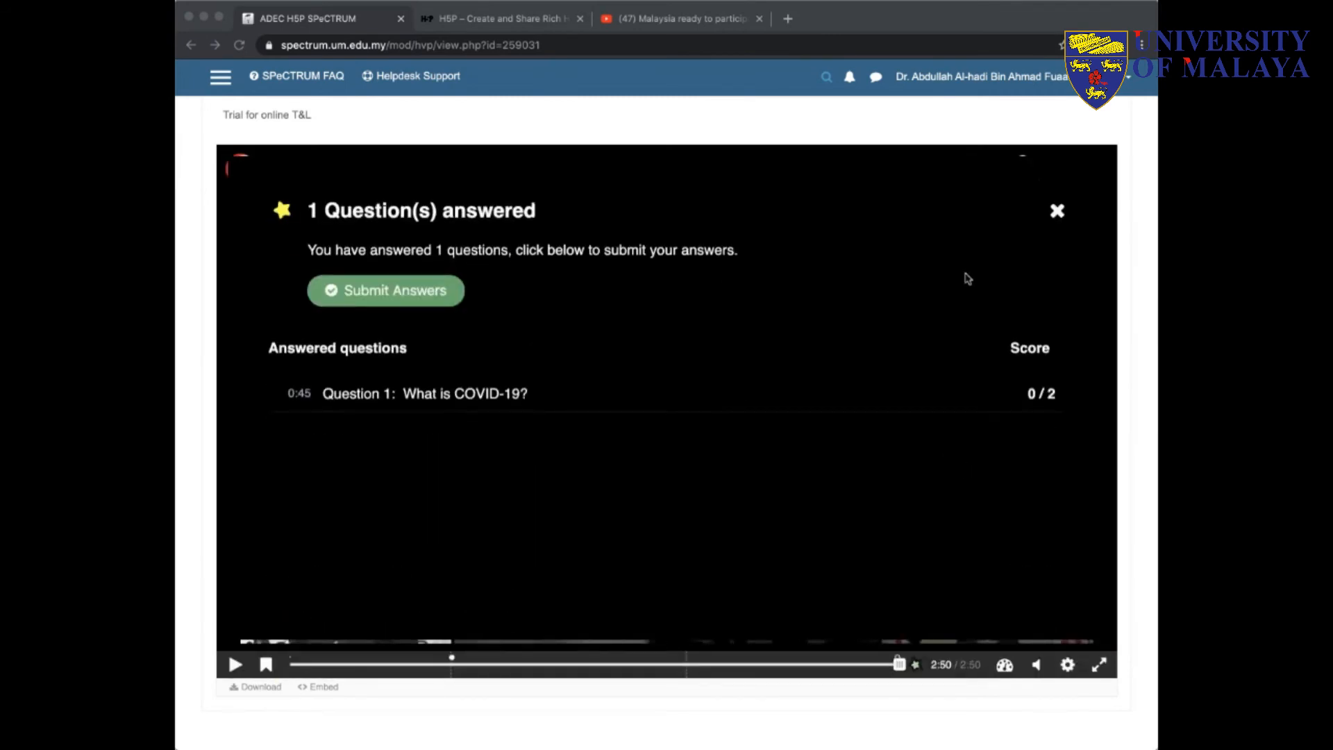
# Step: Dismiss the answered-questions page, open the Summary task at the video's end to view its statements, and close it
pyautogui.click(1057, 210)
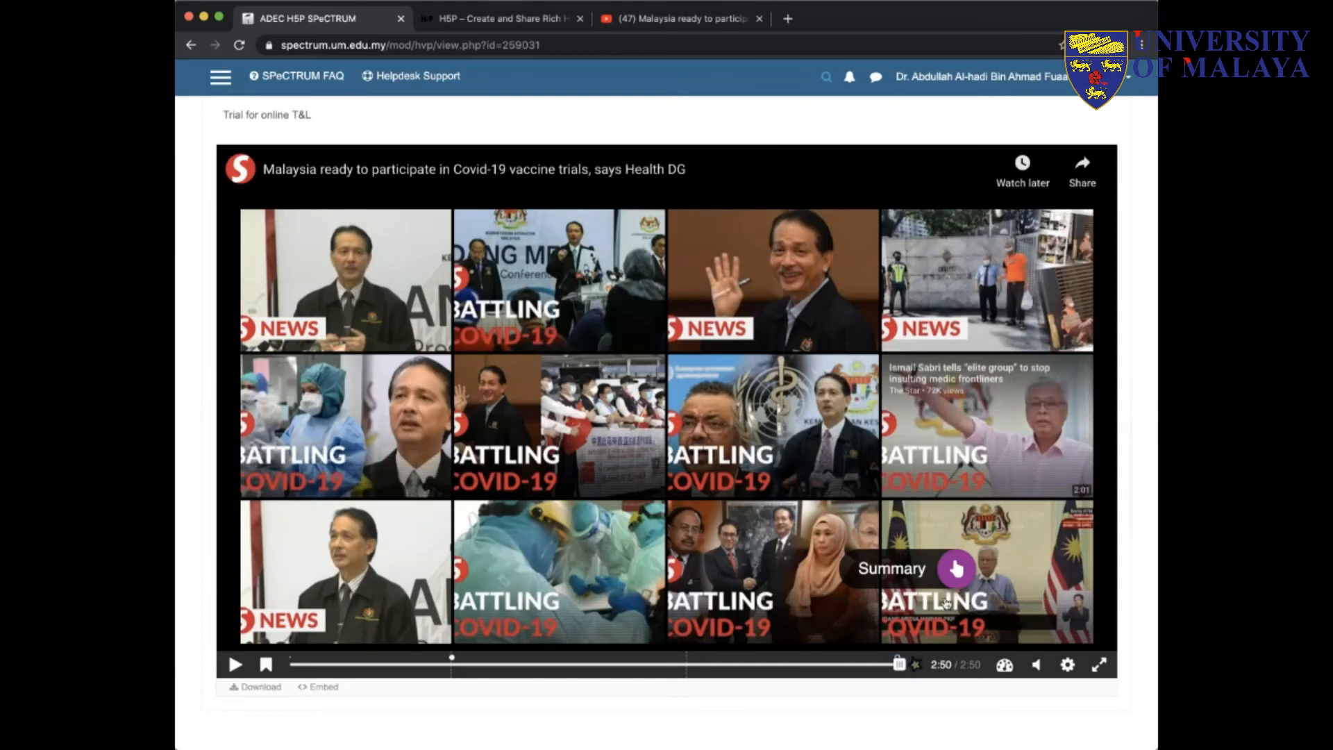
pyautogui.click(956, 569)
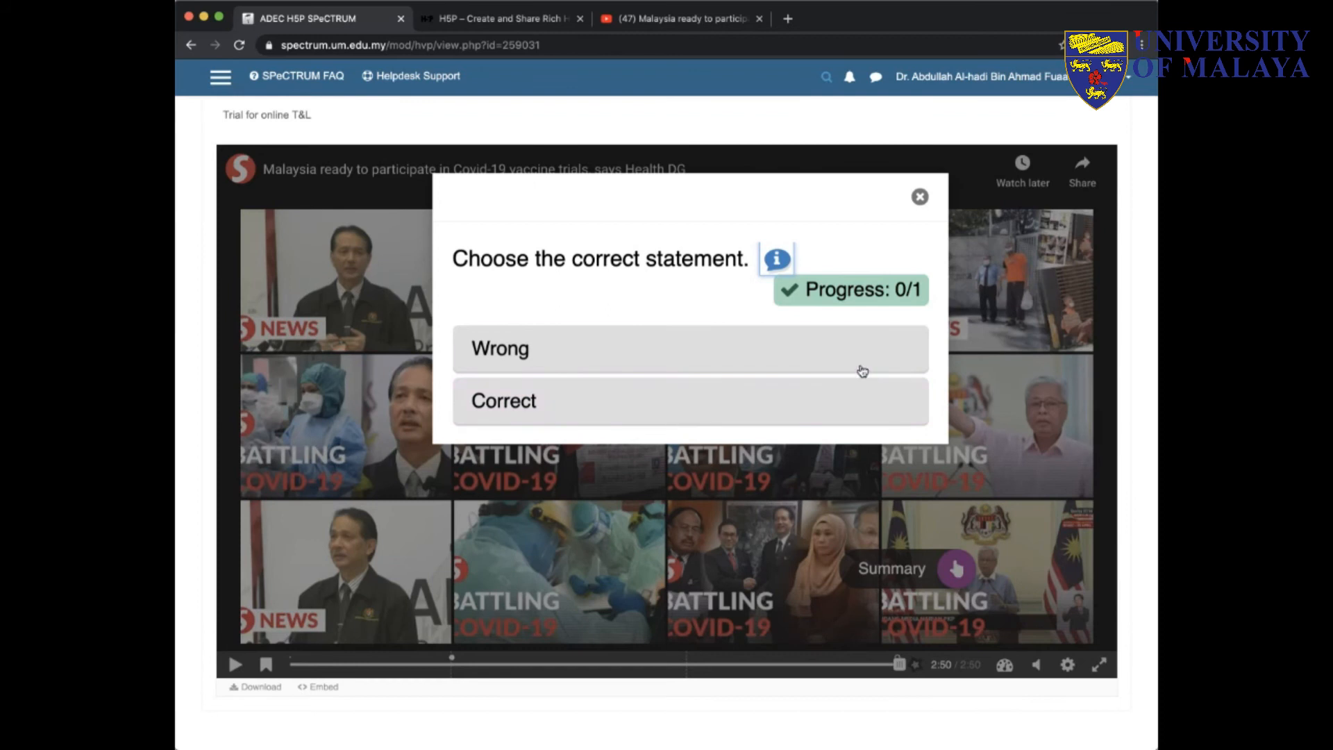
pyautogui.click(921, 199)
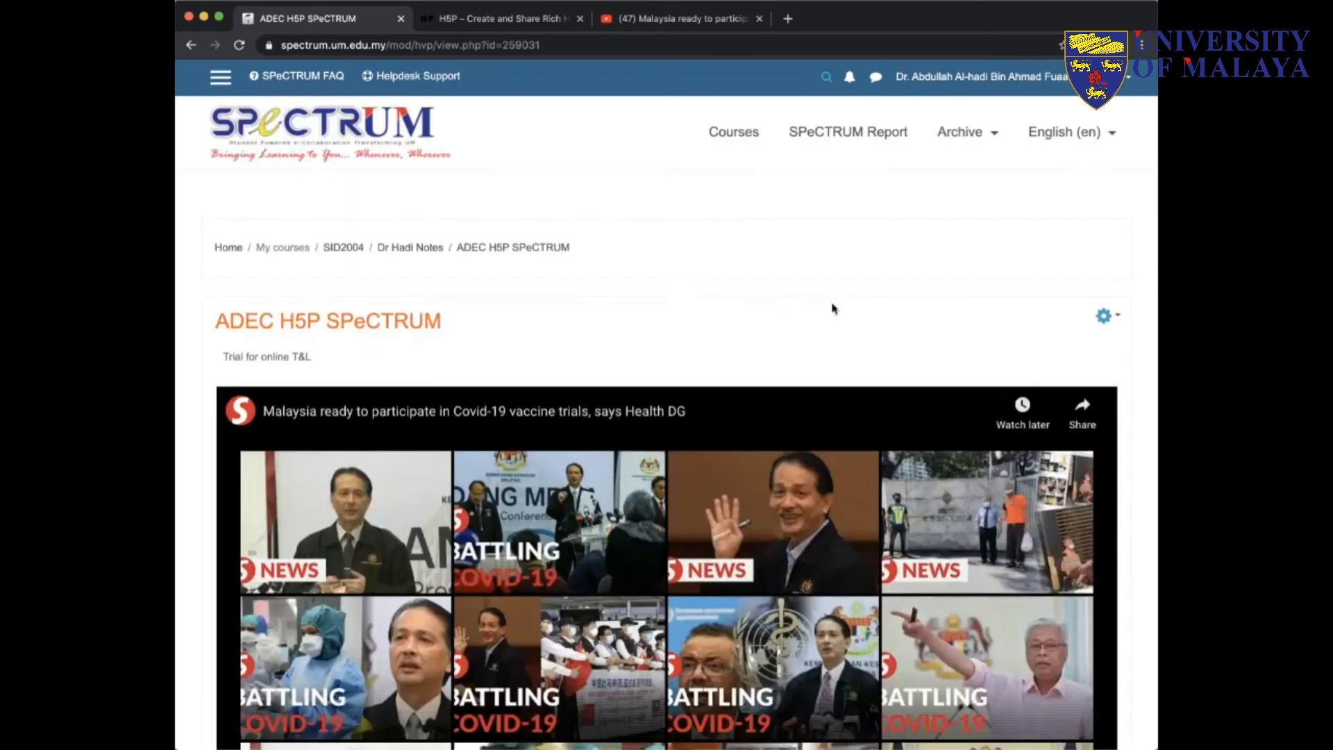
# Step: Return to the SID2004 course page and open its gradebook setup to view the list of grade items
pyautogui.click(1102, 320)
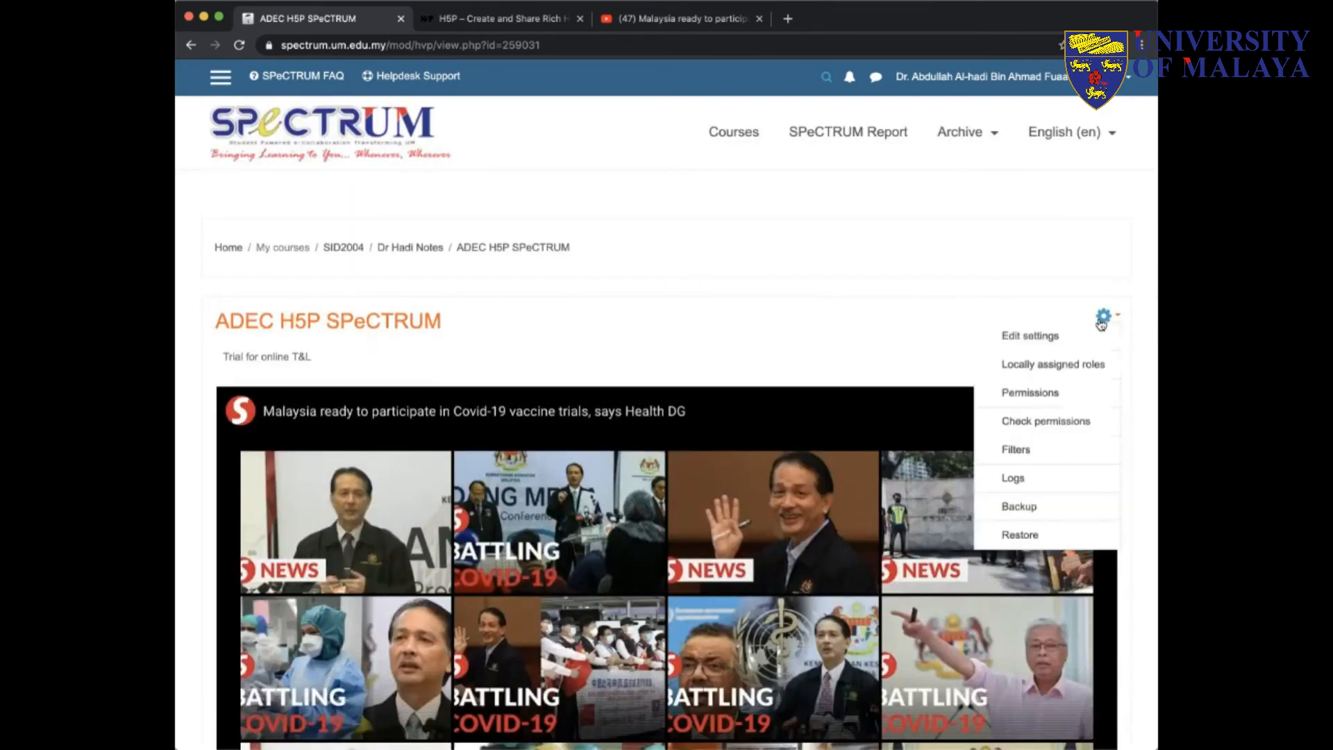
pyautogui.click(415, 250)
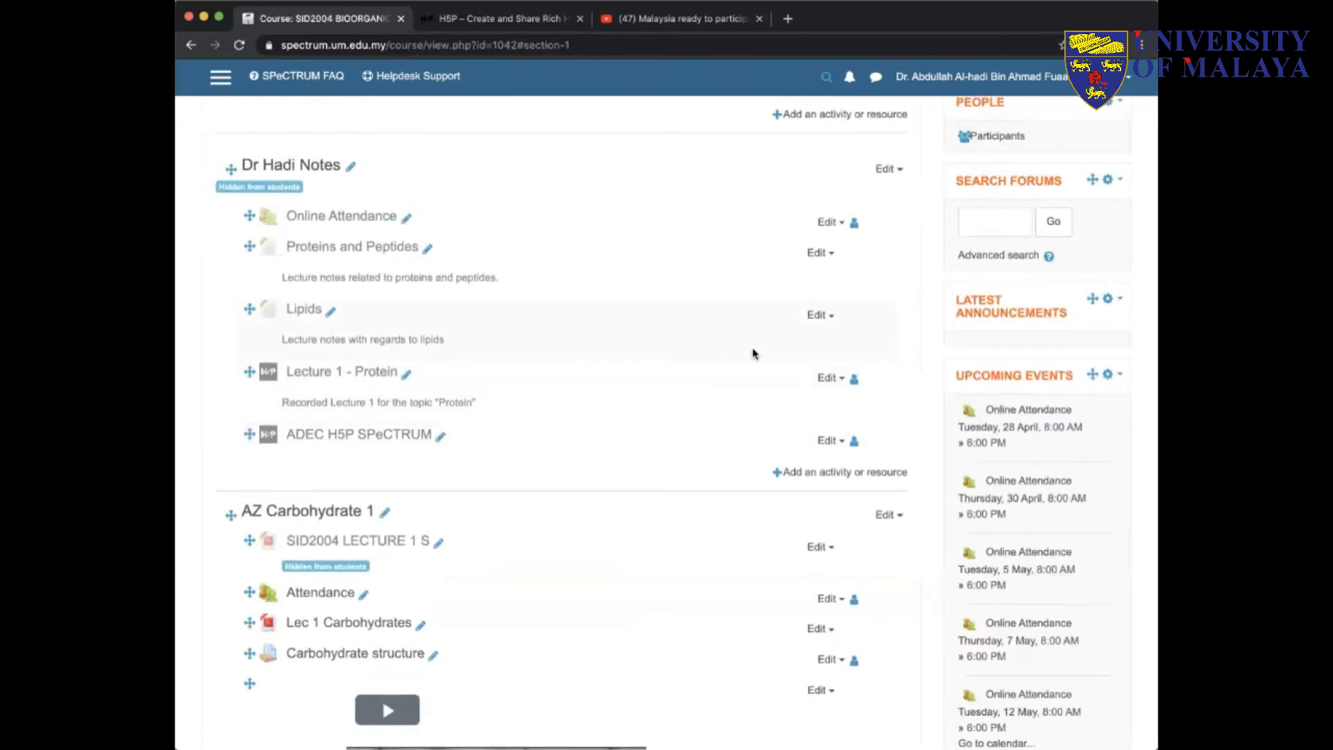
pyautogui.scroll(10, 754, 352)
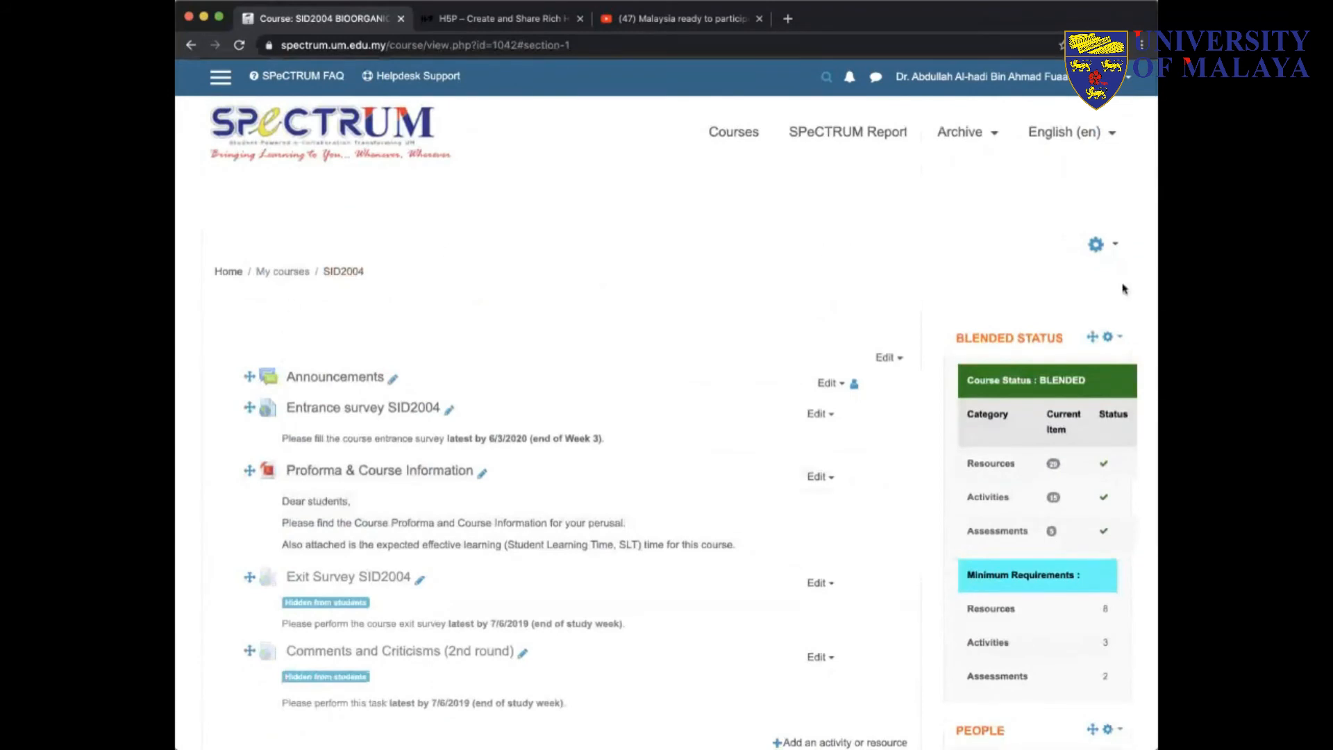
pyautogui.click(1097, 245)
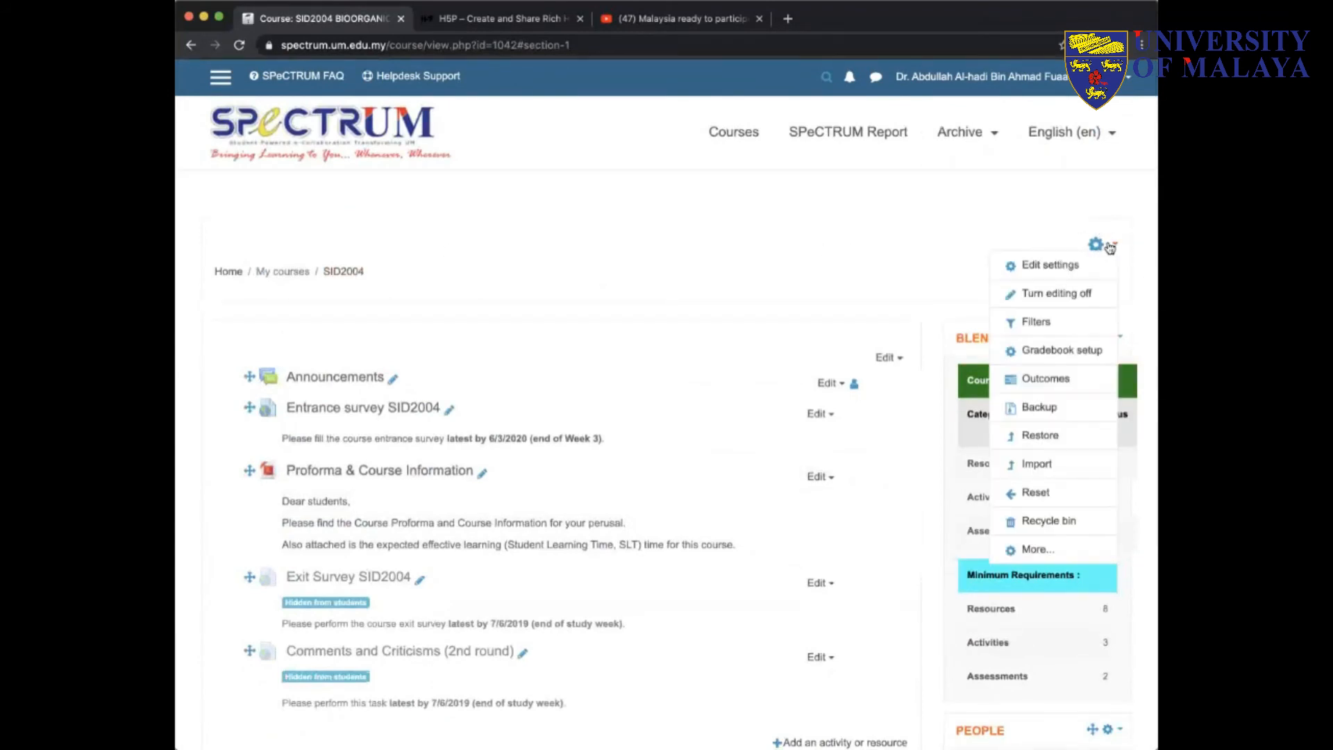
pyautogui.click(1032, 357)
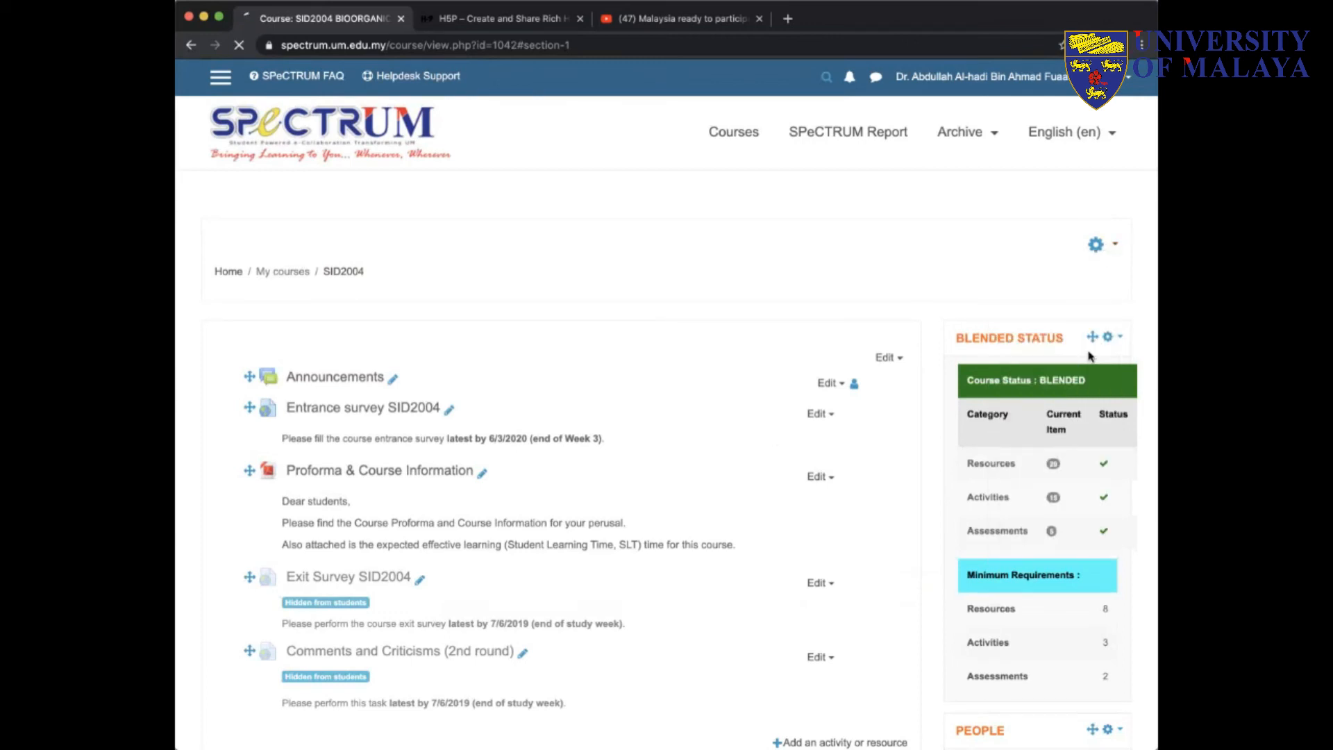
pyautogui.scroll(-5, 610, 372)
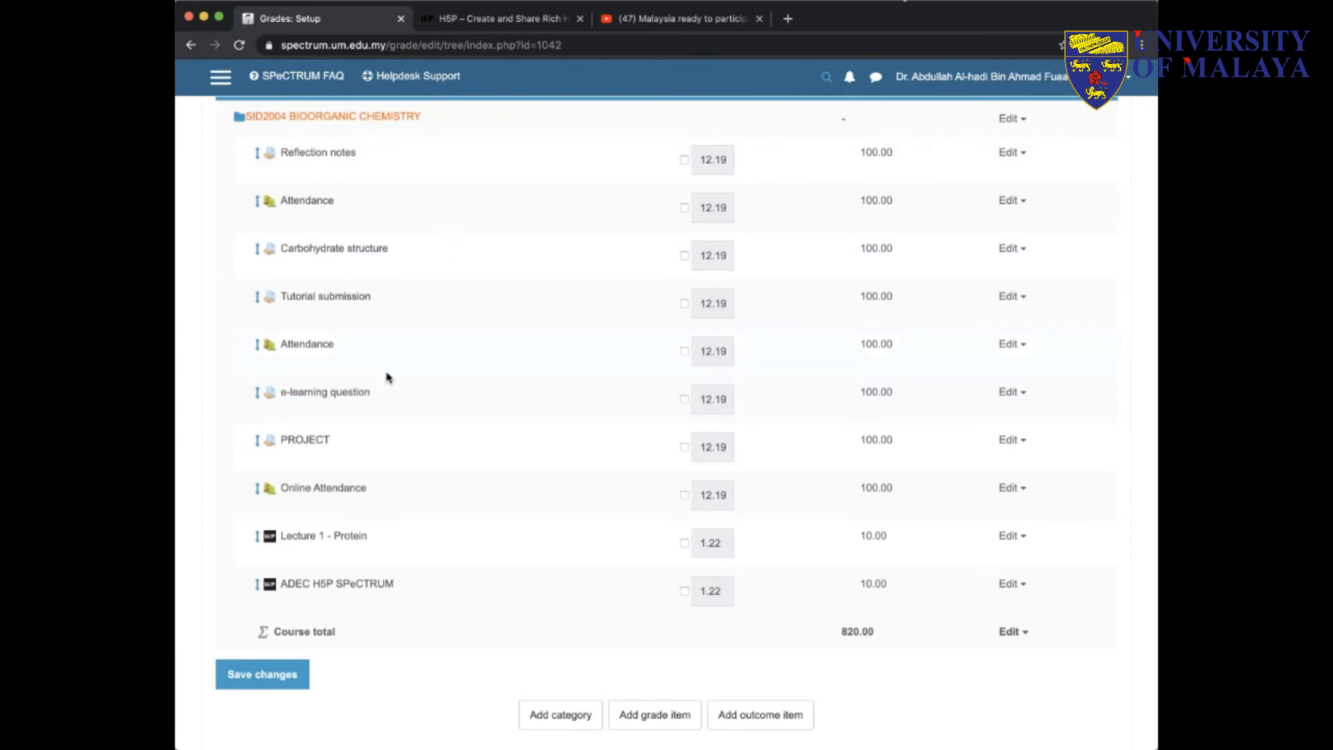
# Step: Open the grade results for ADEC H5P SPeCTRUM and page through to the third results page
pyautogui.click(357, 589)
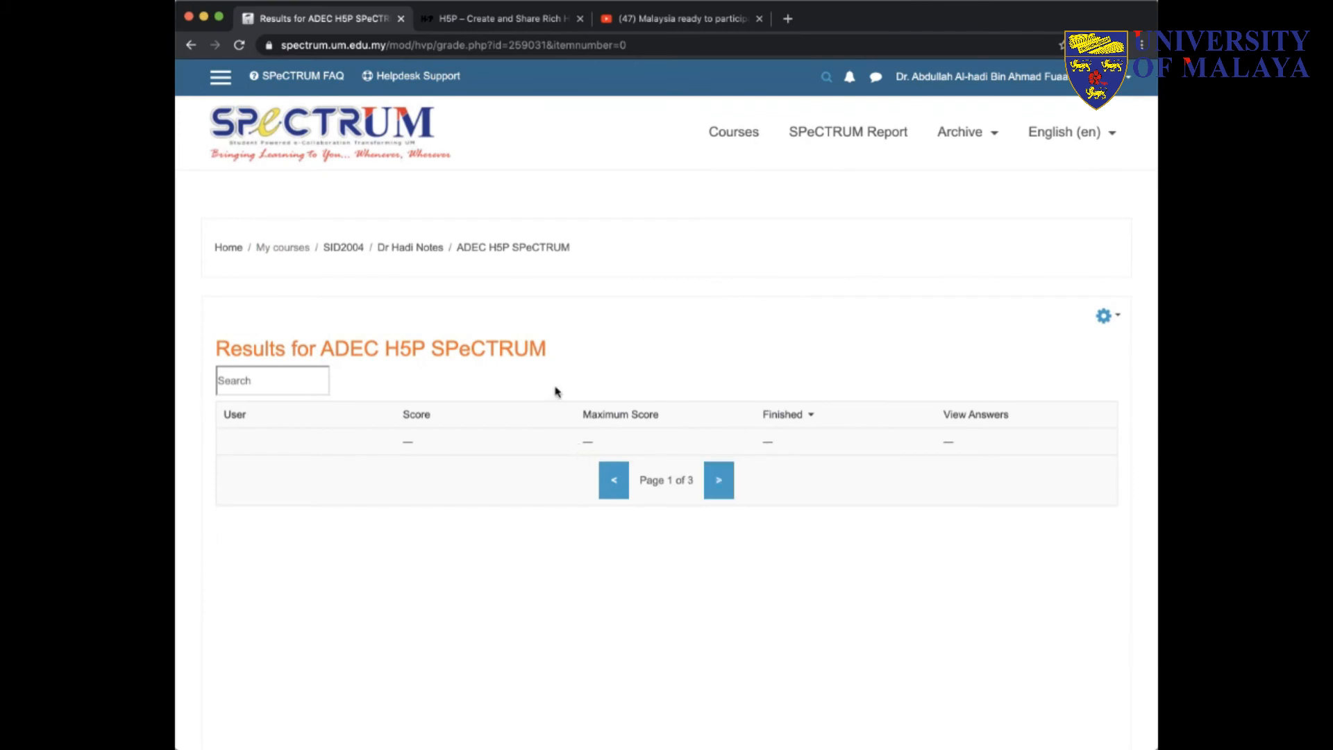
pyautogui.click(722, 483)
pyautogui.click(723, 484)
pyautogui.click(1104, 315)
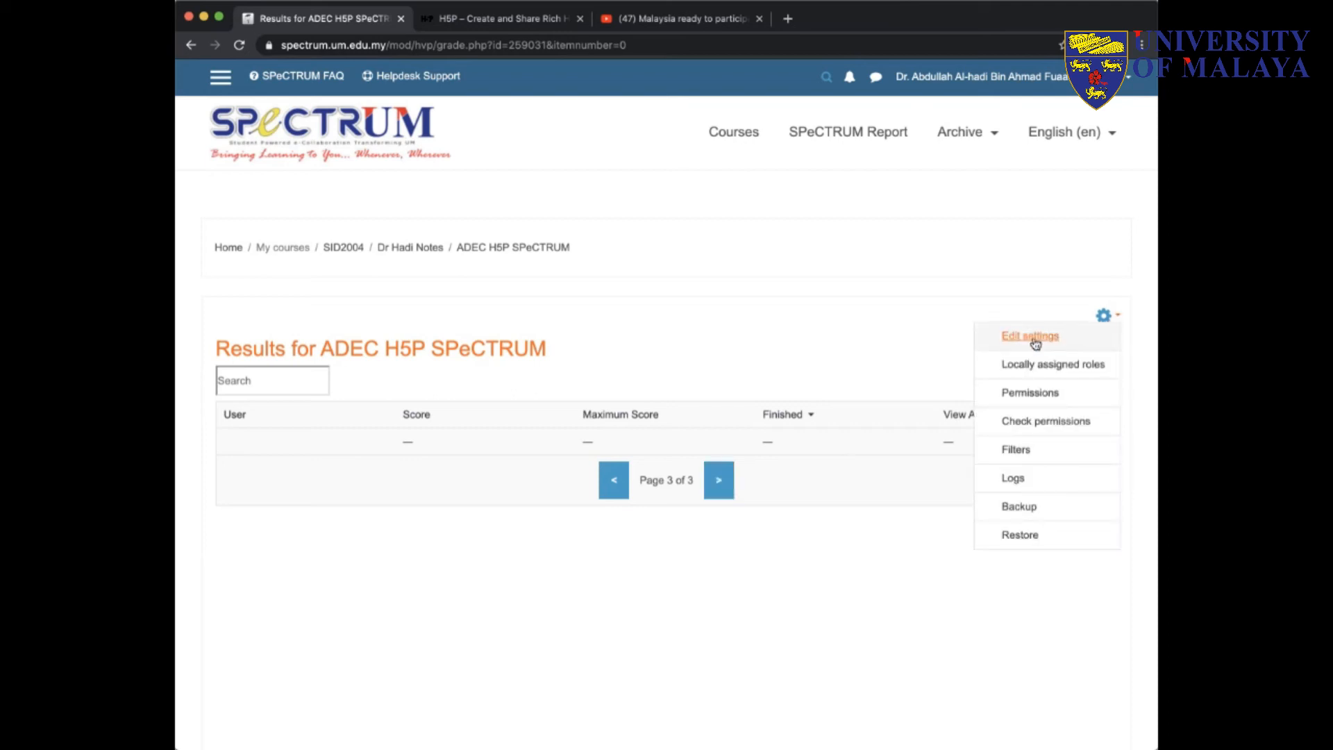
pyautogui.click(831, 617)
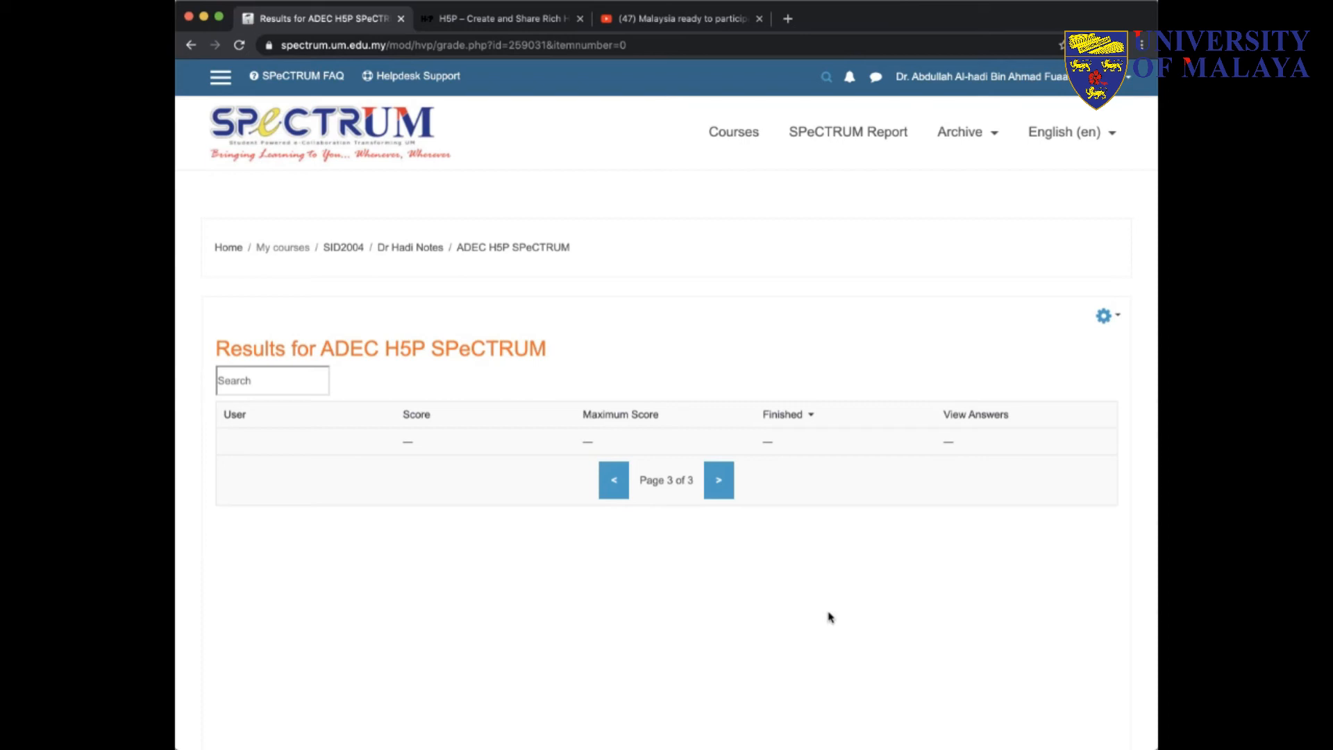
pyautogui.scroll(-1, 831, 616)
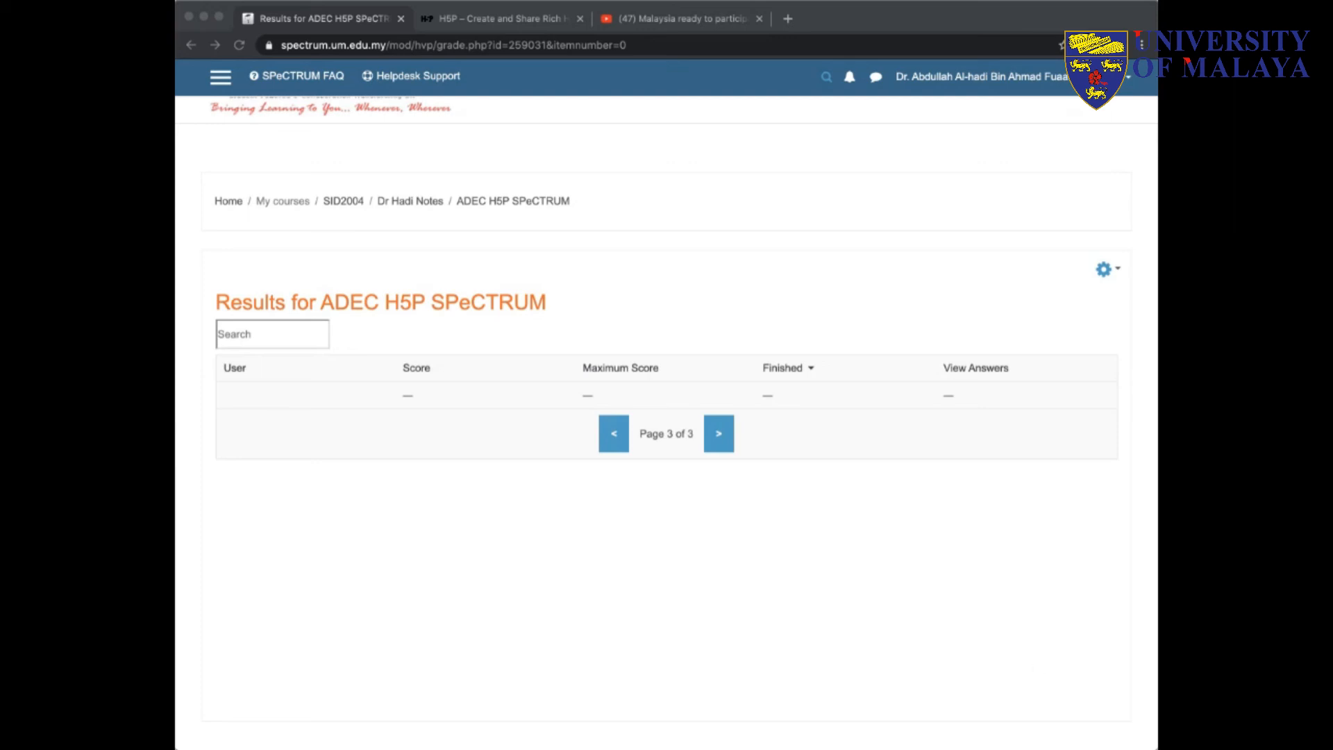
# Step: Go back to the course section, reopen the ADEC H5P SPeCTRUM activity and open its settings for editing
pyautogui.click(423, 207)
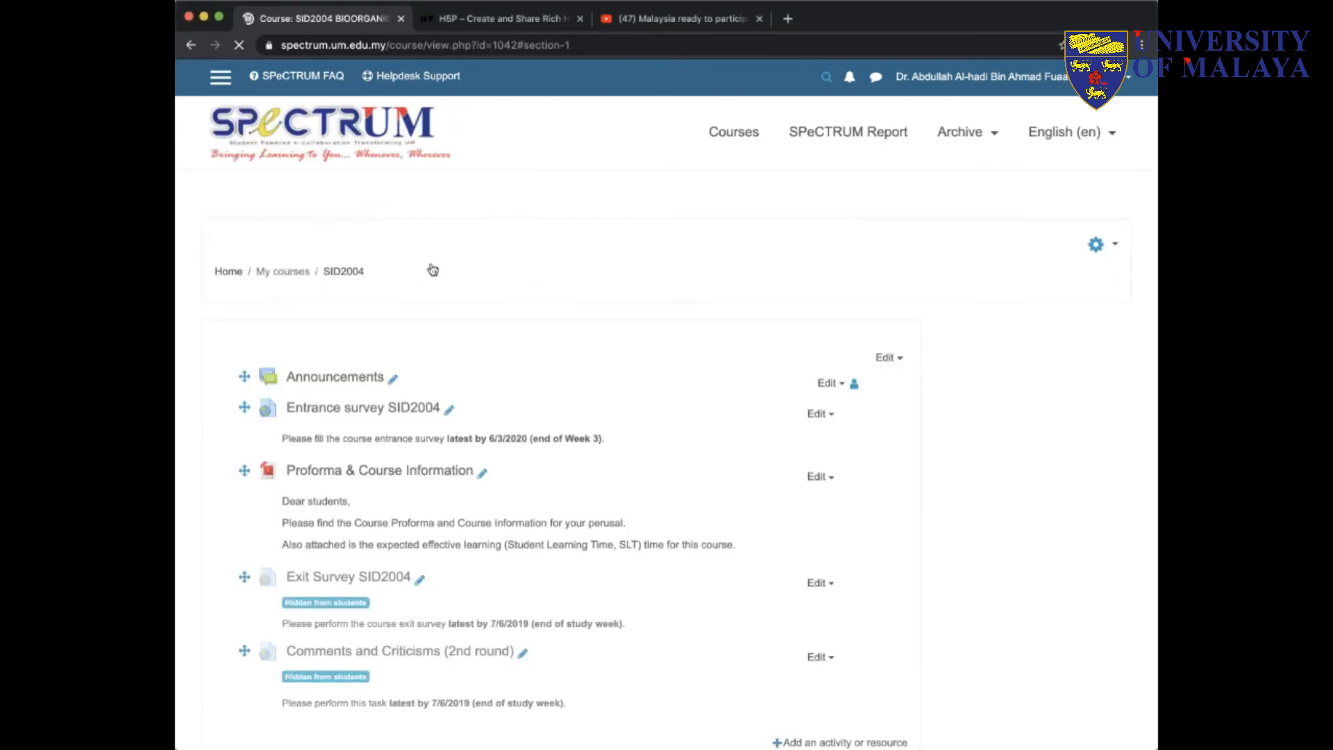
pyautogui.scroll(-8, 468, 461)
pyautogui.scroll(15, 467, 461)
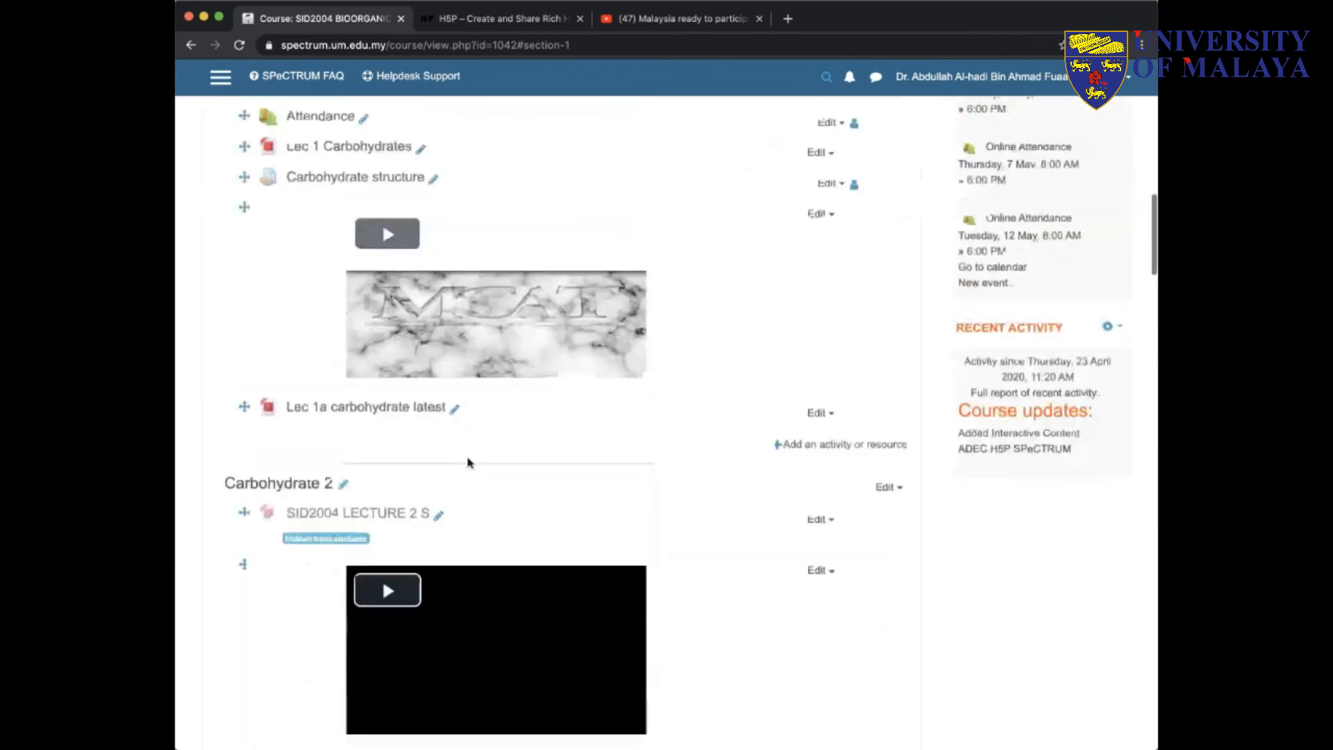
pyautogui.click(425, 402)
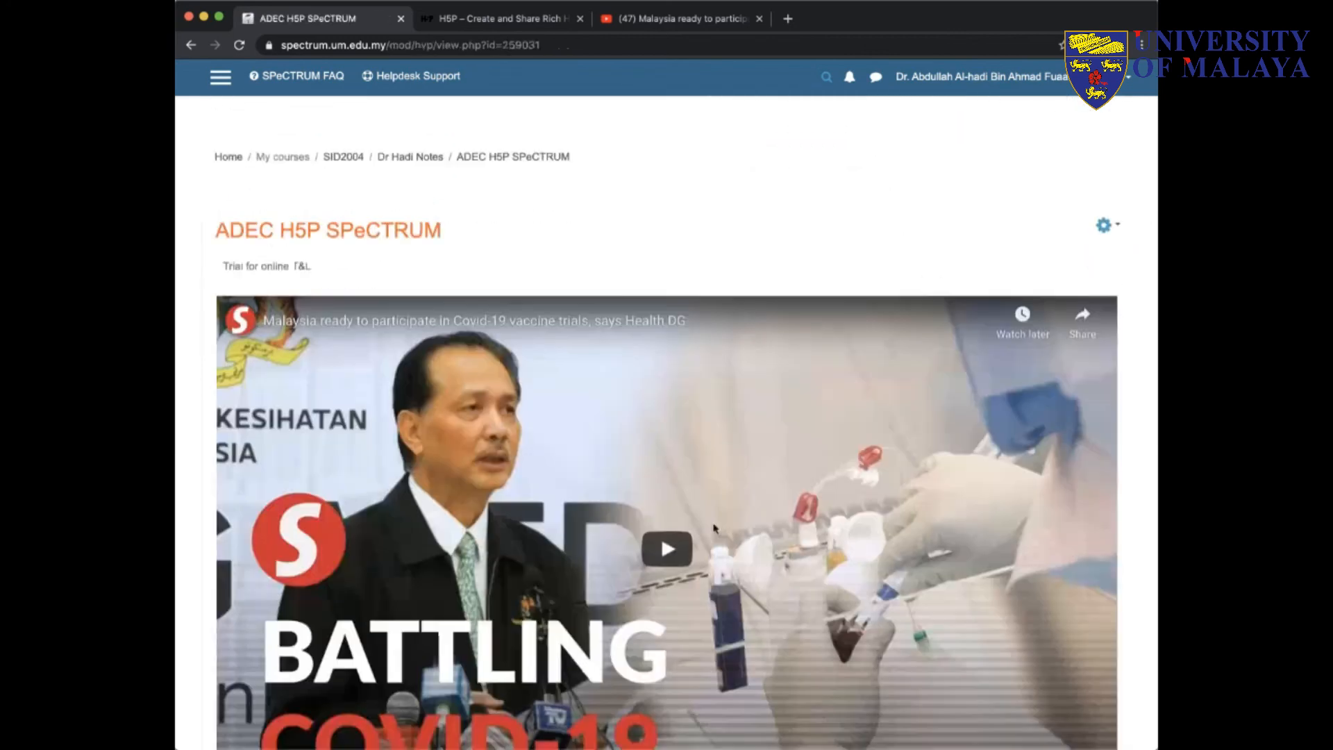
pyautogui.scroll(-5, 714, 529)
pyautogui.scroll(5, 714, 529)
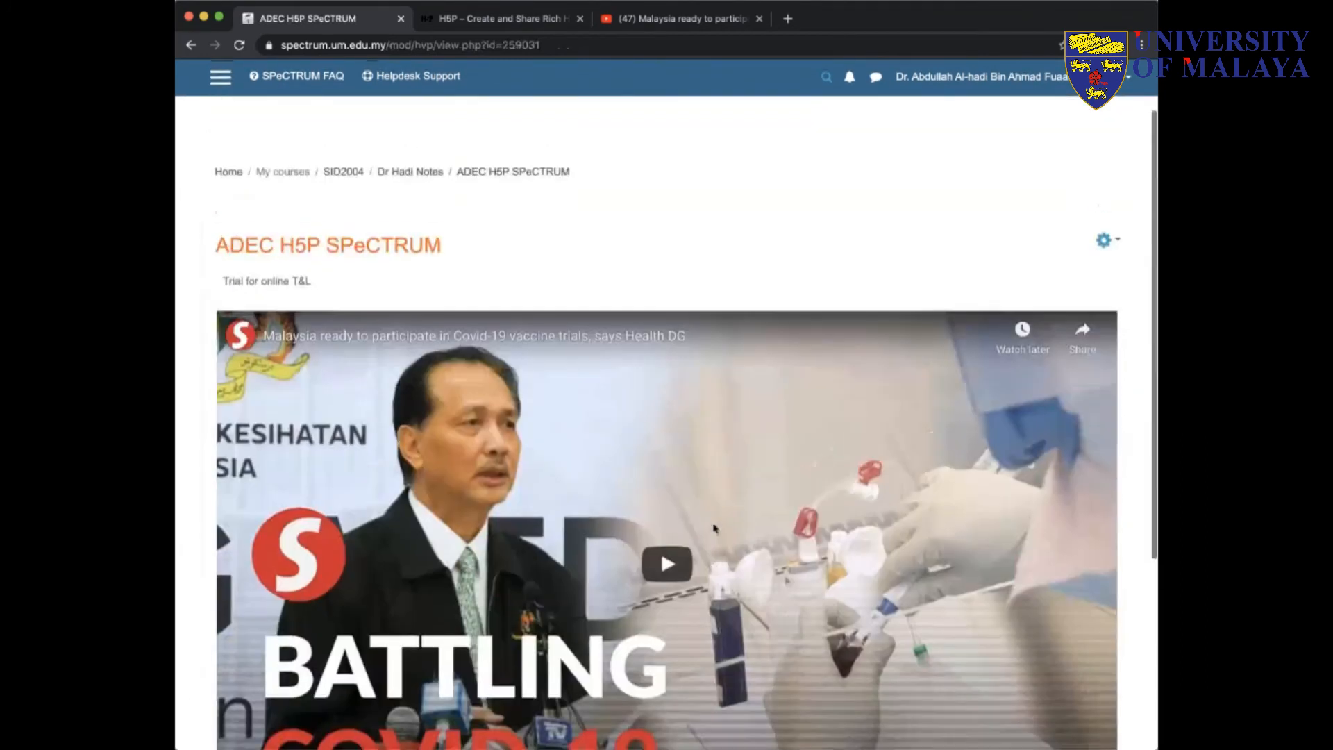
pyautogui.click(1115, 244)
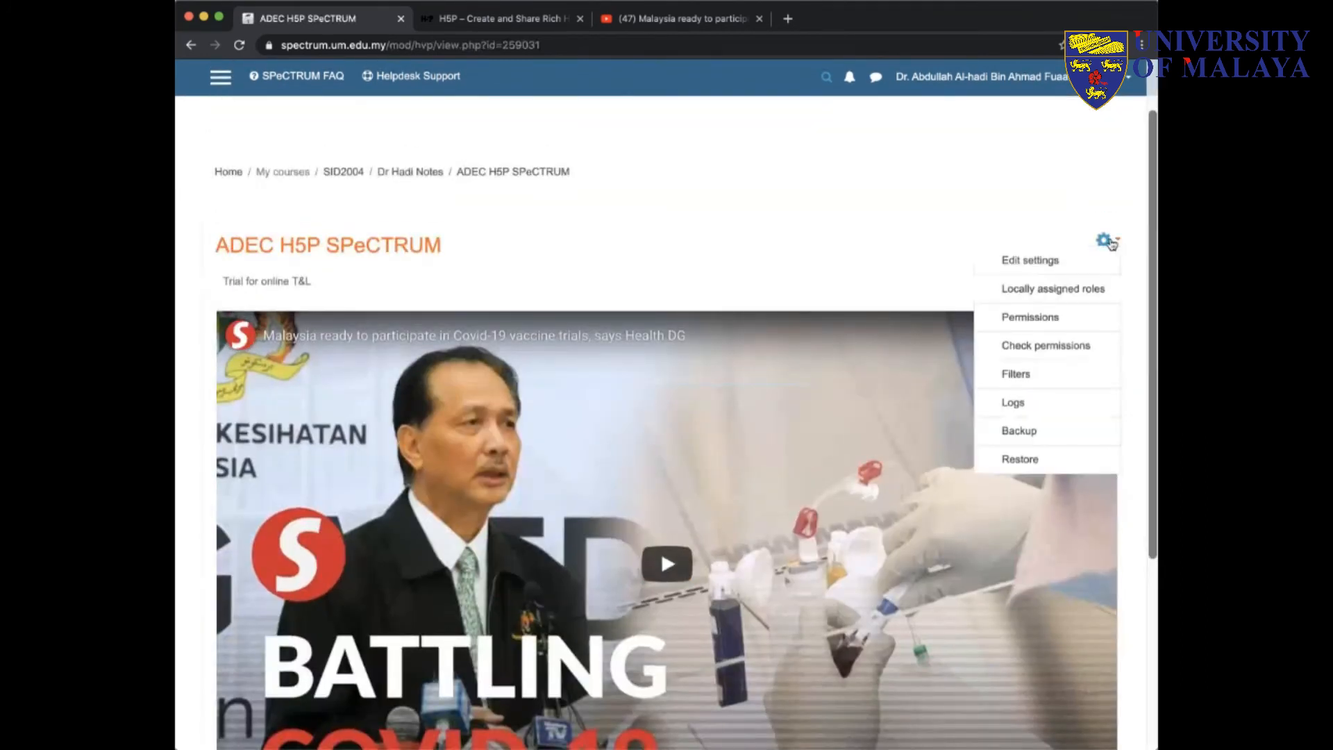
pyautogui.click(1042, 260)
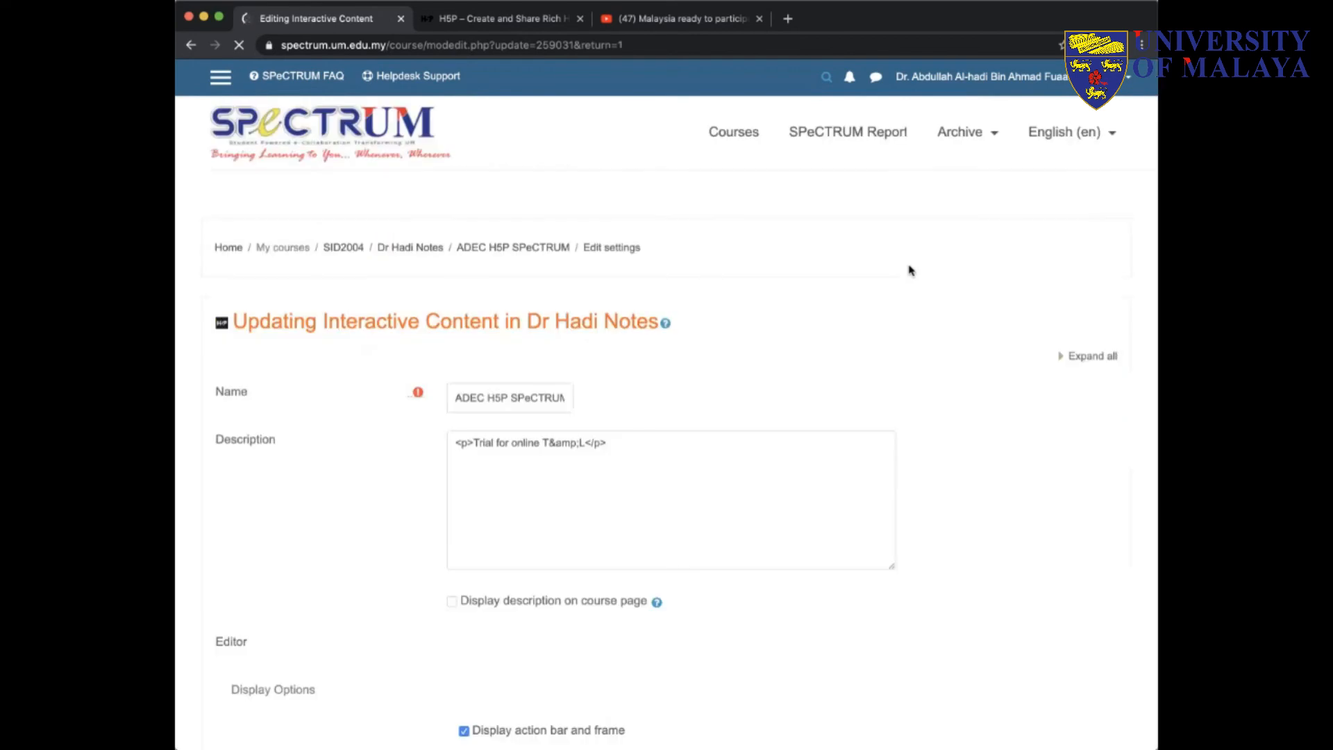
# Step: Exit the Interactive Video editor's tour and go to the Add interactions stage
pyautogui.scroll(-5, 840, 373)
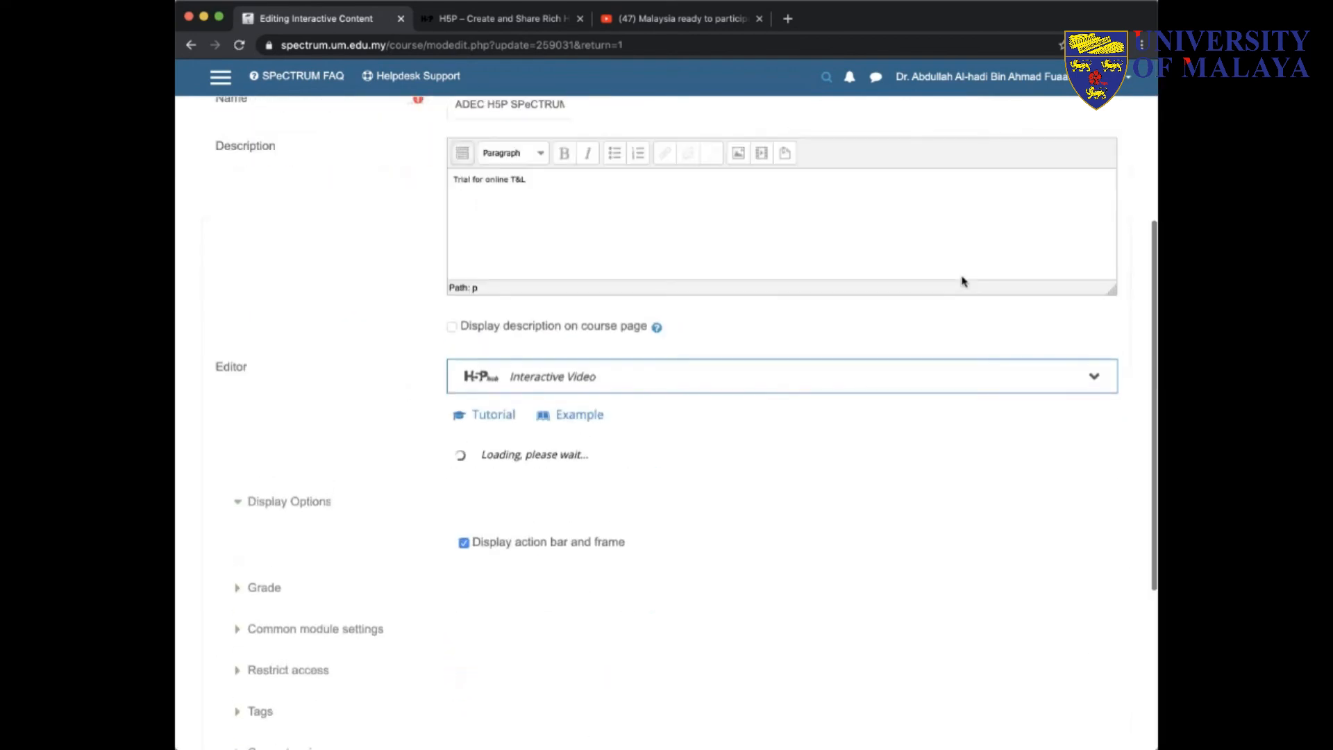
pyautogui.scroll(-2, 958, 323)
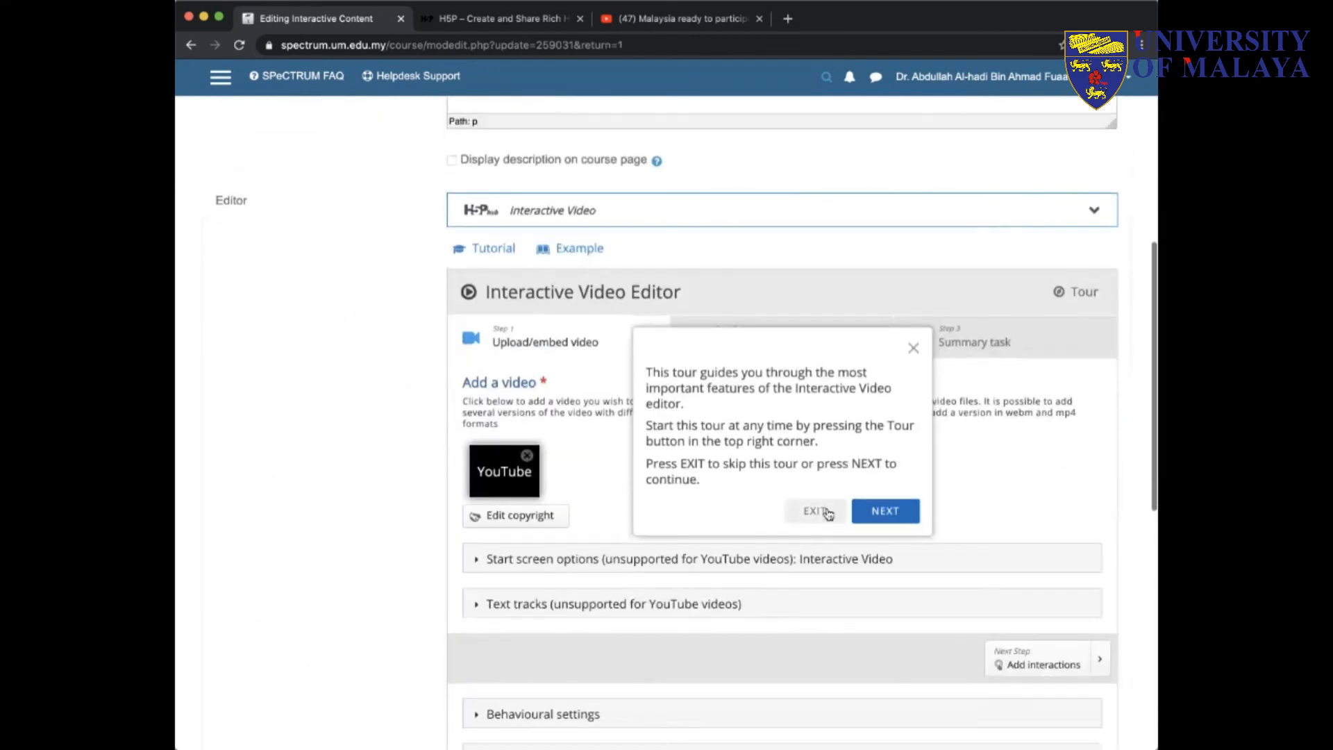
pyautogui.click(827, 512)
pyautogui.click(779, 339)
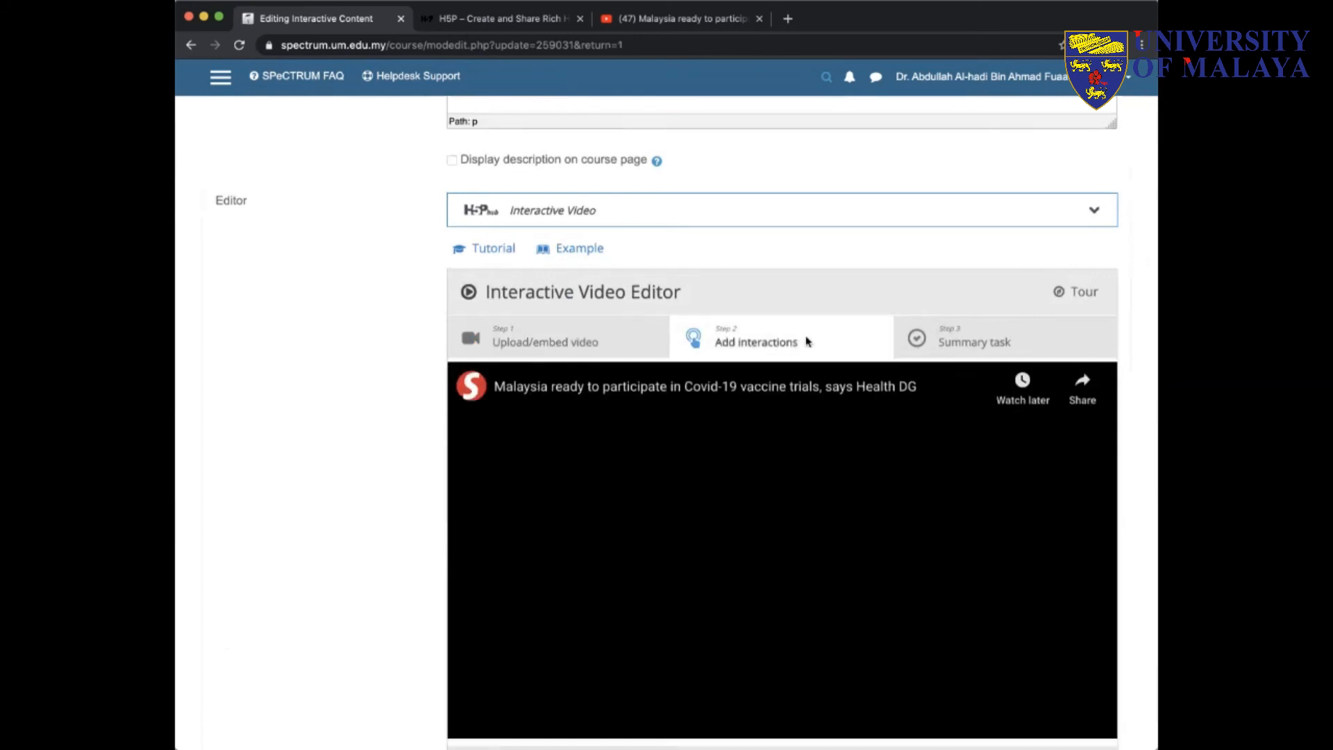
pyautogui.scroll(-3, 863, 274)
pyautogui.click(815, 317)
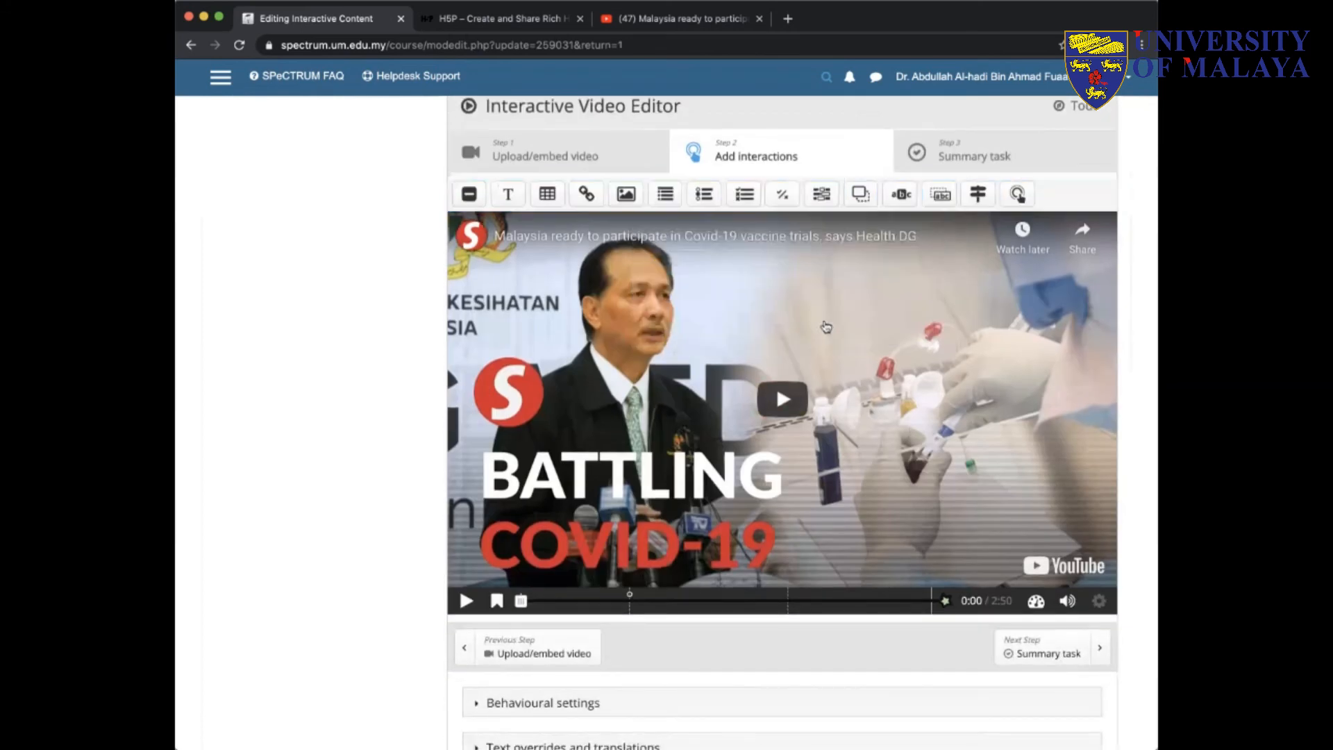
# Step: Jump to the 0:45 quiz marker on the editor's video timeline and inspect the question set placed there
pyautogui.moveTo(631, 598)
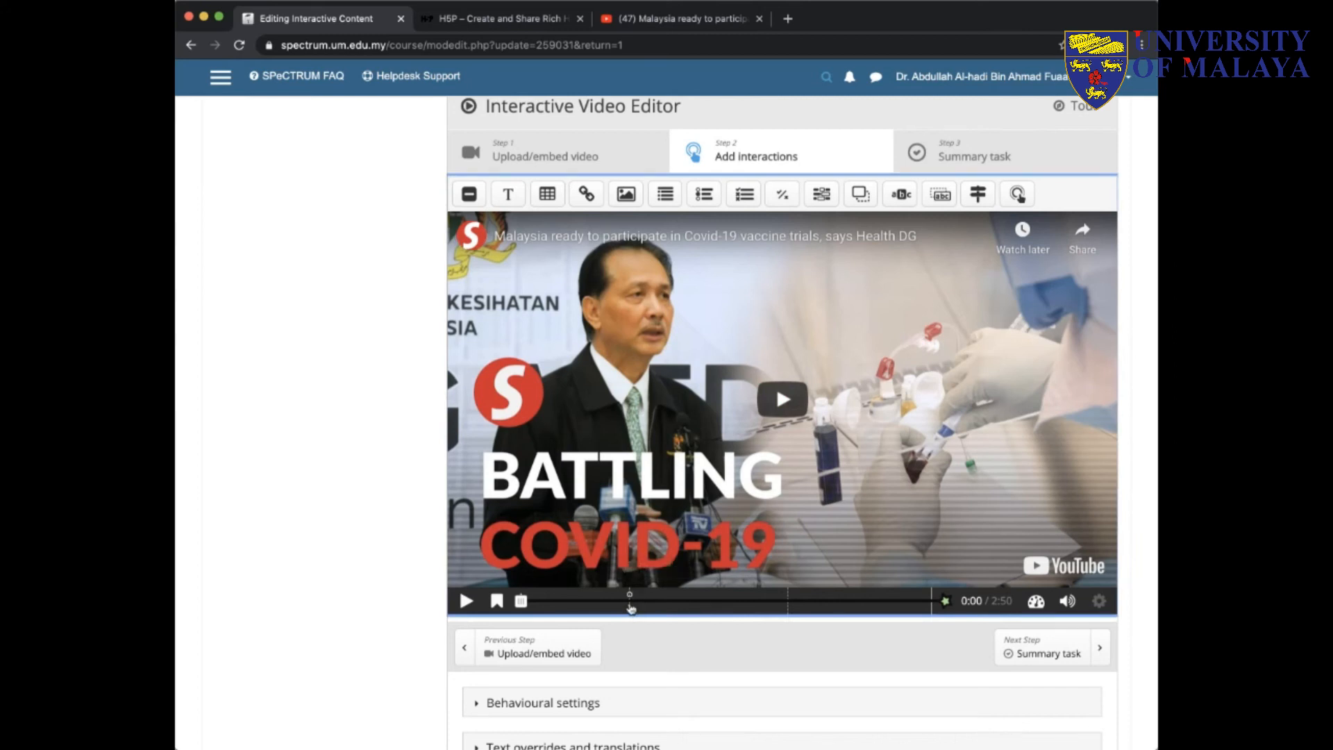
pyautogui.click(629, 603)
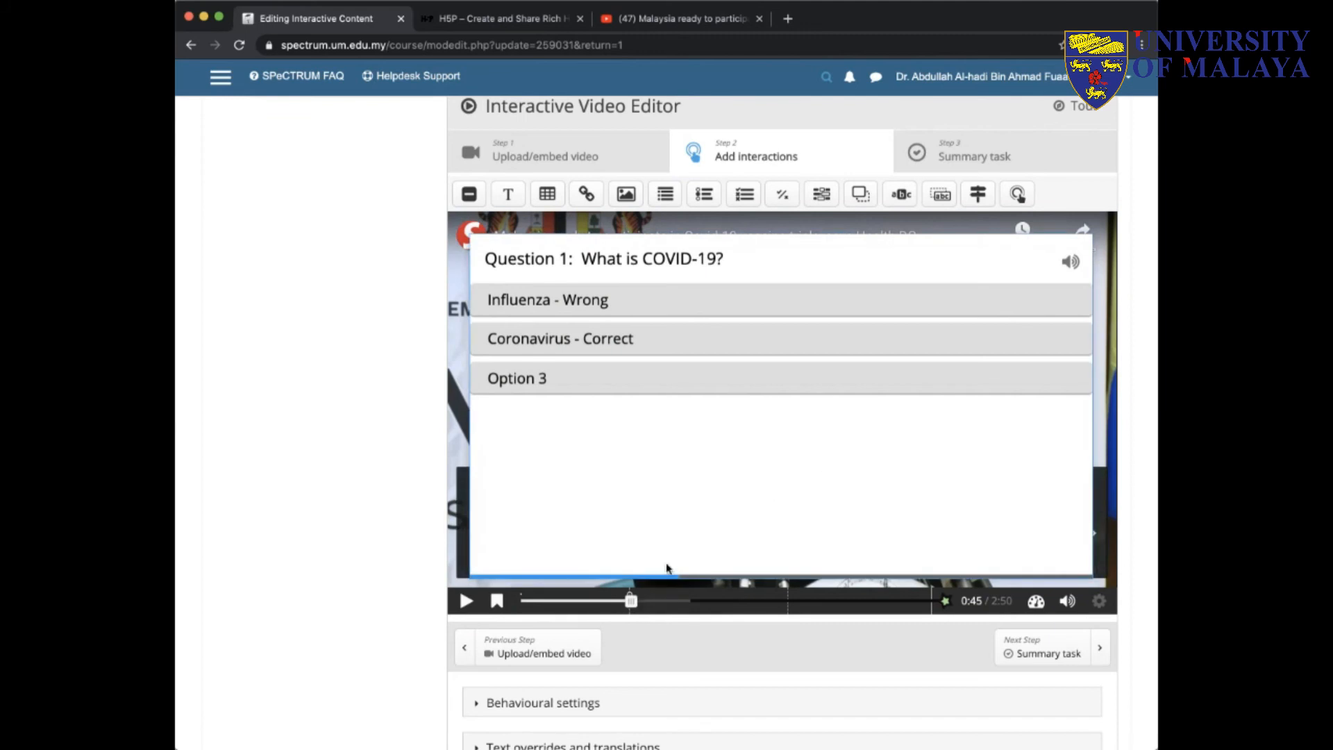
pyautogui.click(669, 527)
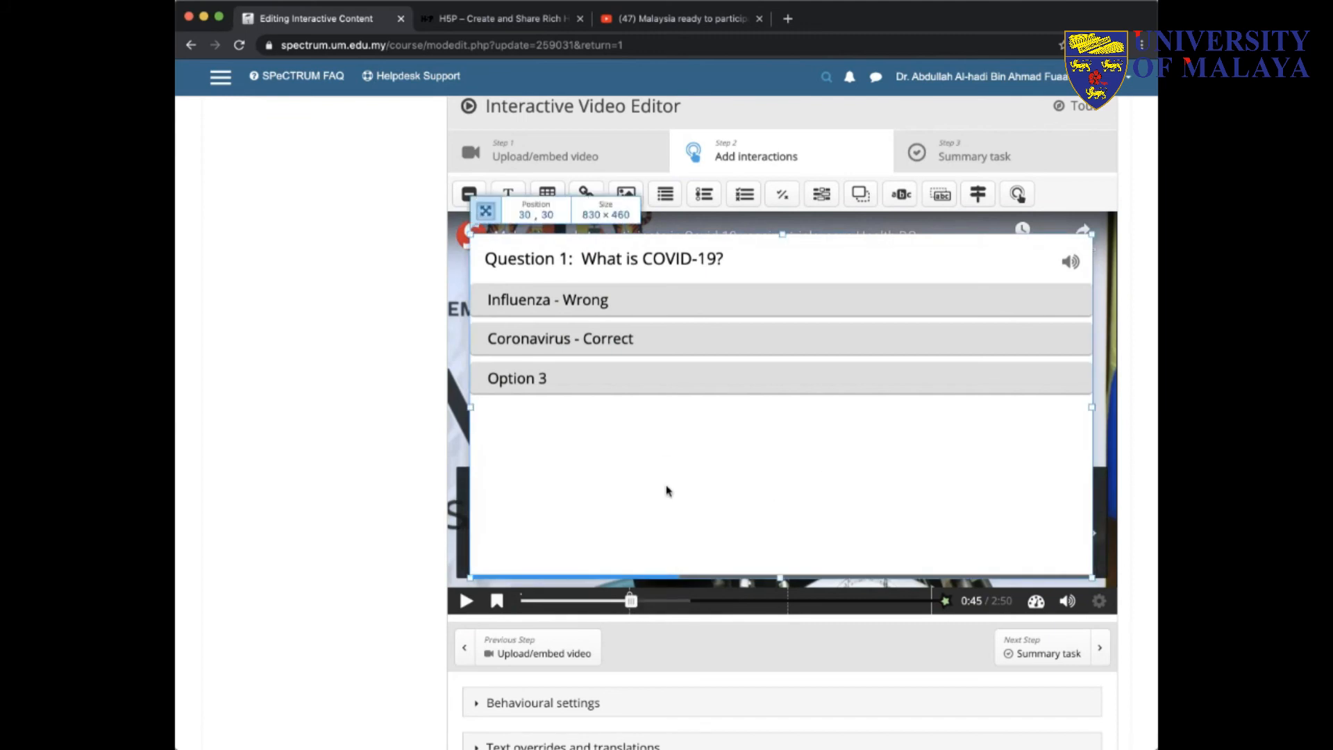
pyautogui.click(632, 603)
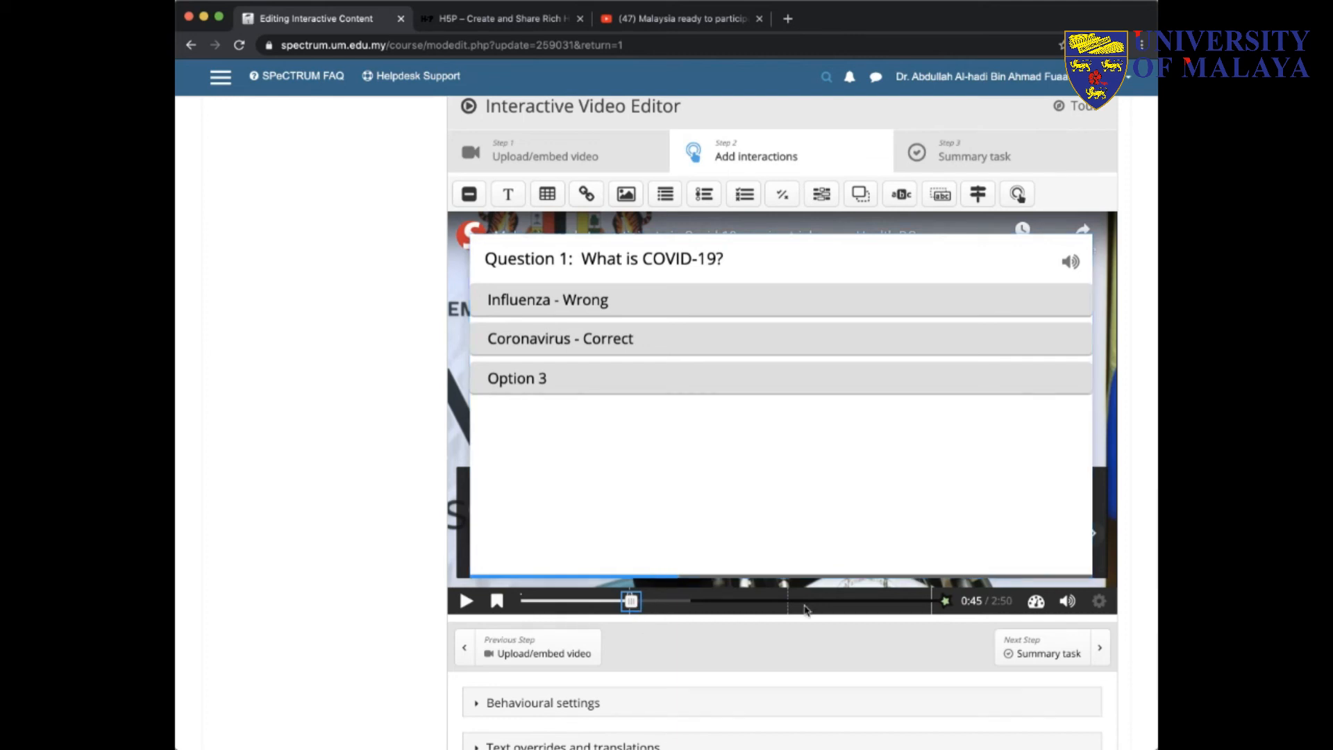
pyautogui.moveTo(789, 608)
# Step: Open the Single Choice Set at 0:45 for editing and review its questions, alternatives and overall feedback settings
pyautogui.click(682, 260)
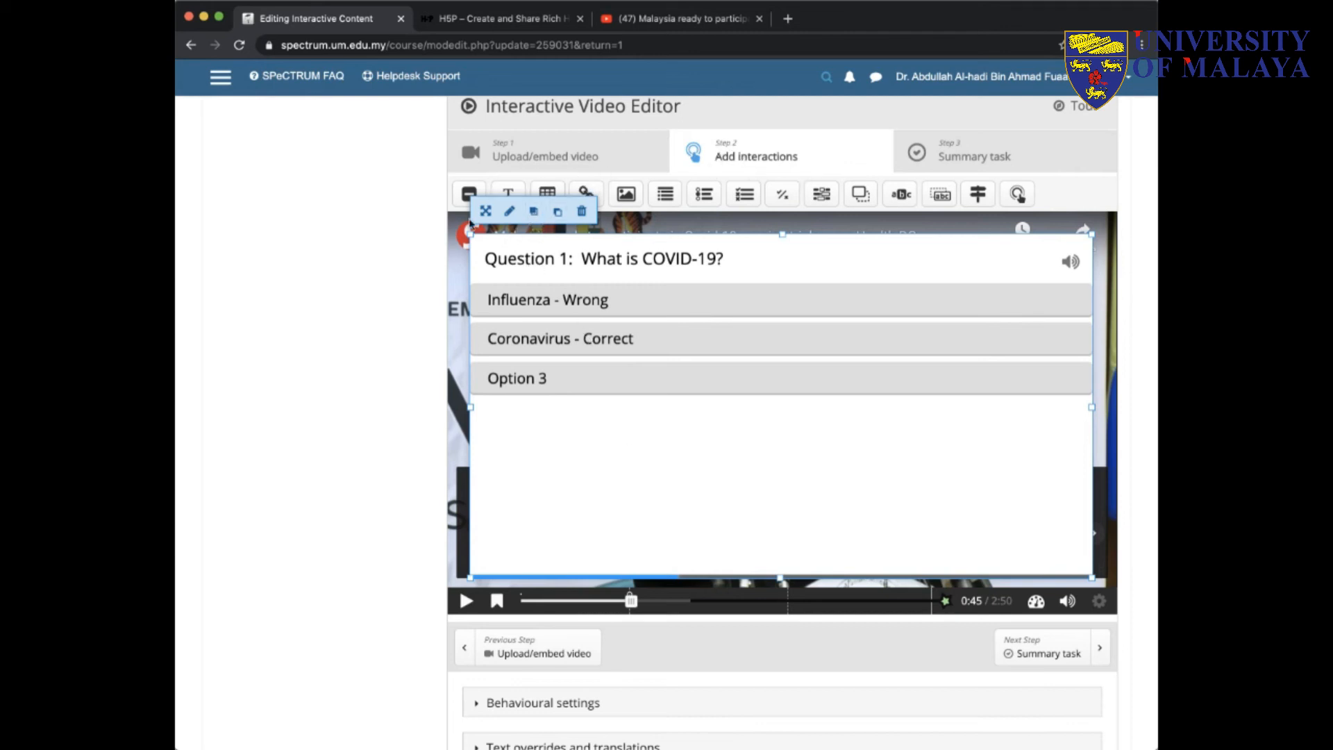
pyautogui.click(510, 211)
pyautogui.scroll(-10, 842, 534)
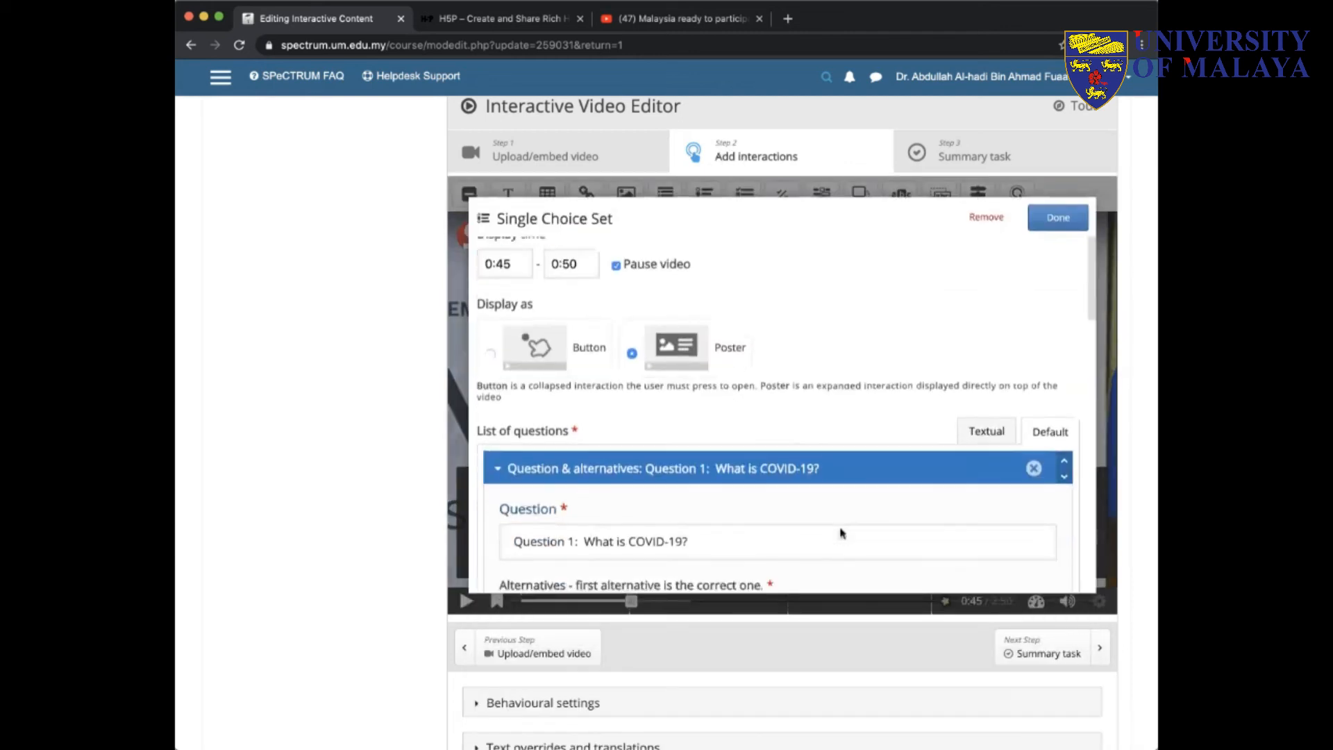
pyautogui.scroll(-10, 842, 534)
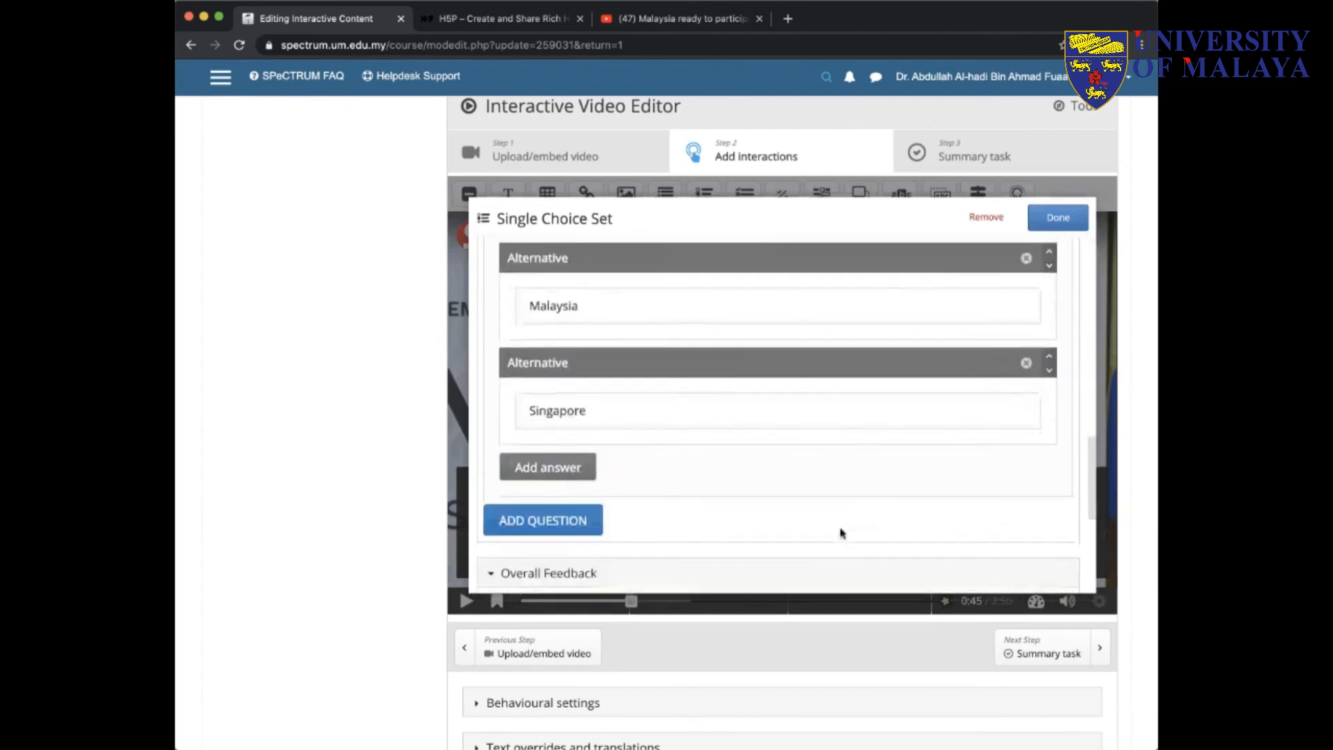
pyautogui.scroll(-3, 840, 529)
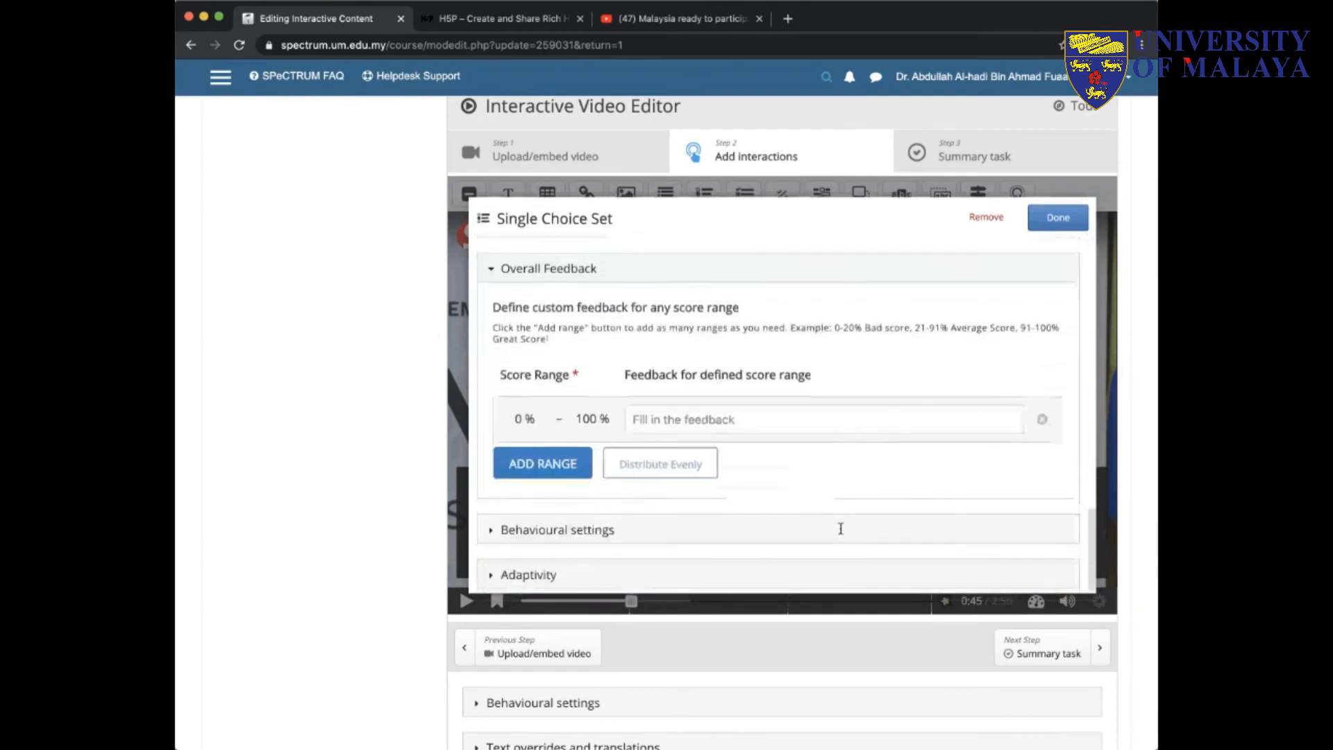
# Step: Expand the quiz's behavioural and adaptivity settings, review the behavioural options, and return to its display time settings
pyautogui.click(673, 444)
pyautogui.scroll(-4, 641, 458)
pyautogui.scroll(-4, 631, 342)
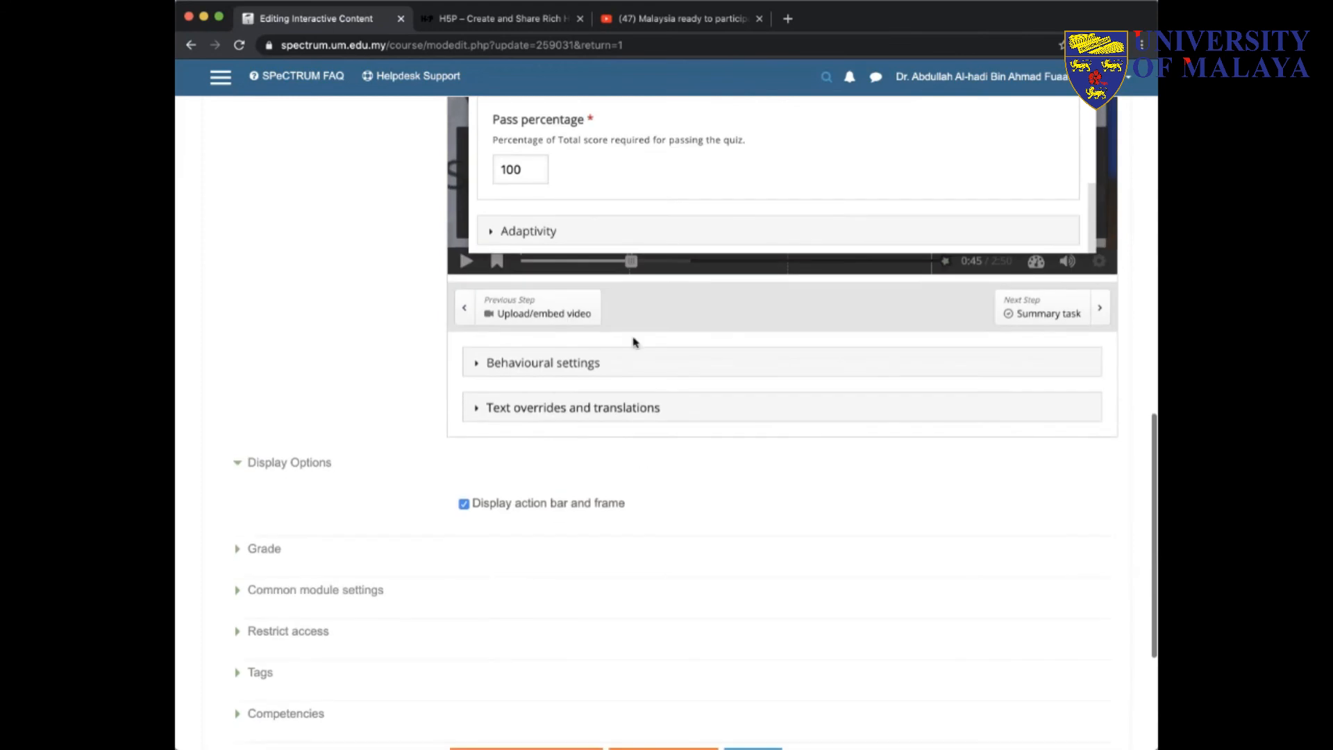
pyautogui.scroll(5, 372, 363)
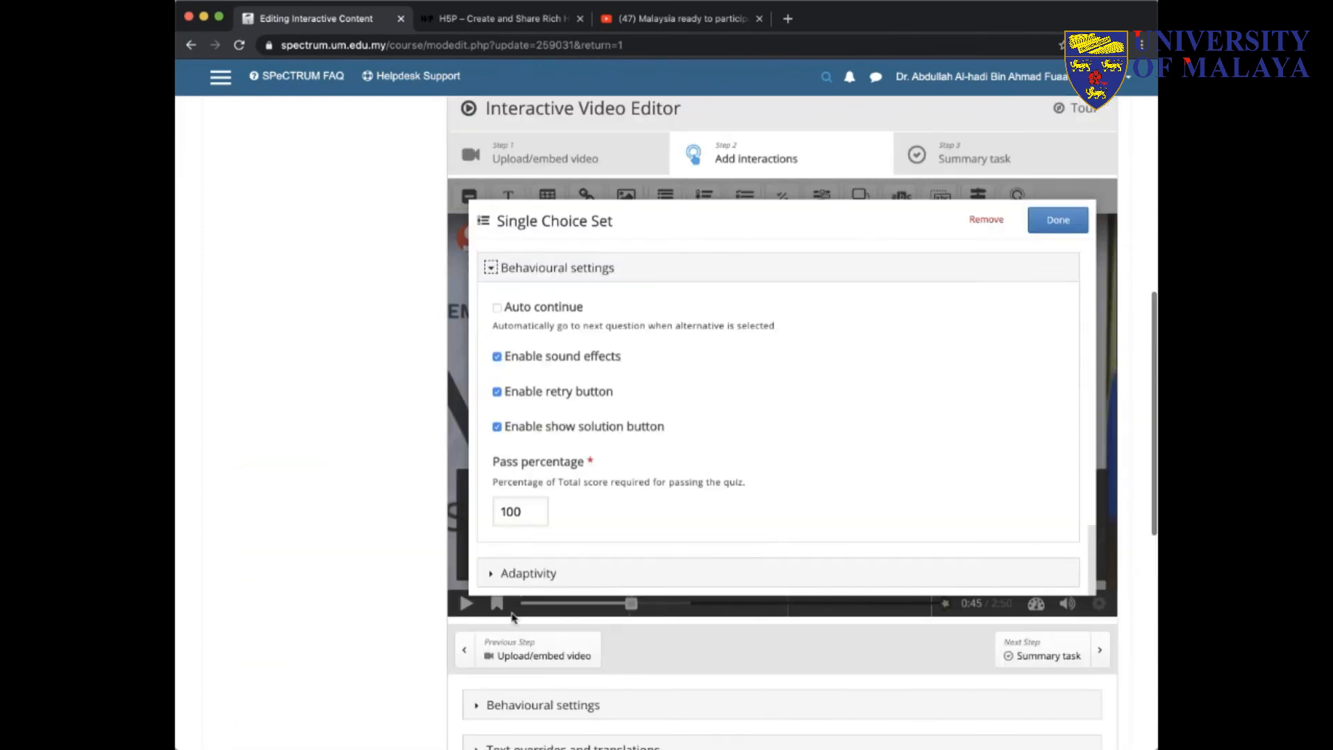
pyautogui.click(530, 574)
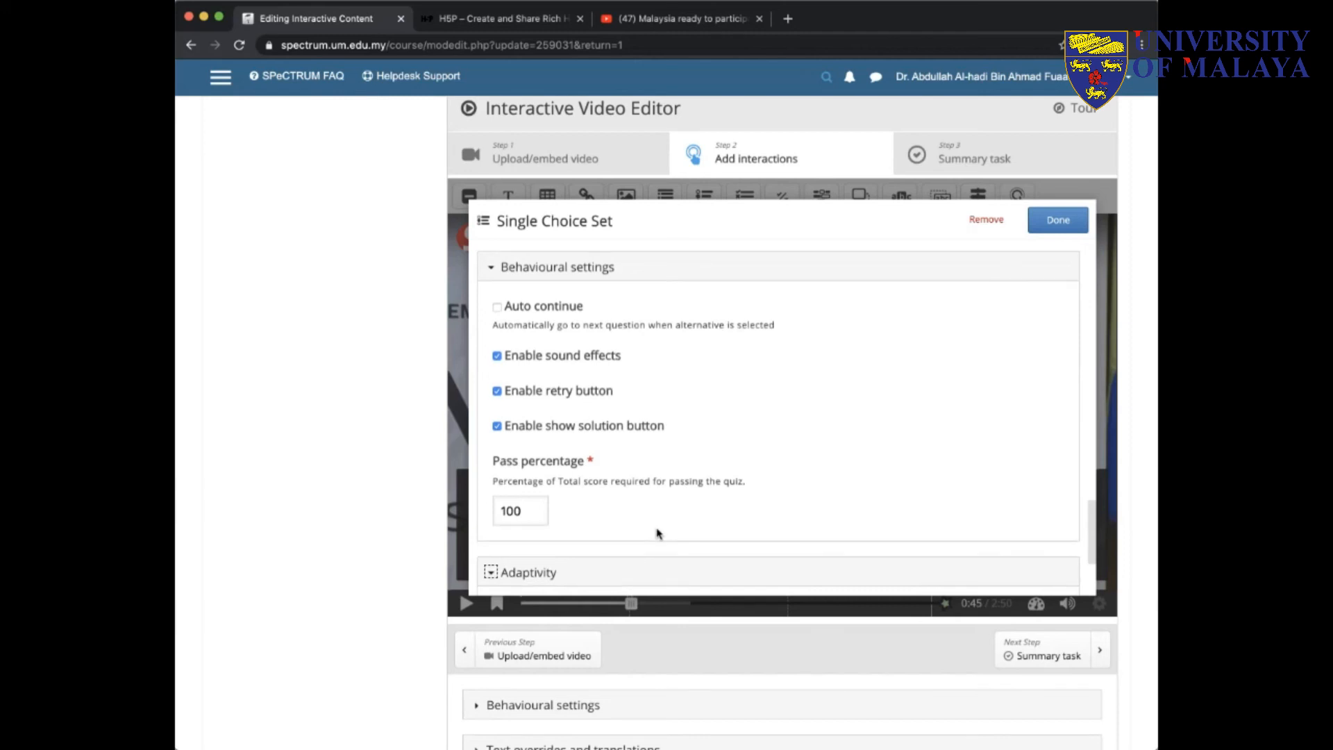
pyautogui.scroll(10, 803, 327)
pyautogui.scroll(5, 806, 325)
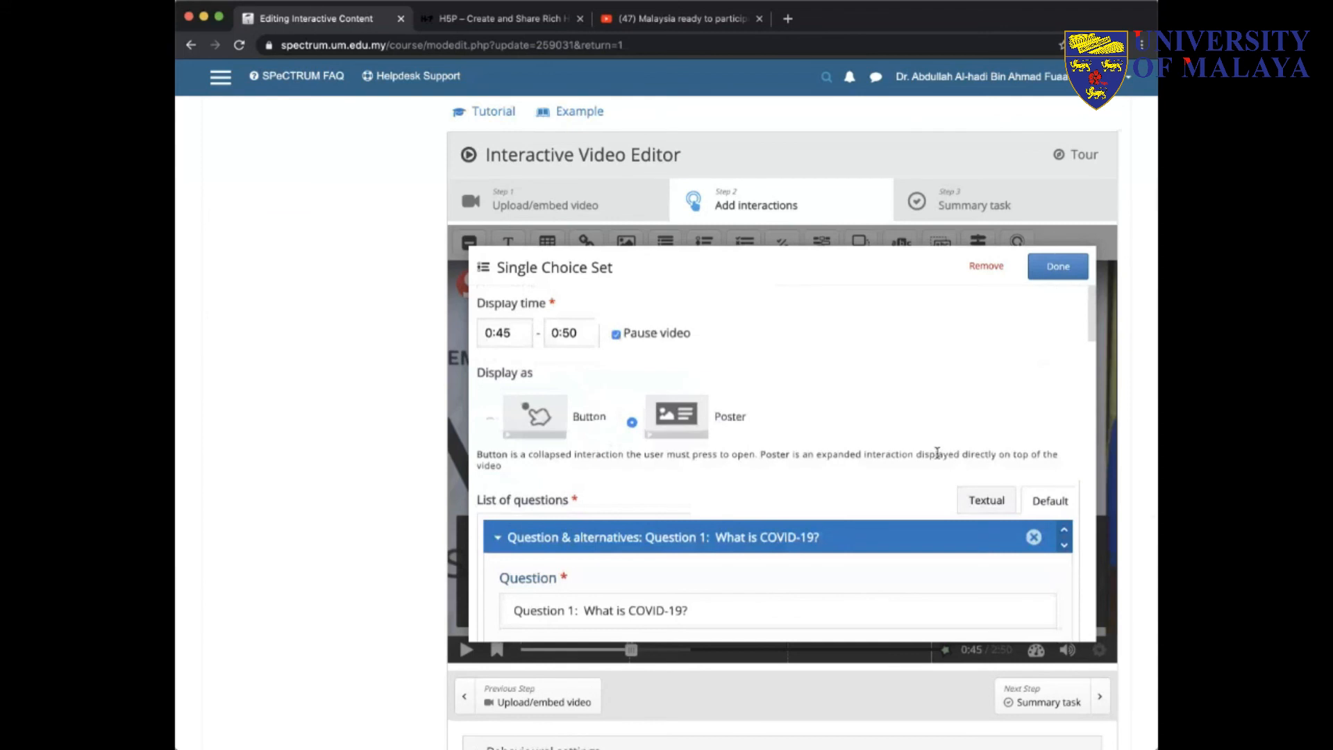
# Step: Review the Single Choice Set's adaptivity settings, including the Action on wrong options, and finish editing the quiz
pyautogui.scroll(-15, 938, 455)
pyautogui.scroll(2, 937, 458)
pyautogui.scroll(-10, 937, 458)
pyautogui.scroll(-3, 937, 457)
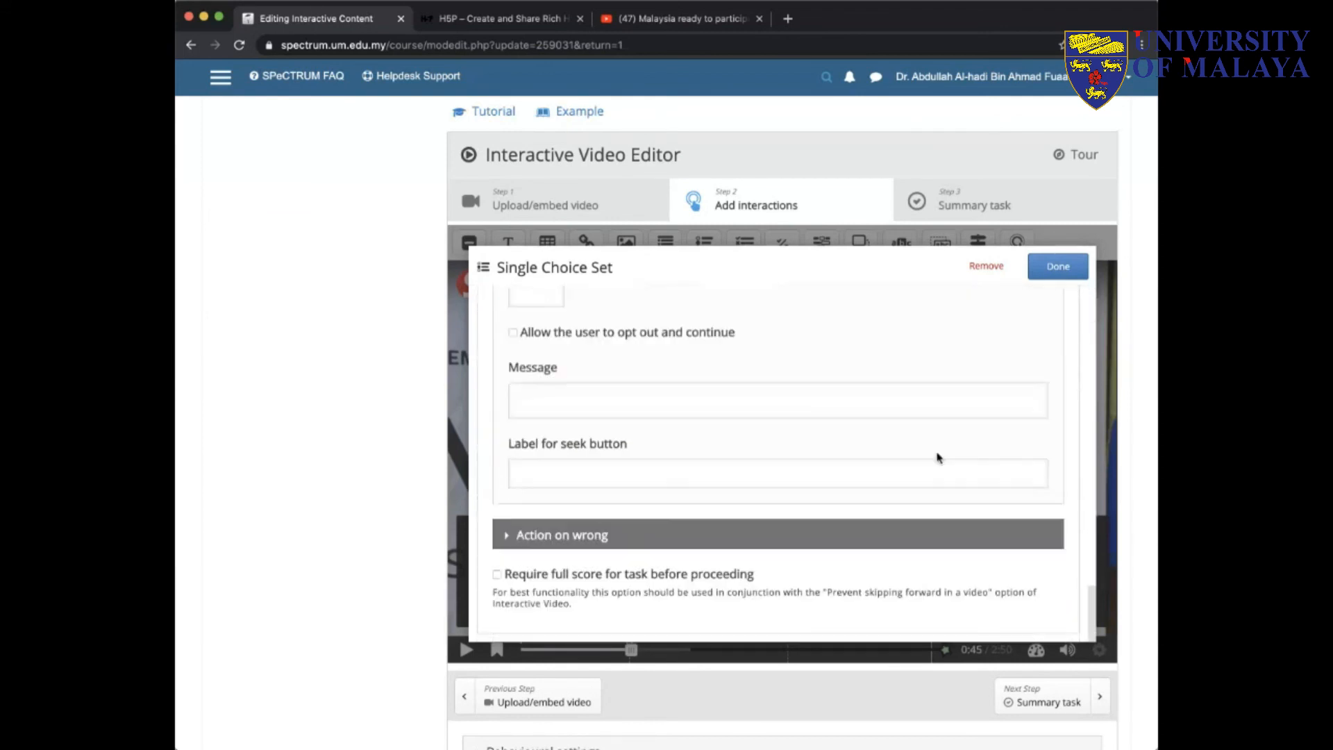
pyautogui.click(548, 531)
pyautogui.scroll(-4, 595, 550)
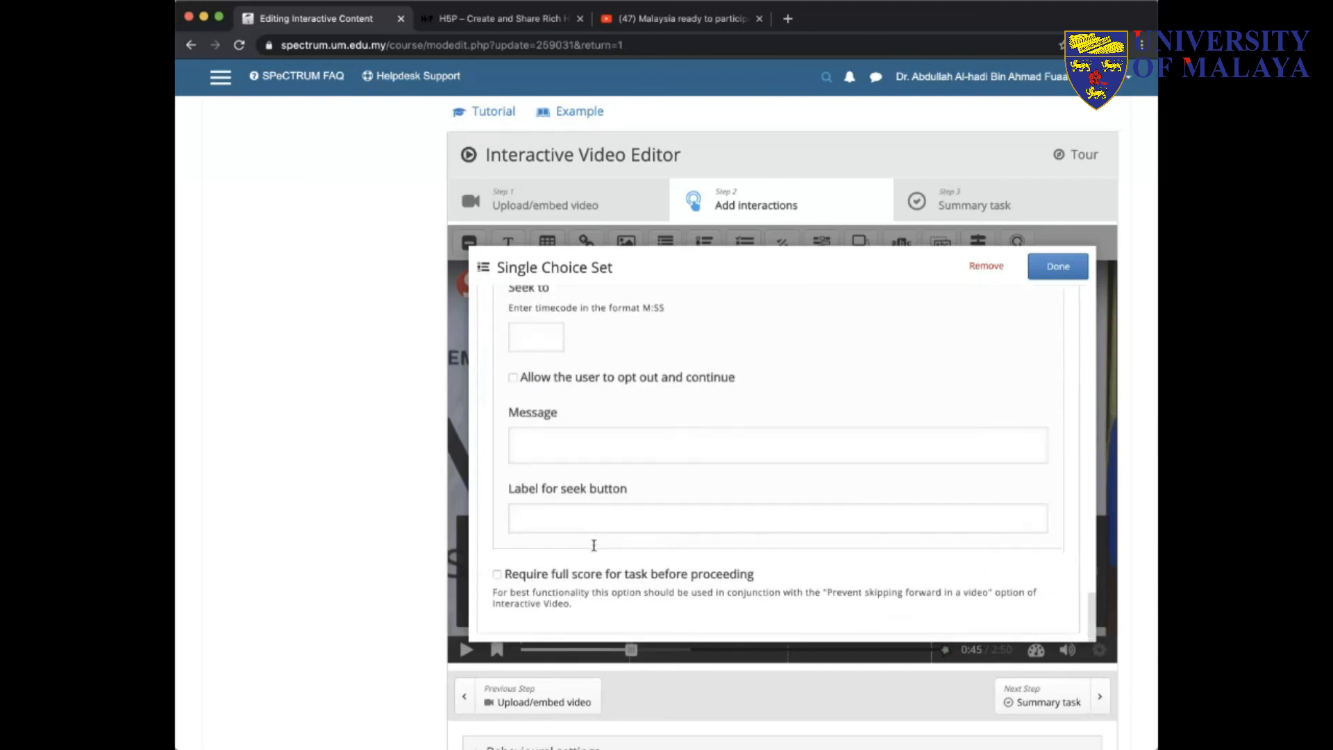
pyautogui.click(1075, 270)
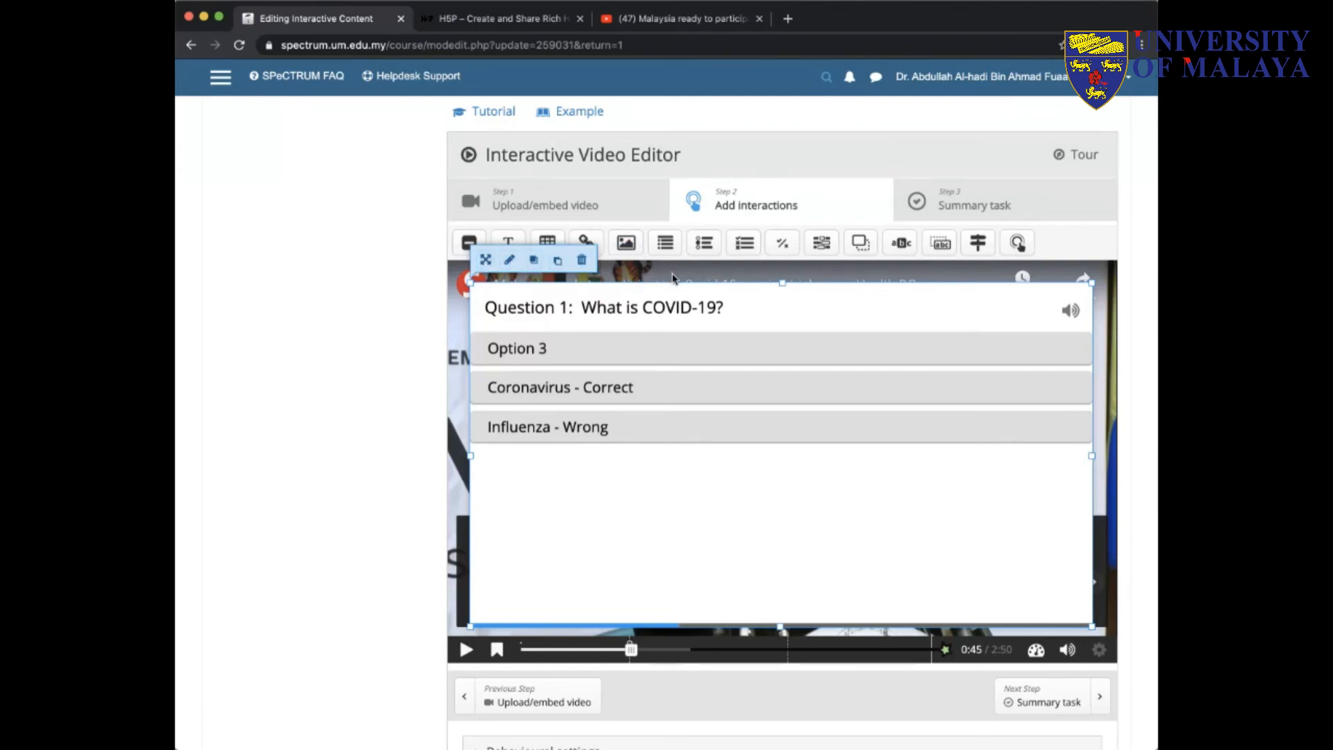
# Step: Check the activity's grade category, grade to pass and maximum grade, then collapse the Grade section
pyautogui.scroll(-8, 389, 561)
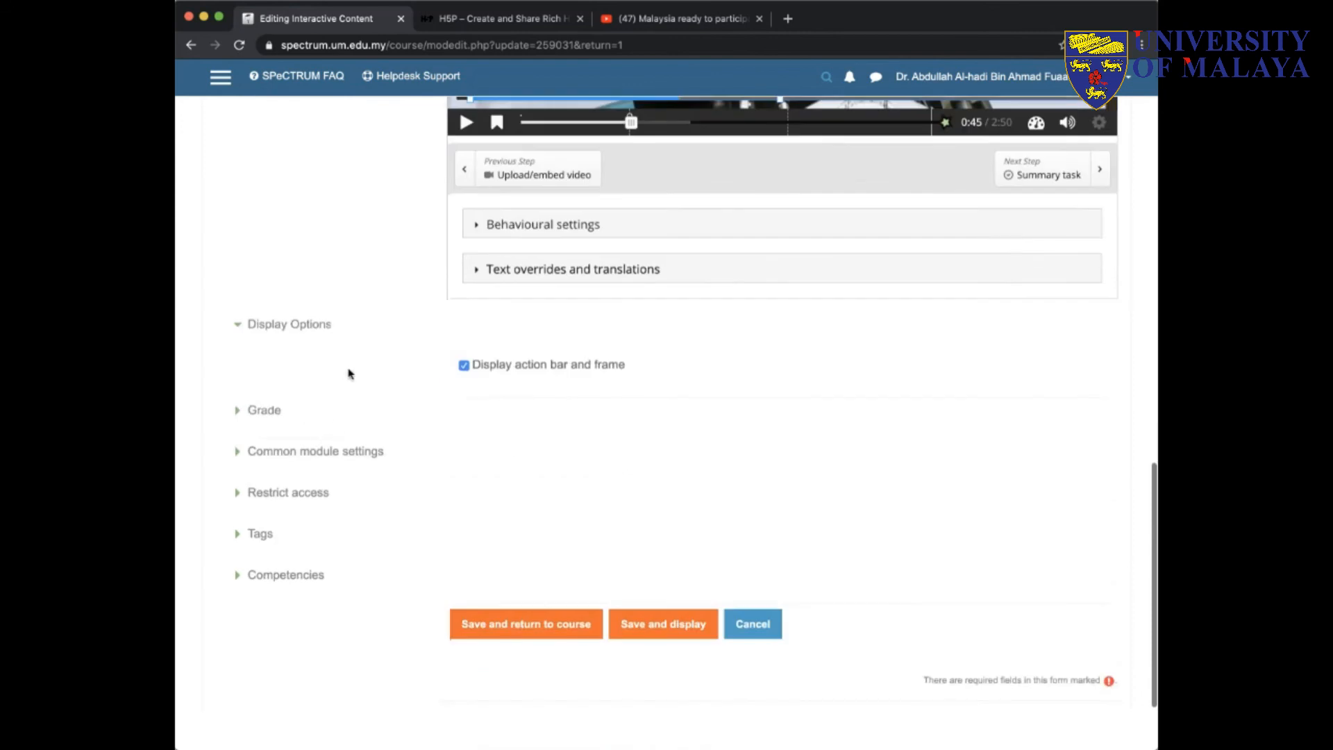
pyautogui.click(235, 411)
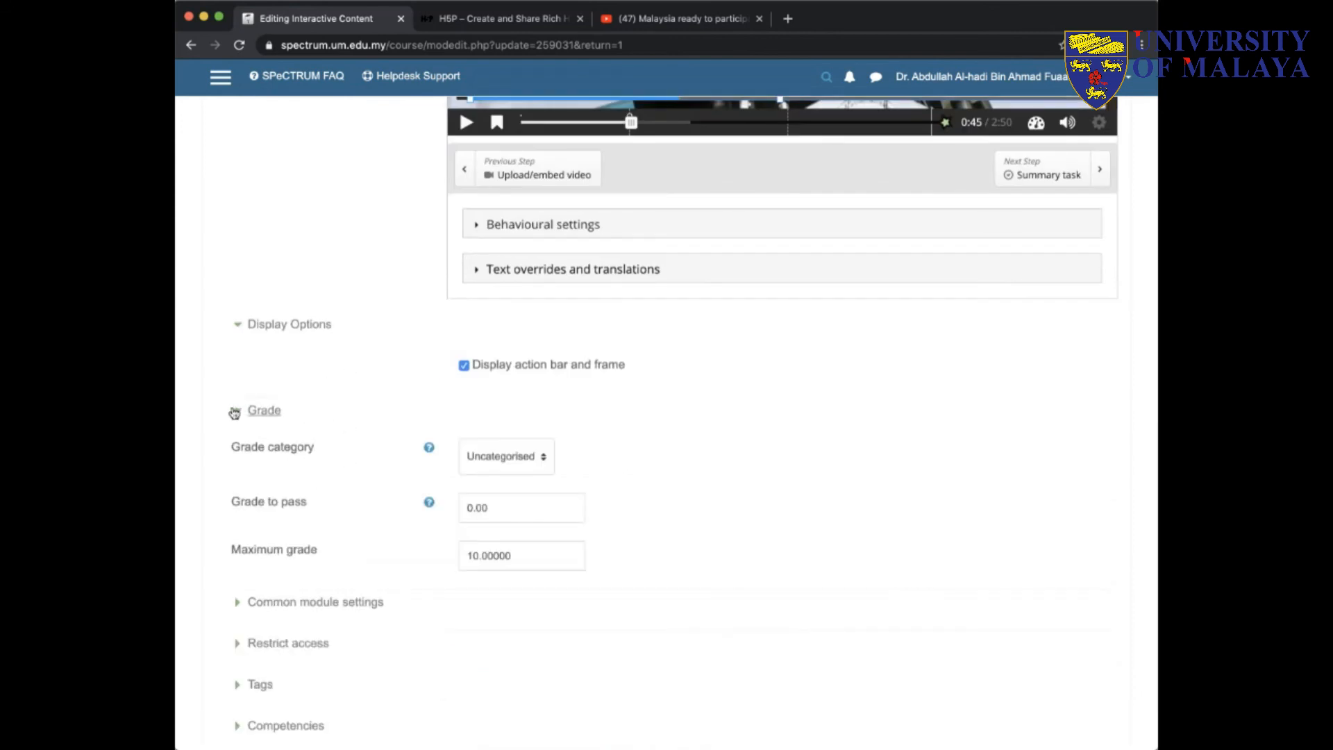
pyautogui.click(235, 411)
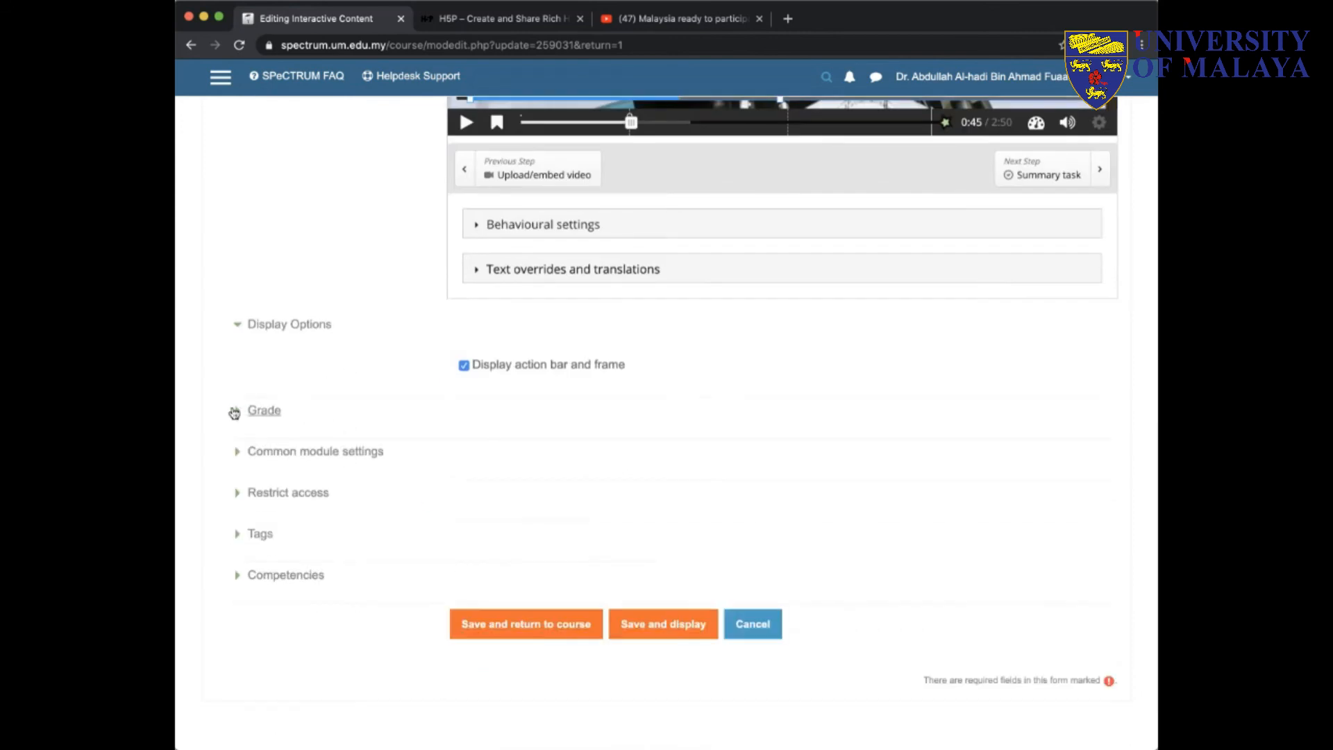
# Step: Expand the interactive video's behavioural settings and text overrides, review their options, and return to the video timeline
pyautogui.click(539, 228)
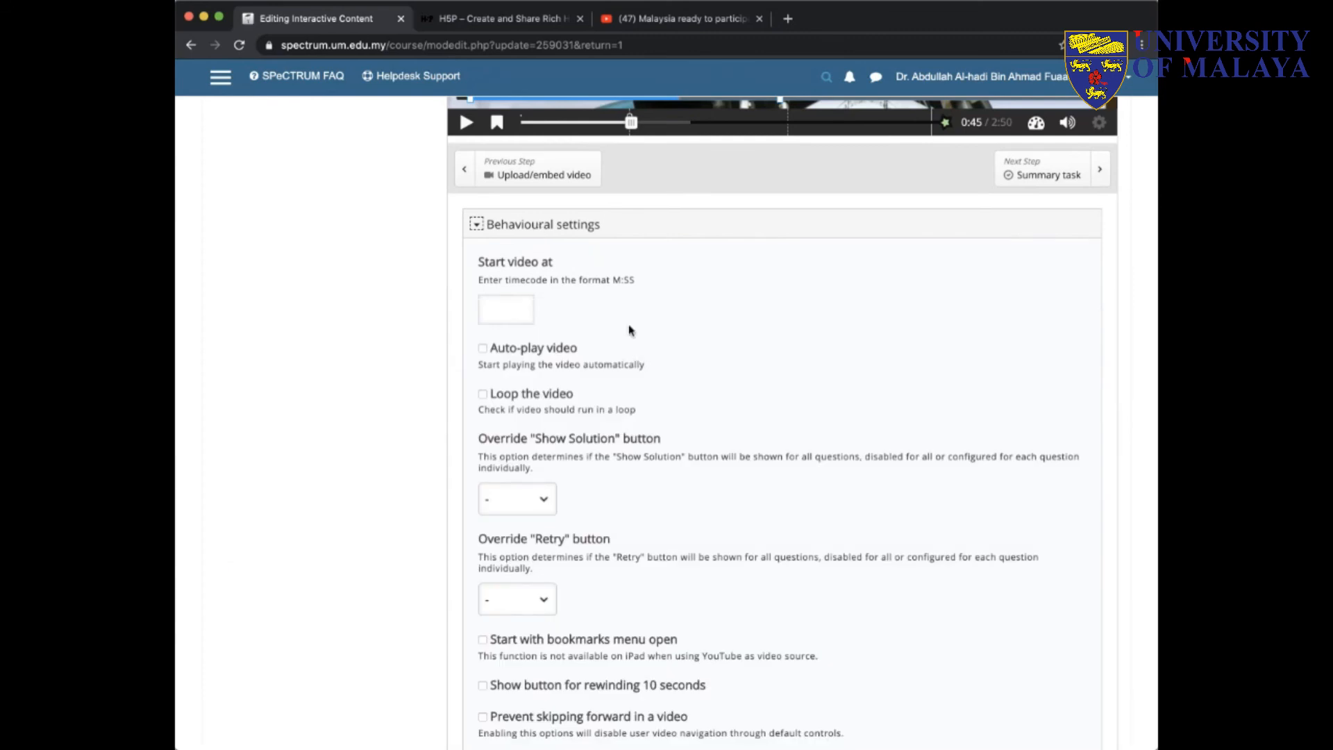
pyautogui.scroll(-5, 631, 330)
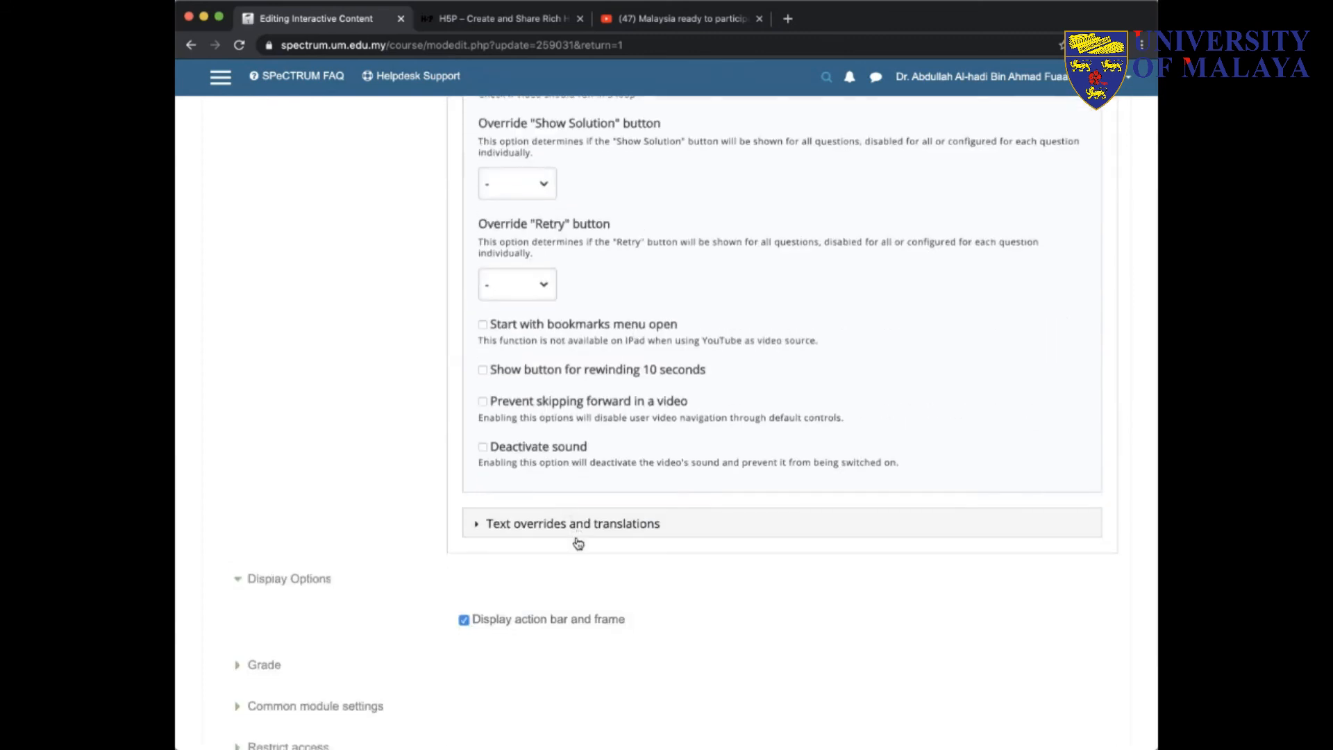
pyautogui.click(576, 537)
pyautogui.scroll(-7, 580, 493)
pyautogui.scroll(-3, 582, 494)
pyautogui.scroll(12, 582, 494)
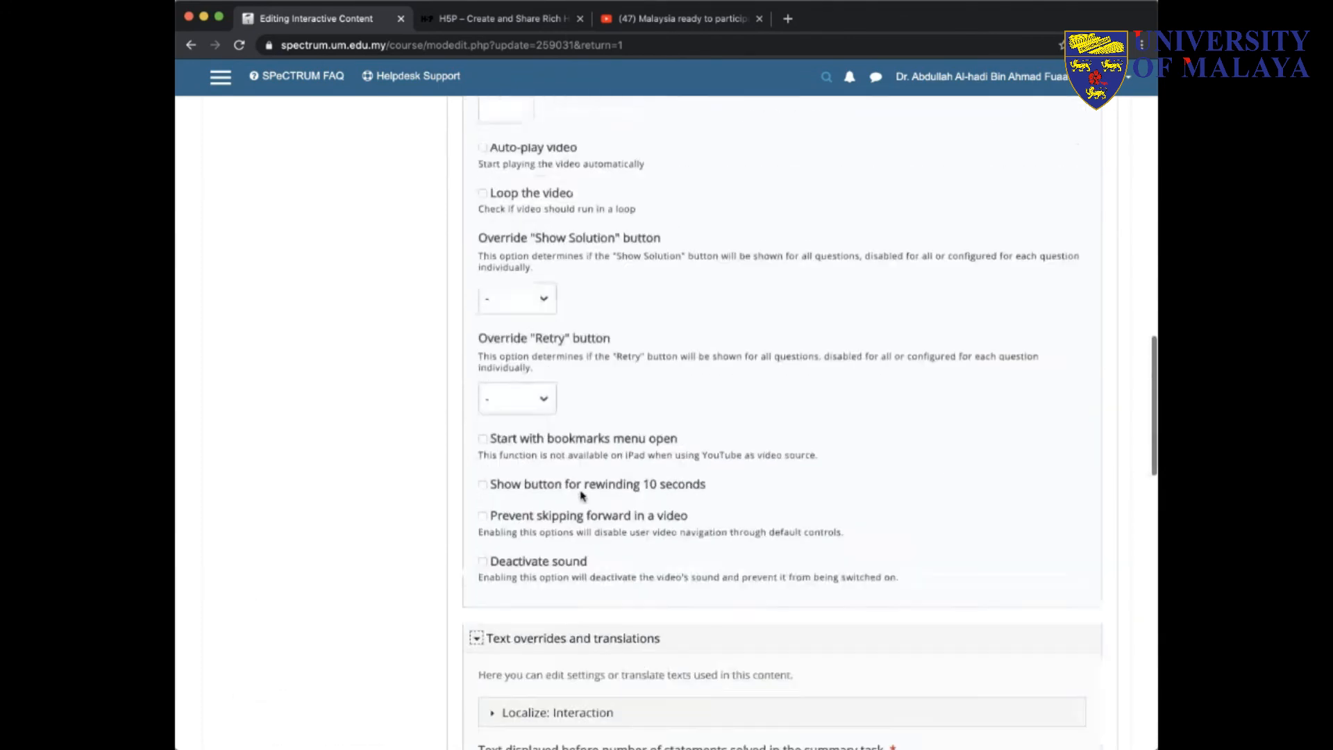
pyautogui.scroll(5, 582, 495)
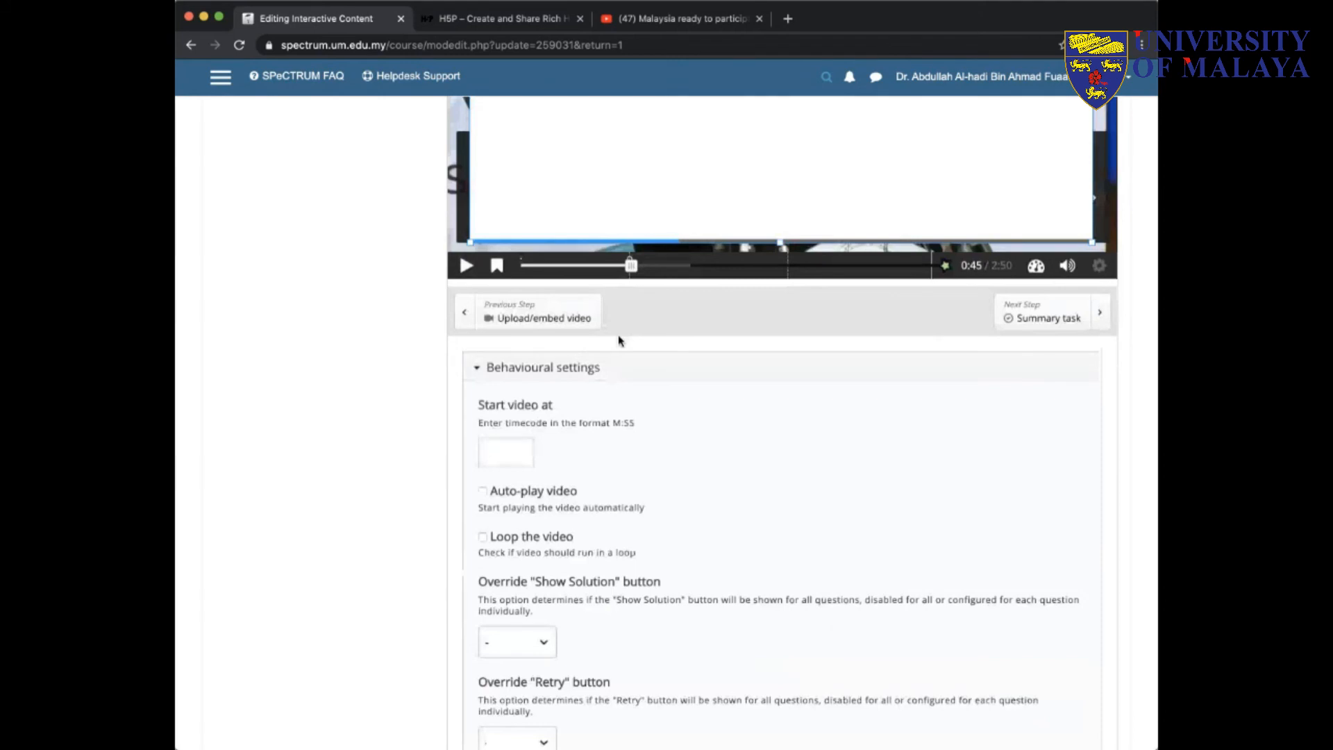
pyautogui.scroll(6, 620, 340)
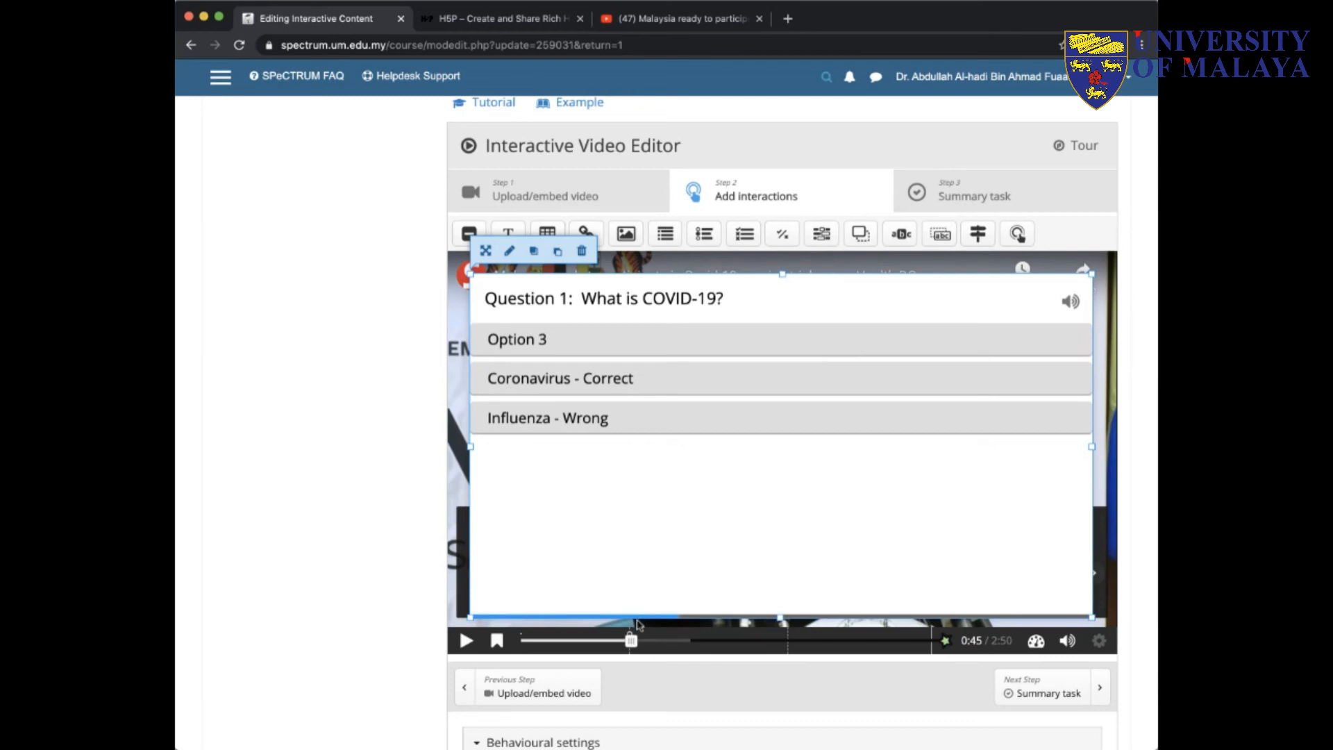
pyautogui.moveTo(637, 643)
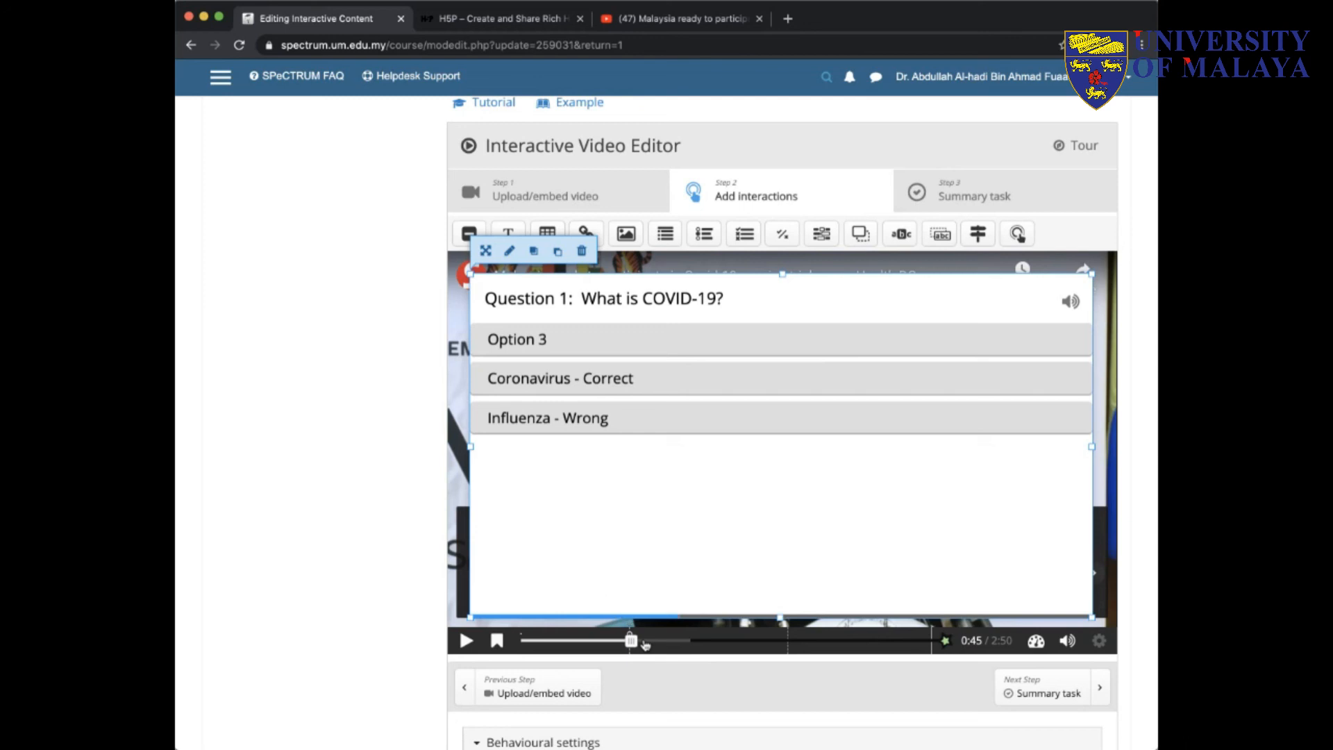